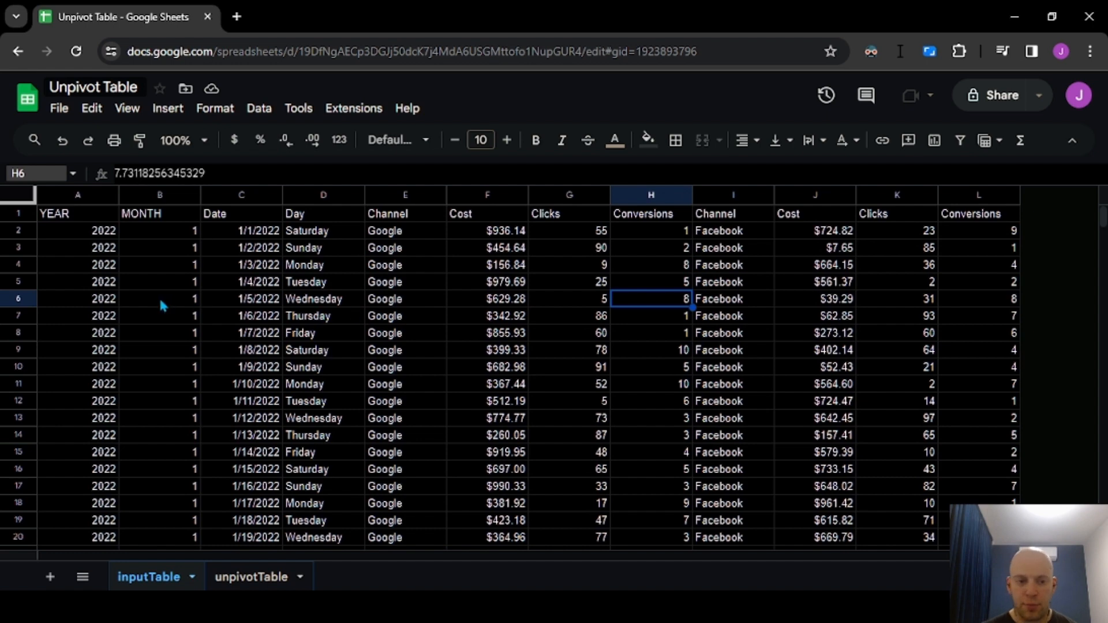
Fill the YEAR, MONTH, Date and Day header cells A1:D1 with a dark blue background
{"action": "left_click_drag", "start_coordinate": [107, 217], "coordinate": [239, 219]}
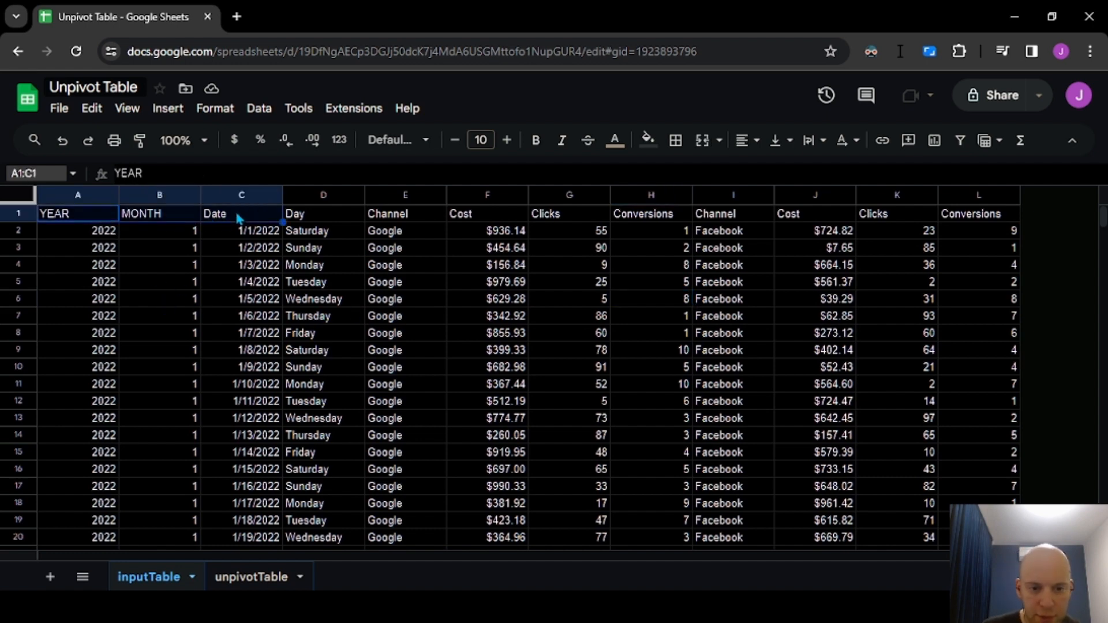
{"action": "left_click", "coordinate": [649, 141]}
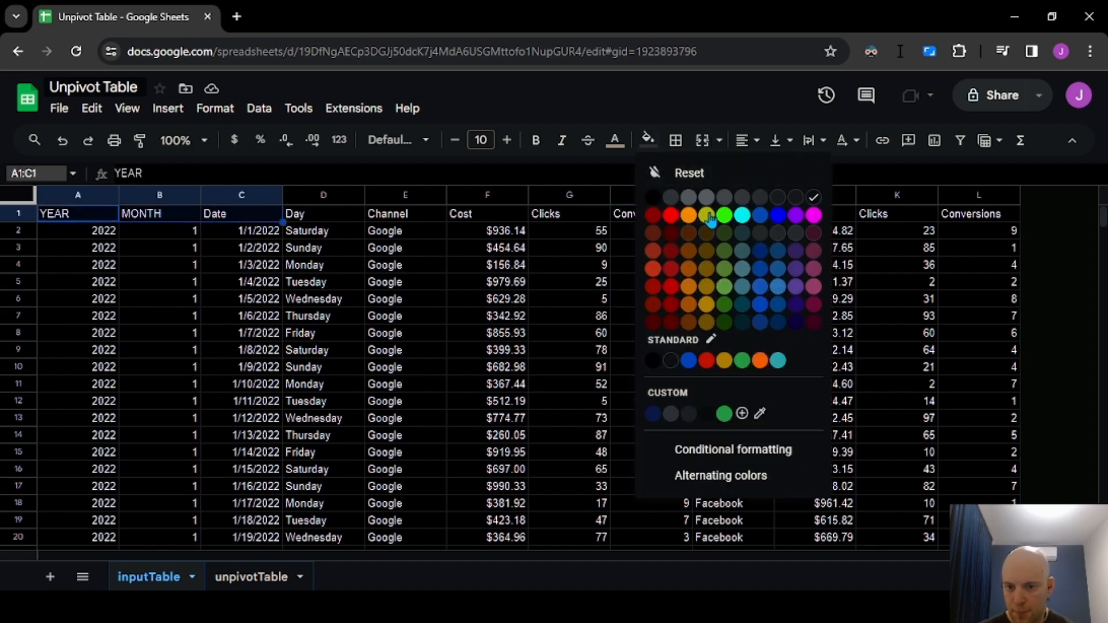
{"action": "left_click", "coordinate": [760, 254]}
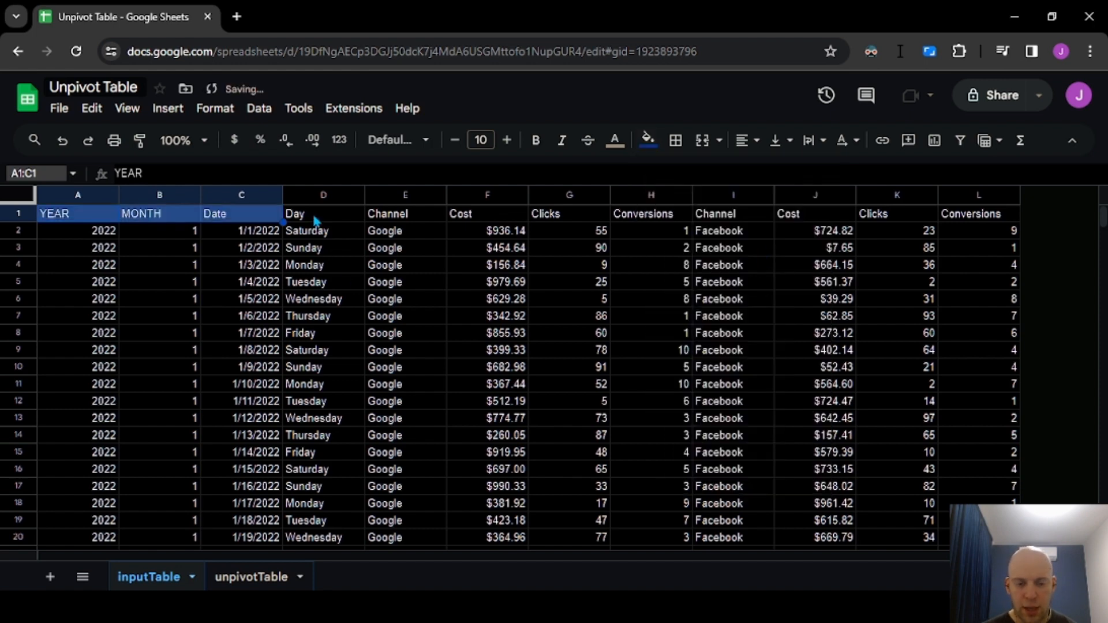
{"action": "key", "text": "Right"}
{"action": "key", "text": "Right"}
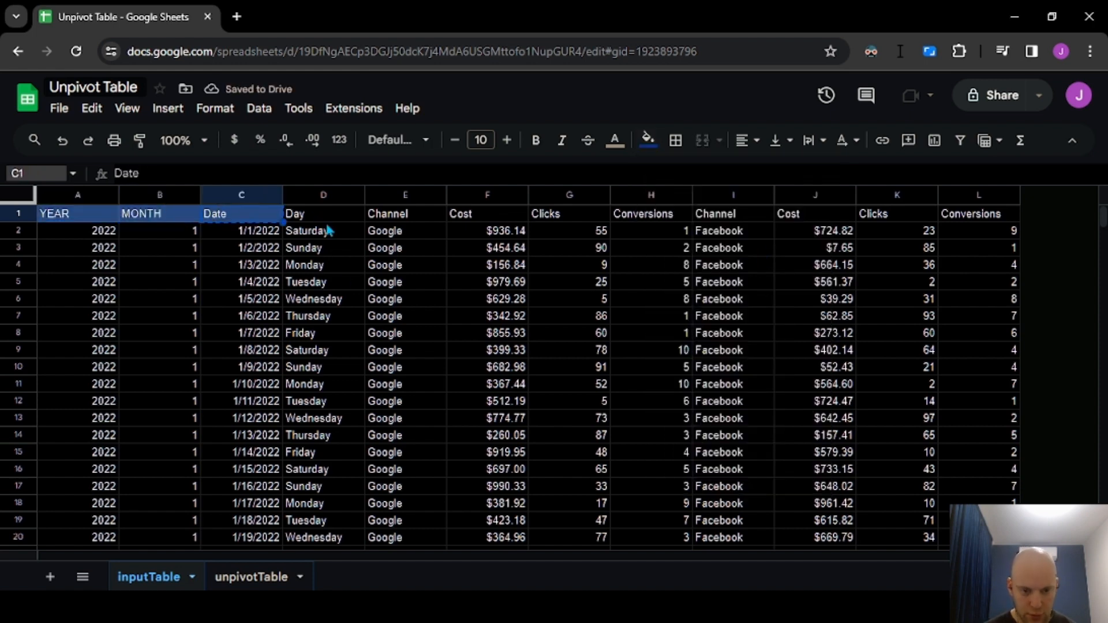
{"action": "key", "text": "Right"}
{"action": "key", "text": "ctrl+alt+v"}
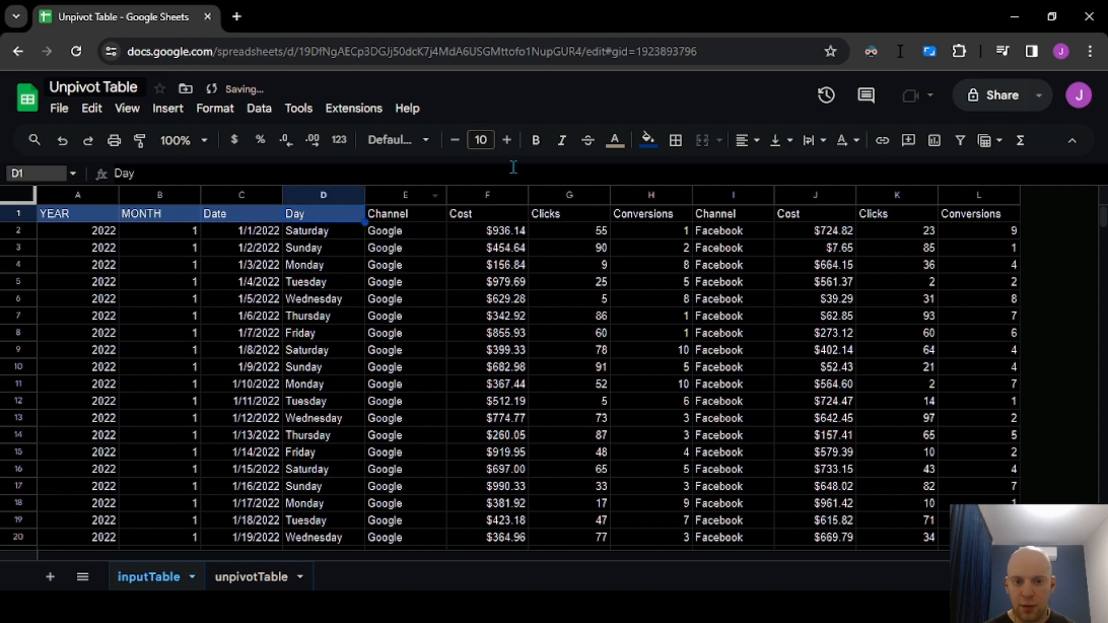
Fill the Google block's header cells E1:H1, Channel through Conversions, with a dark green background
{"action": "left_click_drag", "start_coordinate": [401, 217], "coordinate": [637, 227]}
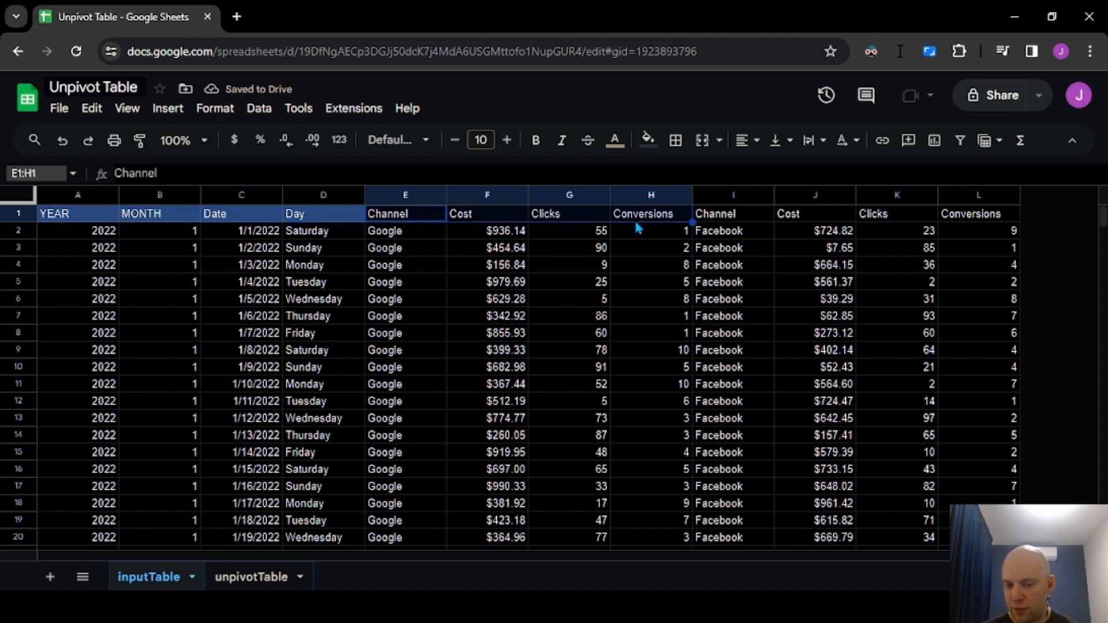
{"action": "left_click", "coordinate": [648, 139]}
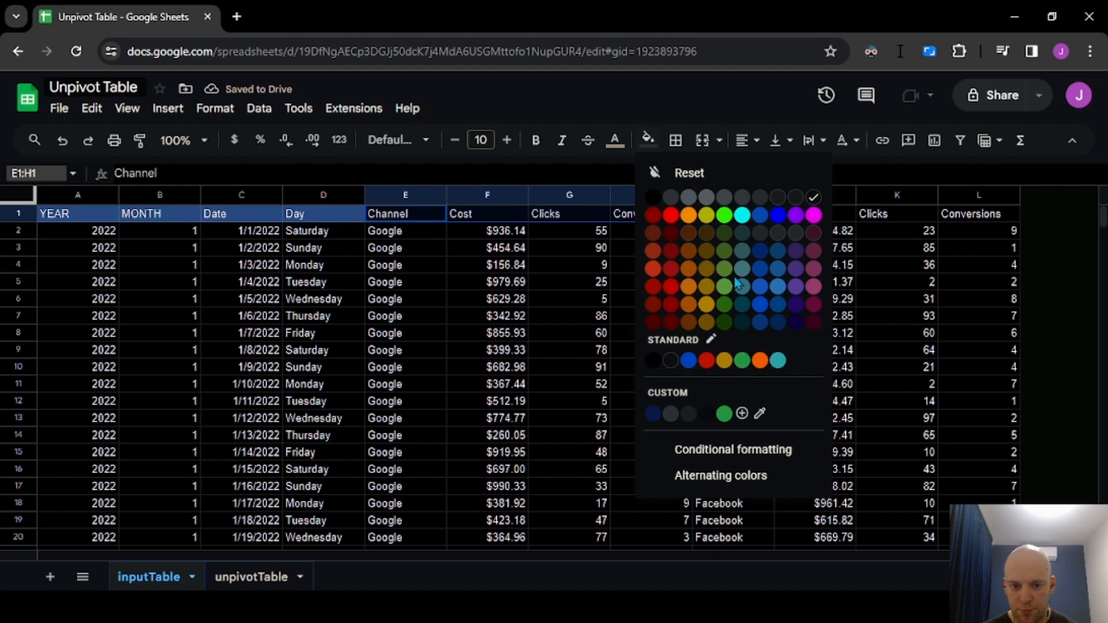
{"action": "left_click", "coordinate": [724, 252]}
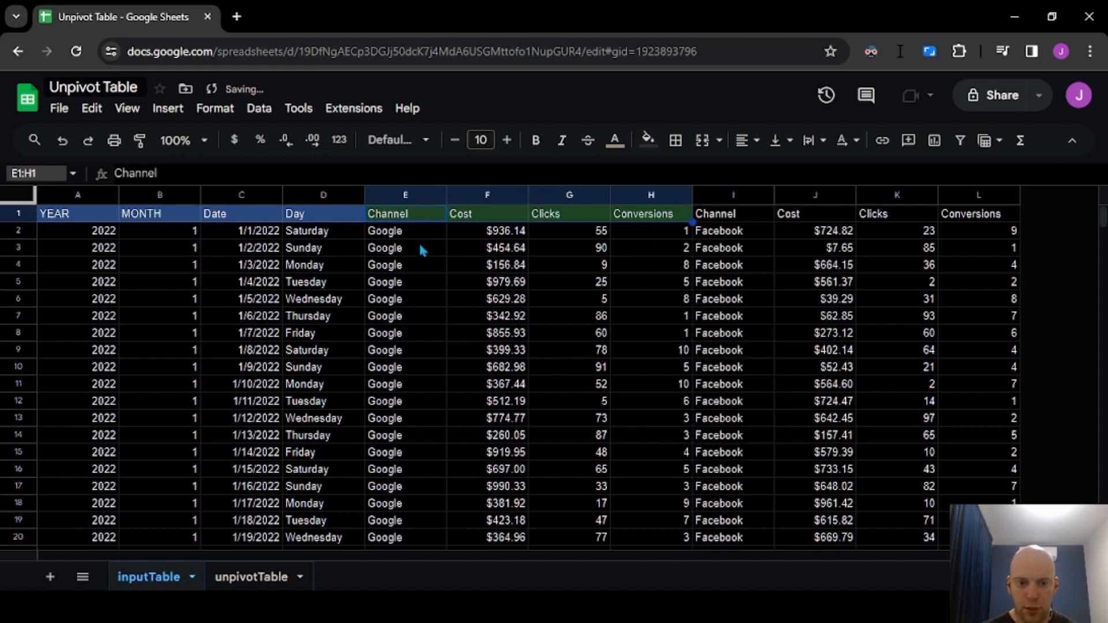
Look over the Google block's columns E to H one by one, ending on the Facebook Channel header in I1
{"action": "left_click", "coordinate": [388, 196]}
{"action": "left_click", "coordinate": [488, 195]}
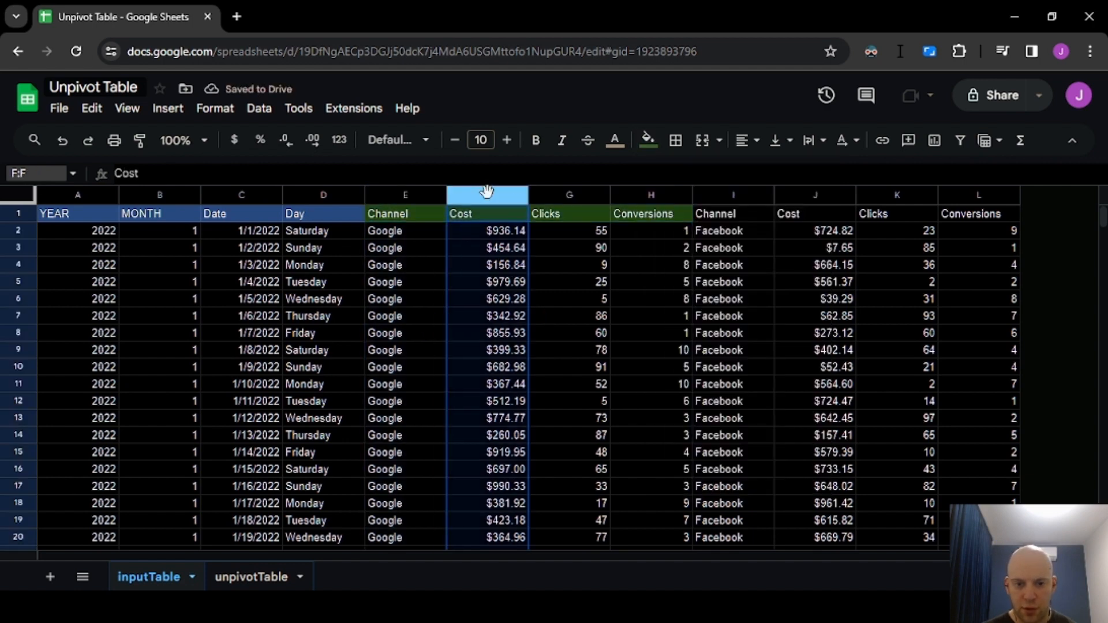
{"action": "left_click", "coordinate": [559, 195]}
{"action": "left_click", "coordinate": [642, 200]}
{"action": "left_click", "coordinate": [739, 218]}
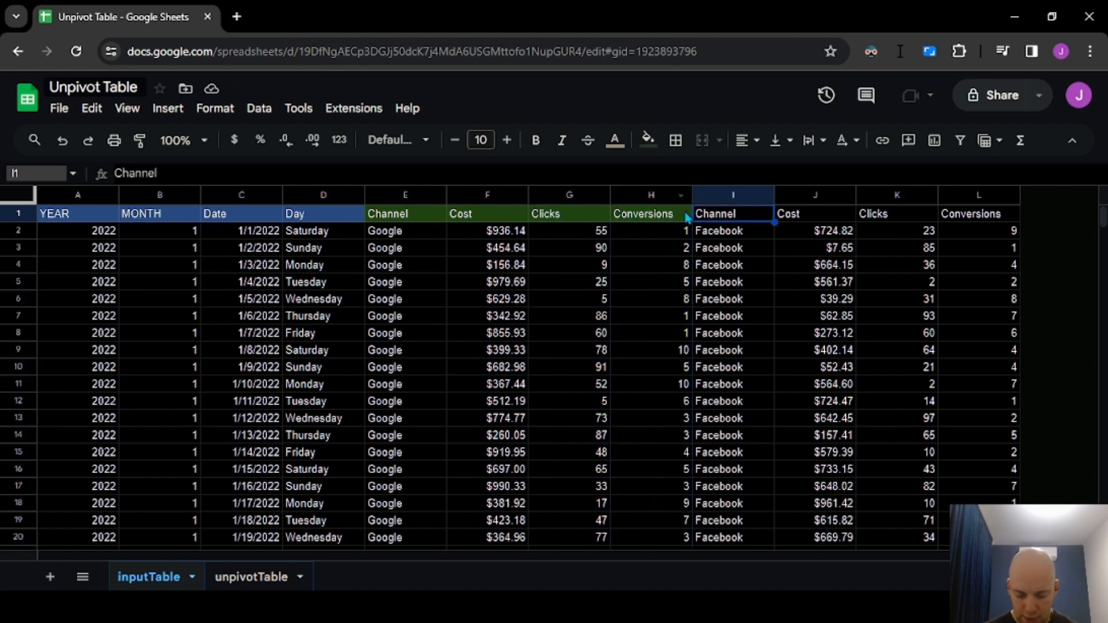
{"action": "type", "text": "=RAND()"}
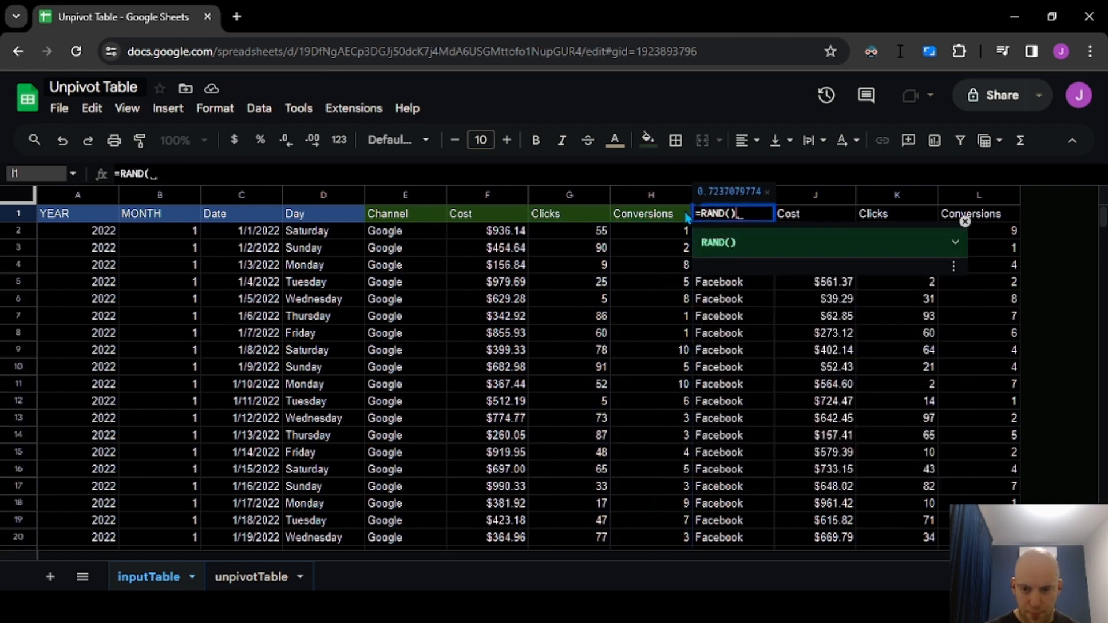
{"action": "key", "text": "Return"}
{"action": "key", "text": "ctrl+z"}
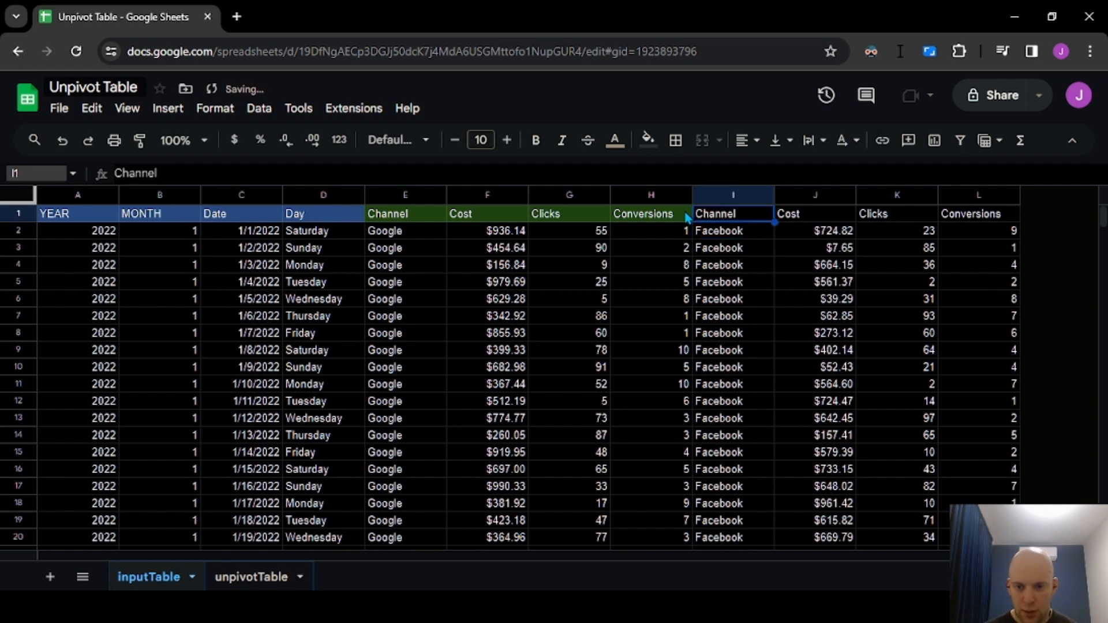
Fill the Facebook block's header cells I1:L1, Channel through Conversions, with a dark orange background
{"action": "key", "text": "shift+Right"}
{"action": "key", "text": "shift+Right"}
{"action": "key", "text": "shift+Right"}
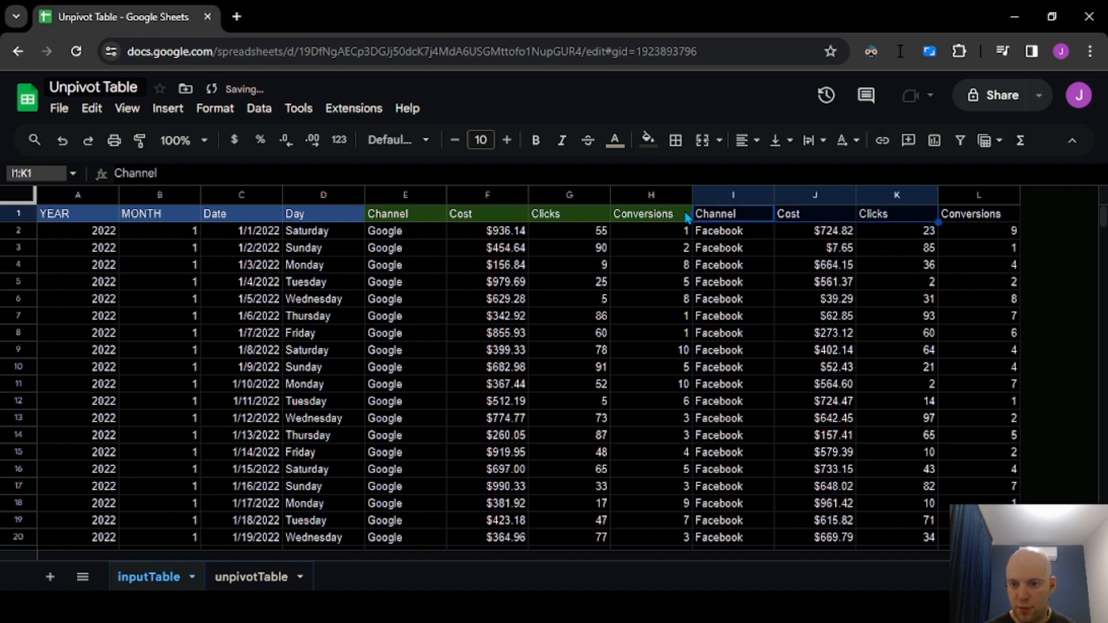
{"action": "left_click", "coordinate": [647, 140]}
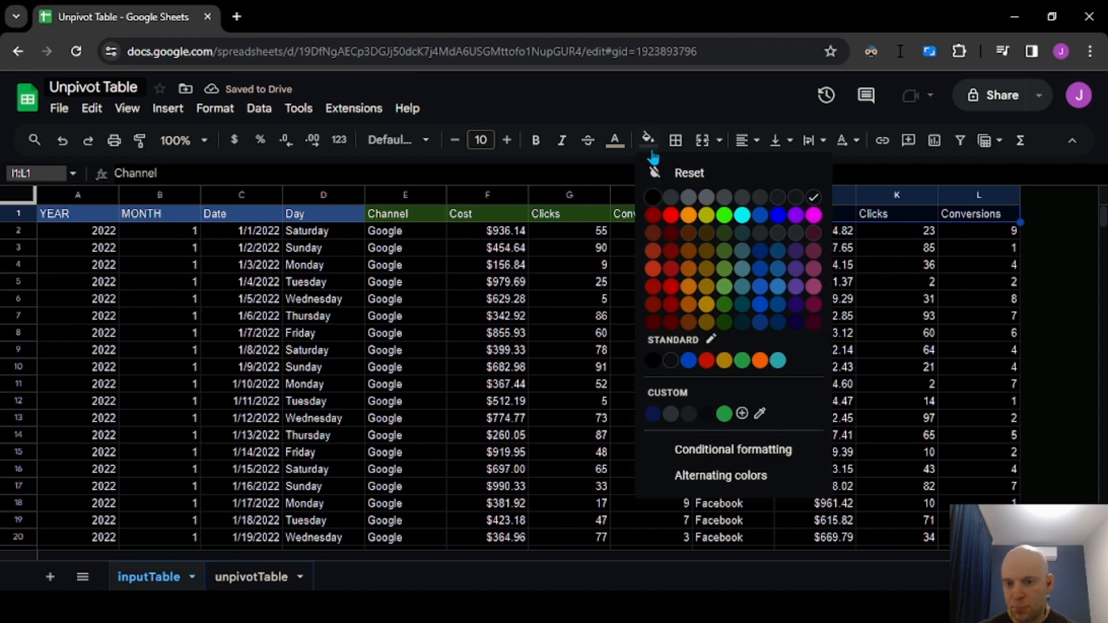
{"action": "left_click", "coordinate": [688, 234]}
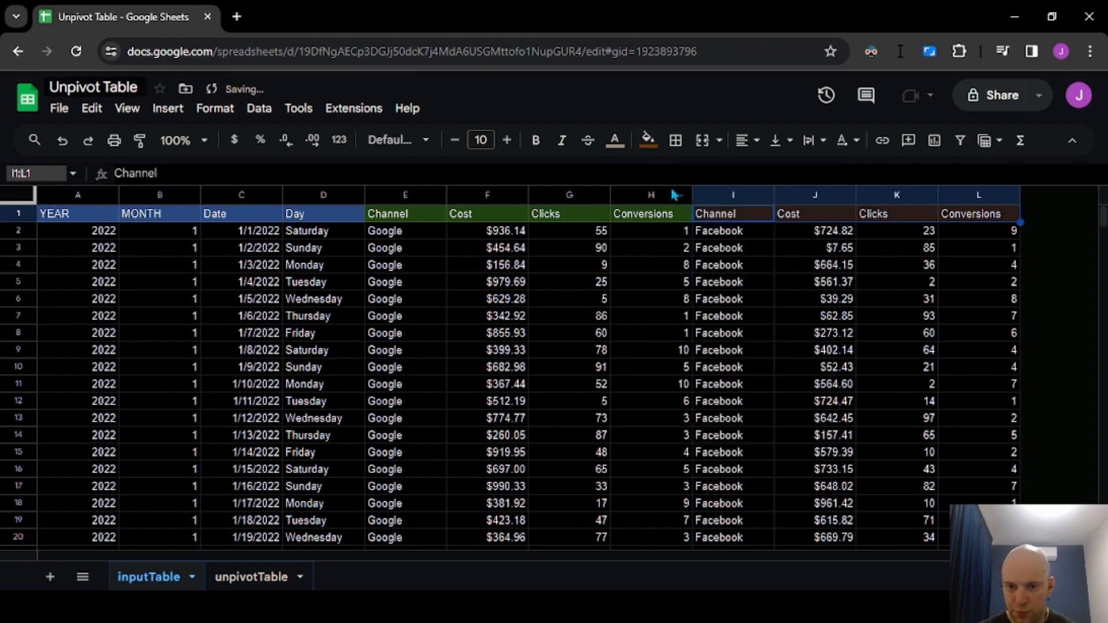
{"action": "left_click", "coordinate": [648, 142]}
{"action": "left_click", "coordinate": [686, 263]}
{"action": "left_click", "coordinate": [699, 266]}
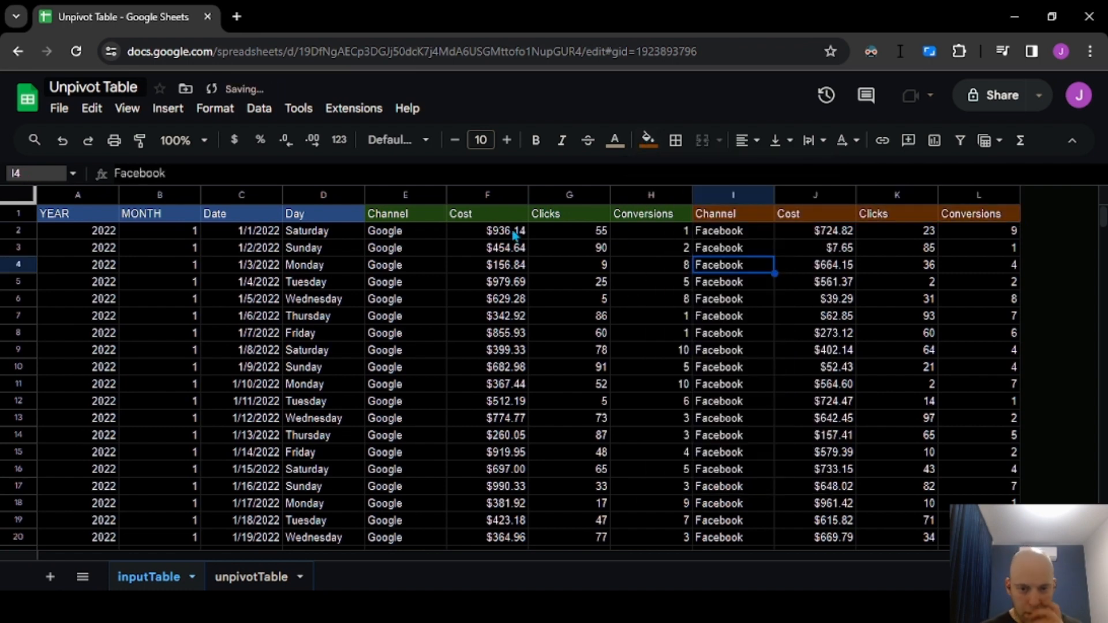
{"action": "left_click_drag", "start_coordinate": [89, 214], "coordinate": [981, 216]}
{"action": "left_click", "coordinate": [302, 453]}
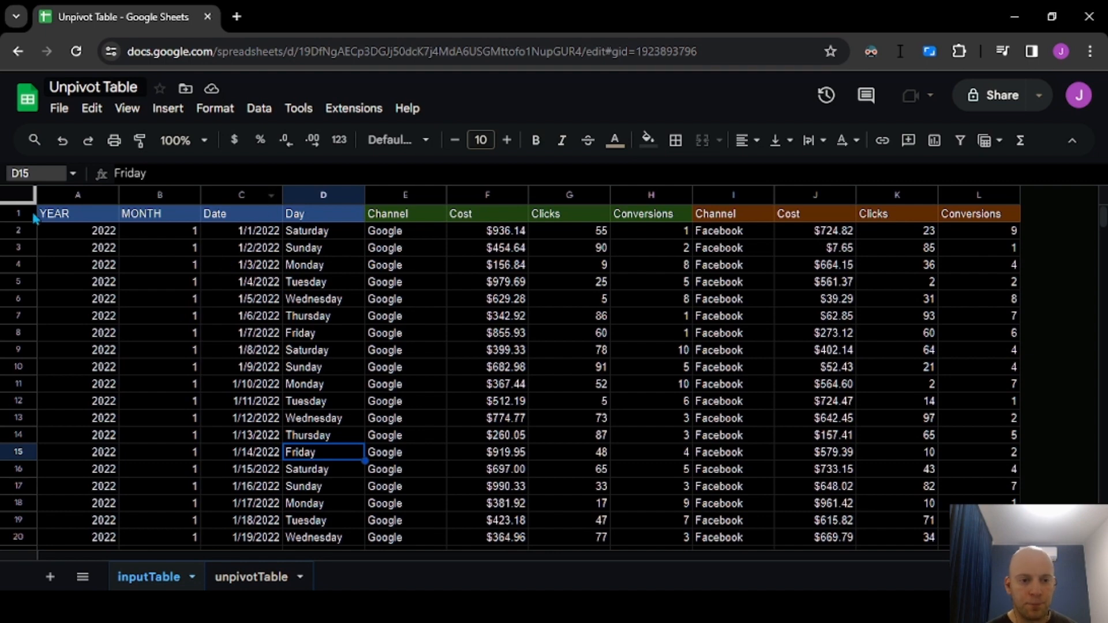
{"action": "left_click", "coordinate": [68, 196]}
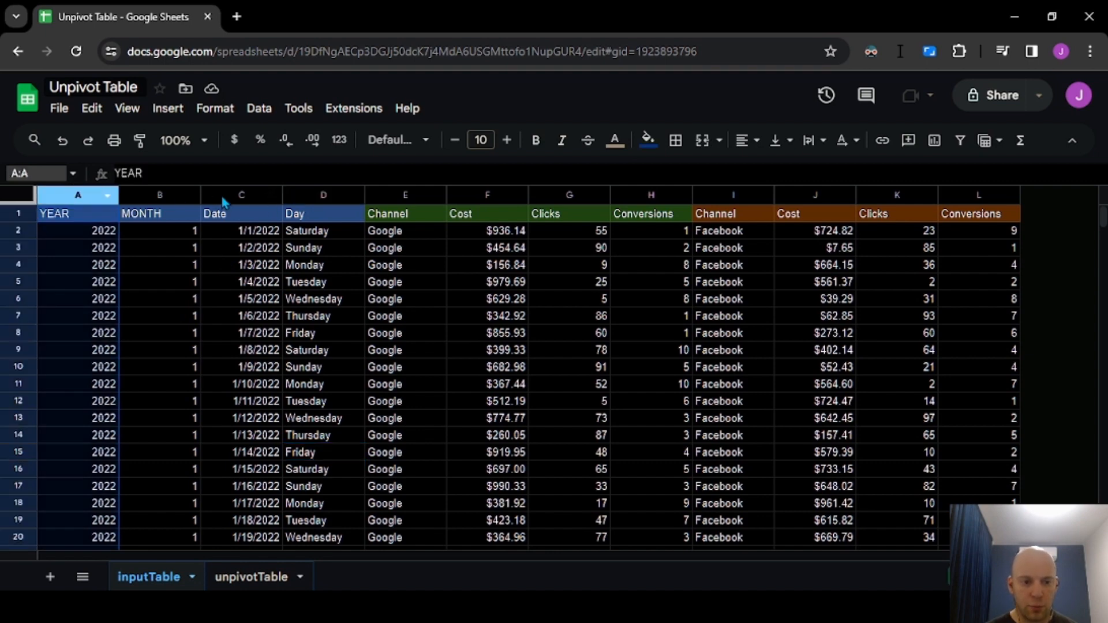
{"action": "left_click", "coordinate": [157, 197]}
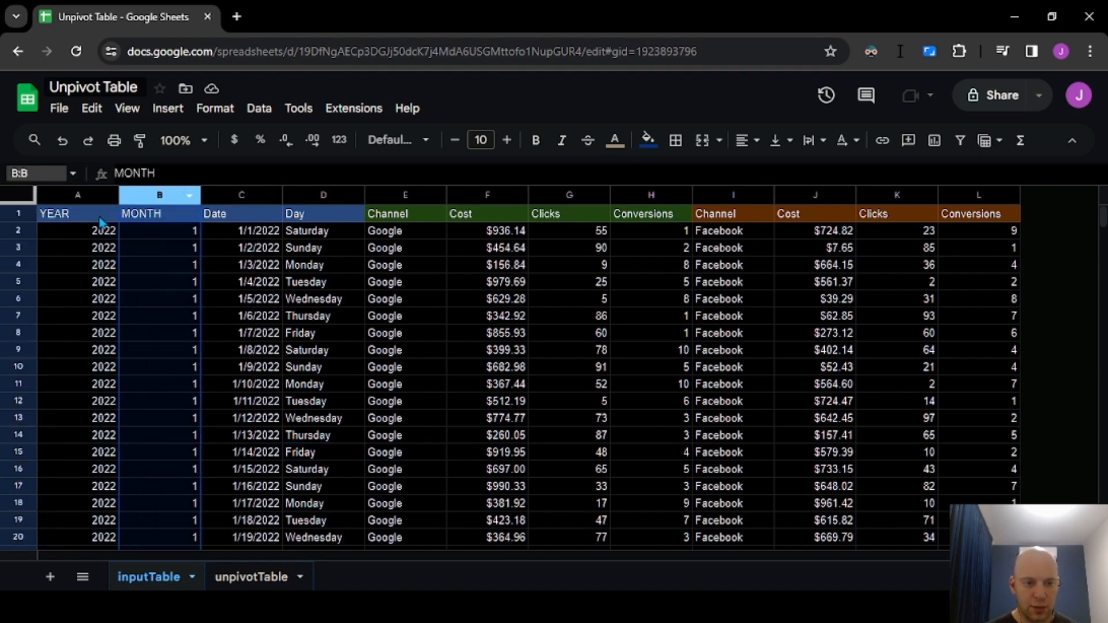
{"action": "left_click", "coordinate": [75, 195], "text": "ctrl"}
{"action": "right_click", "coordinate": [75, 194]}
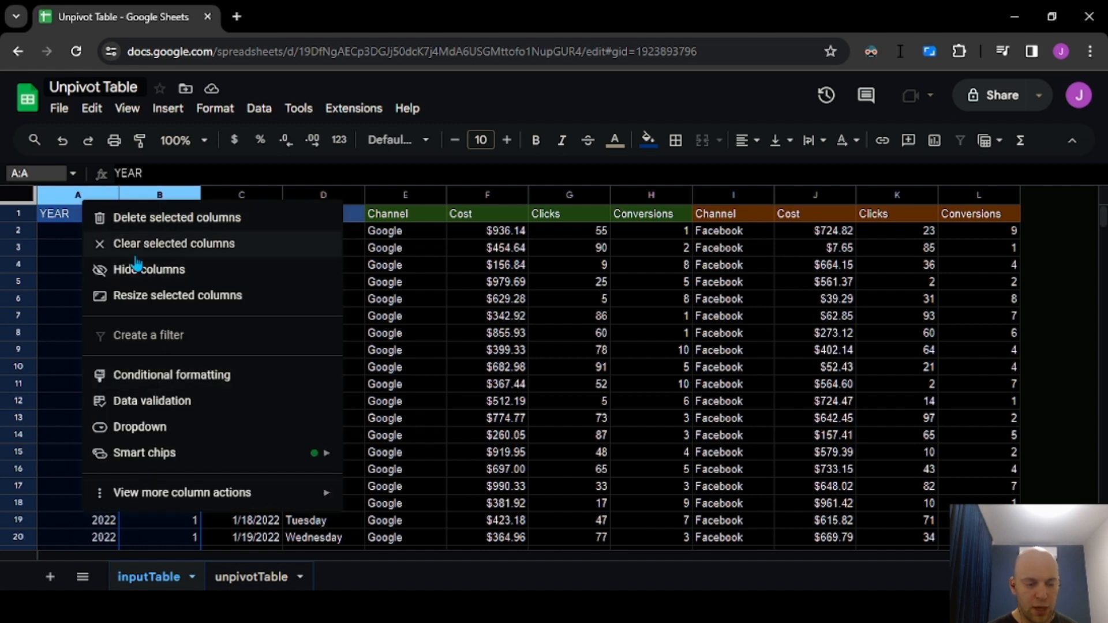
{"action": "left_click", "coordinate": [71, 197]}
Hide the MONTH, YEAR and Day columns so that Date is the only column before the channel blocks
{"action": "left_click", "coordinate": [153, 196]}
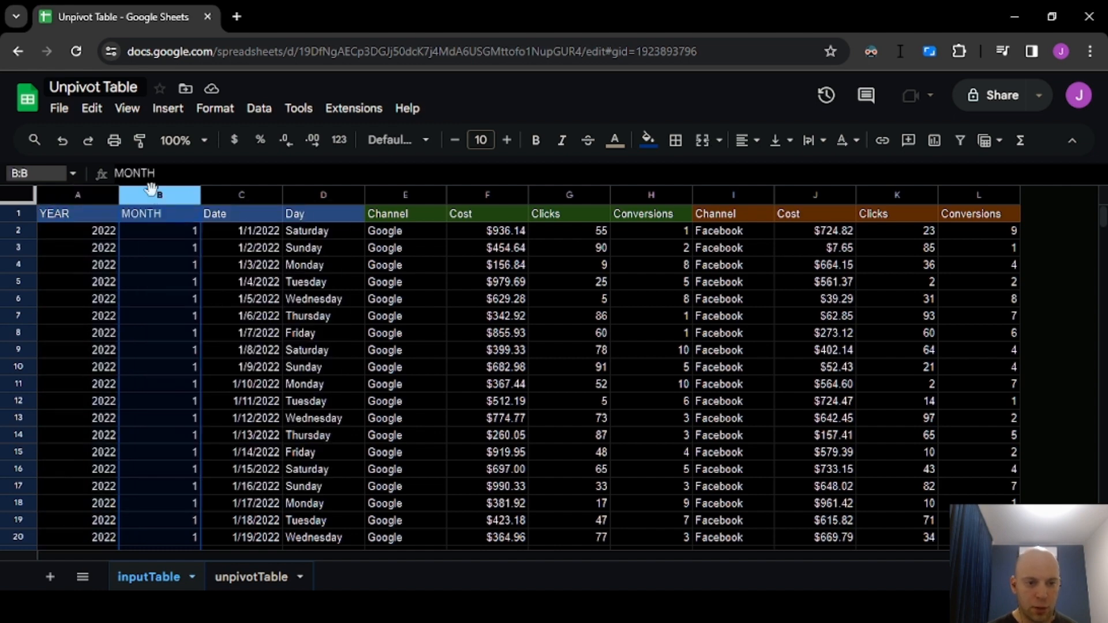
{"action": "right_click", "coordinate": [153, 196]}
{"action": "left_click", "coordinate": [203, 375]}
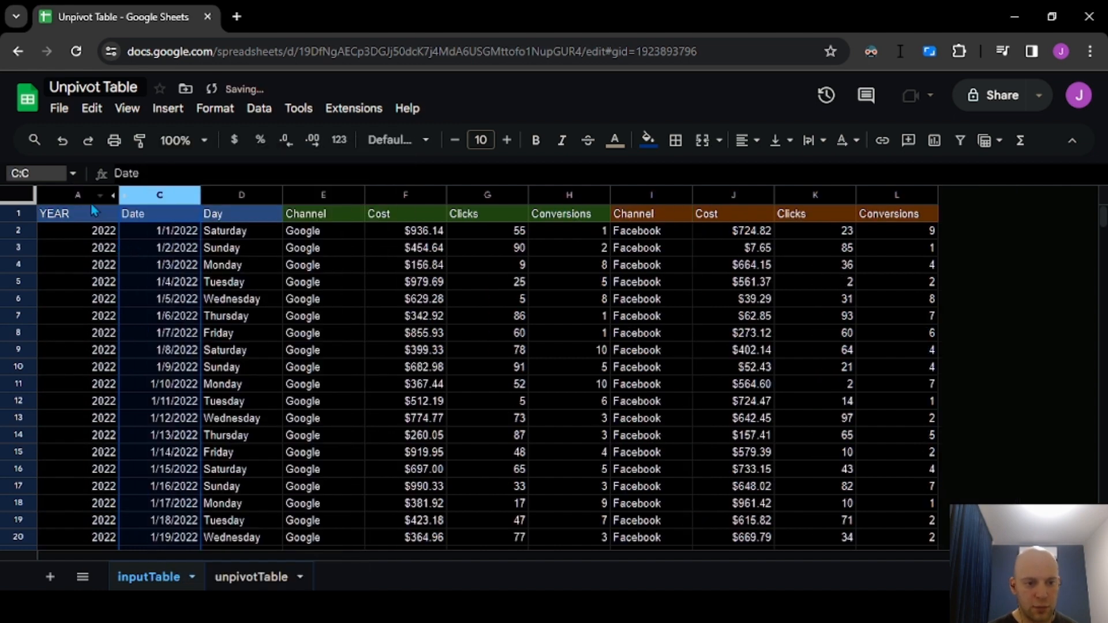
{"action": "left_click", "coordinate": [173, 266]}
{"action": "left_click", "coordinate": [78, 195]}
{"action": "right_click", "coordinate": [78, 195]}
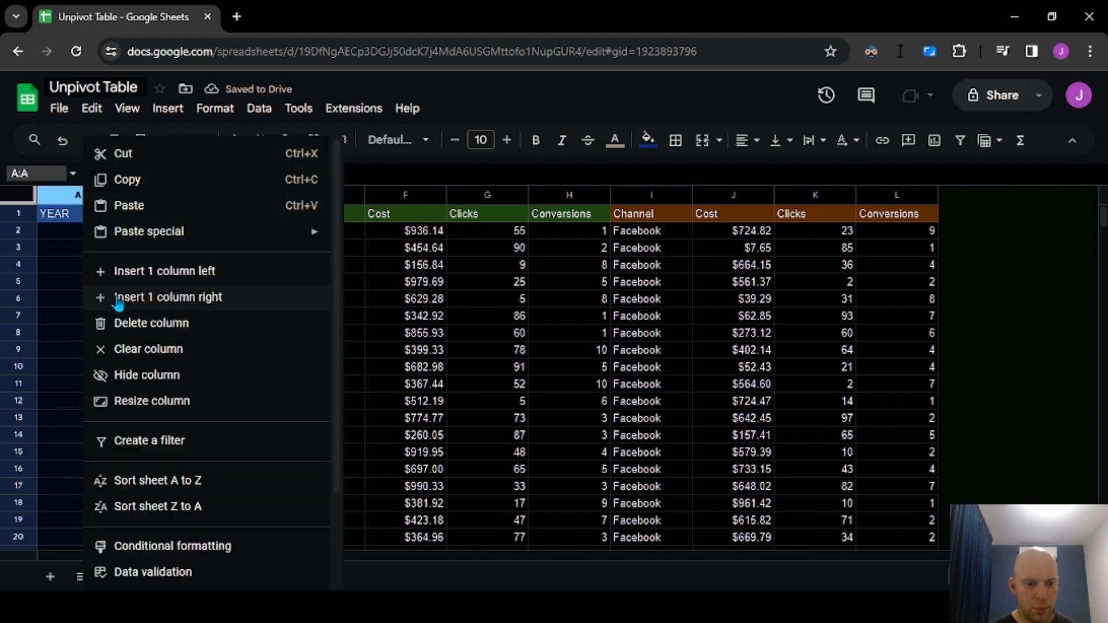
{"action": "left_click", "coordinate": [139, 376]}
{"action": "left_click", "coordinate": [95, 231]}
{"action": "right_click", "coordinate": [160, 197]}
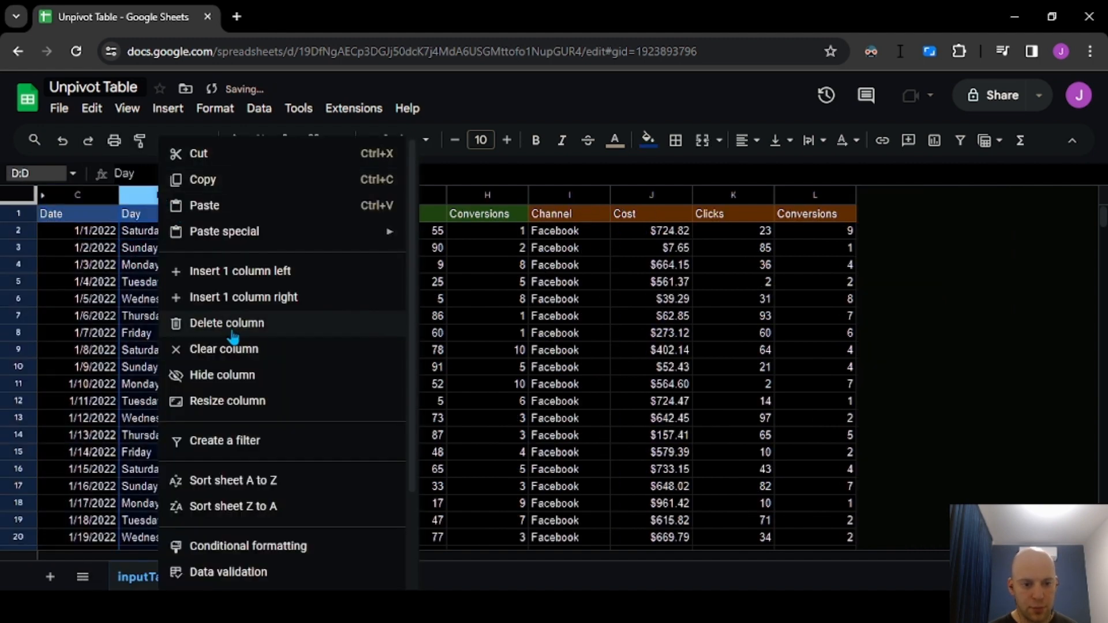
{"action": "left_click", "coordinate": [224, 378]}
{"action": "left_click", "coordinate": [65, 271]}
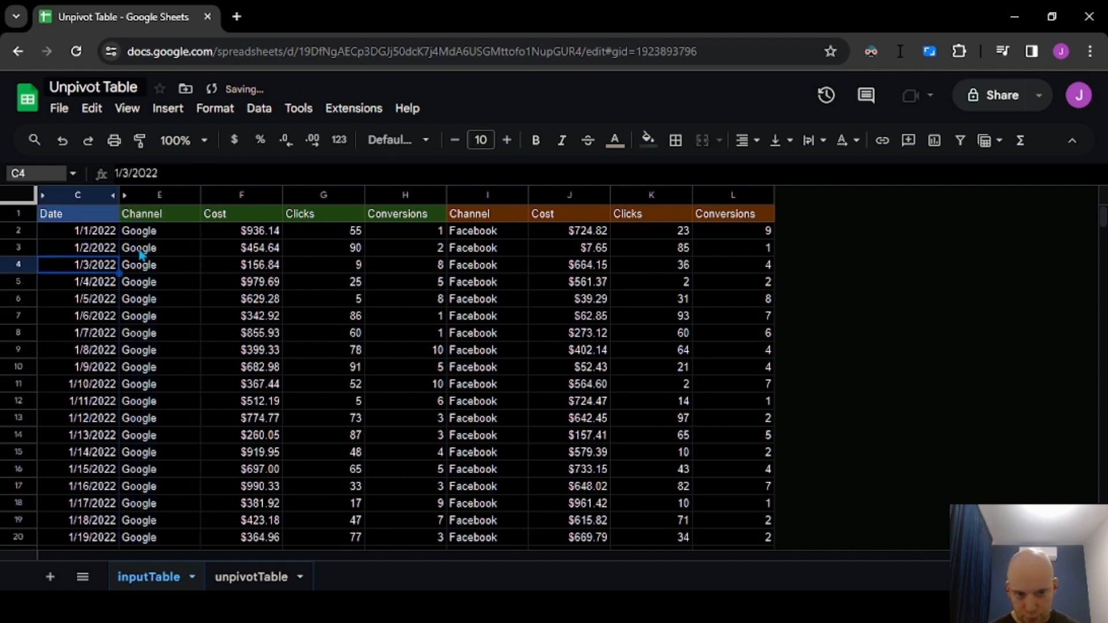
Examine the dates and the Google block's Channel, Cost, Clicks and Conversions values, focusing on row 2
{"action": "left_click", "coordinate": [140, 245]}
{"action": "left_click_drag", "start_coordinate": [160, 195], "coordinate": [405, 196]}
{"action": "left_click", "coordinate": [230, 283]}
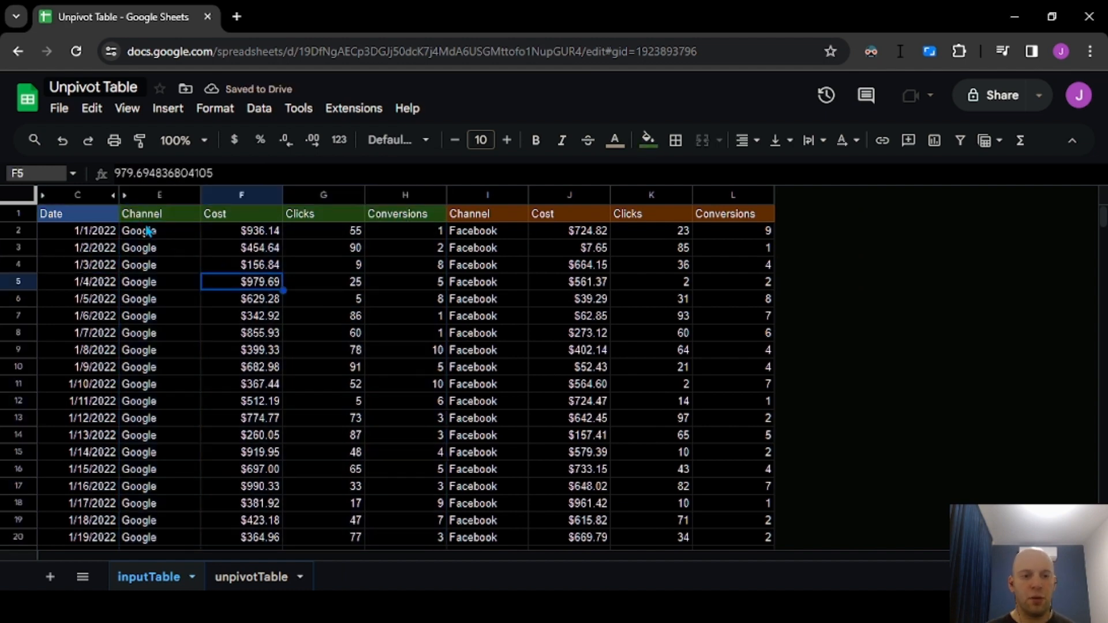
{"action": "left_click_drag", "start_coordinate": [76, 233], "coordinate": [75, 369]}
{"action": "left_click", "coordinate": [144, 263]}
{"action": "left_click_drag", "start_coordinate": [144, 235], "coordinate": [297, 237]}
{"action": "left_click", "coordinate": [259, 243]}
{"action": "left_click", "coordinate": [379, 230]}
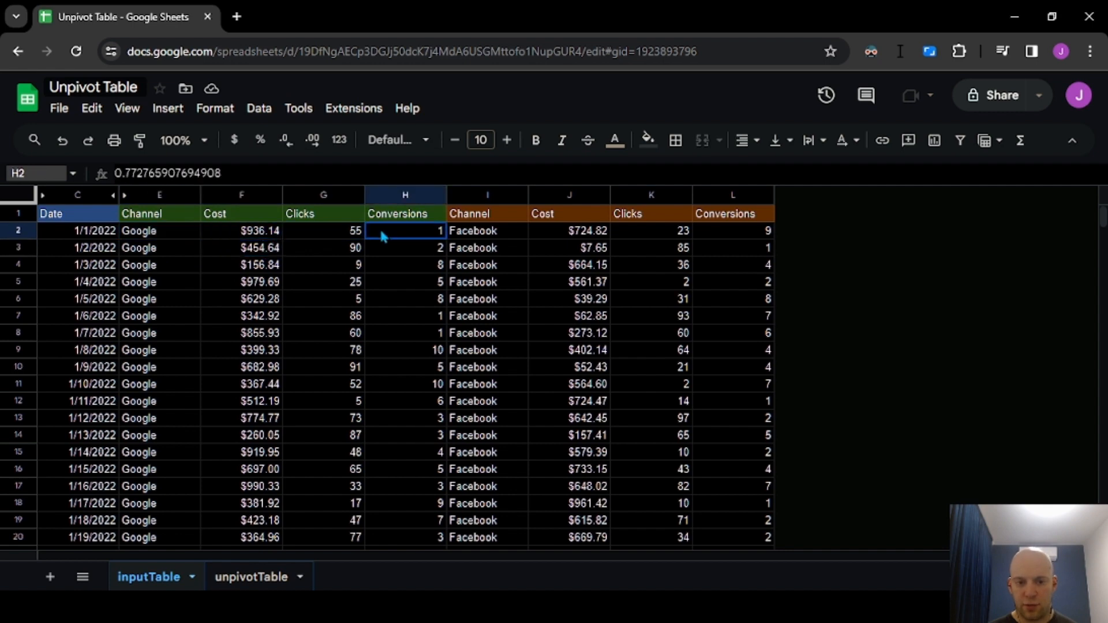
{"action": "key", "text": "Left"}
{"action": "key", "text": "Left"}
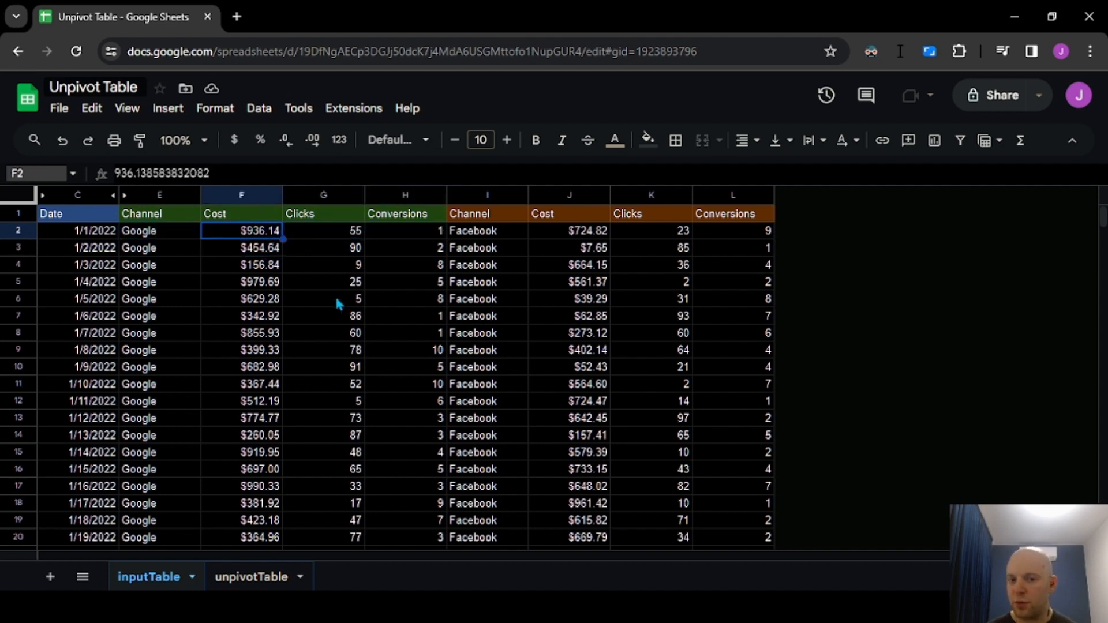
{"action": "key", "text": "shift+Right"}
{"action": "key", "text": "shift+Right"}
{"action": "key", "text": "Left"}
{"action": "key", "text": "Left"}
{"action": "key", "text": "Right"}
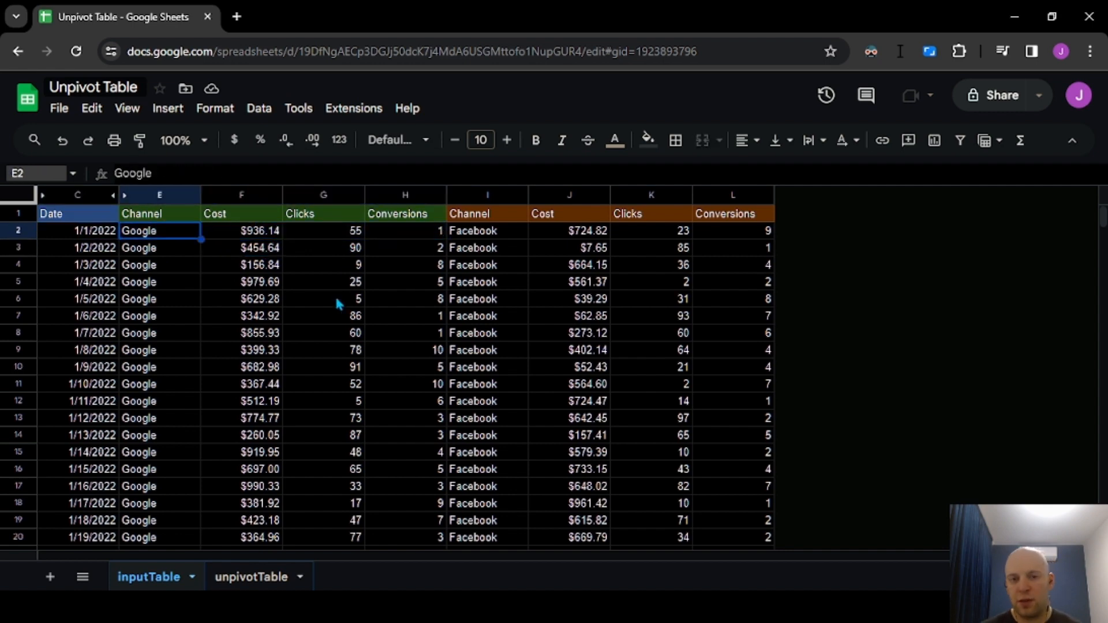
Examine the Facebook block's Channel, Cost, Clicks and Conversions values in row 2
{"action": "key", "text": "Right"}
{"action": "key", "text": "Right"}
{"action": "key", "text": "Right"}
{"action": "key", "text": "Right"}
{"action": "key", "text": "Right"}
{"action": "key", "text": "shift+Right"}
{"action": "key", "text": "shift+Right"}
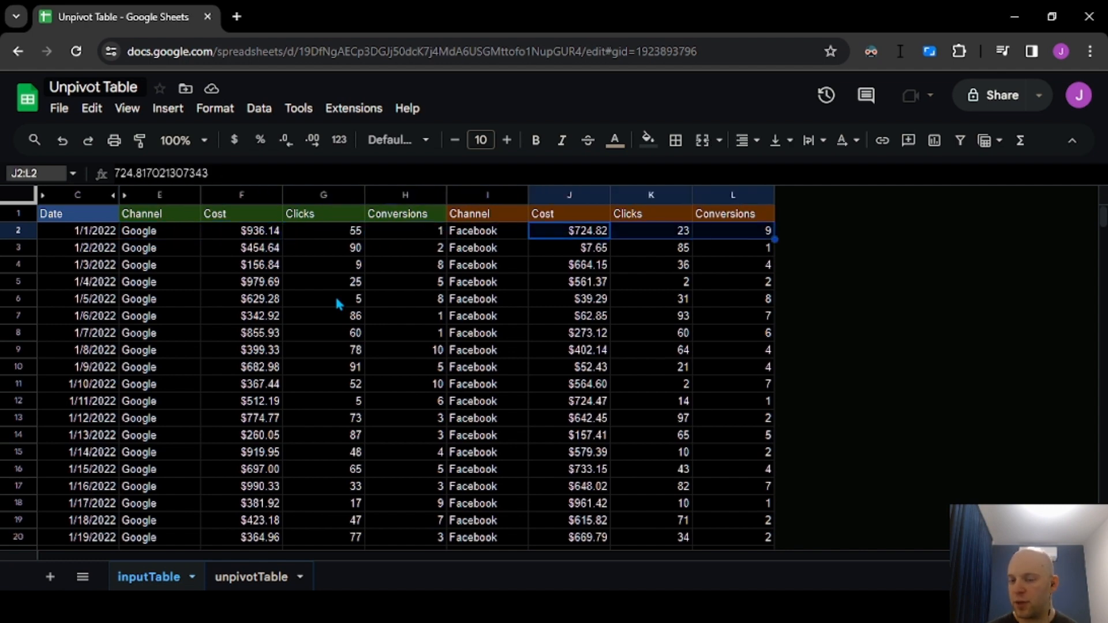
{"action": "key", "text": "Left"}
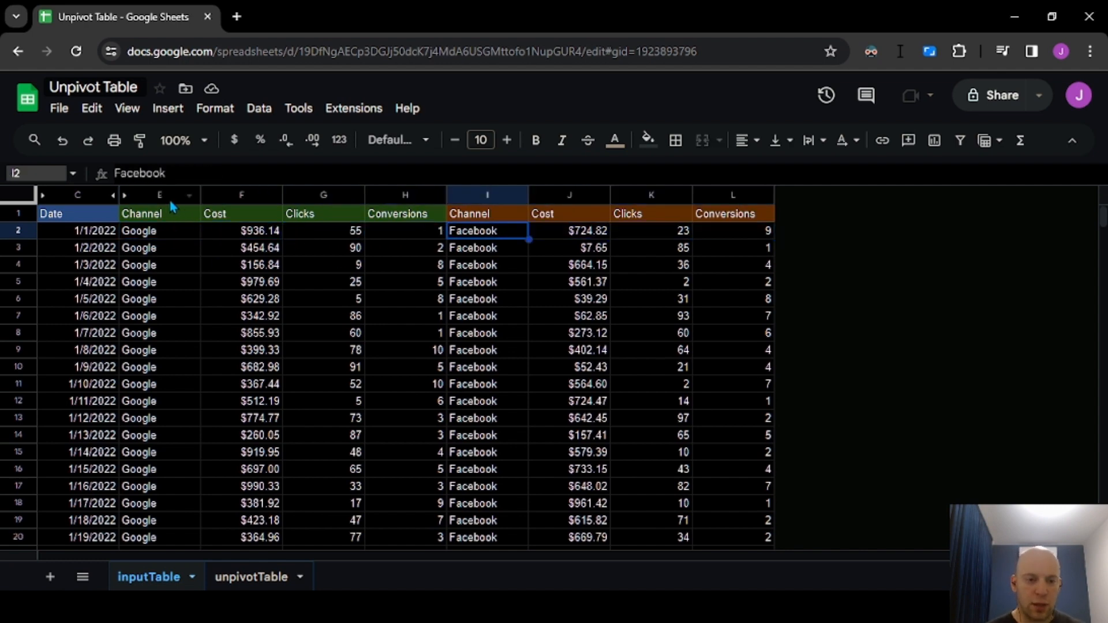
Compare the Google and Facebook metric columns, and inspect the first Google Cost and Clicks values
{"action": "left_click_drag", "start_coordinate": [225, 199], "coordinate": [393, 202]}
{"action": "left_click", "coordinate": [590, 199]}
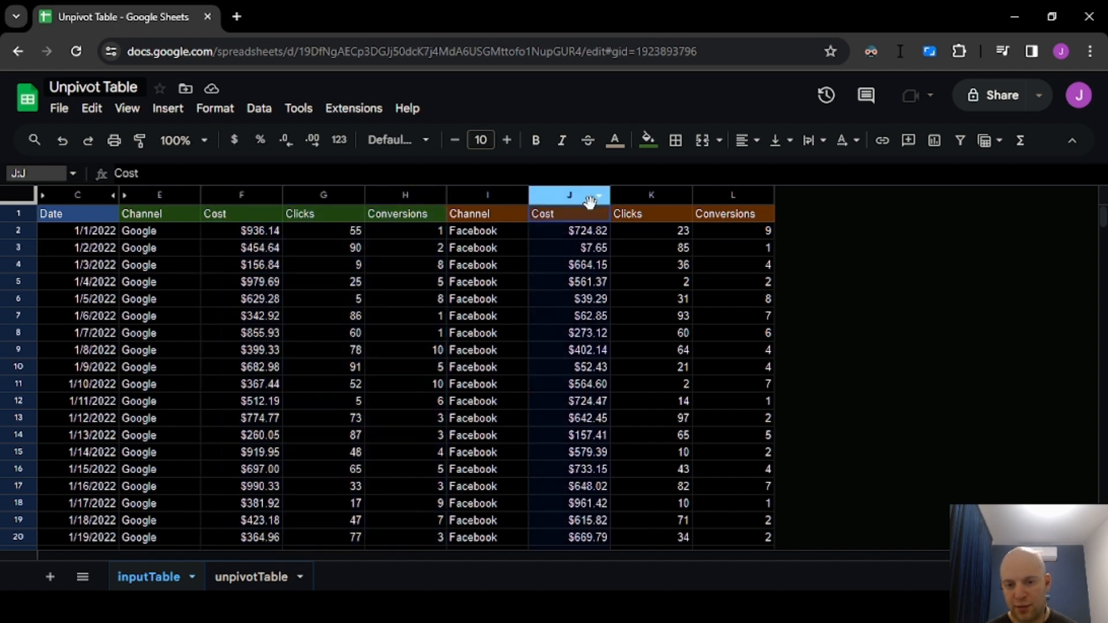
{"action": "left_click_drag", "start_coordinate": [590, 199], "coordinate": [733, 197]}
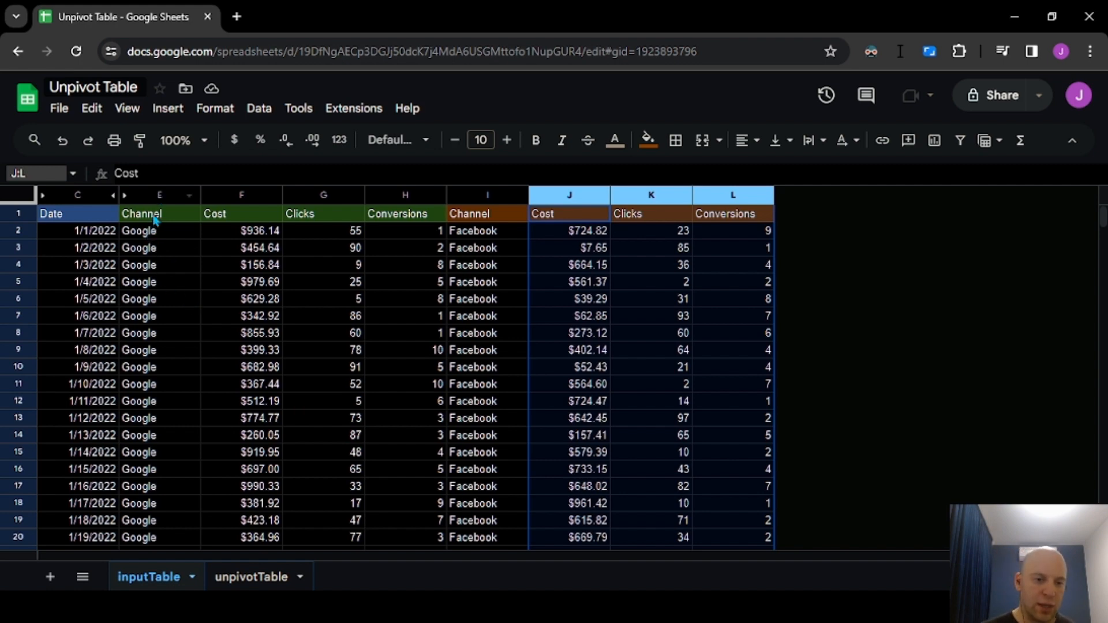
{"action": "left_click", "coordinate": [237, 195]}
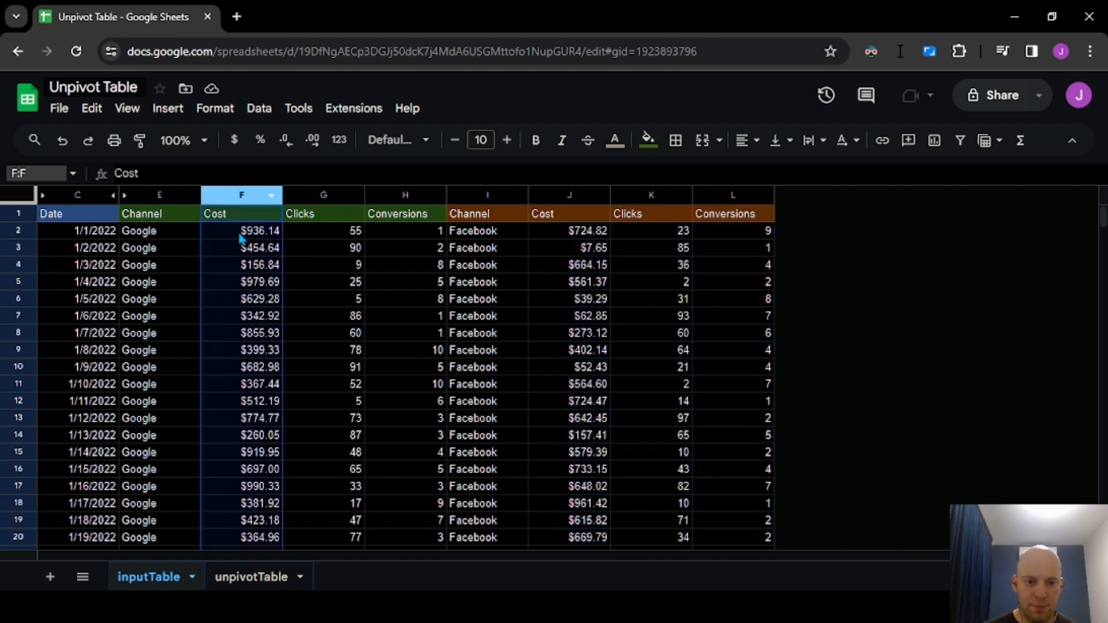
{"action": "left_click", "coordinate": [239, 233]}
{"action": "left_click", "coordinate": [235, 254]}
{"action": "left_click", "coordinate": [235, 281]}
{"action": "left_click_drag", "start_coordinate": [244, 229], "coordinate": [253, 285]}
{"action": "left_click", "coordinate": [322, 232]}
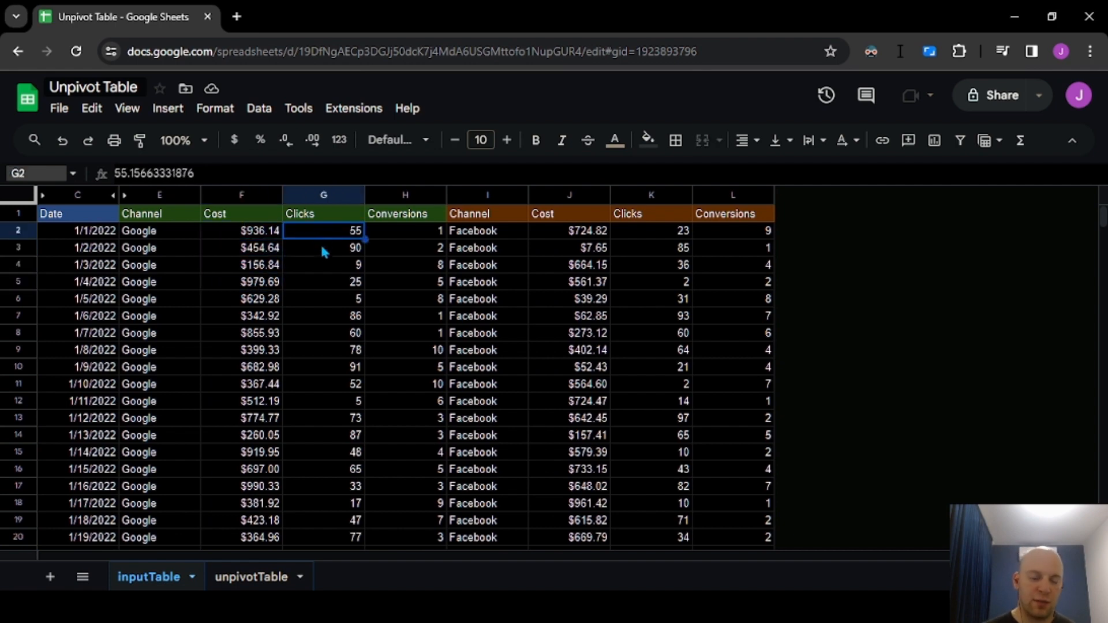
Freeze the first row of the inputTable sheet so that the column headers stay in view throughout the data
{"action": "scroll", "coordinate": [327, 269], "scroll_direction": "down", "scroll_amount": 3}
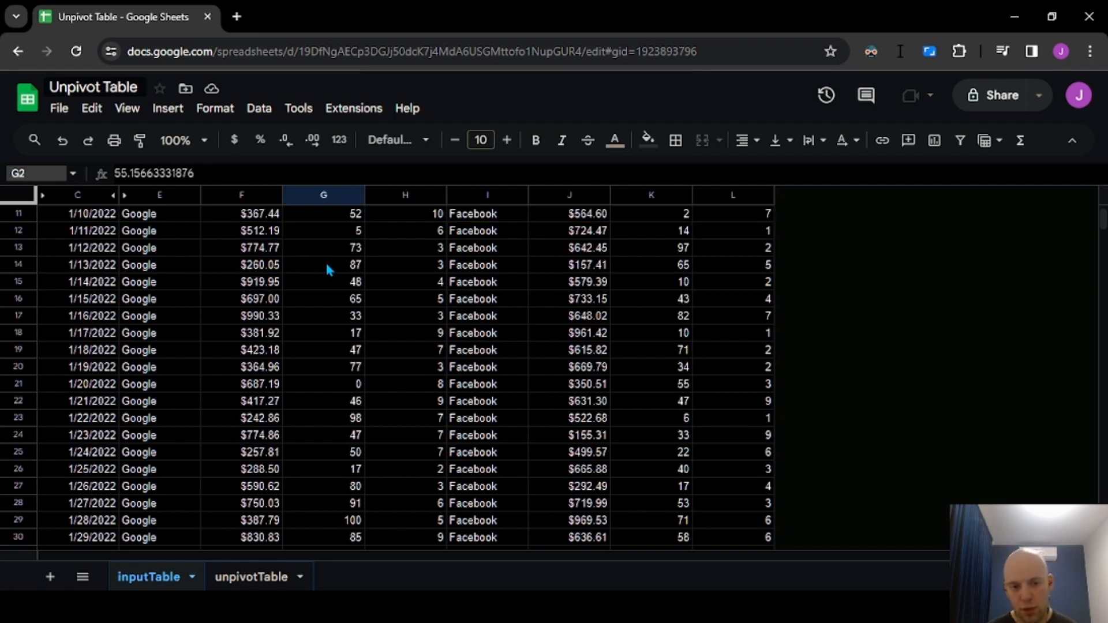
{"action": "scroll", "coordinate": [327, 269], "scroll_direction": "up", "scroll_amount": 3}
{"action": "left_click", "coordinate": [327, 267]}
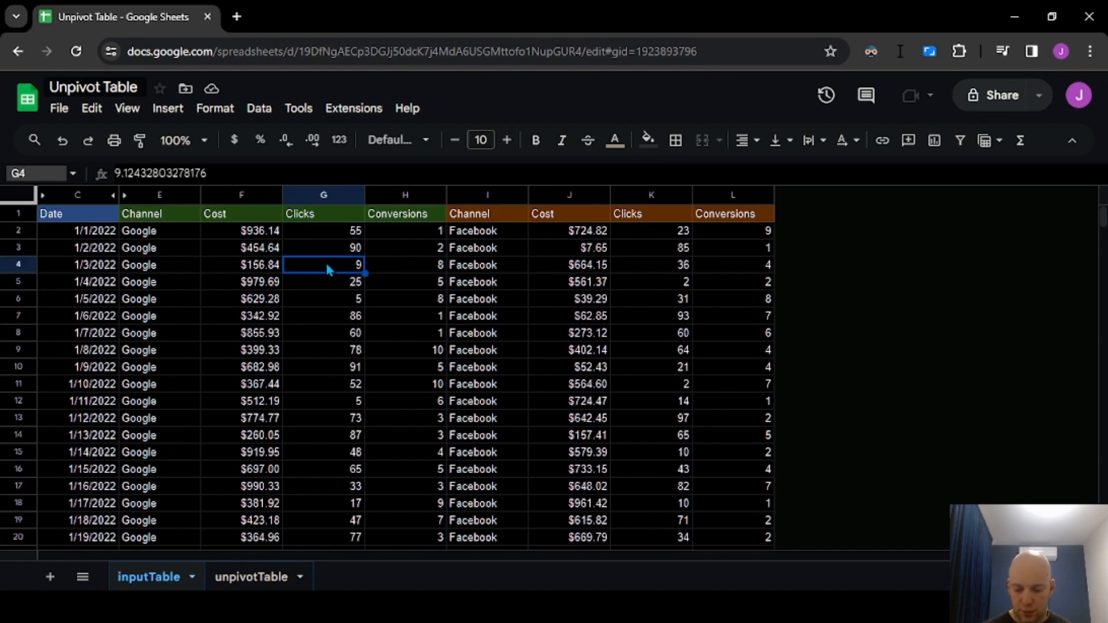
{"action": "left_click", "coordinate": [127, 108]}
{"action": "mouse_move", "coordinate": [323, 163]}
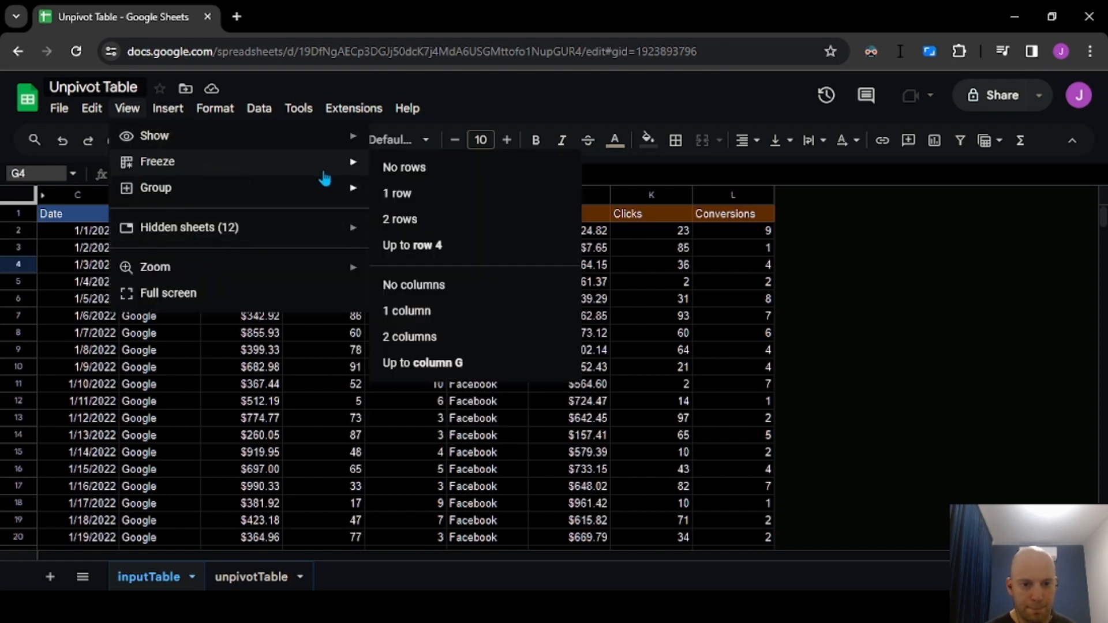
{"action": "left_click", "coordinate": [430, 192]}
{"action": "left_click_drag", "start_coordinate": [356, 340], "coordinate": [361, 353]}
{"action": "scroll", "coordinate": [428, 349], "scroll_direction": "down", "scroll_amount": 10}
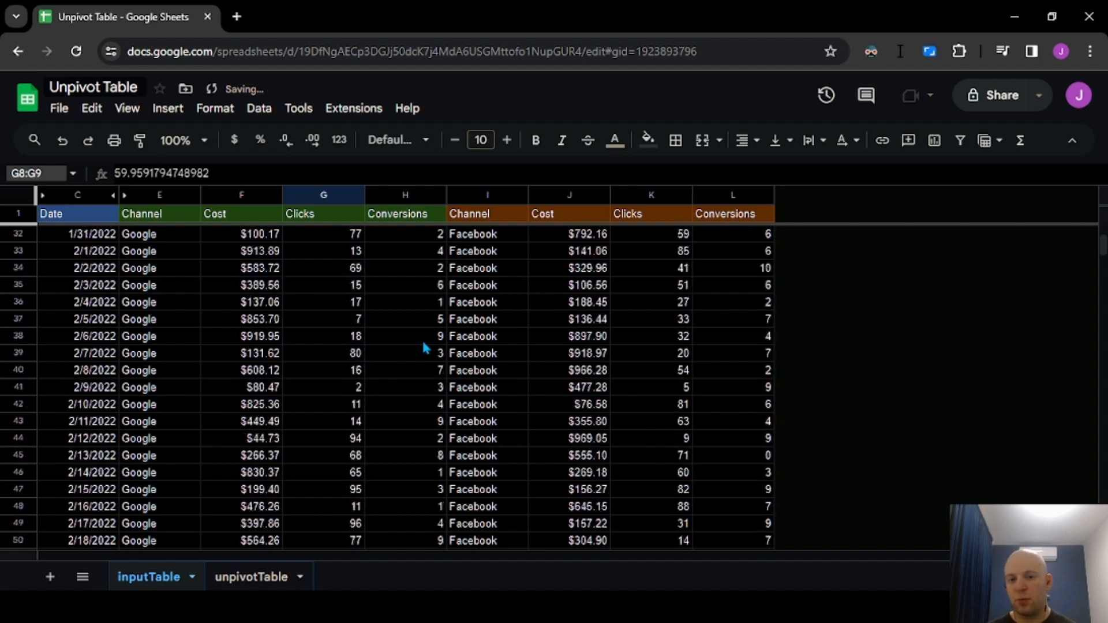
{"action": "scroll", "coordinate": [427, 349], "scroll_direction": "up", "scroll_amount": 10}
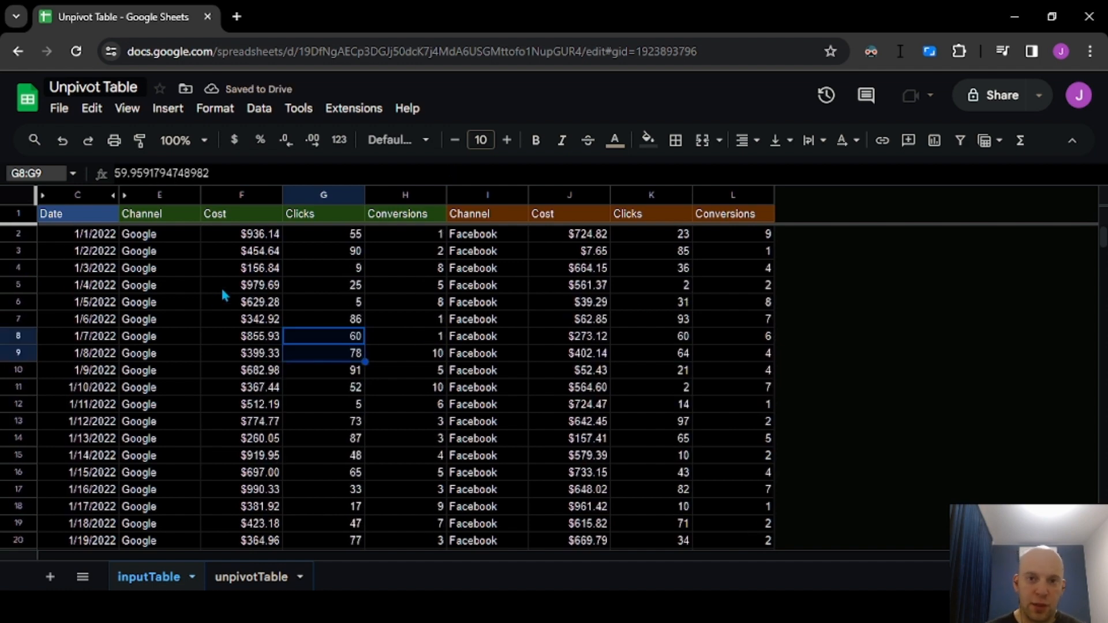
Unhide the YEAR, MONTH and Day columns so that all four date-related columns show before the channel blocks
{"action": "left_click_drag", "start_coordinate": [141, 195], "coordinate": [80, 195]}
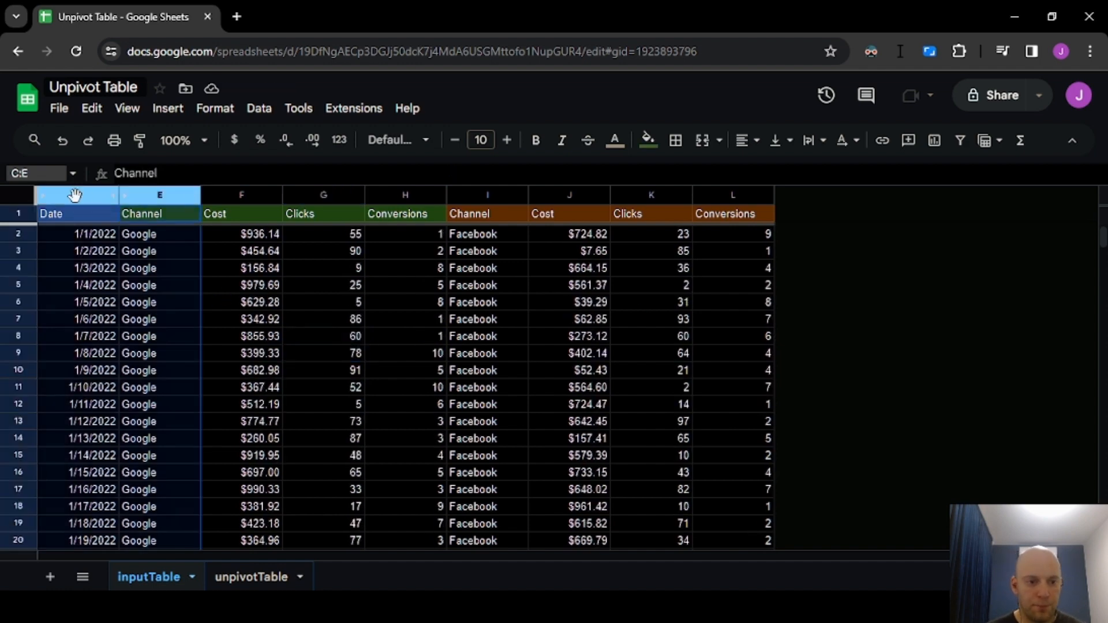
{"action": "right_click", "coordinate": [79, 195]}
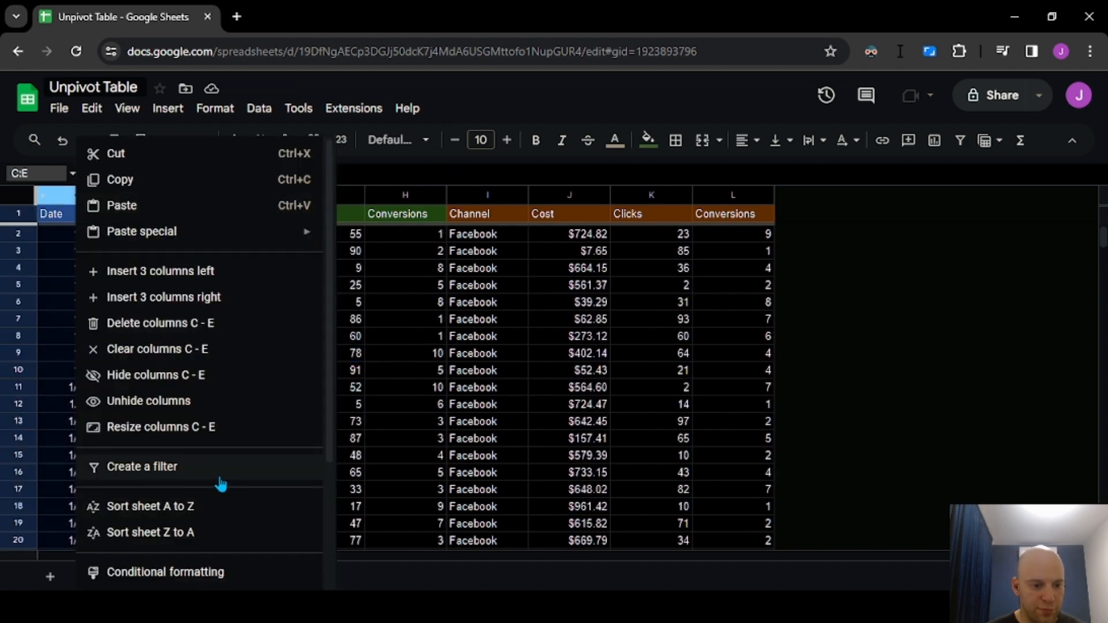
{"action": "left_click", "coordinate": [181, 401]}
{"action": "left_click", "coordinate": [81, 231]}
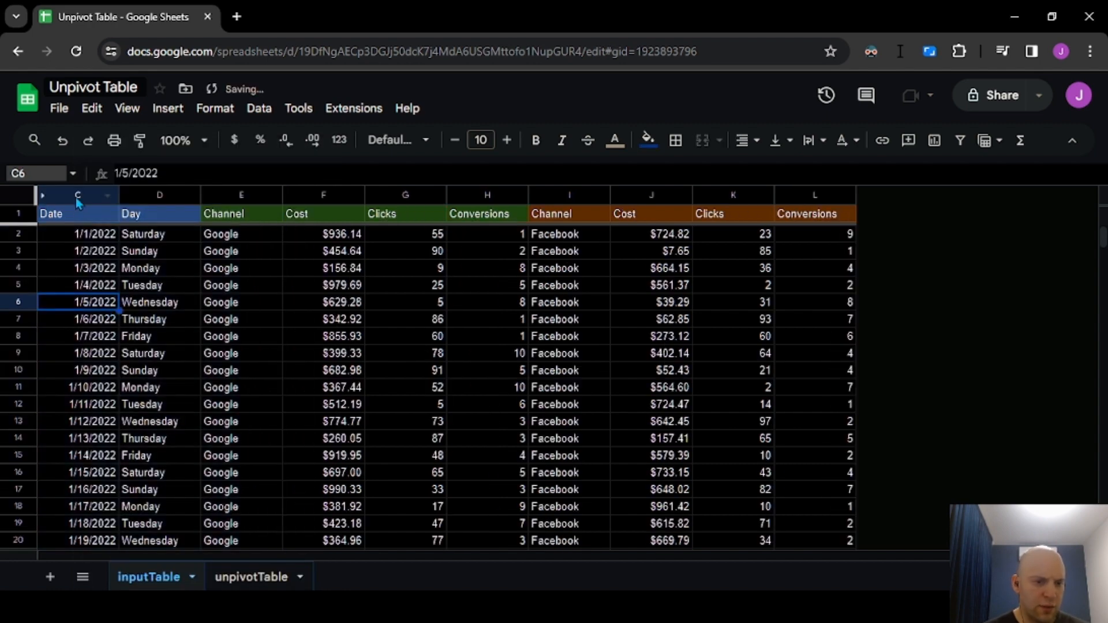
{"action": "right_click", "coordinate": [80, 195]}
{"action": "left_click", "coordinate": [138, 374]}
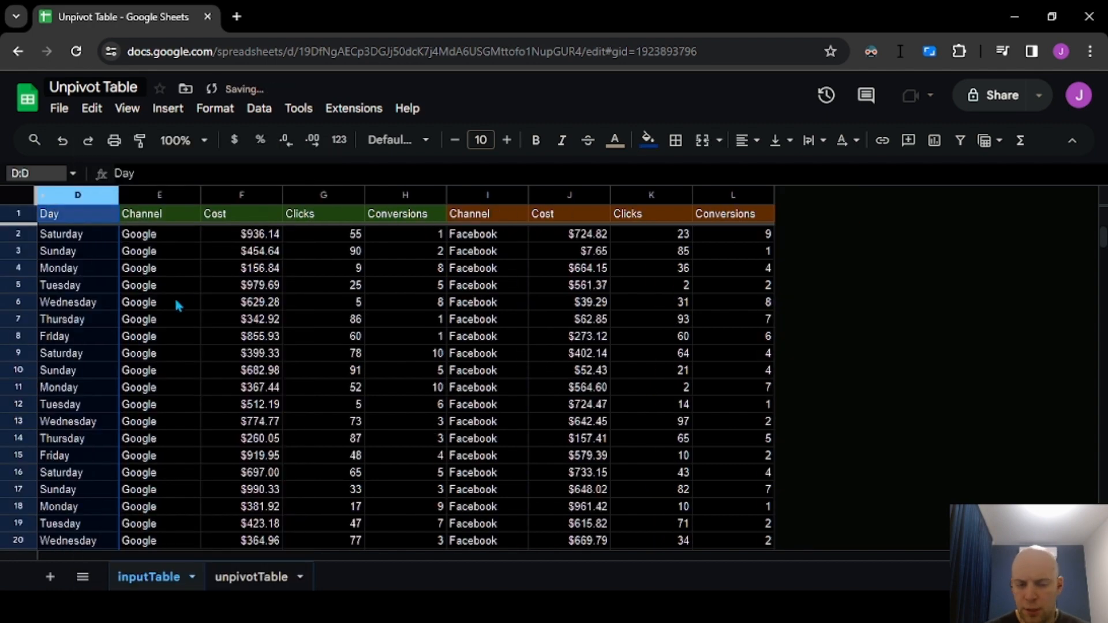
{"action": "right_click", "coordinate": [64, 195]}
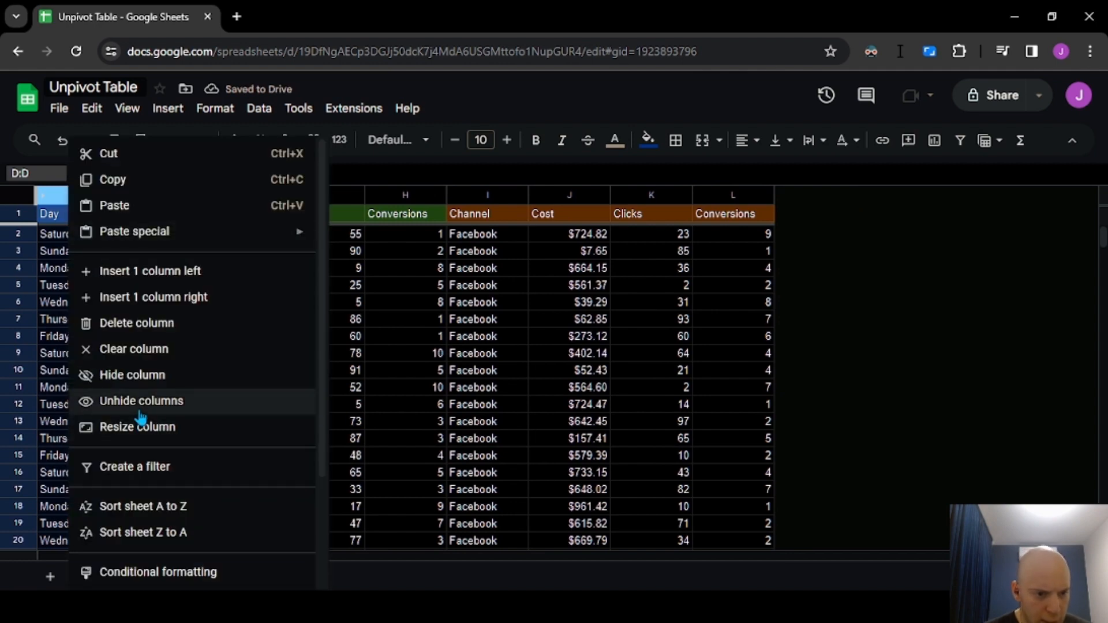
{"action": "left_click", "coordinate": [142, 402]}
{"action": "left_click", "coordinate": [348, 272]}
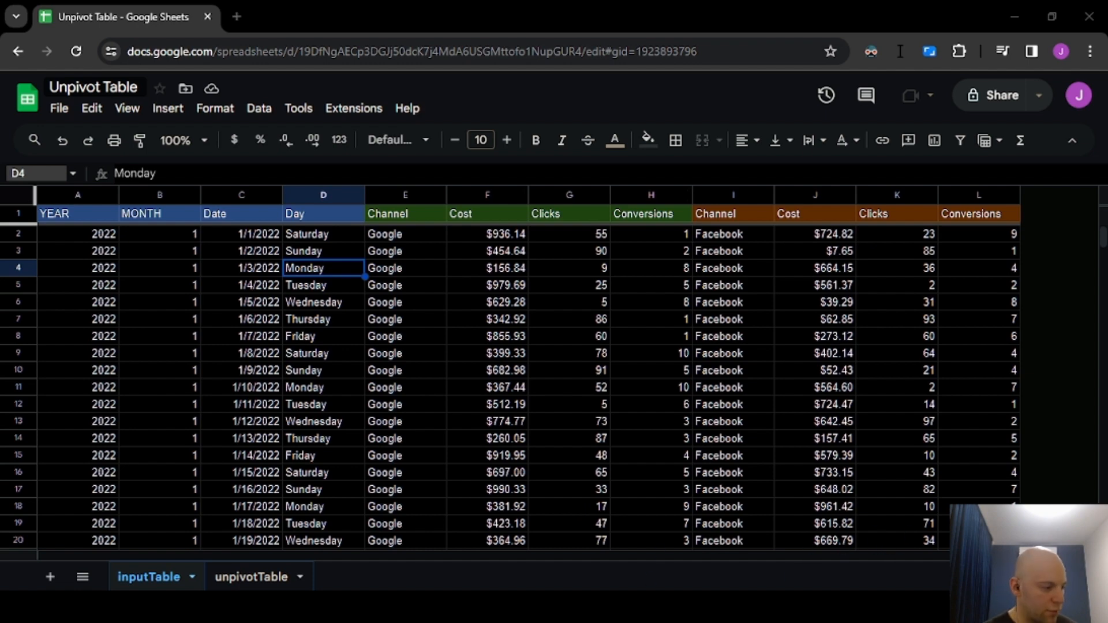
Switch to the unpivotTable sheet and enlarge the formula bar to make room for a multi-line formula
{"action": "left_click", "coordinate": [735, 620]}
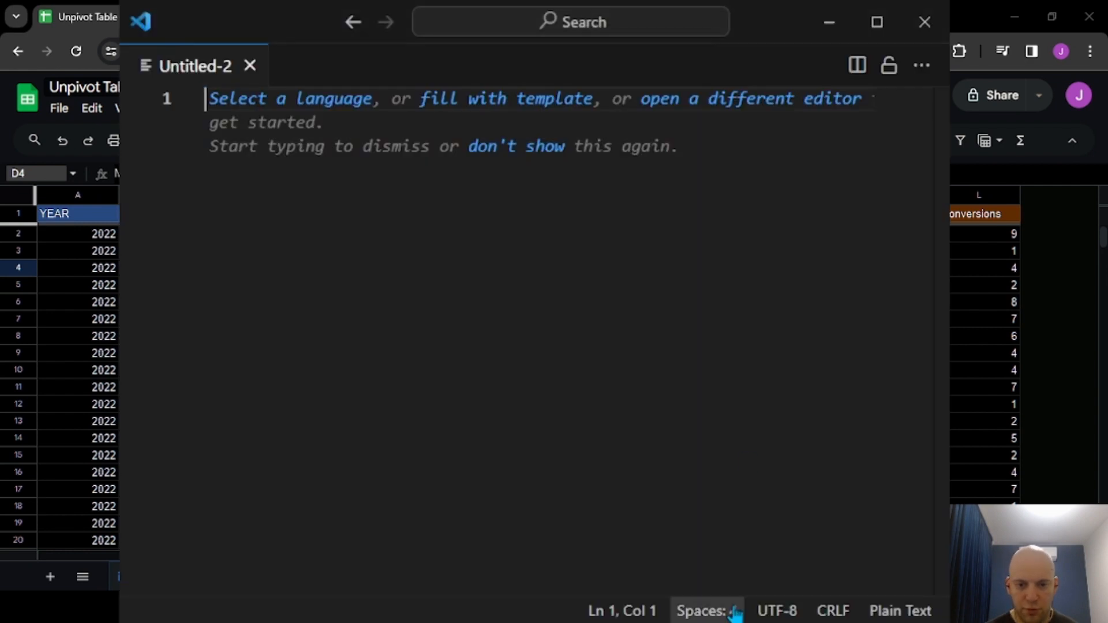
{"action": "left_click", "coordinate": [840, 24]}
{"action": "left_click", "coordinate": [251, 576]}
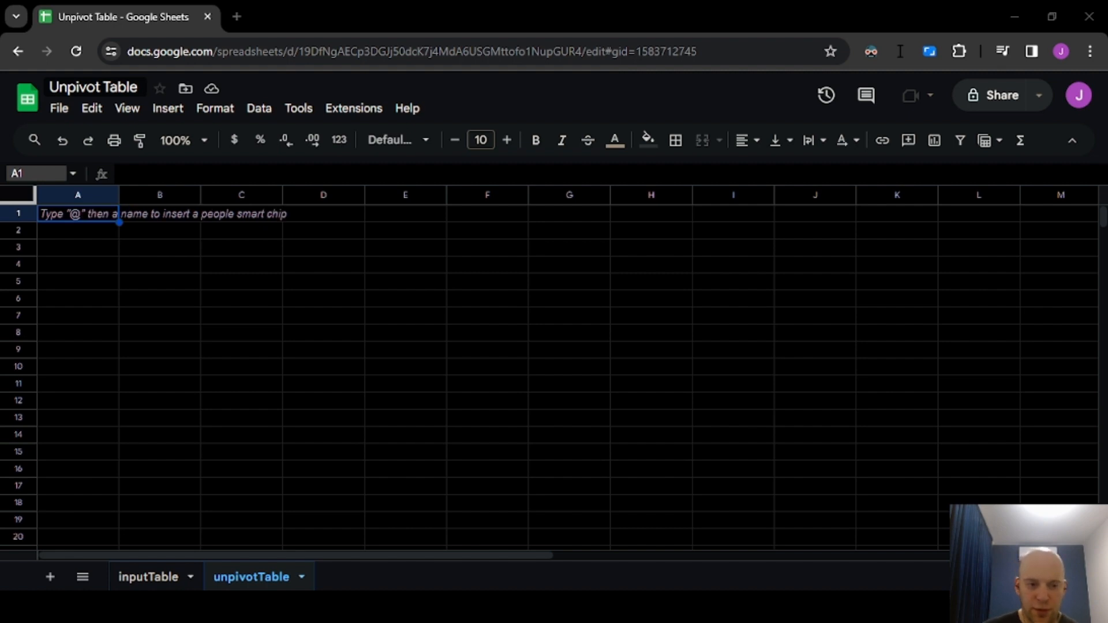
{"action": "left_click_drag", "start_coordinate": [241, 186], "coordinate": [228, 261]}
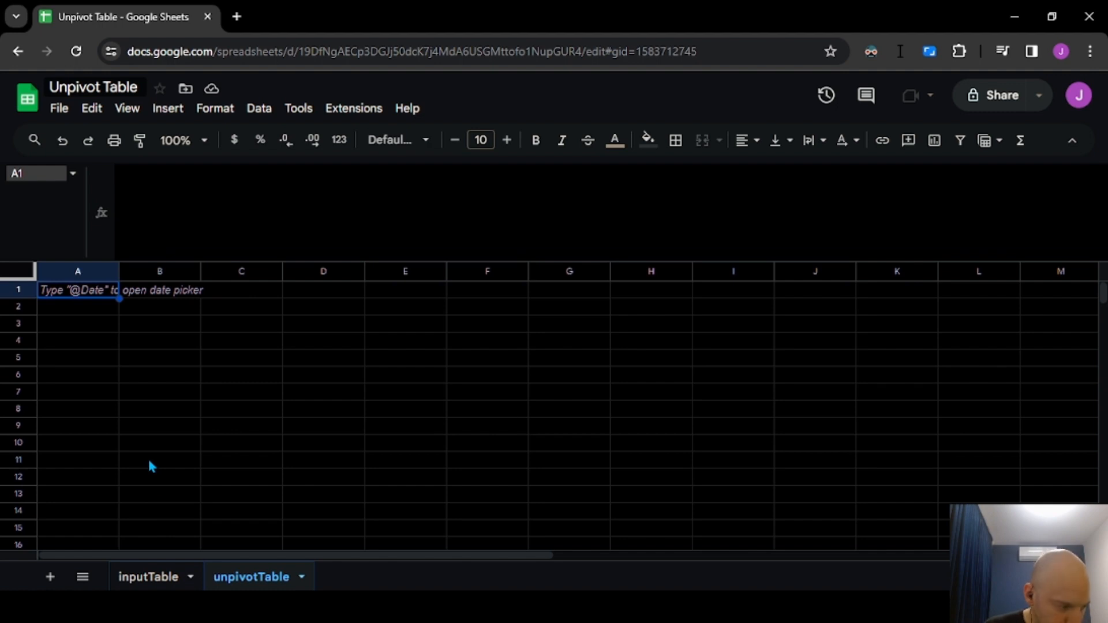
On the inputTable sheet, examine the Date and Google Channel columns together with the Google Cost, Clicks and Conversions columns
{"action": "left_click", "coordinate": [141, 578]}
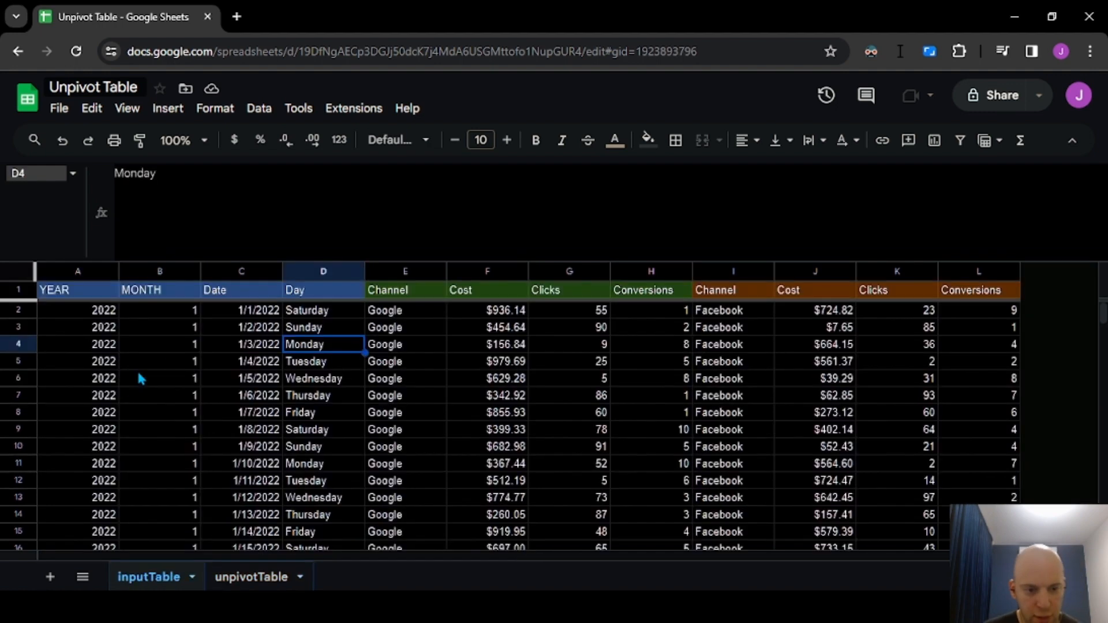
{"action": "left_click", "coordinate": [235, 272]}
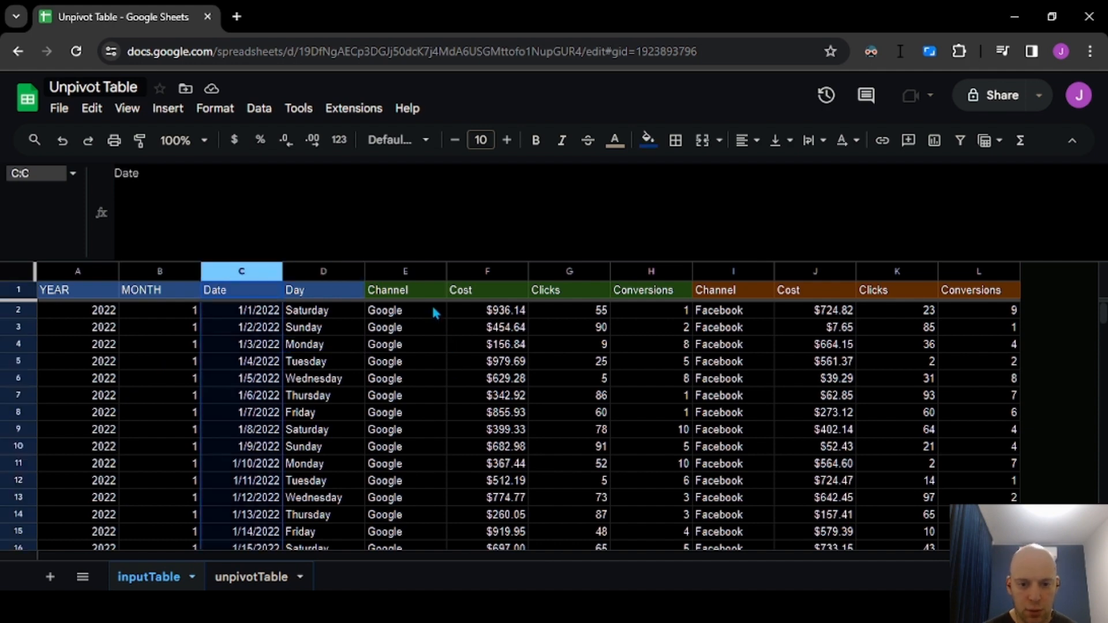
{"action": "left_click", "coordinate": [408, 272], "text": "ctrl"}
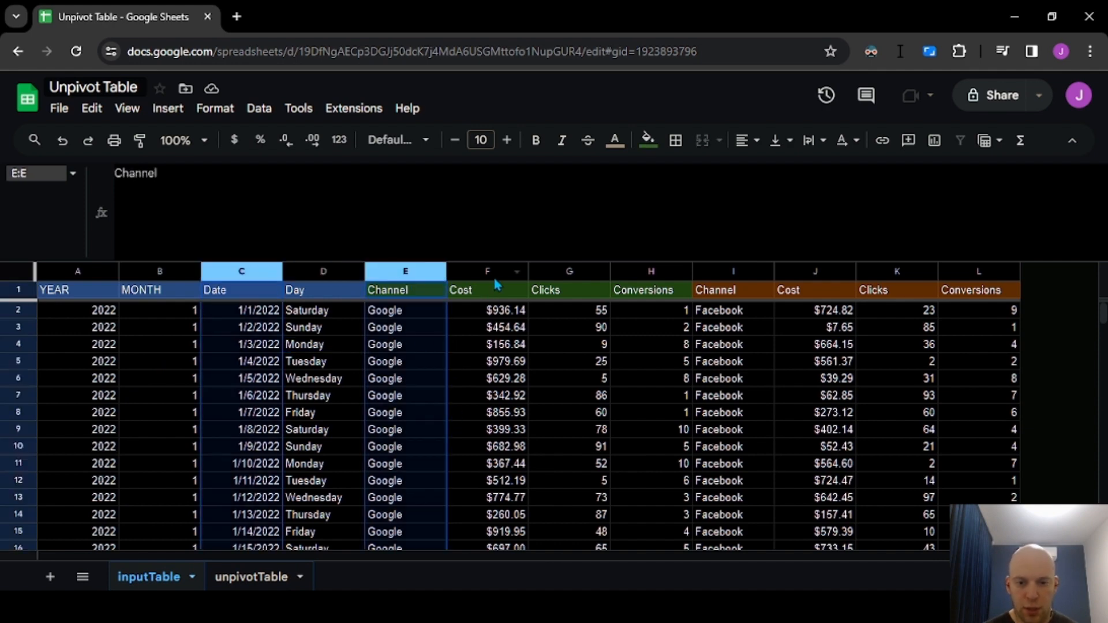
{"action": "left_click_drag", "start_coordinate": [491, 272], "coordinate": [631, 271]}
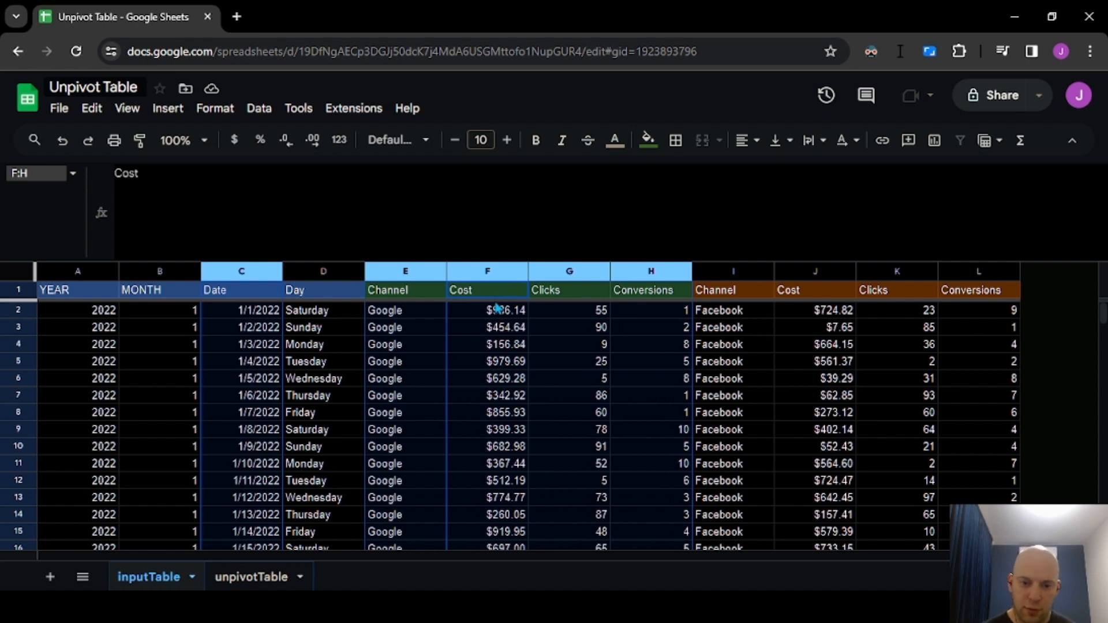
{"action": "left_click", "coordinate": [257, 394]}
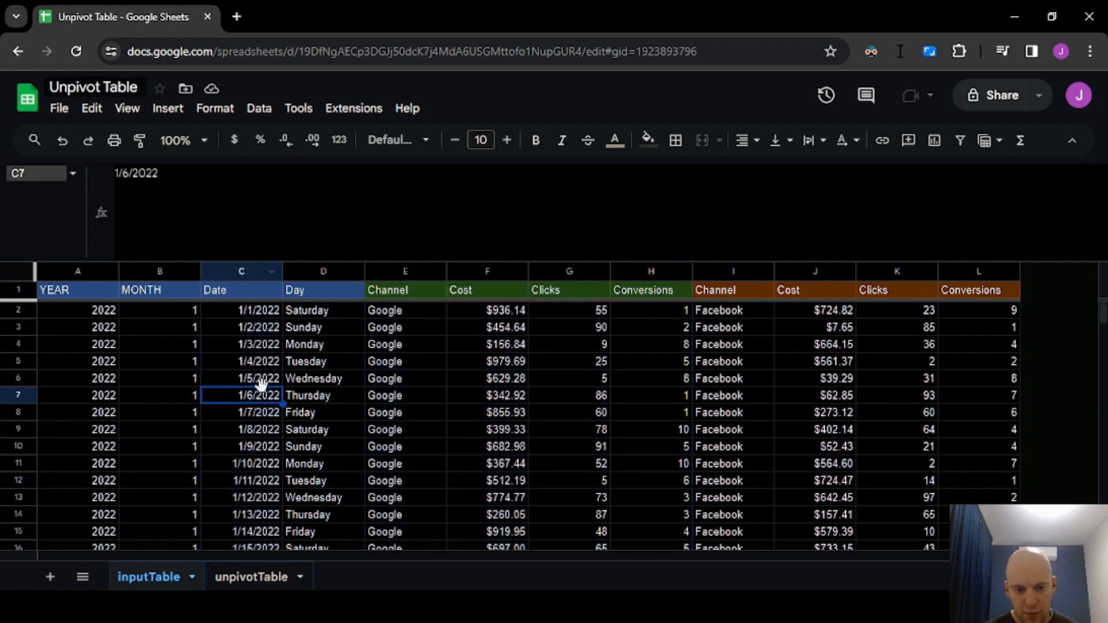
{"action": "left_click_drag", "start_coordinate": [483, 287], "coordinate": [635, 287]}
{"action": "left_click_drag", "start_coordinate": [523, 333], "coordinate": [664, 502]}
{"action": "scroll", "coordinate": [597, 369], "scroll_direction": "up", "scroll_amount": 1}
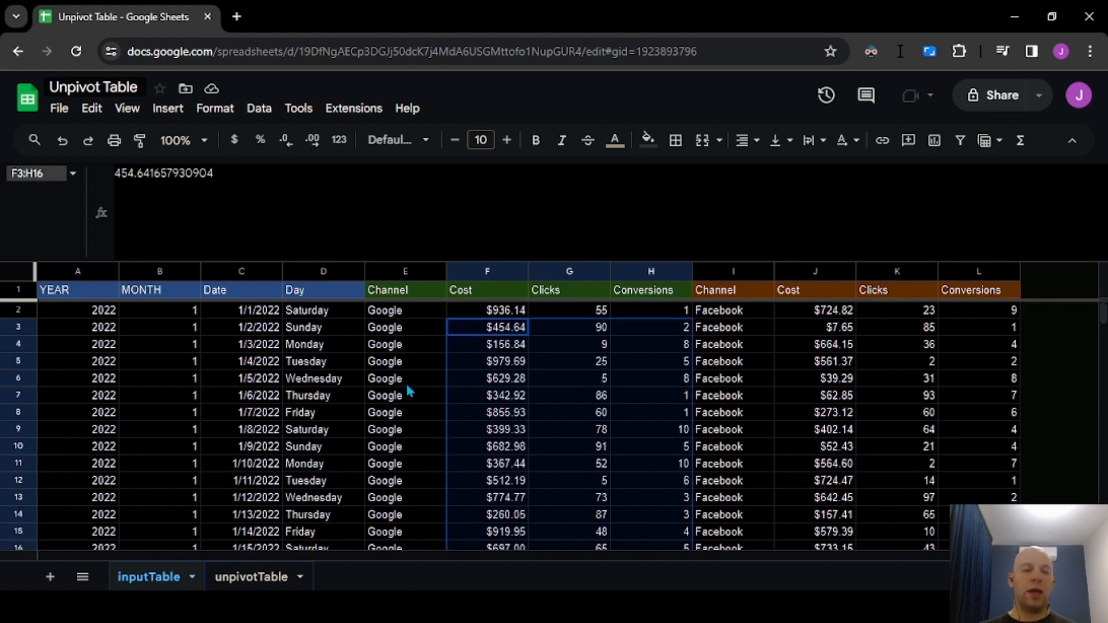
In cell A1 of unpivotTable, start a multi-line ={ } array formula containing an empty LET( ) function, with the formula bar enlarged further
{"action": "left_click", "coordinate": [260, 576]}
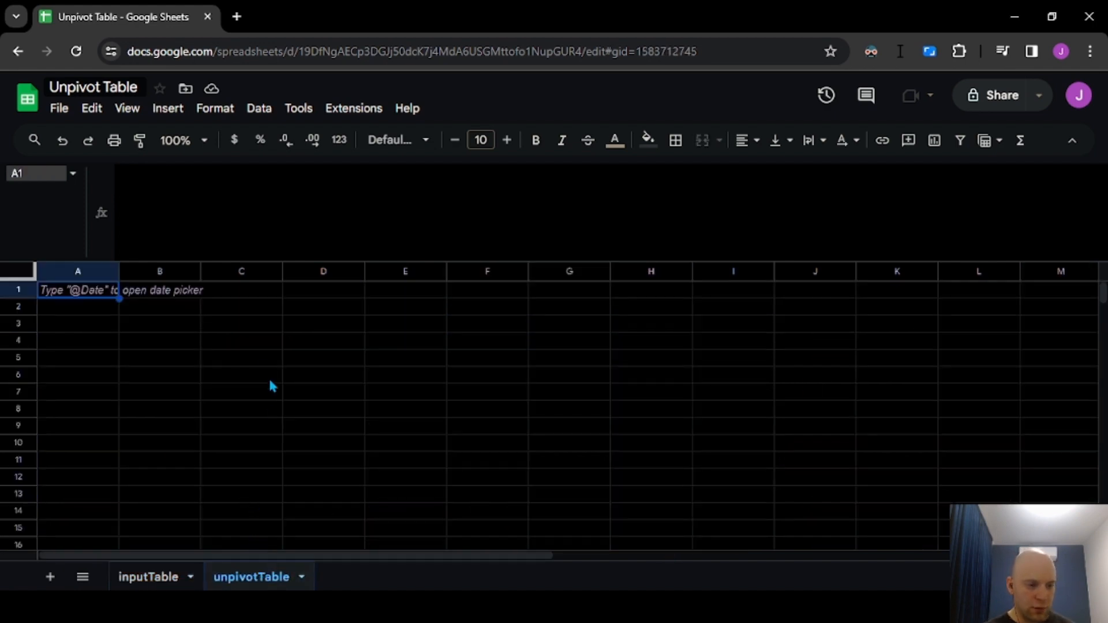
{"action": "left_click", "coordinate": [236, 201]}
{"action": "type", "text": "={"}
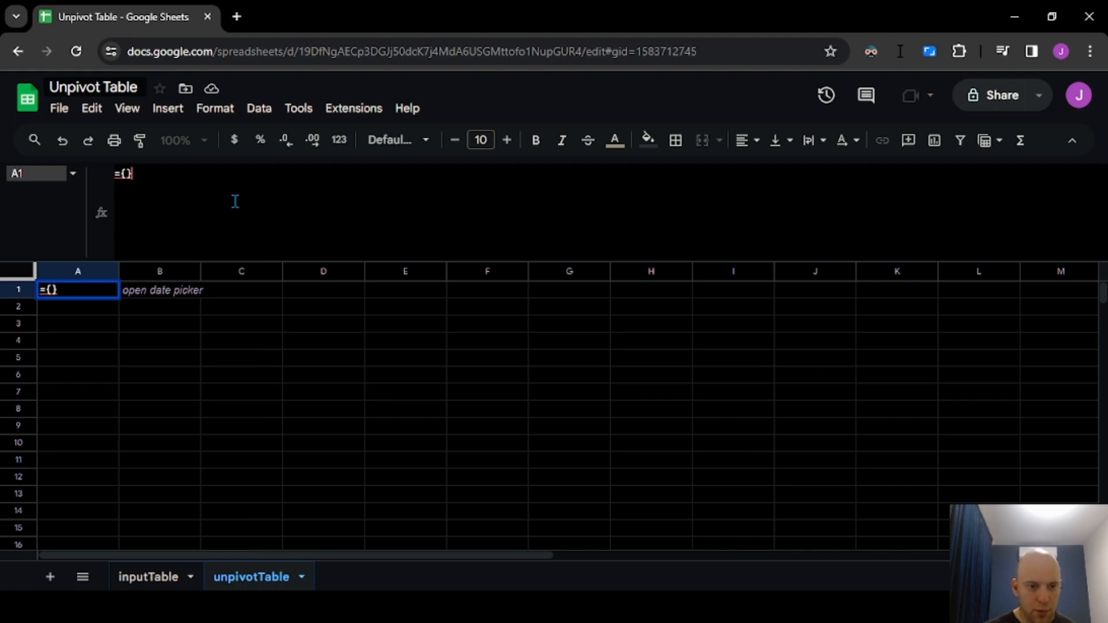
{"action": "key", "text": "ctrl+Return"}
{"action": "key", "text": "ctrl+Return"}
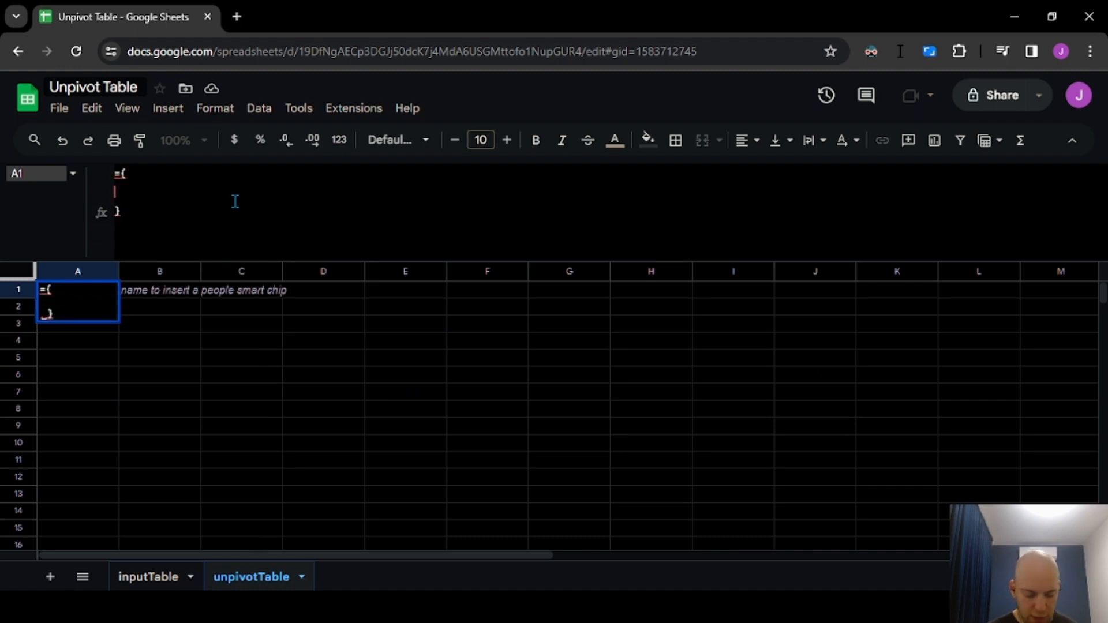
{"action": "type", "text": "LET("}
{"action": "key", "text": "ctrl+Return"}
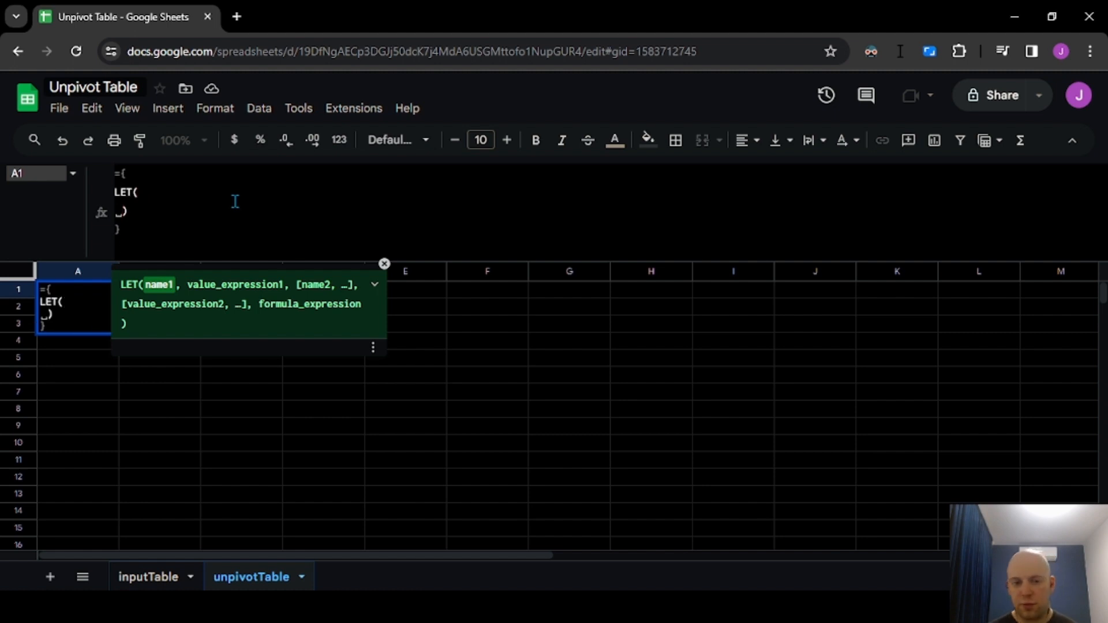
{"action": "key", "text": "ctrl+Return"}
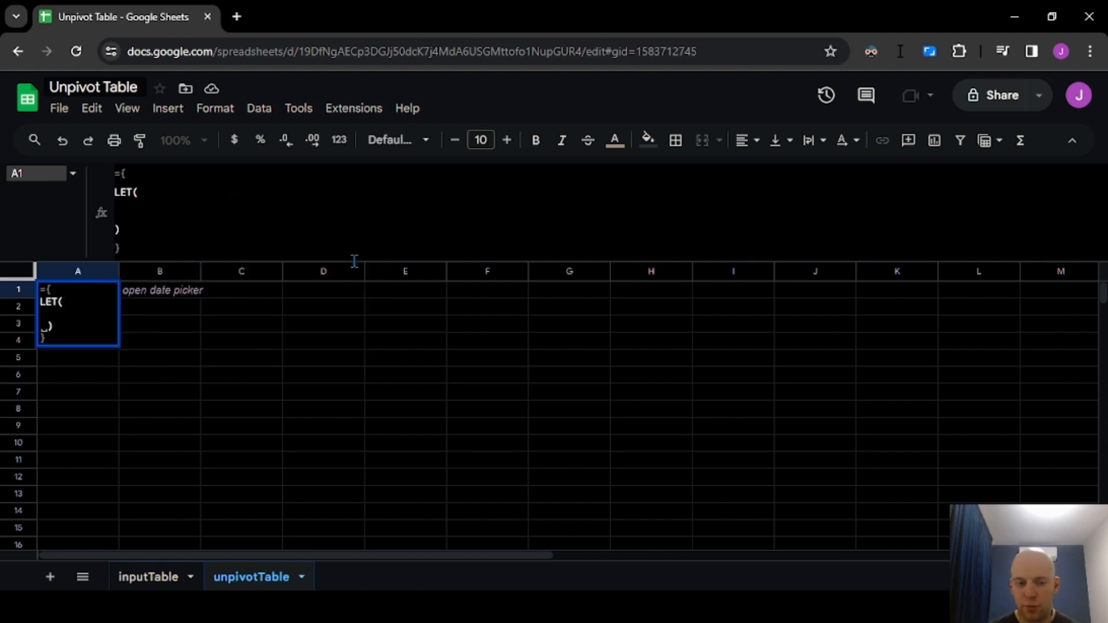
{"action": "left_click_drag", "start_coordinate": [411, 270], "coordinate": [413, 328]}
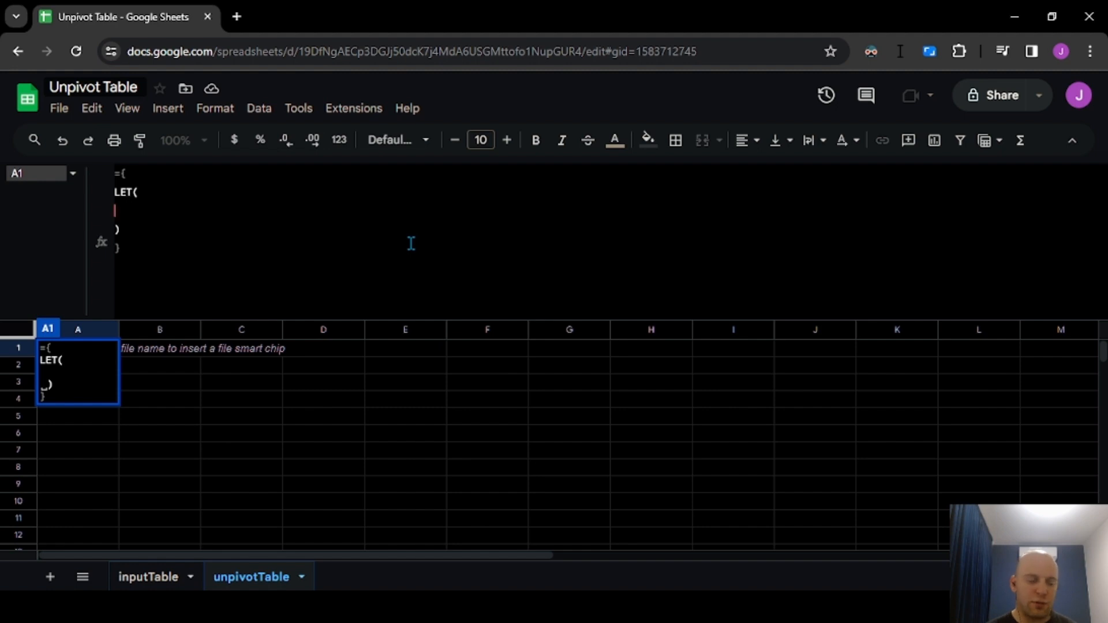
Inside LET, enter the name rowNum followed by the nested functions MAX(FILTER(ROW()))
{"action": "type", "text": "row"}
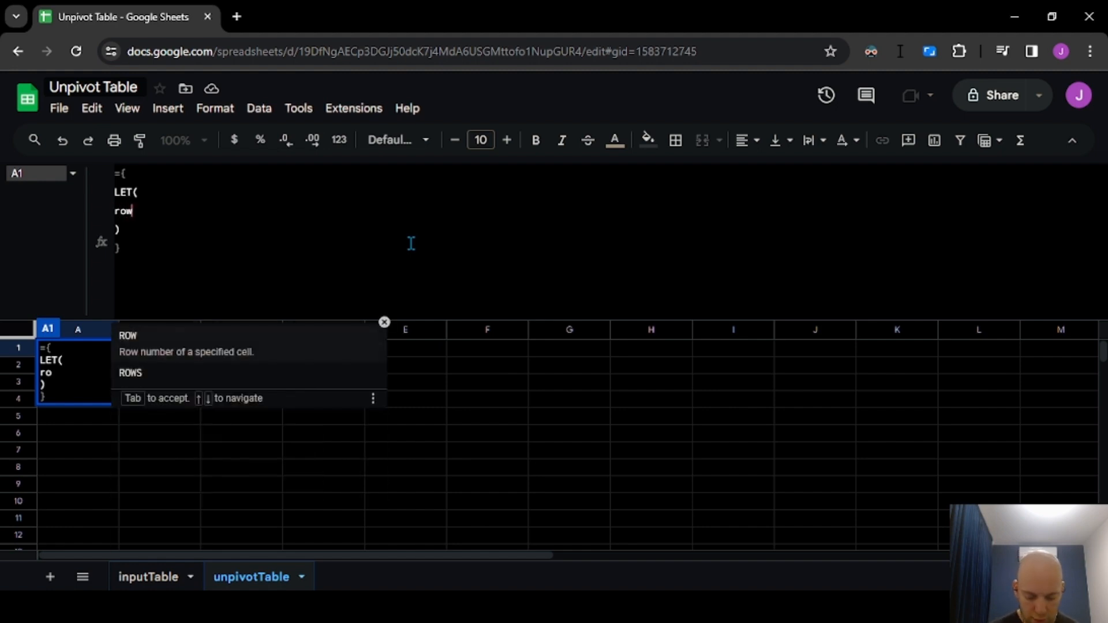
{"action": "type", "text": "Num MAX("}
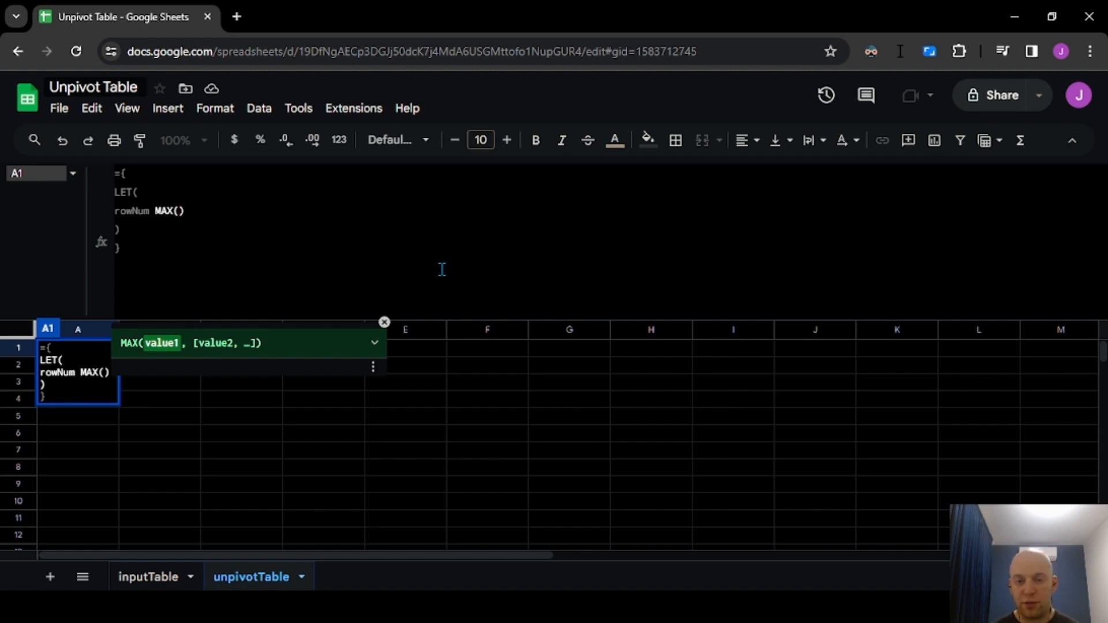
{"action": "type", "text": "FILTER("}
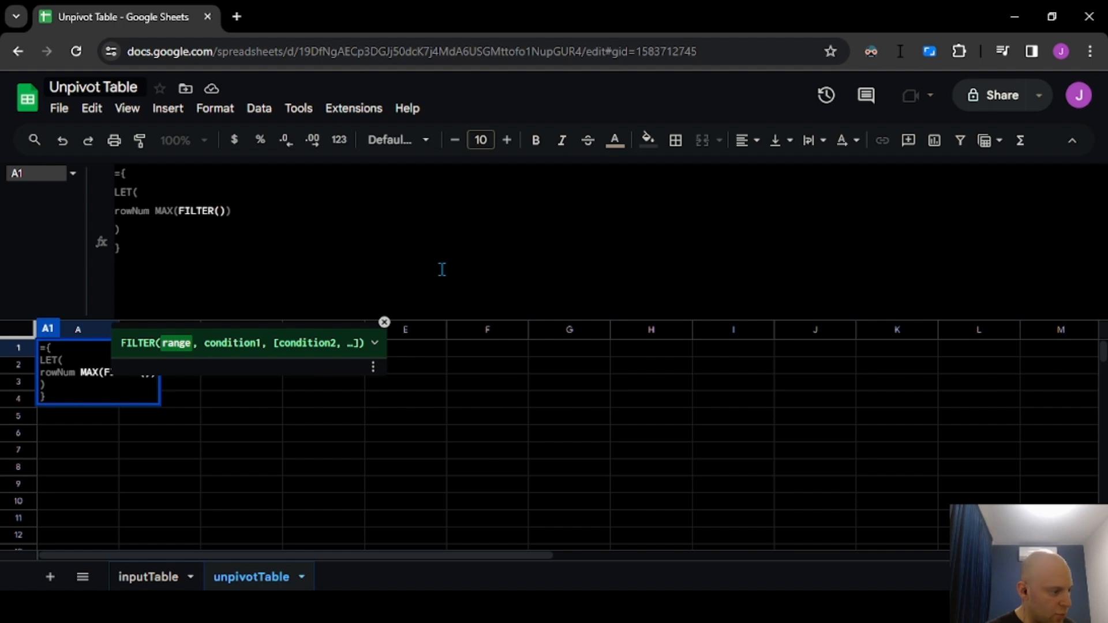
{"action": "type", "text": "ROW("}
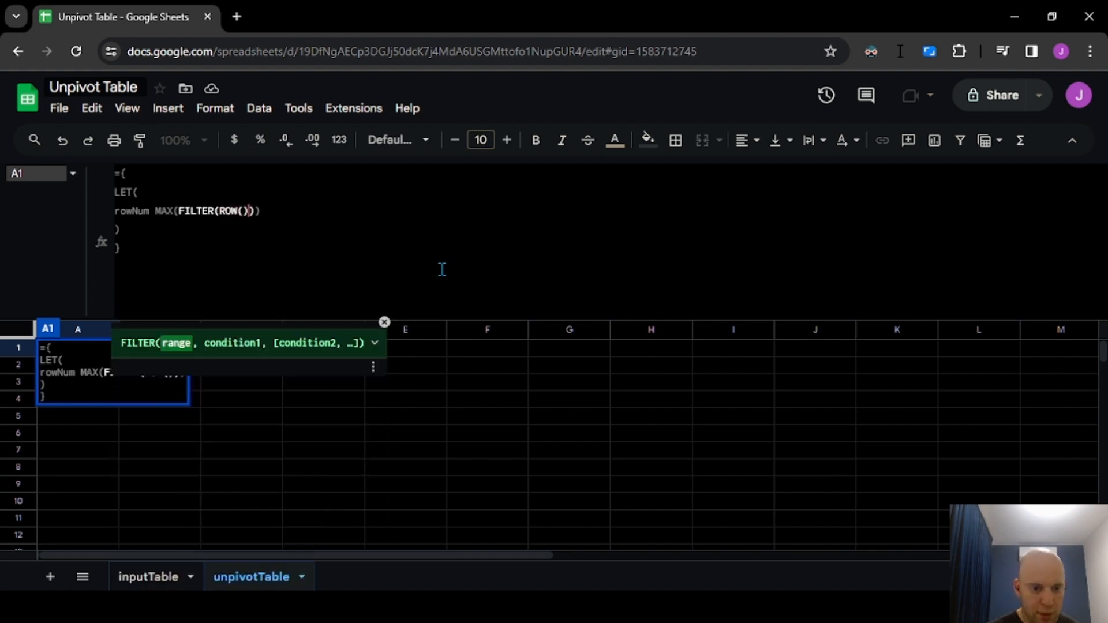
{"action": "key", "text": "Left"}
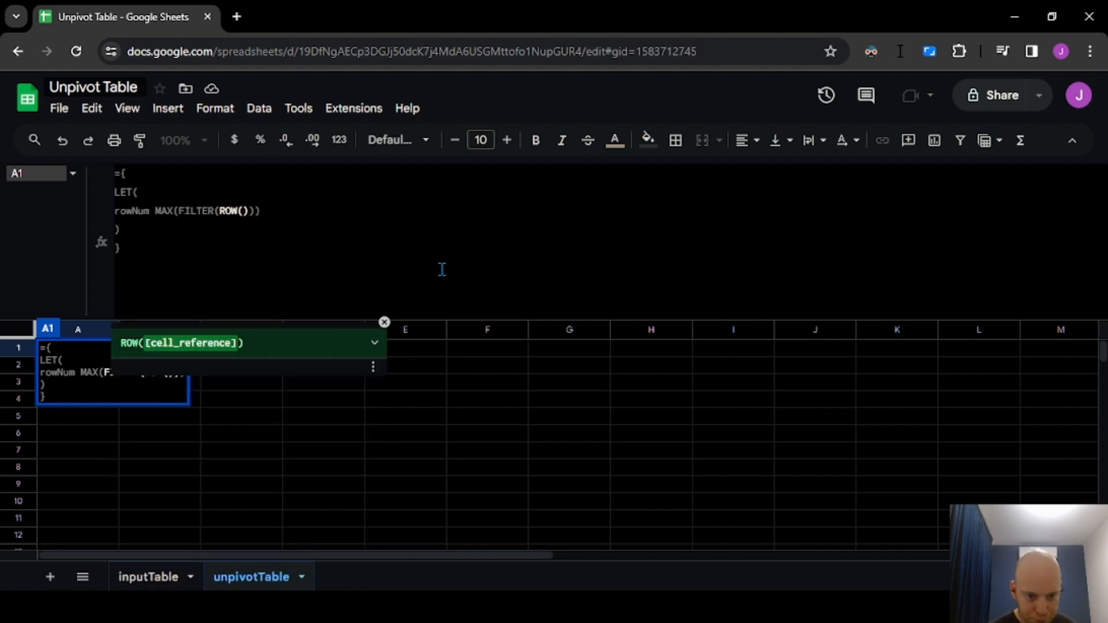
Enter 'inputTable'$C:$C as the cell reference inside the ROW function, with both column letters absolute
{"action": "type", "text": "'input"}
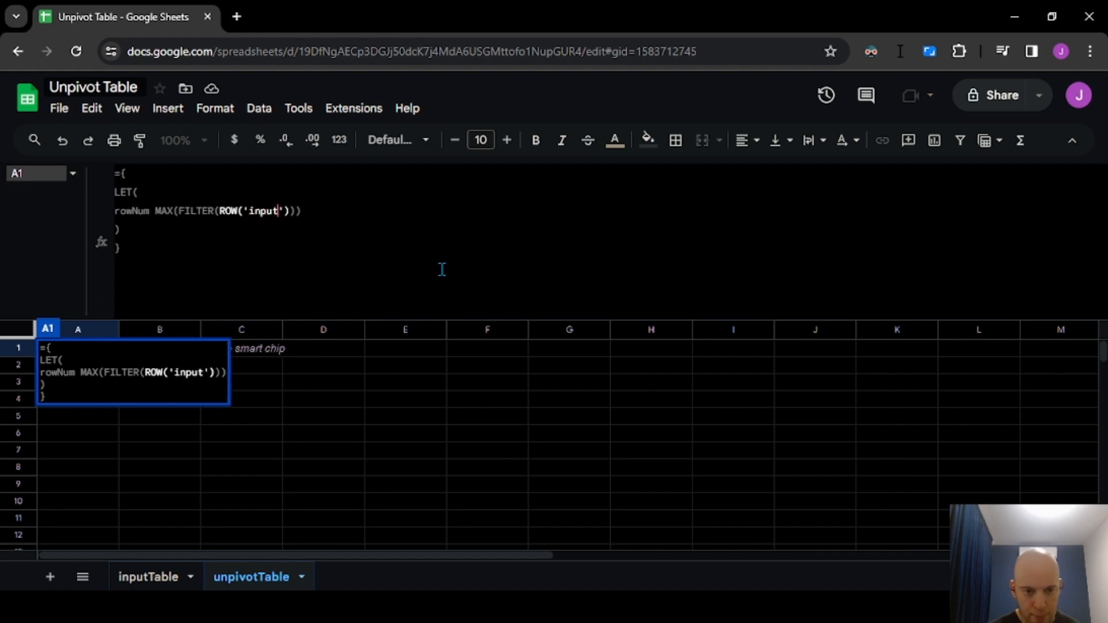
{"action": "type", "text": "Table"}
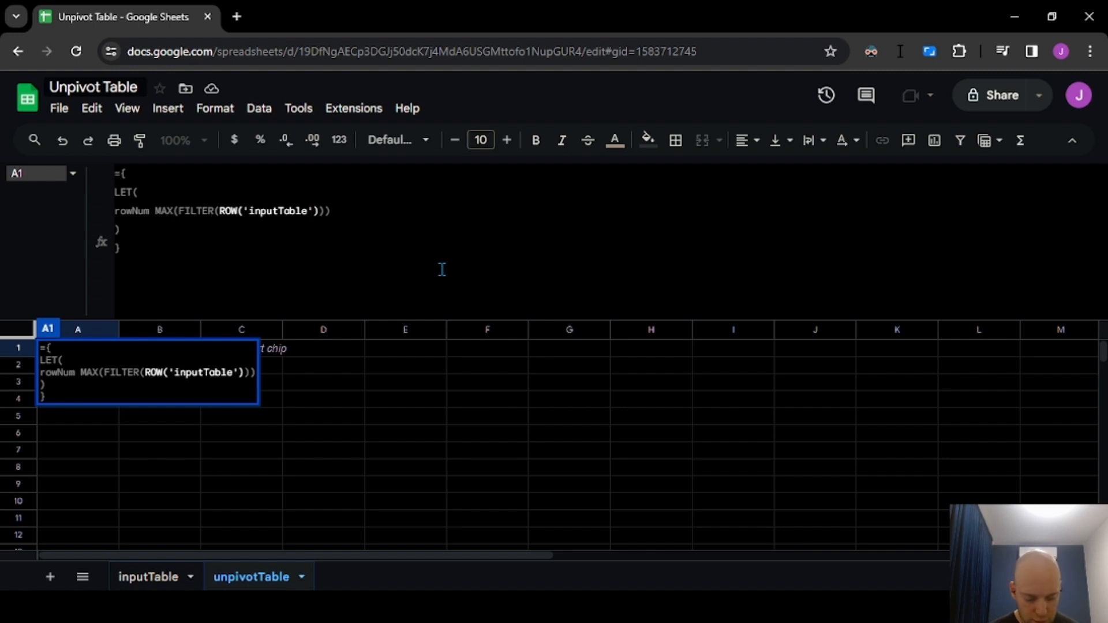
{"action": "type", "text": "C:C"}
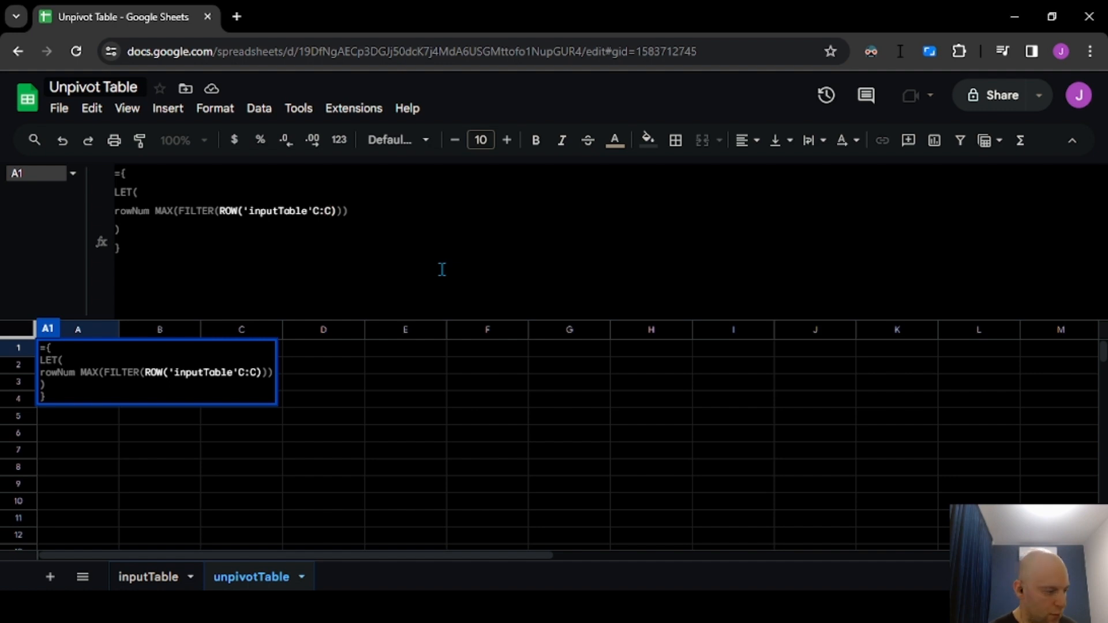
{"action": "key", "text": "Left"}
{"action": "type", "text": "$"}
{"action": "type", "text": "$"}
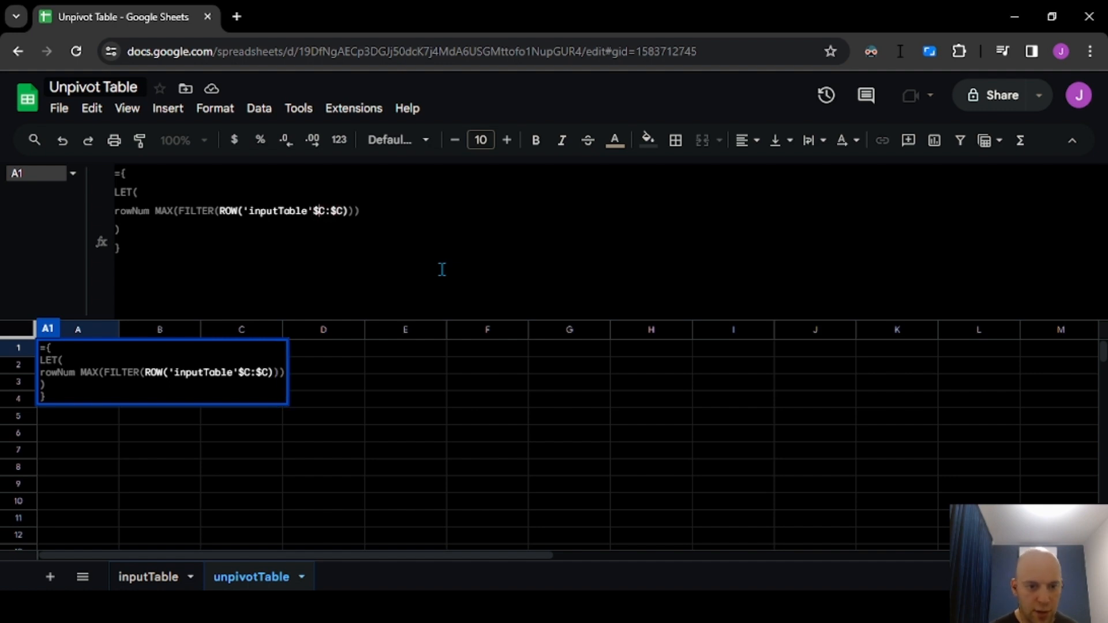
Complete the ROW reference in A1's formula as 'inputTable'!$C:$C by adding the missing exclamation mark, and commit the formula
{"action": "type", "text": "!"}
{"action": "key", "text": "Right"}
{"action": "key", "text": "Right"}
{"action": "key", "text": "Right"}
{"action": "key", "text": "Right"}
{"action": "key", "text": "Right"}
{"action": "key", "text": "Right"}
{"action": "key", "text": "Right"}
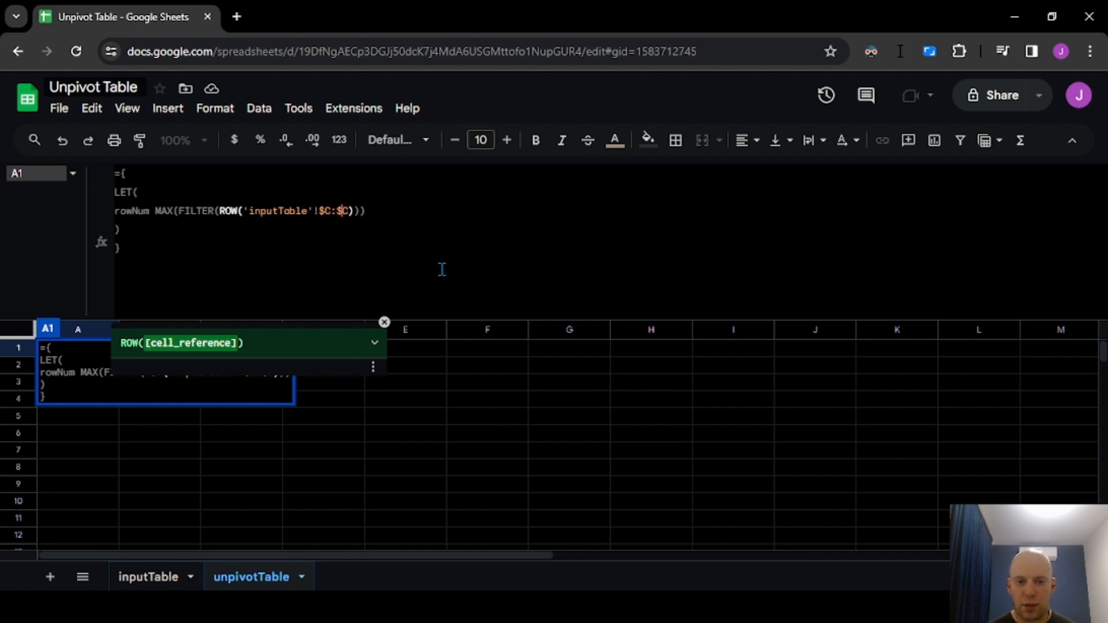
{"action": "key", "text": "Left"}
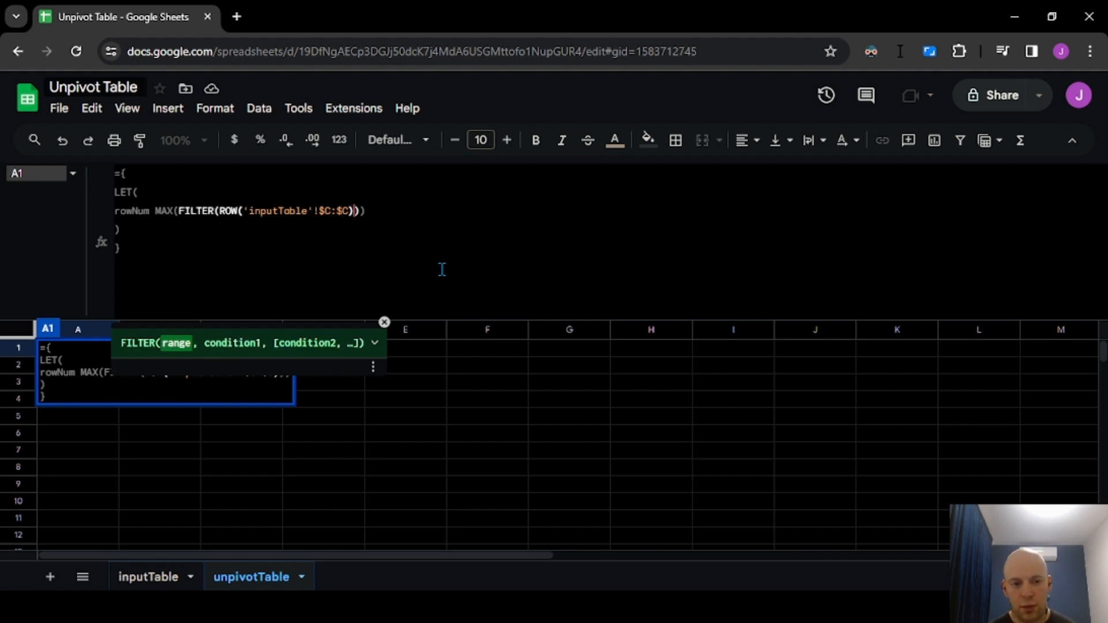
{"action": "key", "text": "Left"}
{"action": "key", "text": "Left"}
{"action": "key", "text": "Left"}
{"action": "key", "text": "Left"}
{"action": "key", "text": "Left"}
{"action": "key", "text": "Left"}
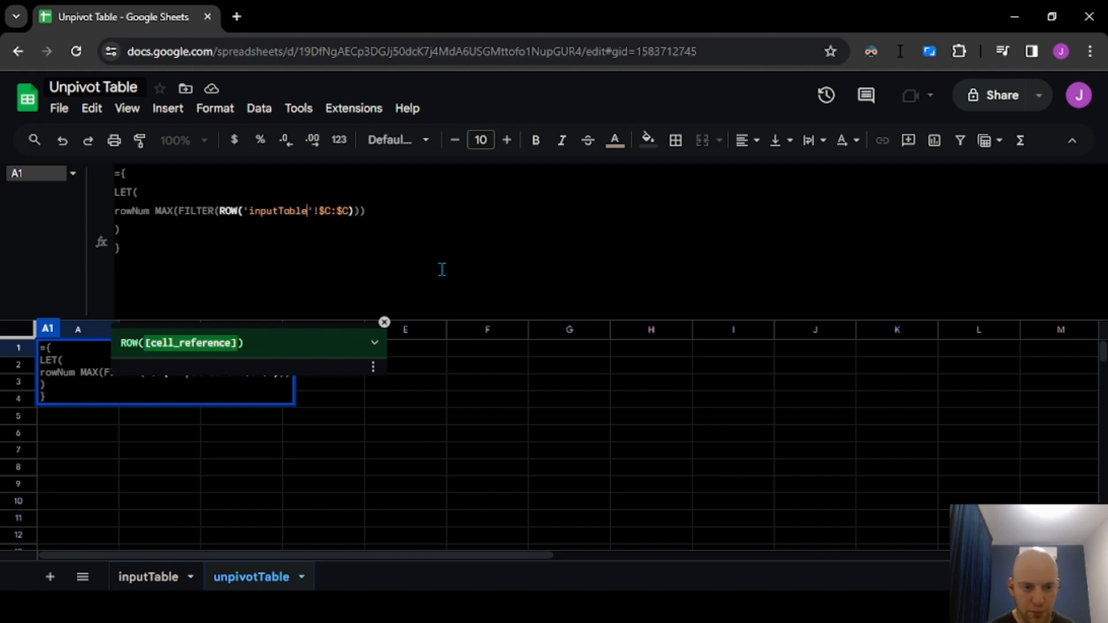
{"action": "key", "text": "Left"}
{"action": "key", "text": "Left"}
{"action": "key", "text": "Left"}
{"action": "key", "text": "Left"}
{"action": "key", "text": "Left"}
{"action": "key", "text": "Left"}
{"action": "key", "text": "Left"}
{"action": "key", "text": "Left"}
{"action": "key", "text": "Left"}
{"action": "key", "text": "Left"}
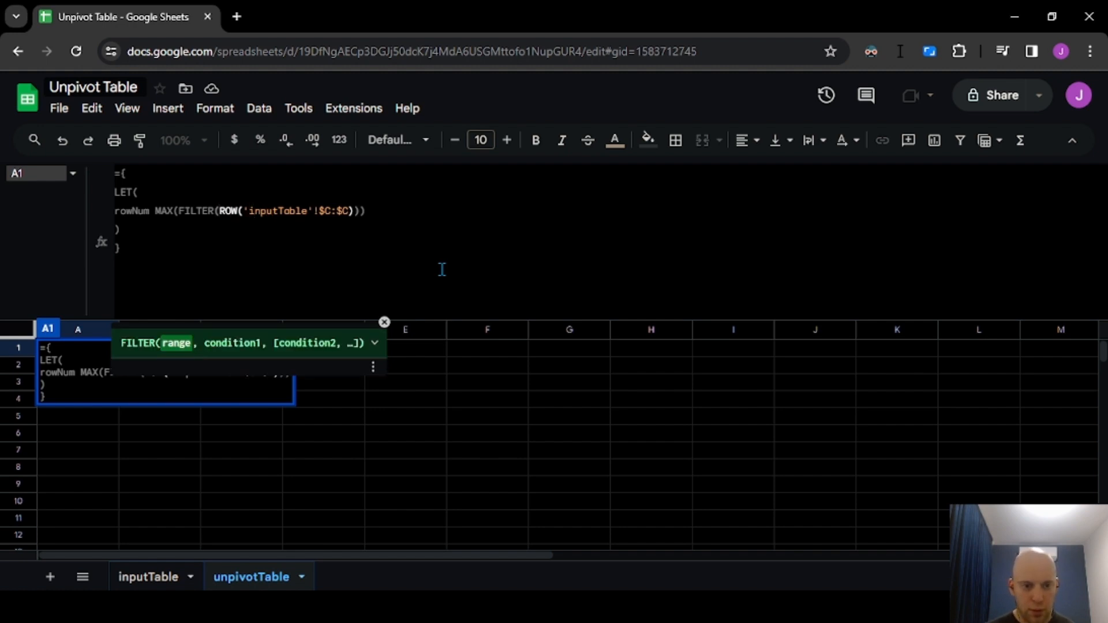
{"action": "key", "text": "Return"}
{"action": "key", "text": "Up"}
{"action": "key", "text": "Right"}
{"action": "key", "text": "Left"}
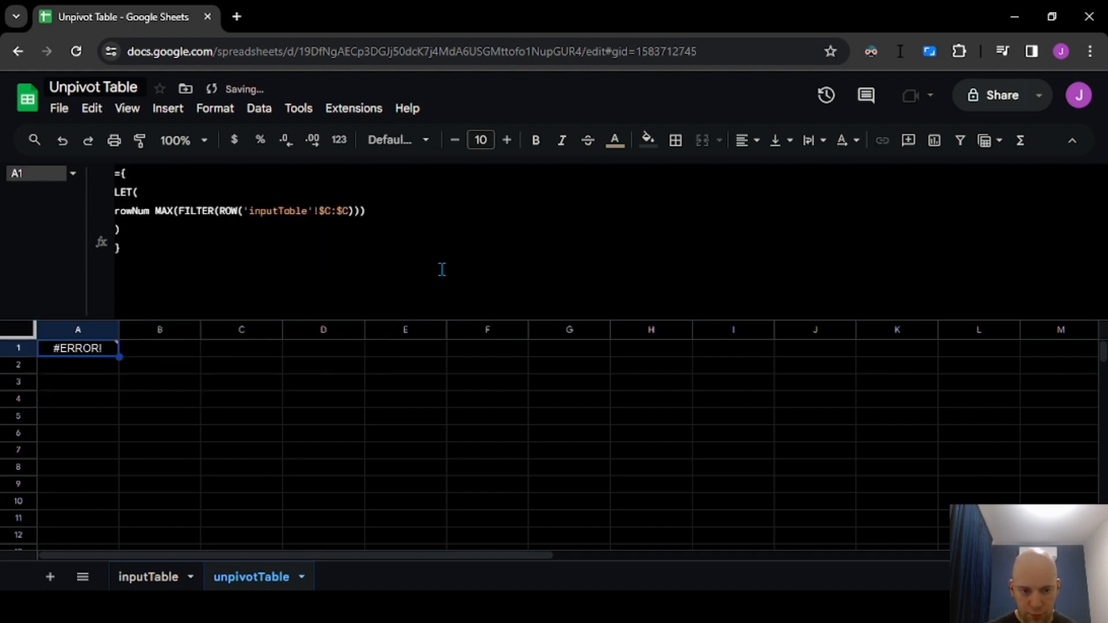
Copy the text ROW('inputTable'!$C:$C) from inside the FILTER function of A1's formula
{"action": "left_click", "coordinate": [219, 211]}
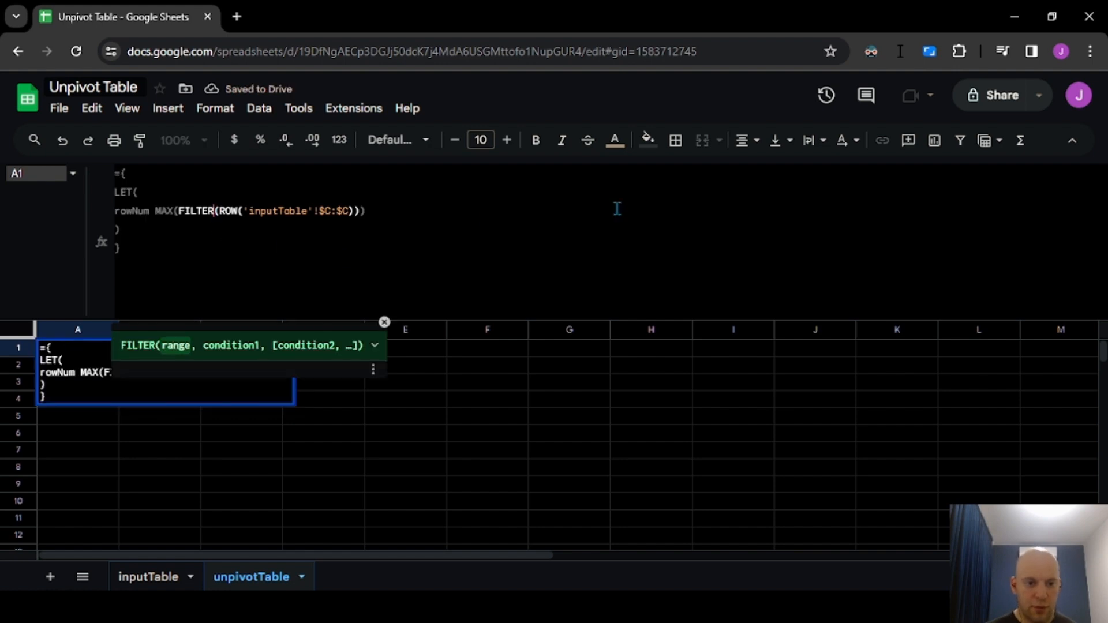
{"action": "key", "text": "shift+Right"}
{"action": "key", "text": "shift+Right"}
{"action": "key", "text": "shift+Right"}
{"action": "key", "text": "shift+Right"}
{"action": "key", "text": "shift+Right"}
{"action": "key", "text": "shift+Right"}
{"action": "key", "text": "shift+Right"}
{"action": "key", "text": "shift+Right"}
{"action": "key", "text": "shift+Right"}
{"action": "key", "text": "shift+Right"}
{"action": "key", "text": "shift+Right"}
{"action": "key", "text": "shift+Right"}
{"action": "key", "text": "shift+Right"}
{"action": "key", "text": "shift+Right"}
{"action": "key", "text": "shift+Right"}
{"action": "key", "text": "shift+Right"}
{"action": "key", "text": "shift+Right"}
{"action": "key", "text": "shift+Right"}
{"action": "key", "text": "shift+Right"}
{"action": "key", "text": "shift+Right"}
{"action": "key", "text": "ctrl+c"}
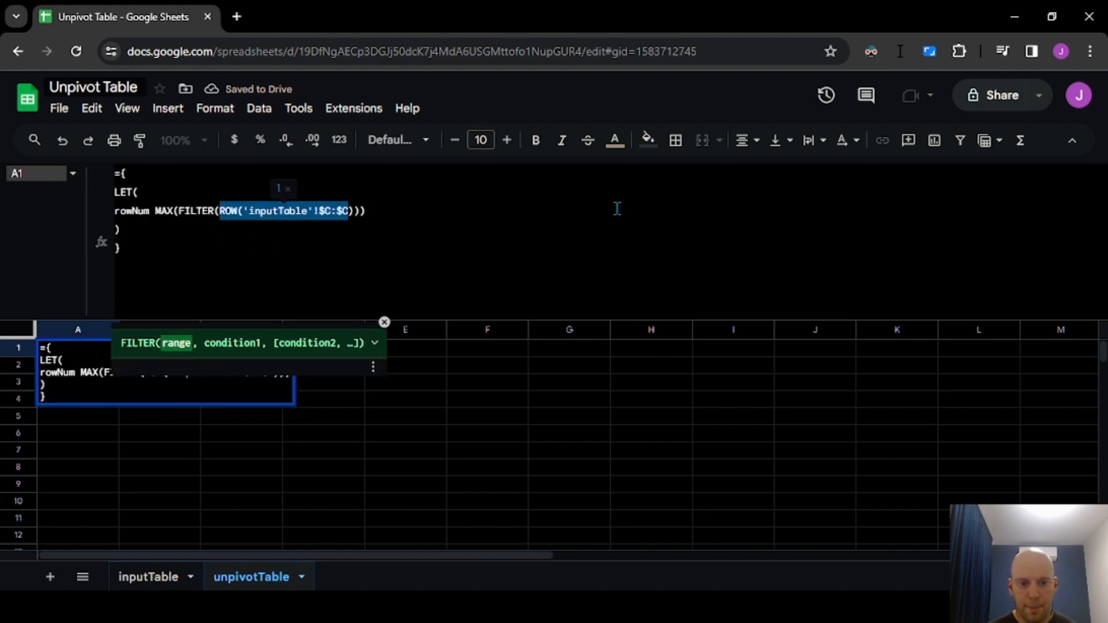
{"action": "key", "text": "Return"}
Enter the copied ROW expression in cell B1 as the standalone formula =ROW('inputTable'!$C:$C) and check its result
{"action": "key", "text": "Up"}
{"action": "key", "text": "Right"}
{"action": "key", "text": "Right"}
{"action": "key", "text": "Left"}
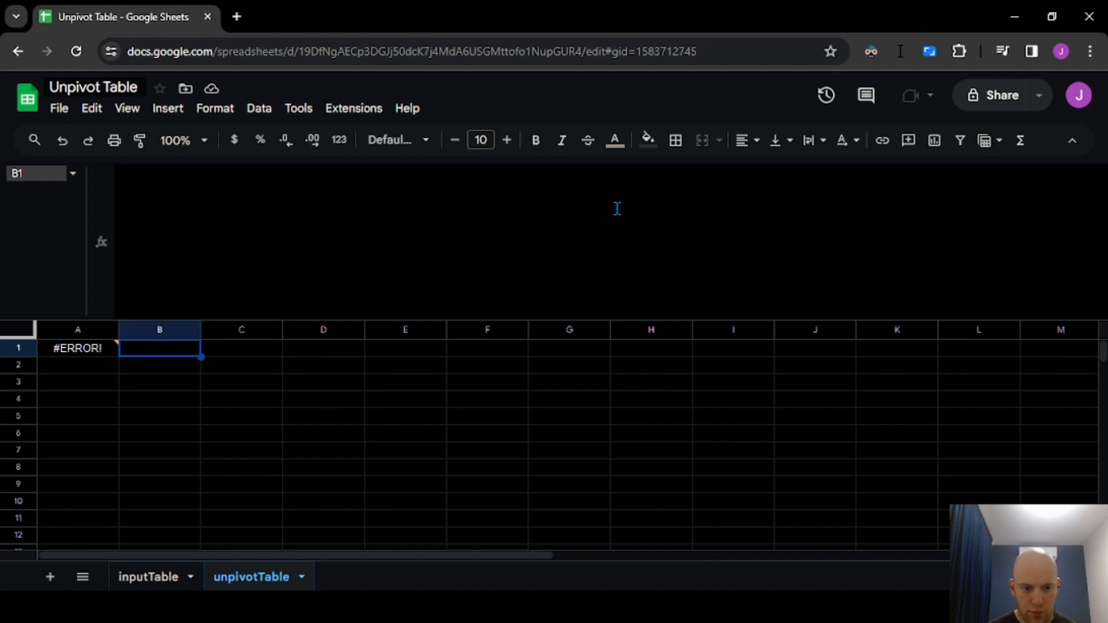
{"action": "key", "text": "ctrl+v"}
{"action": "key", "text": "Home"}
{"action": "type", "text": "="}
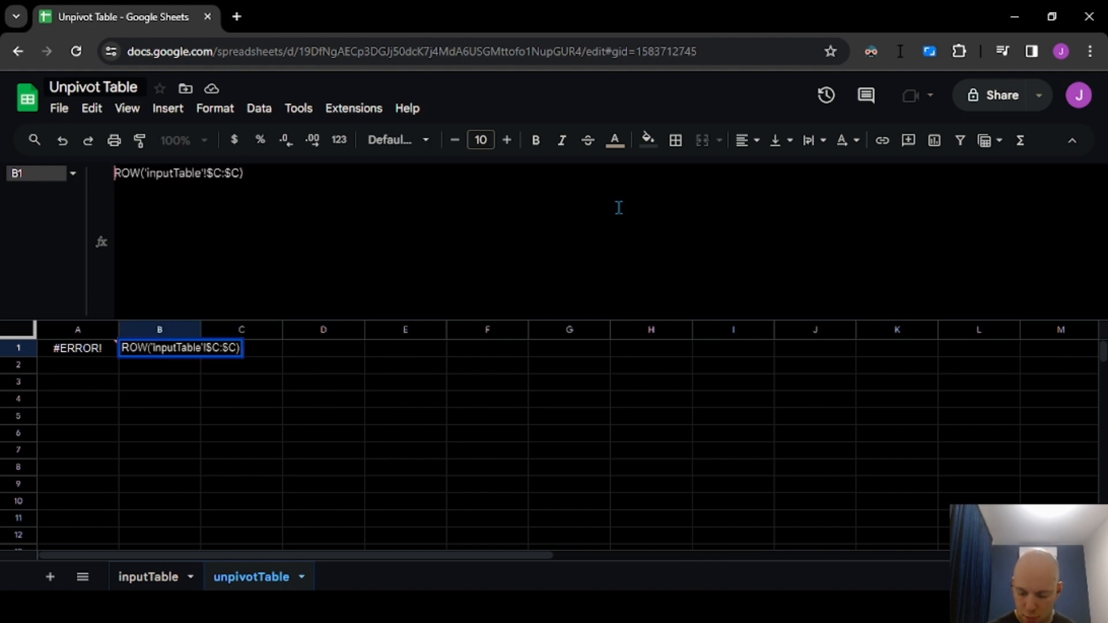
{"action": "key", "text": "Return"}
{"action": "key", "text": "Up"}
{"action": "key", "text": "Left"}
{"action": "key", "text": "Right"}
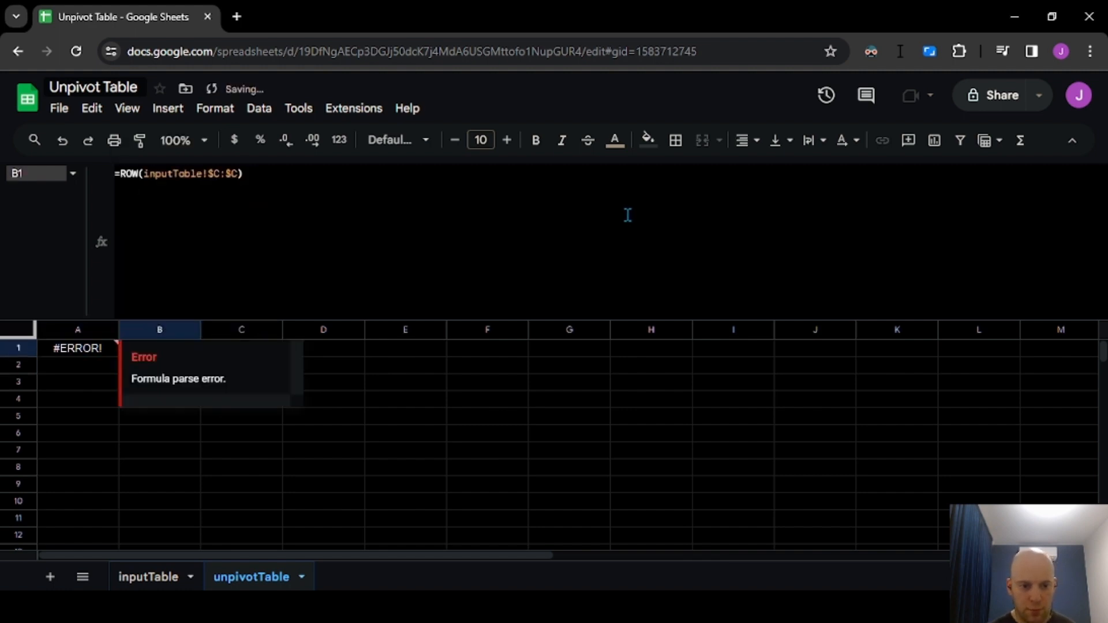
{"action": "left_click", "coordinate": [423, 370]}
{"action": "left_click", "coordinate": [182, 351]}
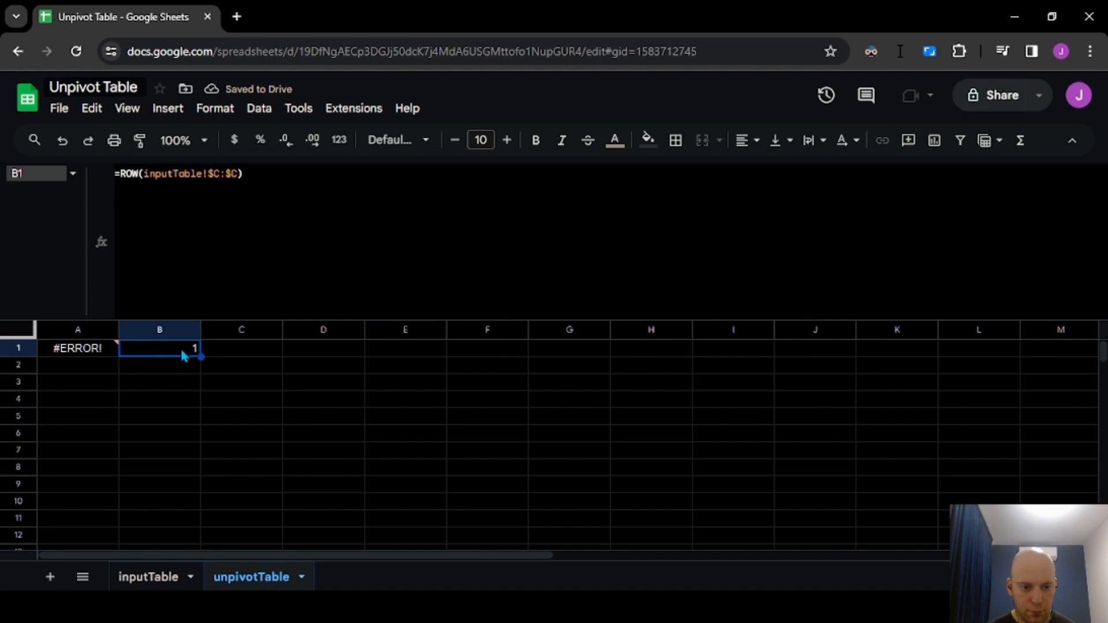
{"action": "left_click", "coordinate": [469, 351]}
{"action": "left_click", "coordinate": [482, 301]}
{"action": "type", "text": "1"}
{"action": "key", "text": "Escape"}
{"action": "key", "text": "Escape"}
{"action": "left_click", "coordinate": [203, 236]}
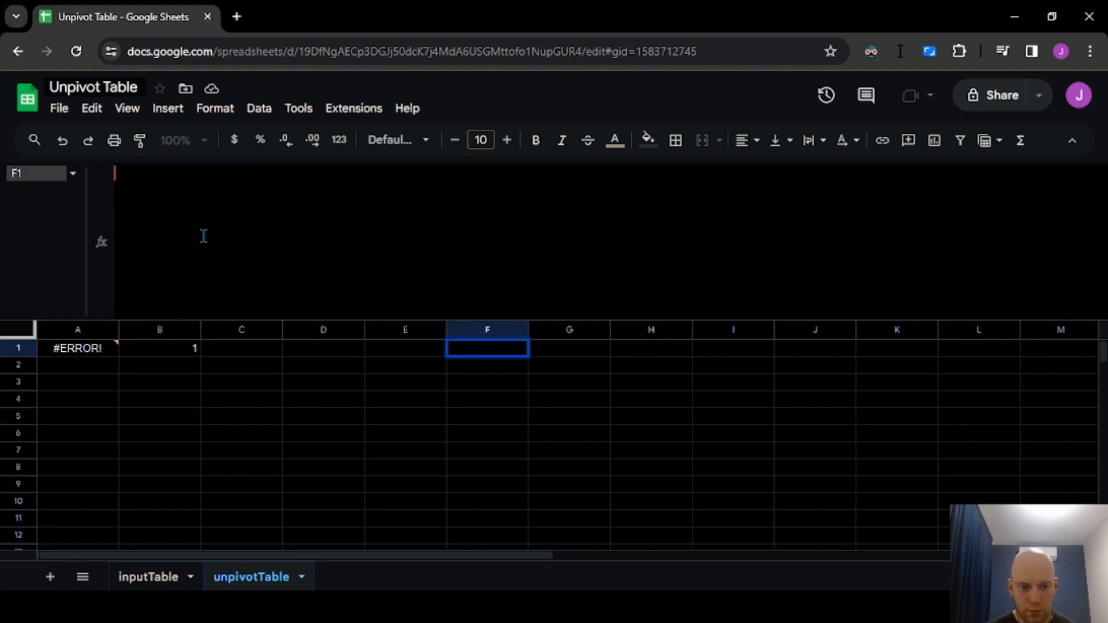
Move the formula =ROW(inputTable!$C:$C) from cell B1 to cell F1
{"action": "left_click", "coordinate": [165, 350]}
{"action": "left_click", "coordinate": [320, 218]}
{"action": "key", "text": "ctrl+a"}
{"action": "key", "text": "ctrl+x"}
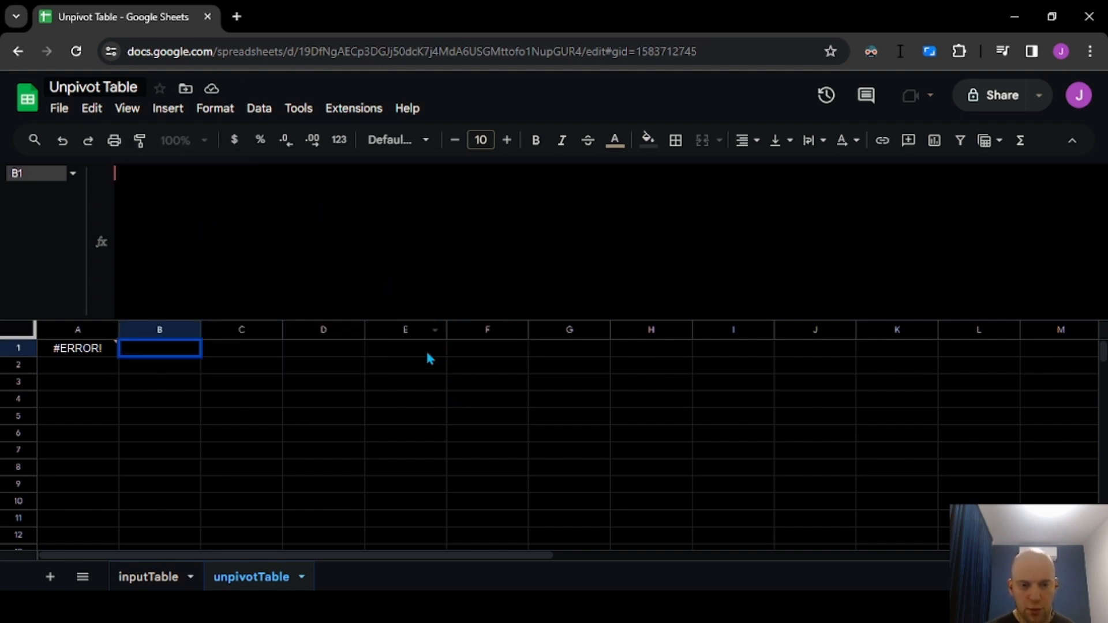
{"action": "left_click", "coordinate": [470, 350]}
{"action": "left_click", "coordinate": [564, 286]}
{"action": "key", "text": "ctrl+v"}
{"action": "key", "text": "Return"}
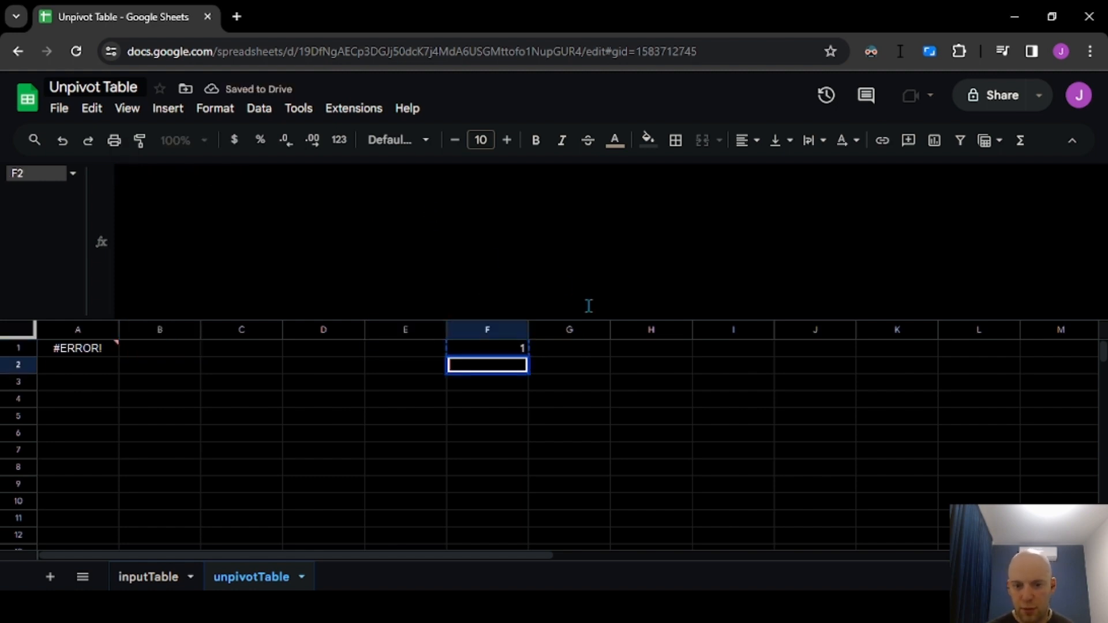
{"action": "key", "text": "Up"}
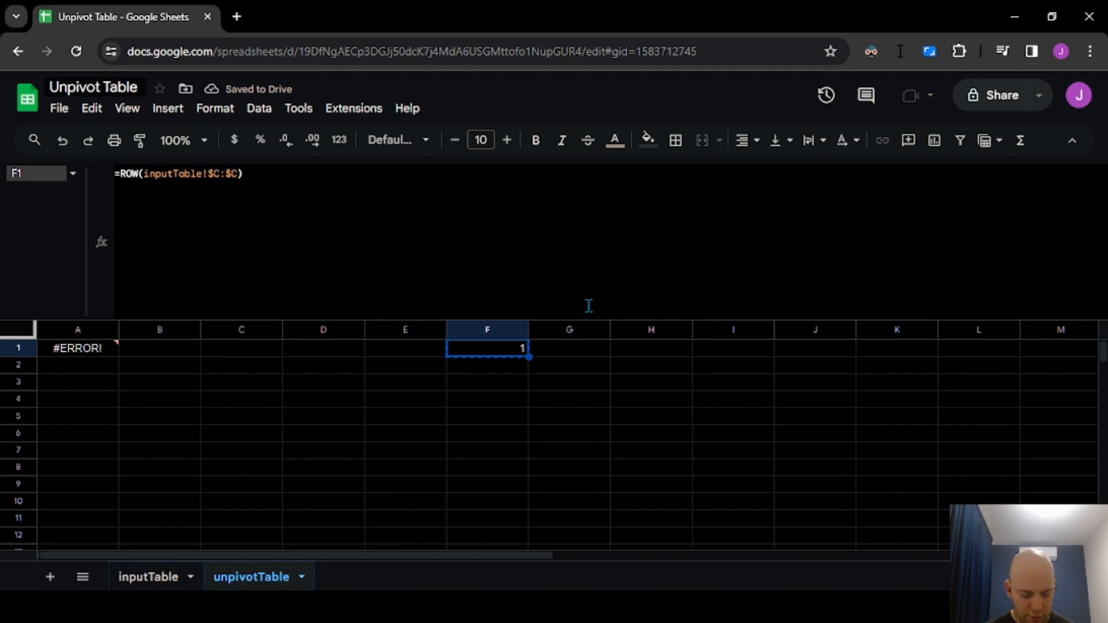
Move the ROW formula down to F2 and back up to F1
{"action": "key", "text": "Down"}
{"action": "key", "text": "ctrl+v"}
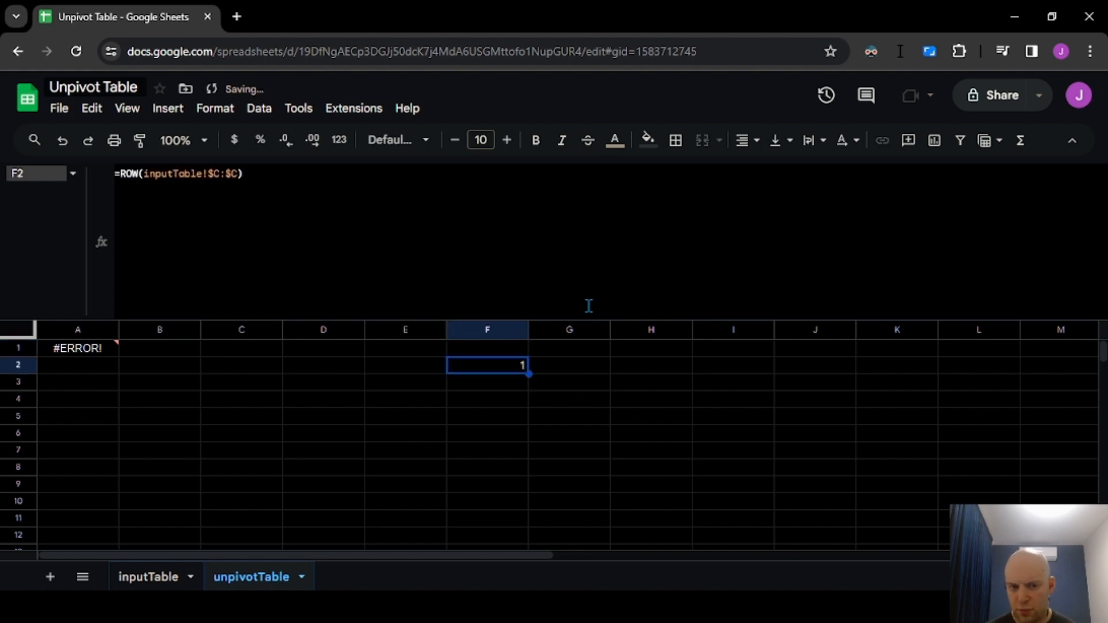
{"action": "key", "text": "ctrl+v"}
{"action": "key", "text": "Up"}
{"action": "key", "text": "Down"}
{"action": "key", "text": "ctrl+x"}
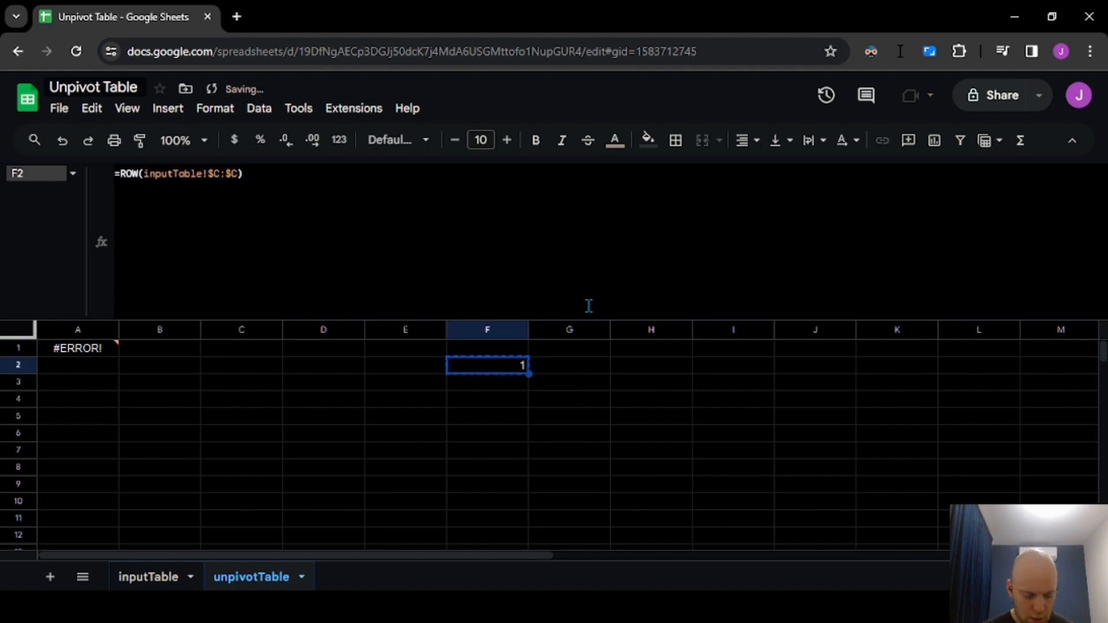
{"action": "key", "text": "Up"}
{"action": "key", "text": "ctrl+v"}
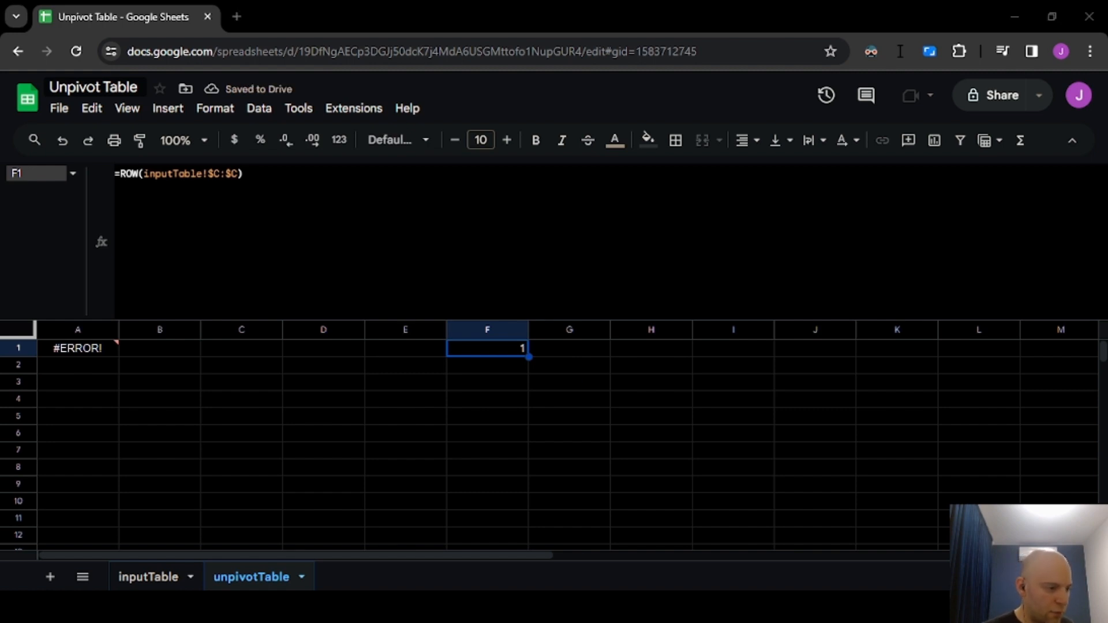
Wrap the ROW function in F1 in MAX so the formula reads =MAX(ROW(inputTable!$C:$C))
{"action": "left_click", "coordinate": [400, 178]}
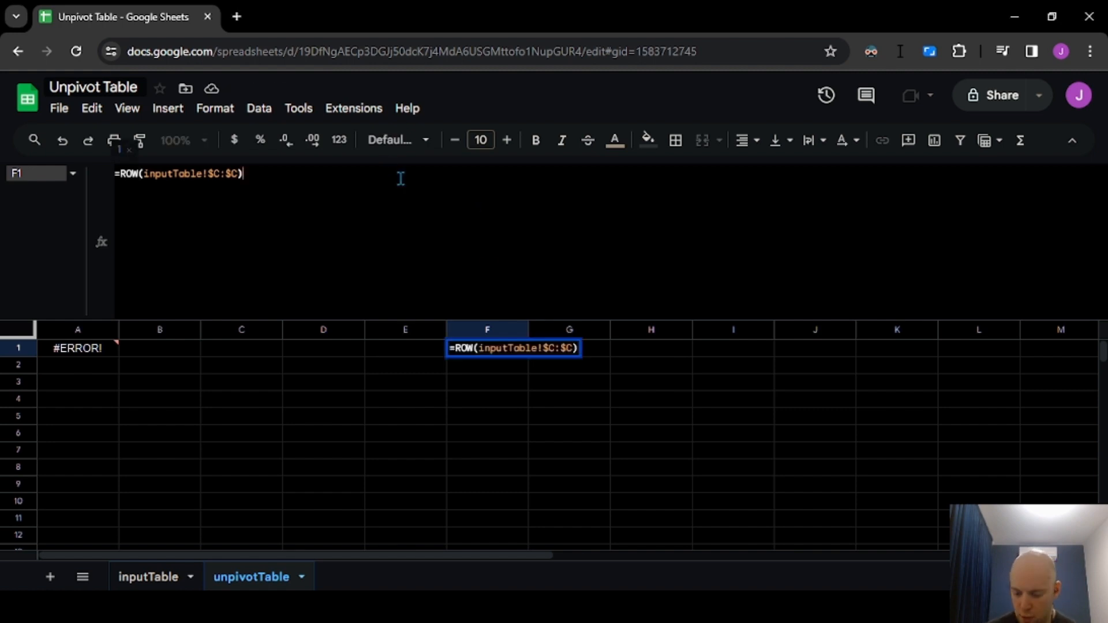
{"action": "type", "text": "MAX("}
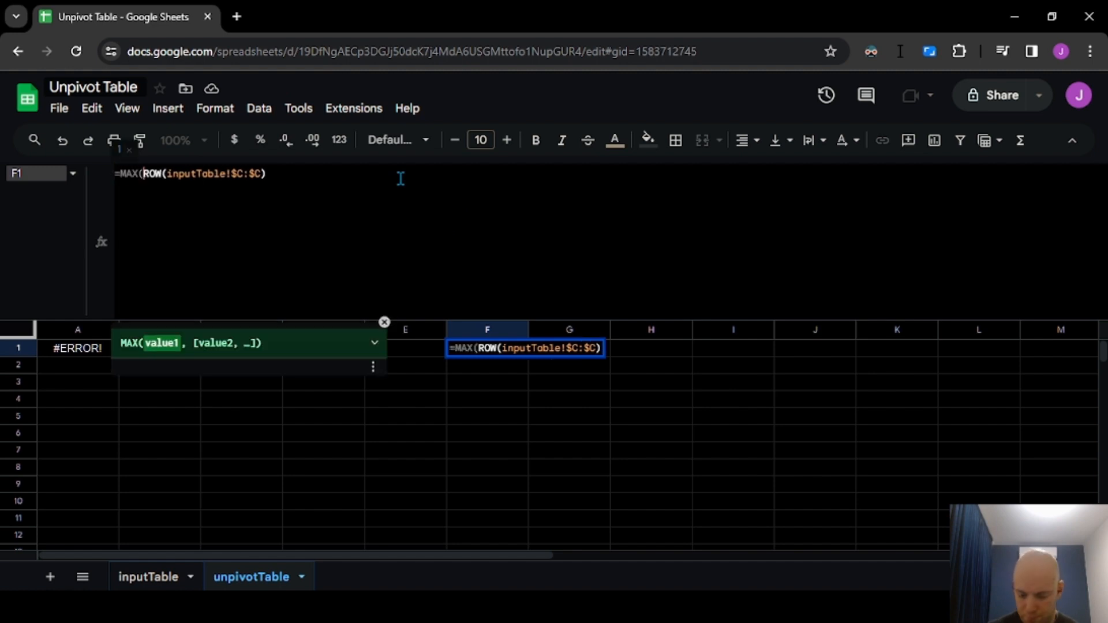
{"action": "type", "text": ")"}
{"action": "key", "text": "Return"}
{"action": "key", "text": "Up"}
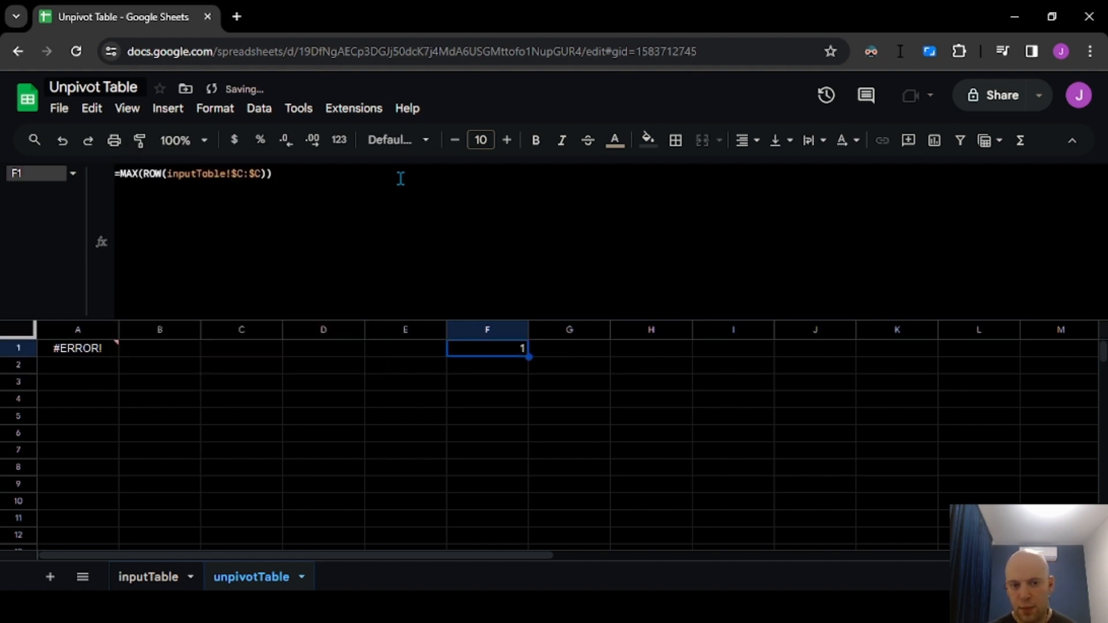
Nest ARRAYFORMULA between MAX and ROW in F1 so the formula reads =MAX(ARRAYFORMULA(ROW(inputTable!$C:$C)))
{"action": "left_click", "coordinate": [237, 181]}
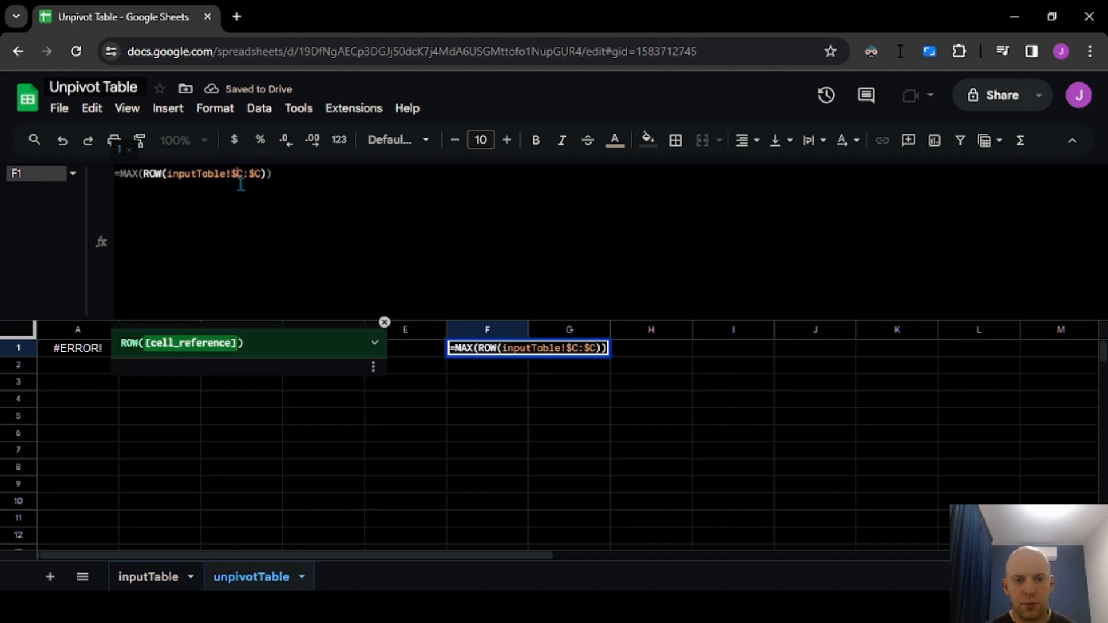
{"action": "key", "text": "Left"}
{"action": "key", "text": "Left"}
{"action": "key", "text": "Left"}
{"action": "key", "text": "Left"}
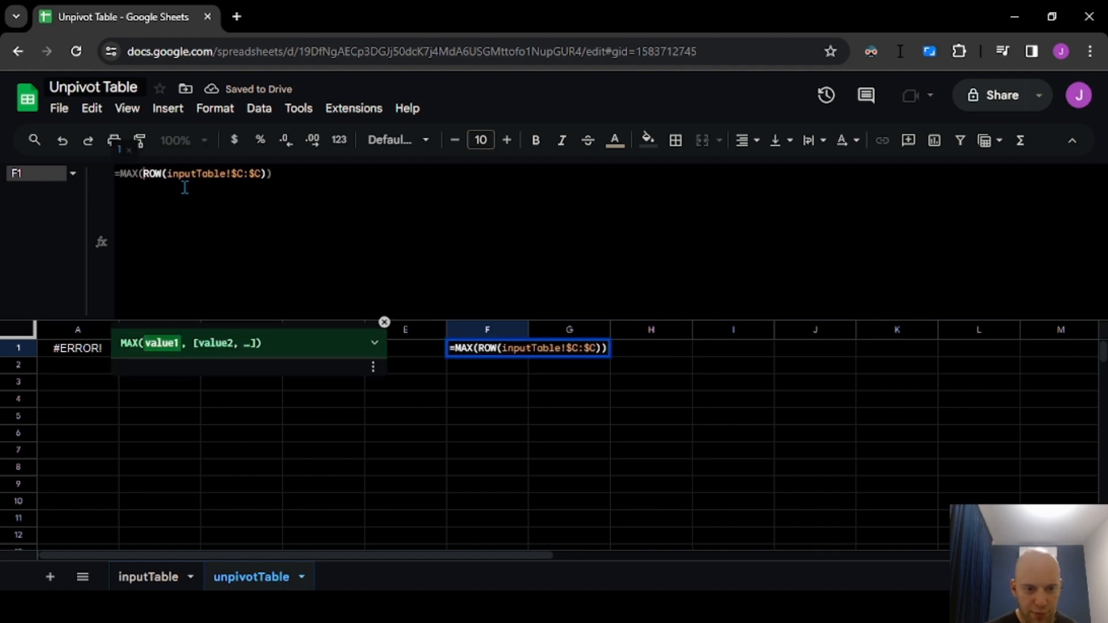
{"action": "type", "text": "ARRAY"}
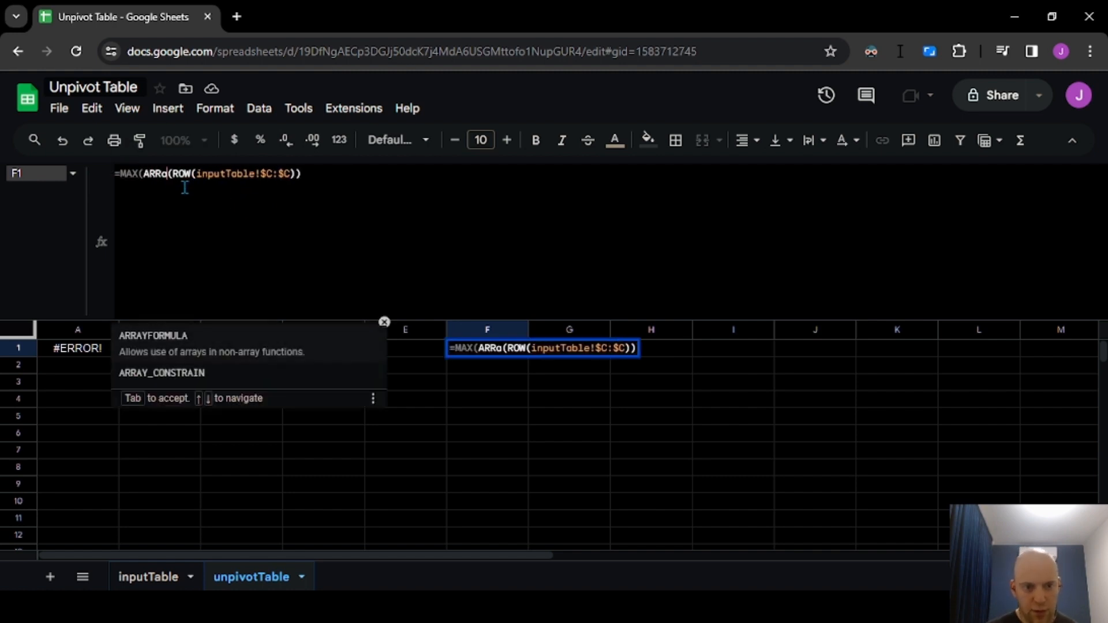
{"action": "key", "text": "Tab"}
{"action": "key", "text": "End"}
{"action": "type", "text": ")"}
{"action": "key", "text": "Return"}
{"action": "key", "text": "Up"}
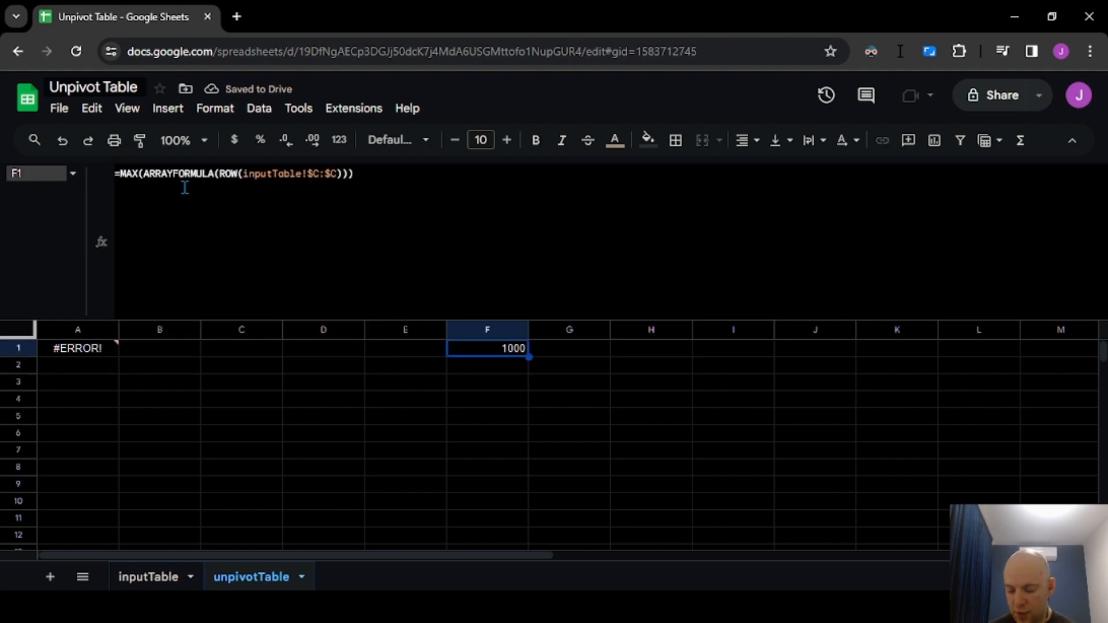
Add 10 more rows at the bottom of the inputTable sheet and check F1's result on unpivotTable
{"action": "key", "text": "ctrl+Page_Up"}
{"action": "key", "text": "ctrl+Left"}
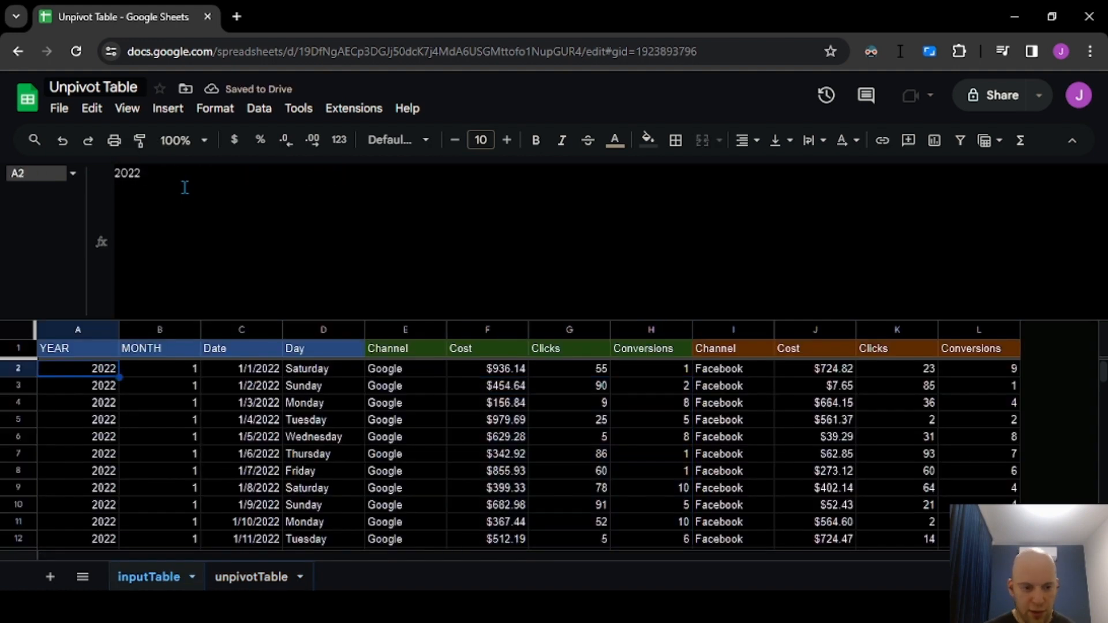
{"action": "key", "text": "ctrl+shift+Down"}
{"action": "key", "text": "ctrl+shift+Down"}
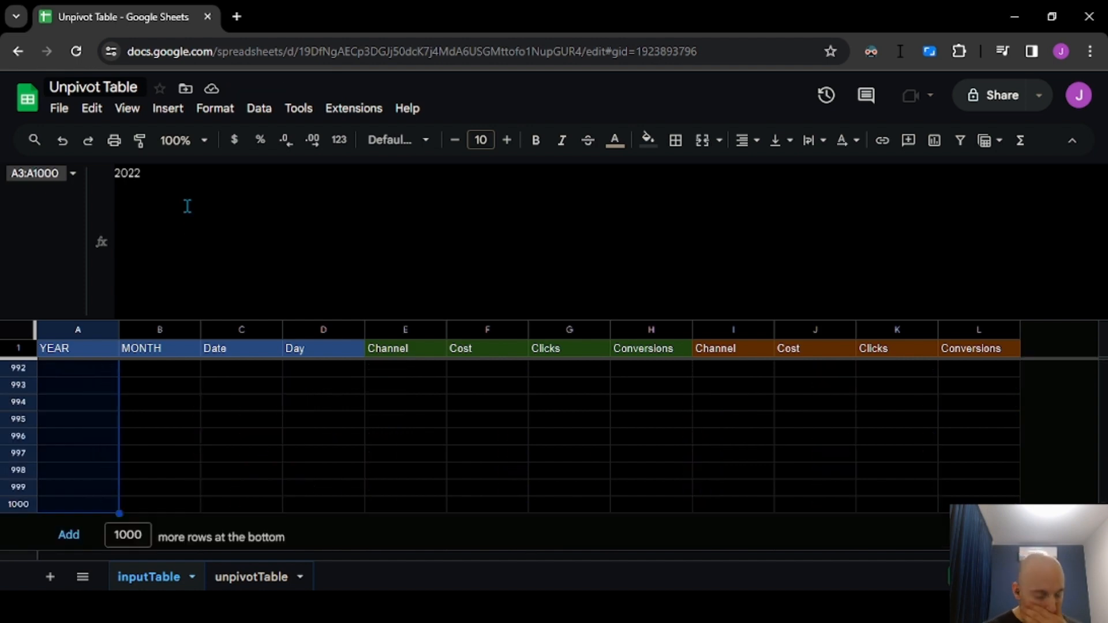
{"action": "left_click", "coordinate": [136, 536]}
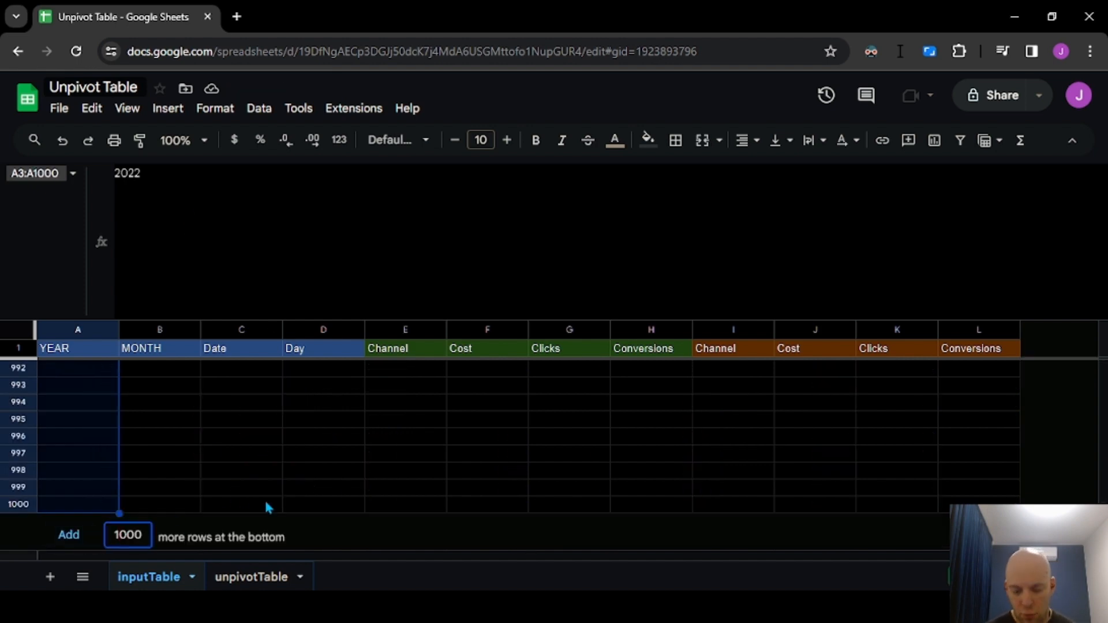
{"action": "key", "text": "ctrl+a"}
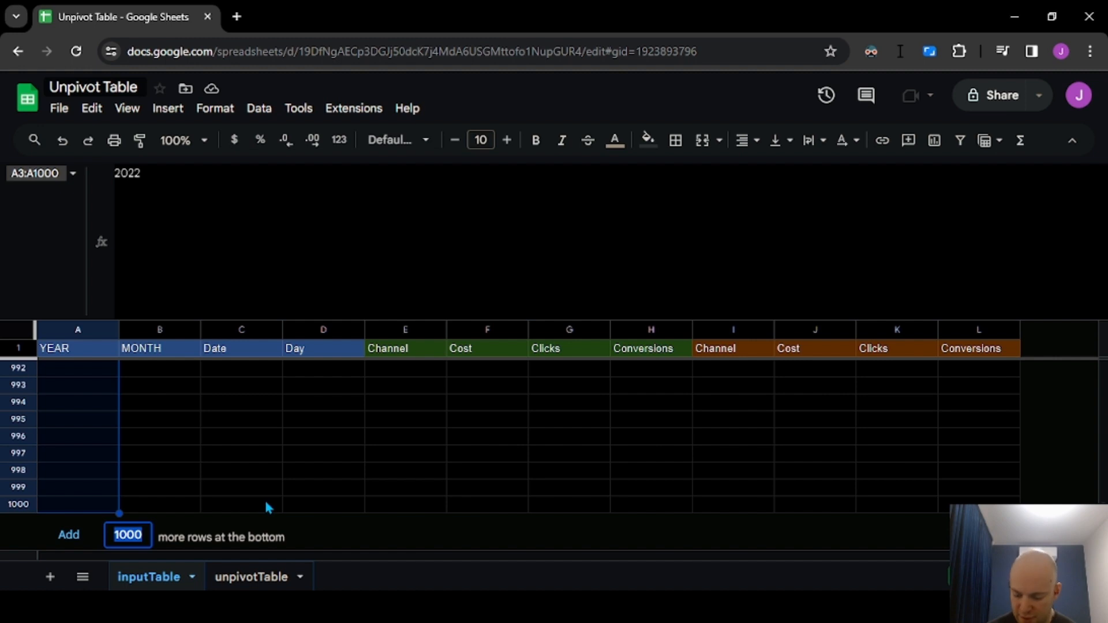
{"action": "type", "text": "10"}
{"action": "left_click", "coordinate": [68, 536]}
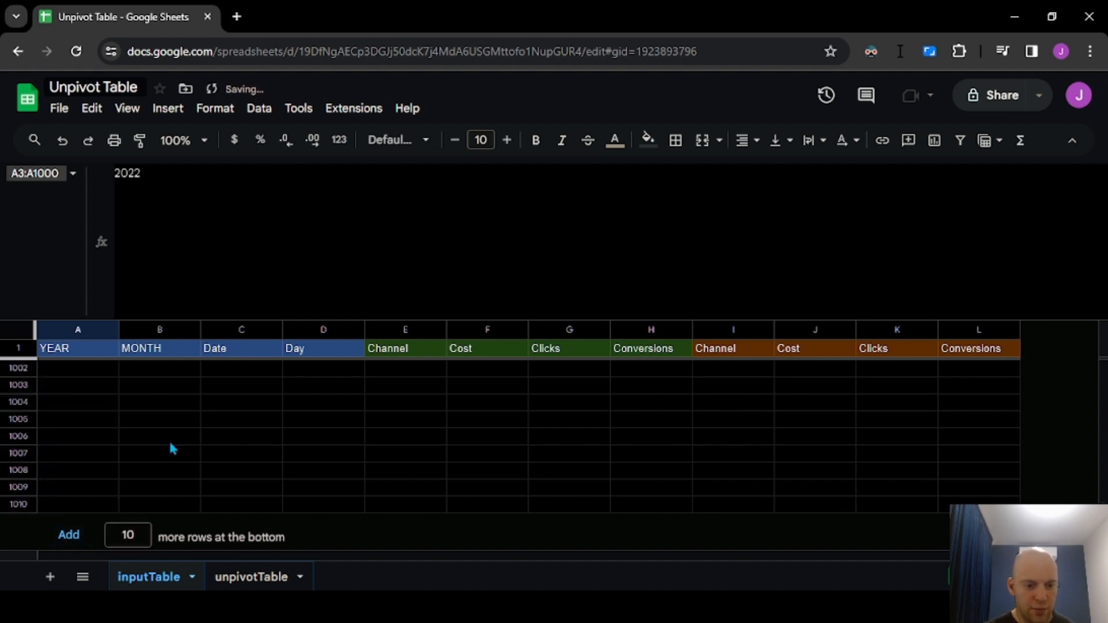
{"action": "left_click", "coordinate": [126, 418]}
{"action": "key", "text": "ctrl+shift+Page_Down"}
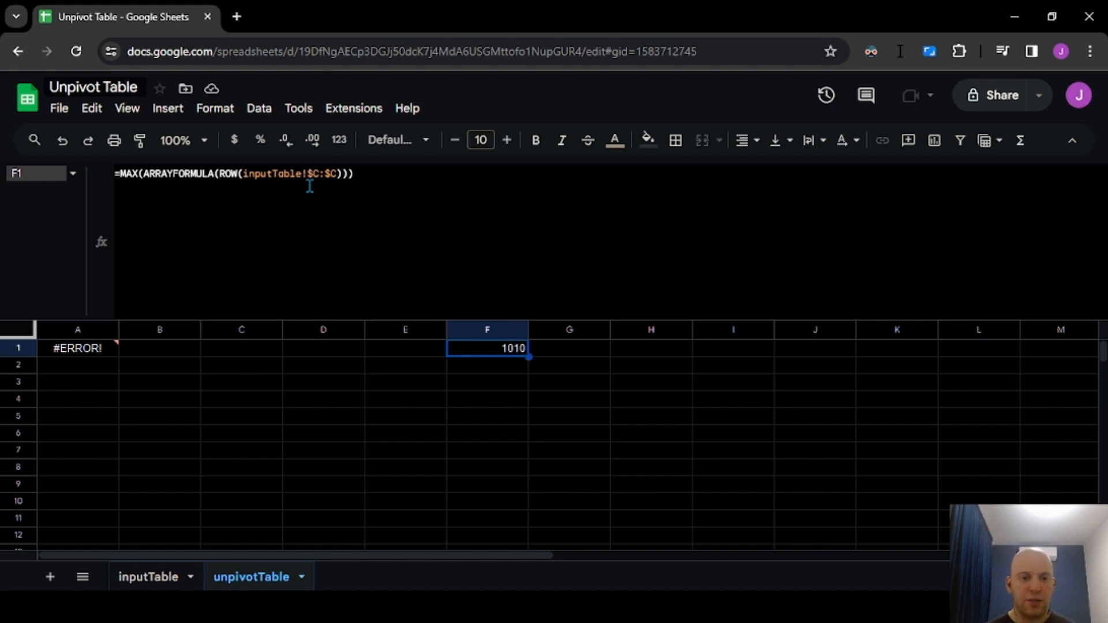
Replace ARRAYFORMULA with FILTER in F1's formula, keeping it between MAX and ROW
{"action": "double_click", "coordinate": [207, 172]}
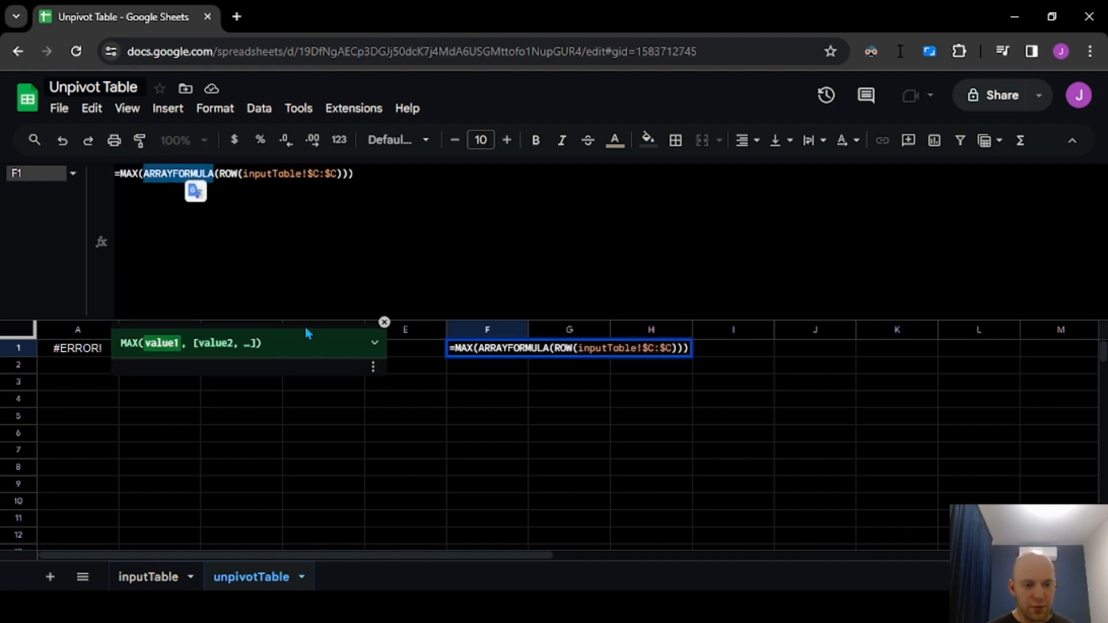
{"action": "type", "text": "FILTER"}
{"action": "left_click", "coordinate": [312, 197]}
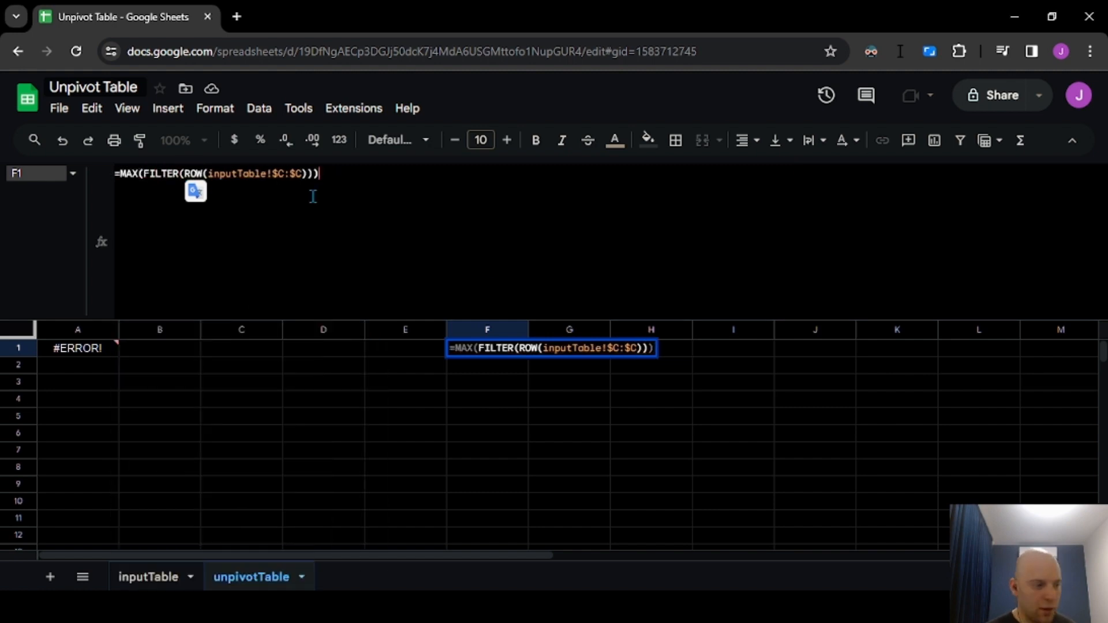
Add a second FILTER argument after ROW(inputTable!$C:$C) in F1, beginning with the sheet reference 'inputTable'!
{"action": "key", "text": "Left"}
{"action": "key", "text": "Left"}
{"action": "key", "text": "Left"}
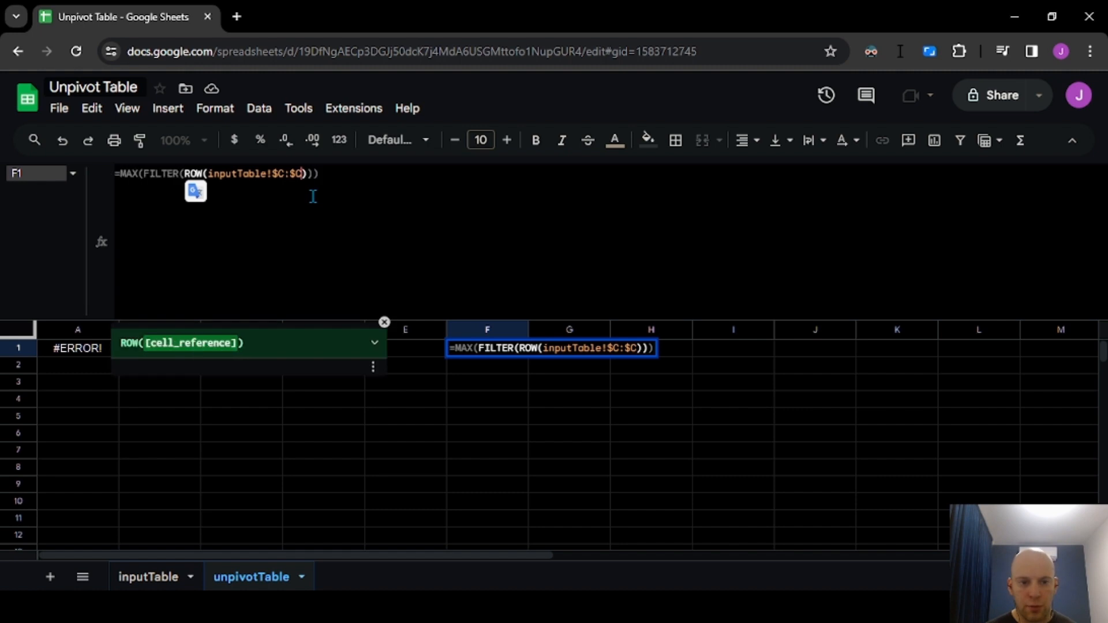
{"action": "key", "text": "Right"}
{"action": "type", "text": ",'"}
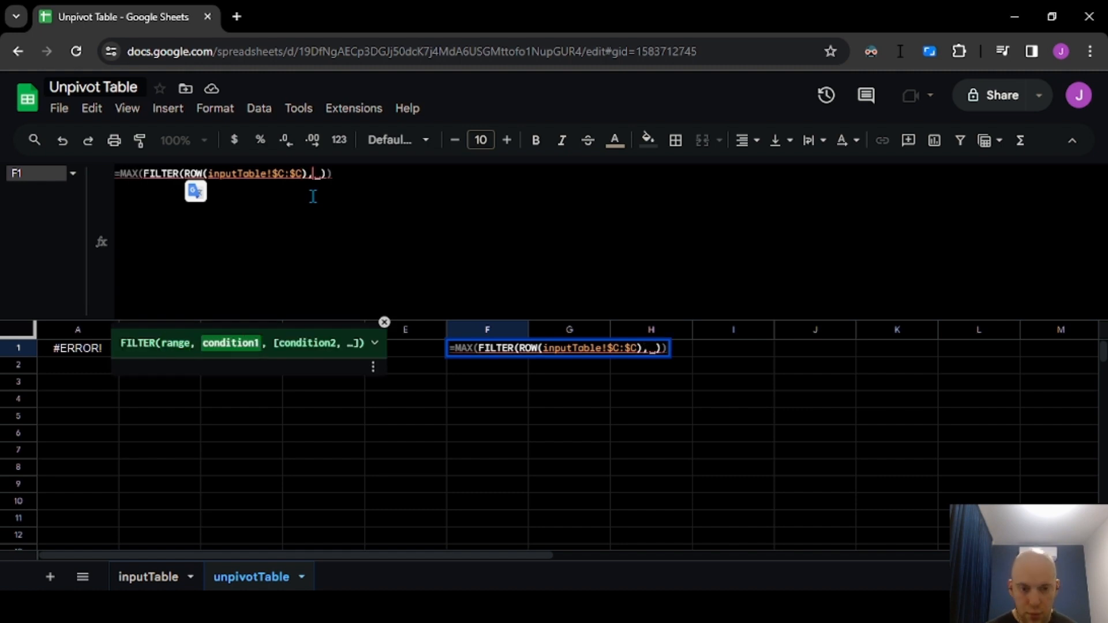
{"action": "type", "text": "!"}
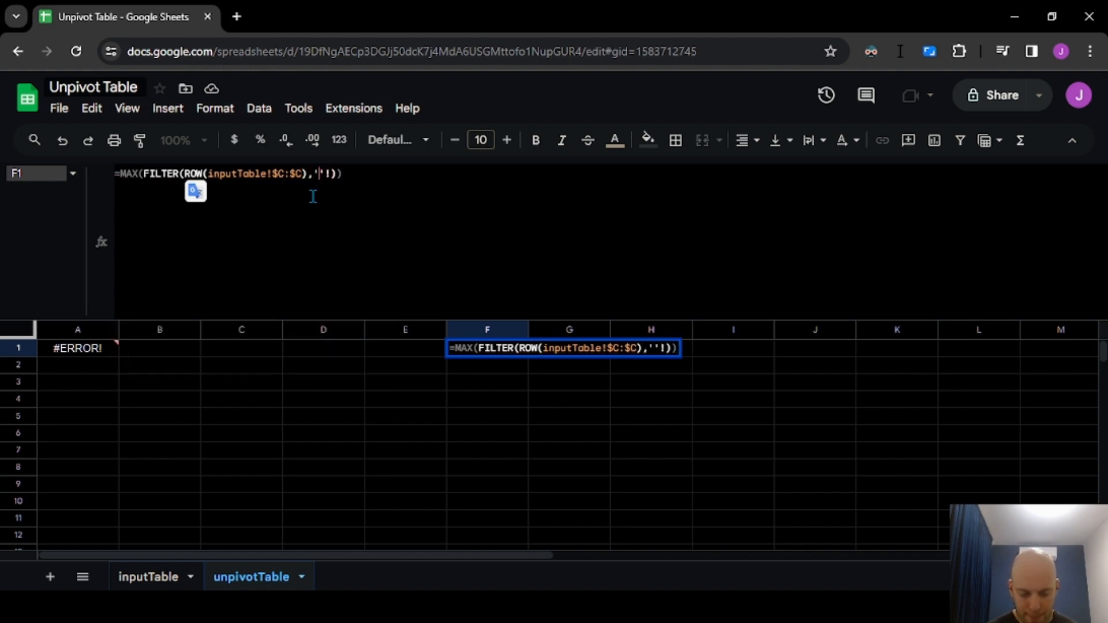
{"action": "type", "text": "inputtable"}
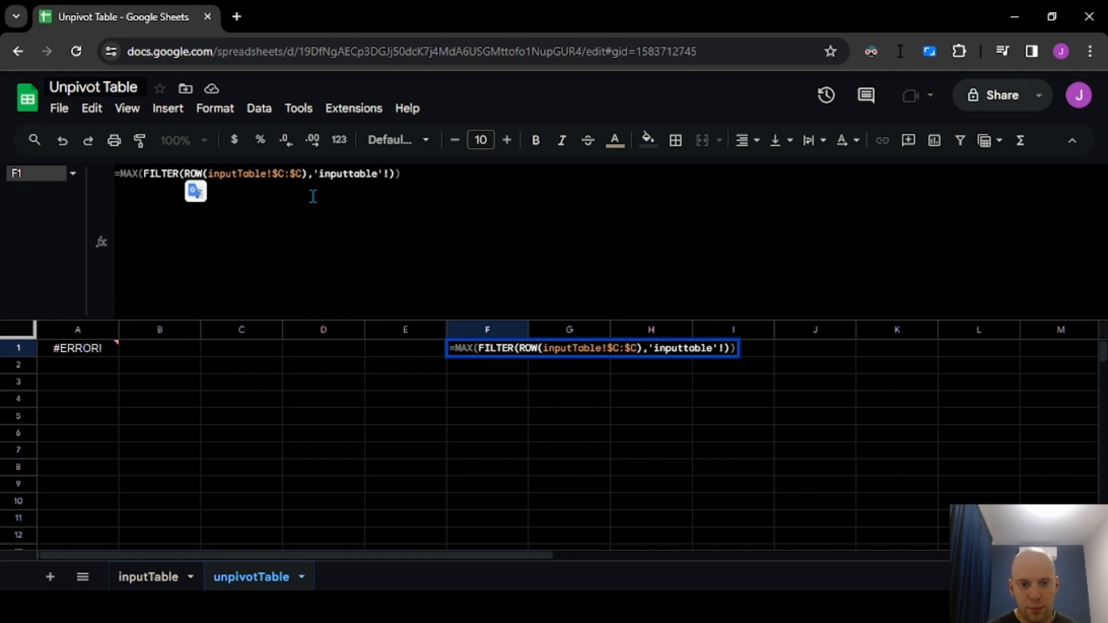
{"action": "key", "text": "Left"}
{"action": "key", "text": "Left"}
{"action": "key", "text": "BackSpace"}
{"action": "type", "text": "T"}
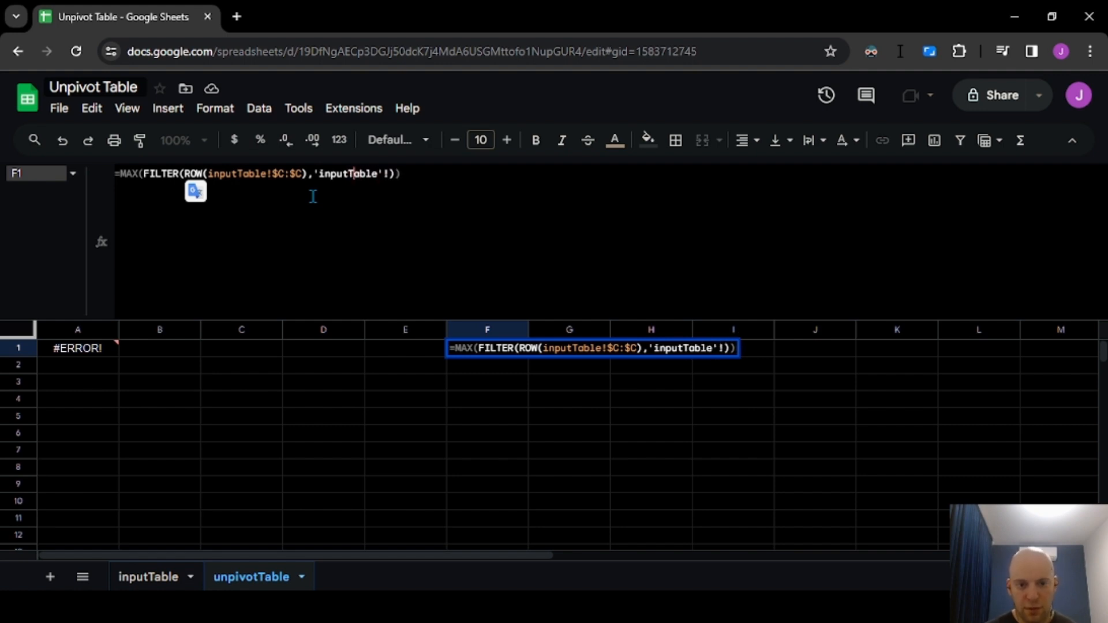
{"action": "key", "text": "Right"}
{"action": "key", "text": "Right"}
{"action": "key", "text": "Right"}
{"action": "key", "text": "Right"}
{"action": "key", "text": "Right"}
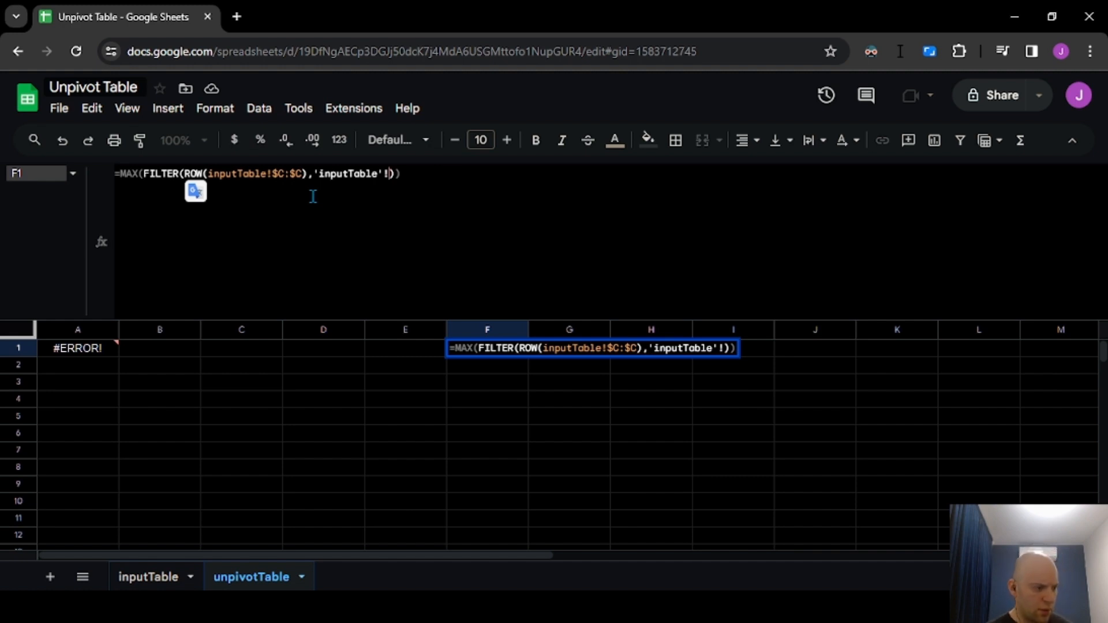
Complete F1's FILTER condition as 'inputTable'!$C:$C <>"" and commit the formula
{"action": "type", "text": "$C:"}
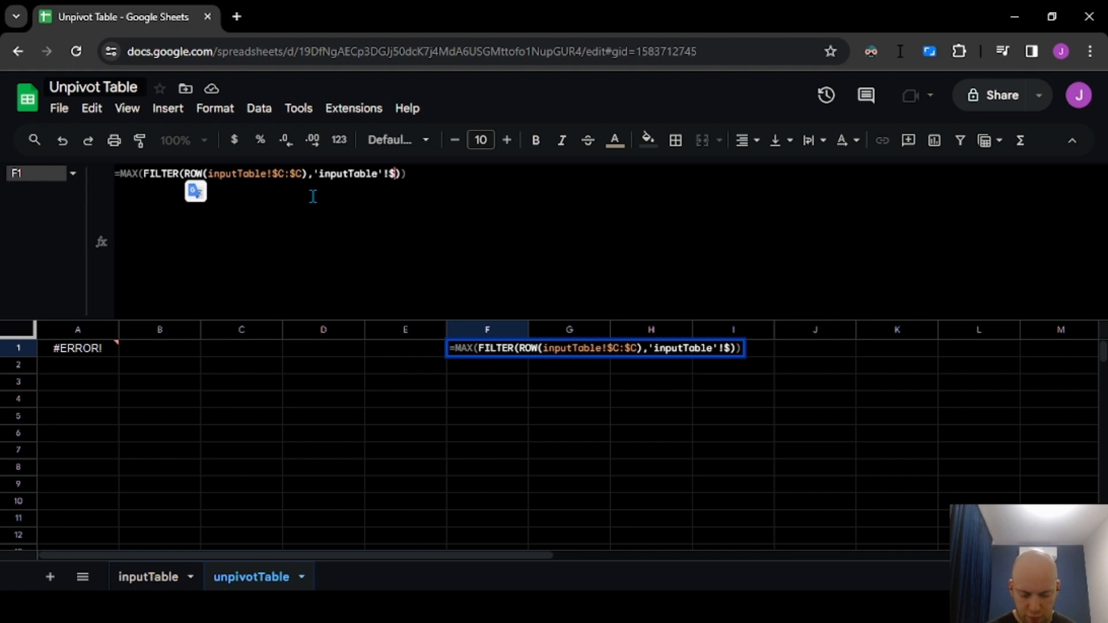
{"action": "type", "text": "$C"}
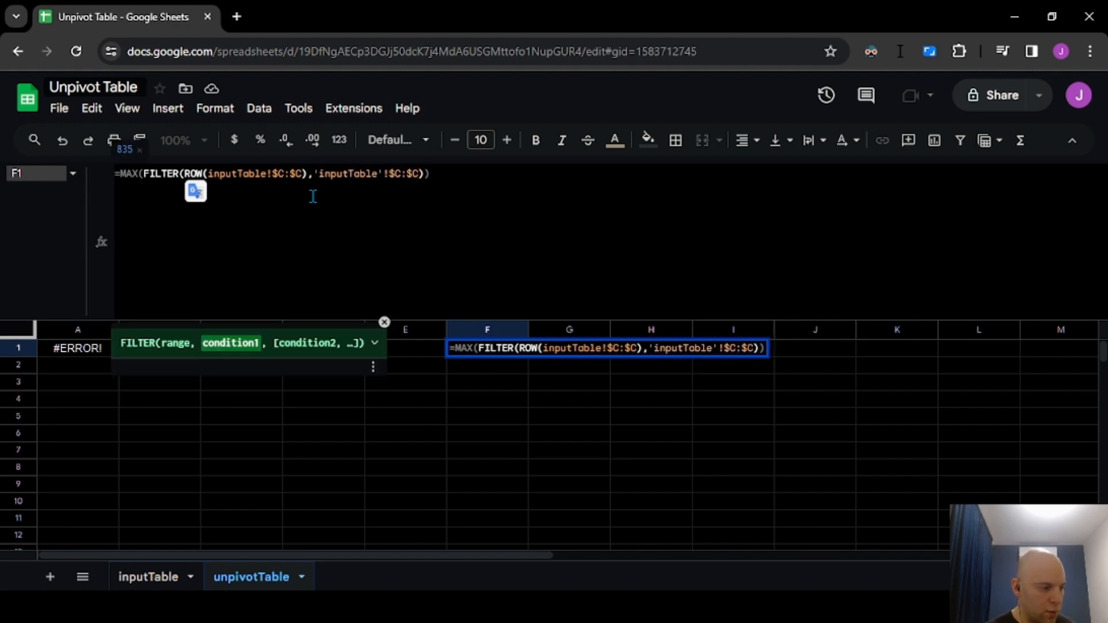
{"action": "type", "text": " <>"}
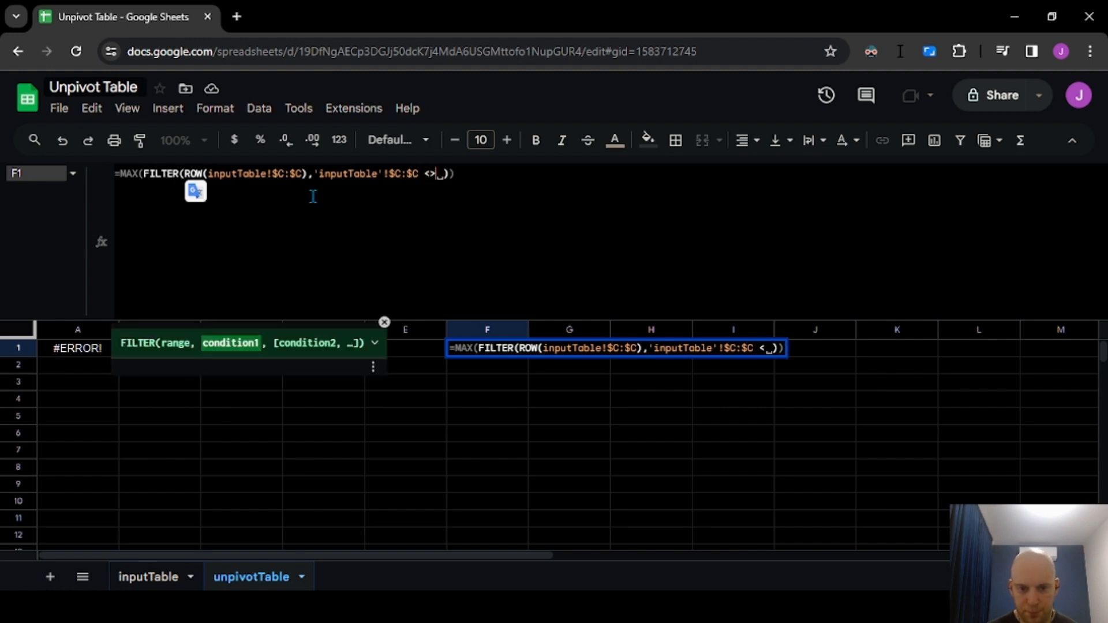
{"action": "type", "text": "\"\")"}
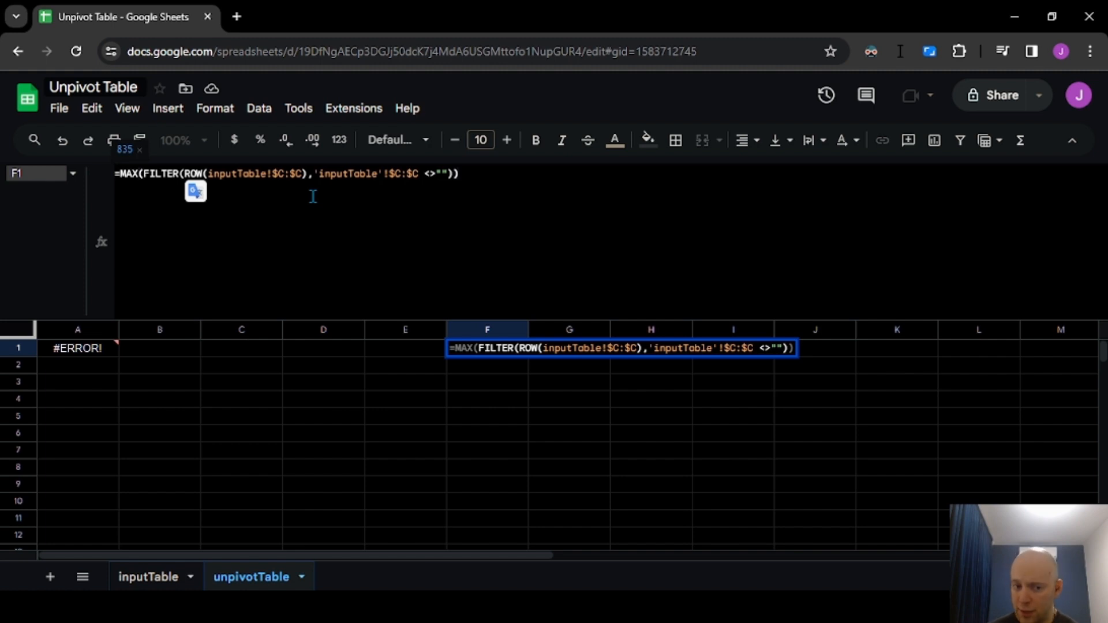
{"action": "key", "text": "Return"}
{"action": "key", "text": "Up"}
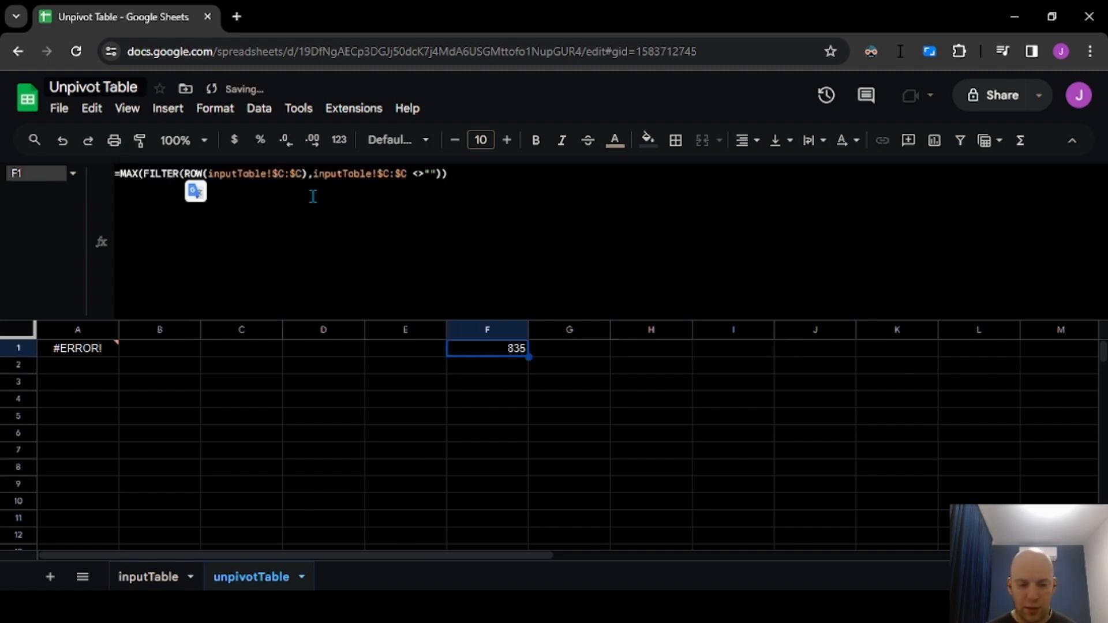
Examine the last filled row of inputTable and its date columns against F1's result, and return to unpivotTable
{"action": "key", "text": "ctrl+shift+Page_Up"}
{"action": "key", "text": "ctrl+Home"}
{"action": "key", "text": "Down"}
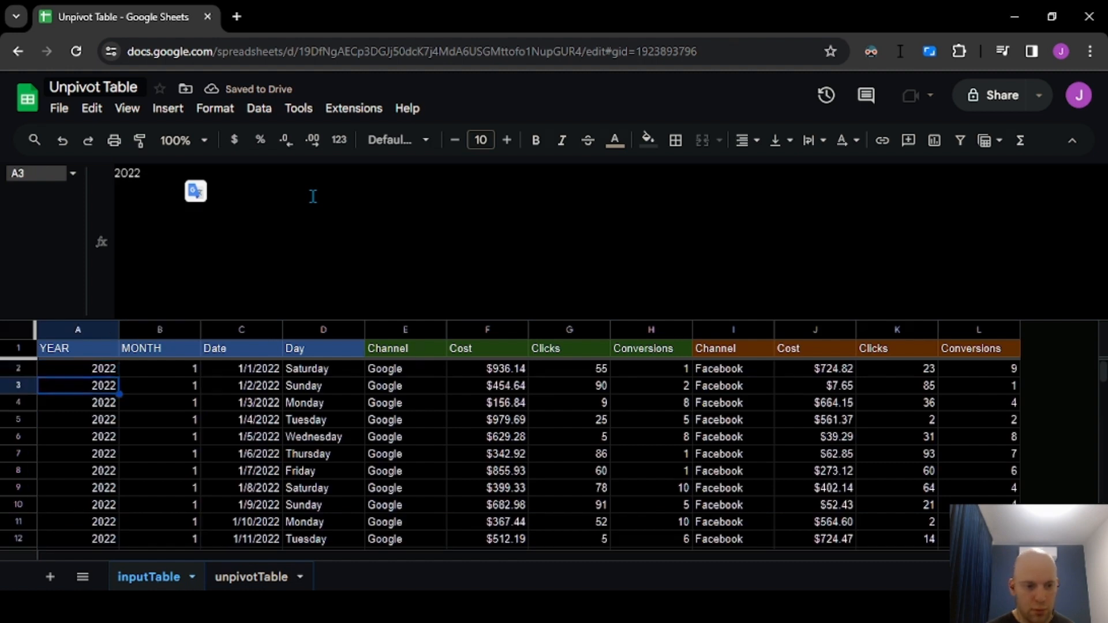
{"action": "key", "text": "ctrl+shift+Down"}
{"action": "scroll", "coordinate": [171, 488], "scroll_direction": "down", "scroll_amount": 1}
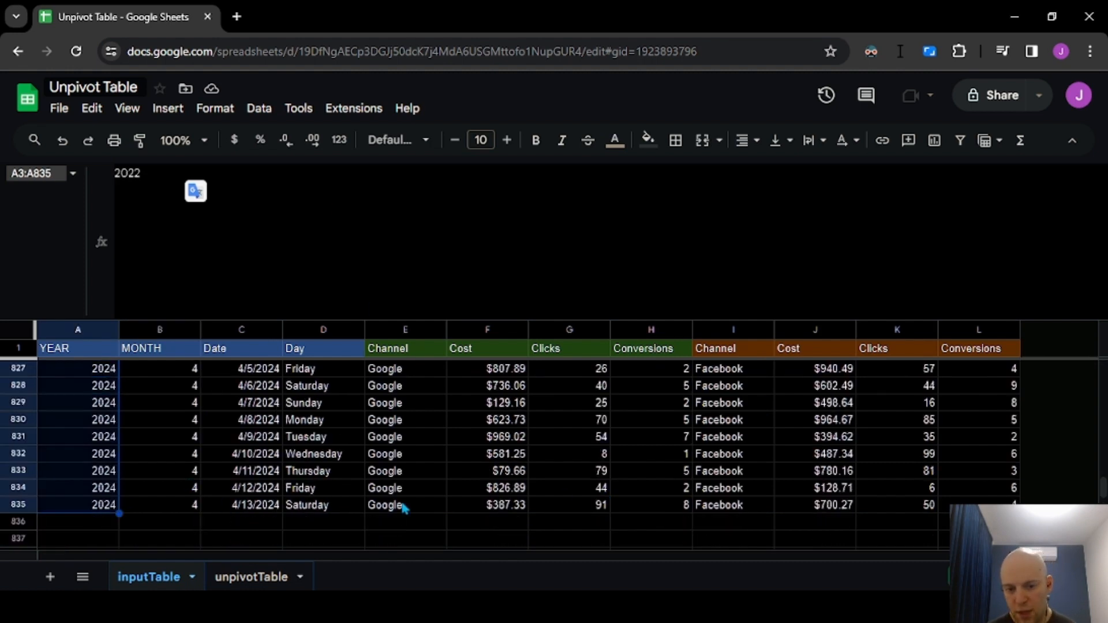
{"action": "left_click_drag", "start_coordinate": [281, 508], "coordinate": [623, 507]}
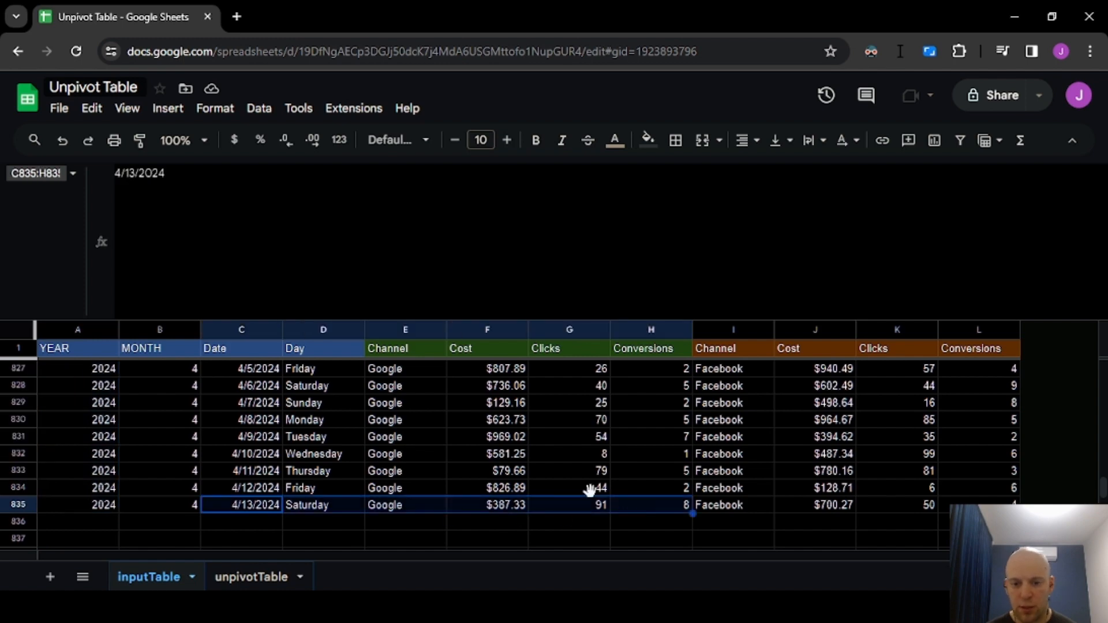
{"action": "left_click", "coordinate": [253, 437]}
{"action": "left_click", "coordinate": [260, 329]}
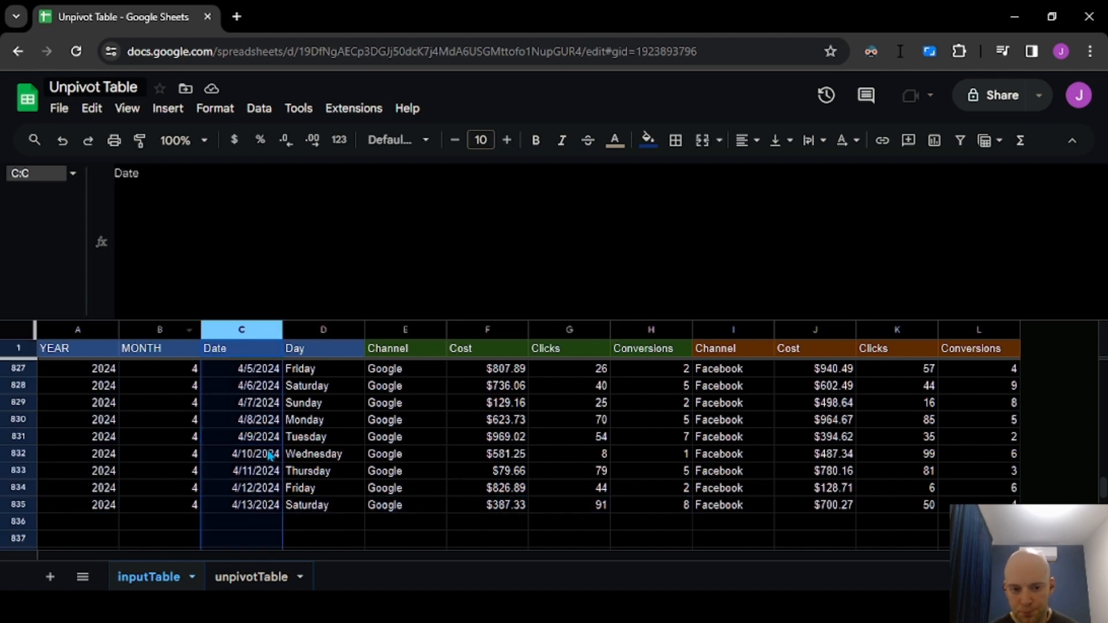
{"action": "left_click_drag", "start_coordinate": [146, 332], "coordinate": [75, 329]}
{"action": "left_click", "coordinate": [339, 423]}
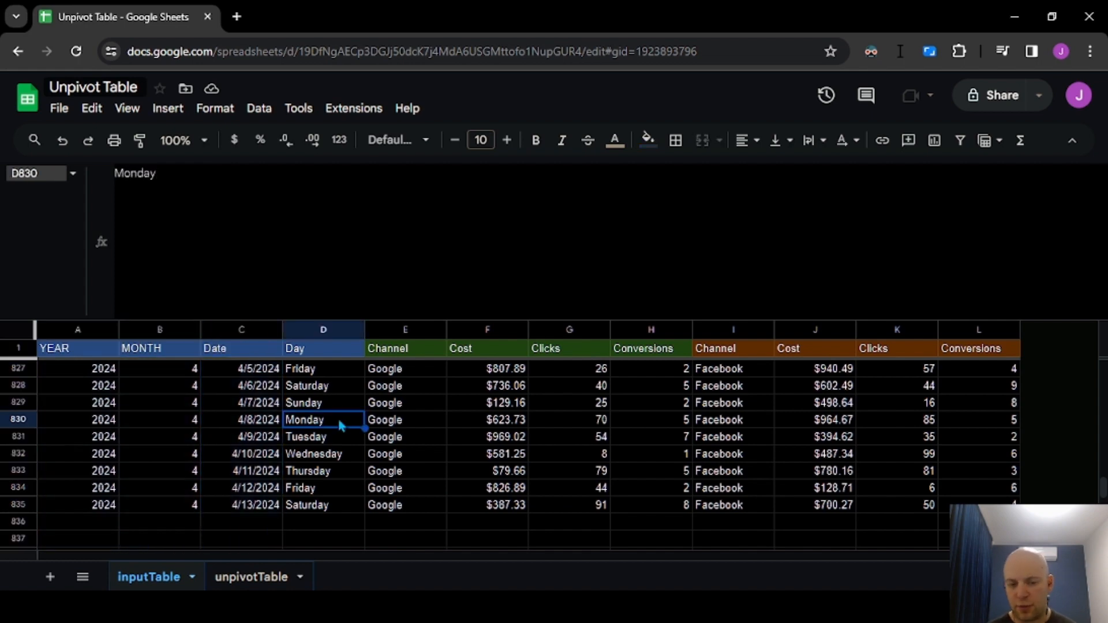
{"action": "key", "text": "ctrl+Page_Down"}
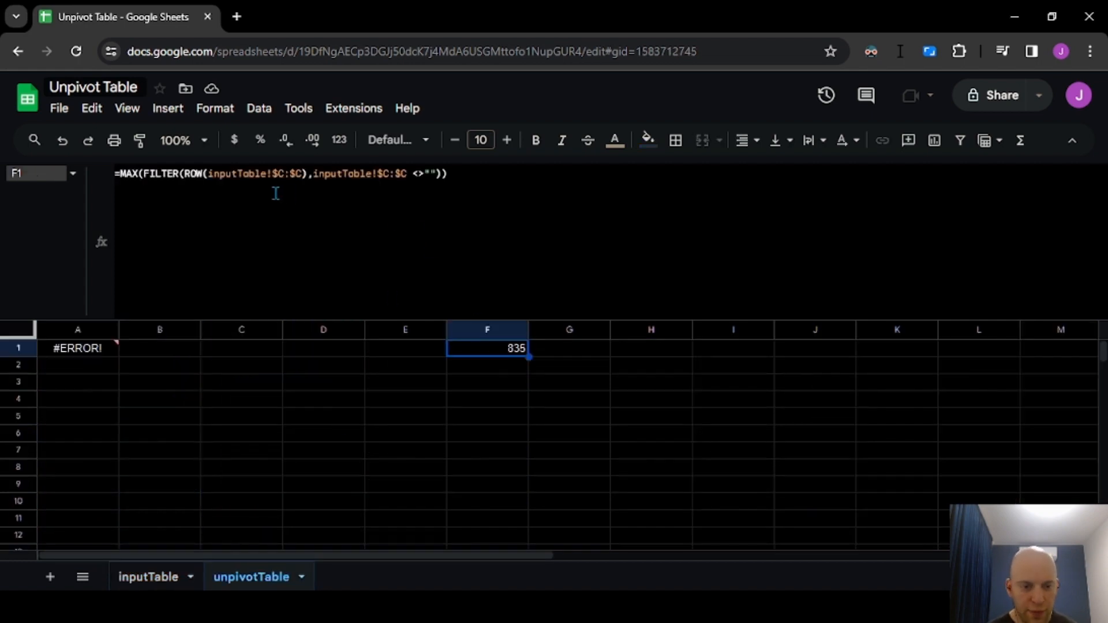
{"action": "left_click", "coordinate": [213, 173]}
{"action": "key", "text": "Escape"}
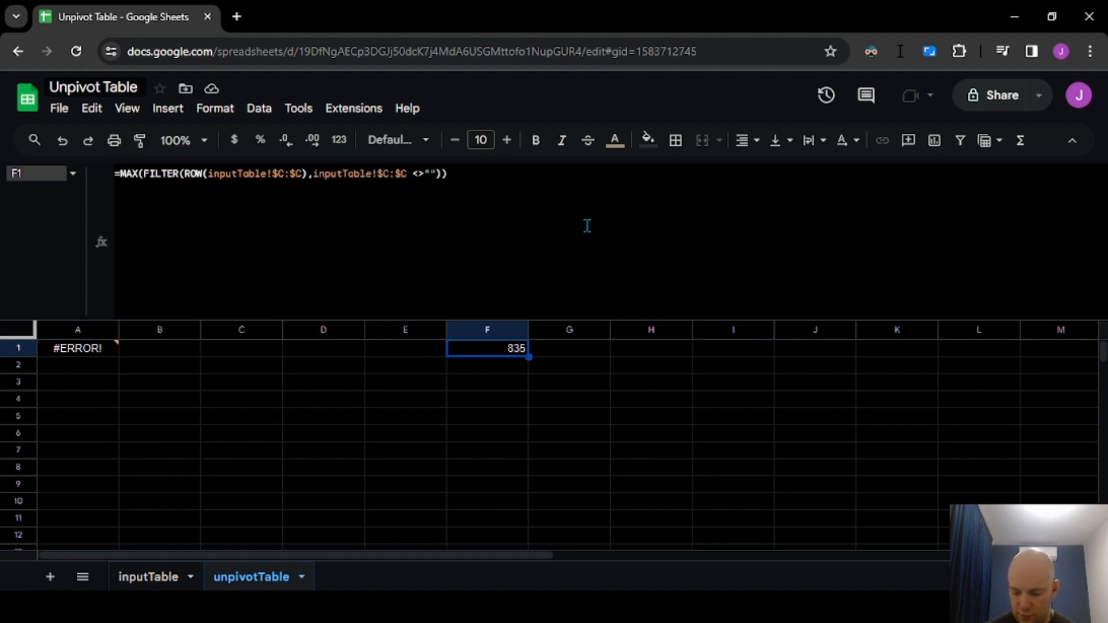
{"action": "key", "text": "ctrl+Left"}
{"action": "key", "text": "Right"}
{"action": "key", "text": "ctrl+Right"}
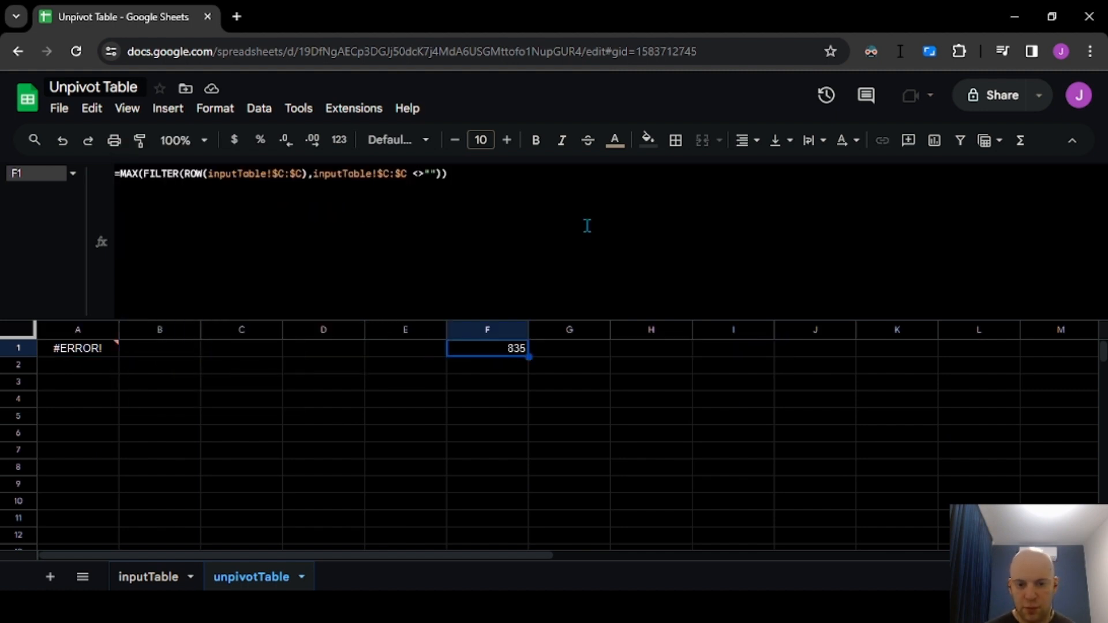
Copy F1's whole MAX(FILTER(ROW(...))) expression without the equals sign
{"action": "key", "text": "Return"}
{"action": "key", "text": "ctrl+a"}
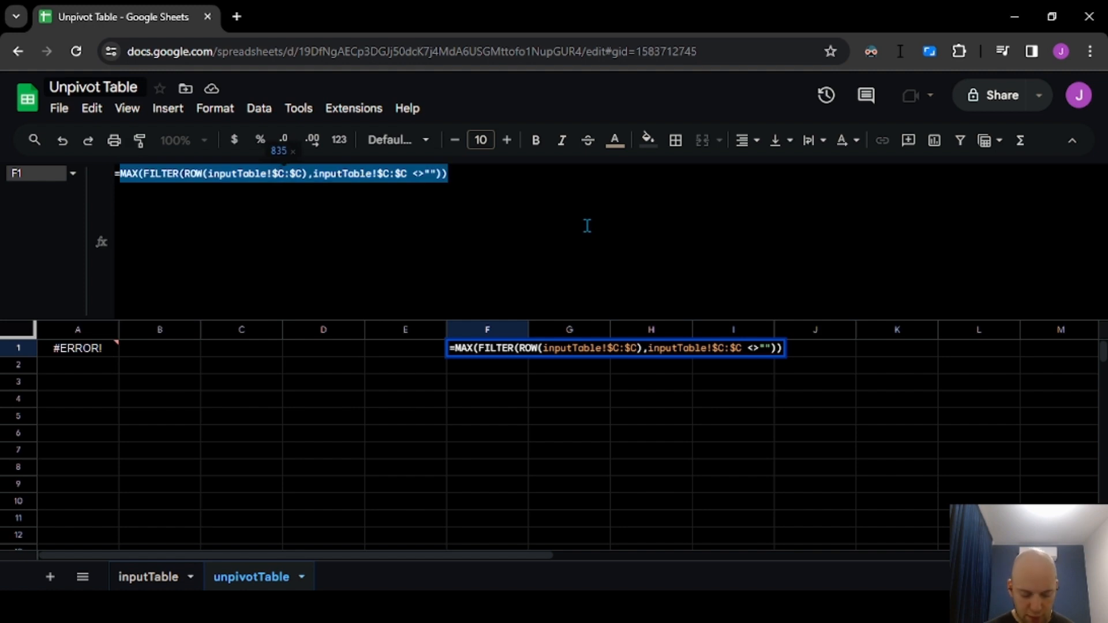
{"action": "key", "text": "Escape"}
In A1's LET, replace the rowNum expression with the copied MAX(FILTER(ROW(inputTable!$C:$C),inputTable!$C:$C <>"")), adding a comma before and after it, and commit
{"action": "key", "text": "ctrl+Left"}
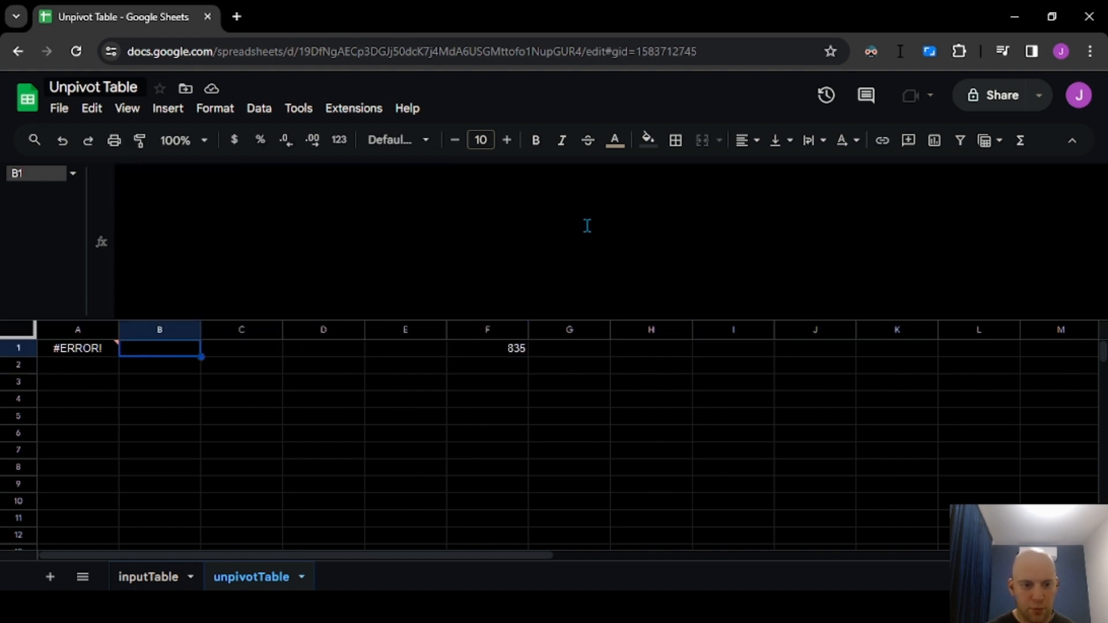
{"action": "key", "text": "Return"}
{"action": "triple_click", "coordinate": [448, 215]}
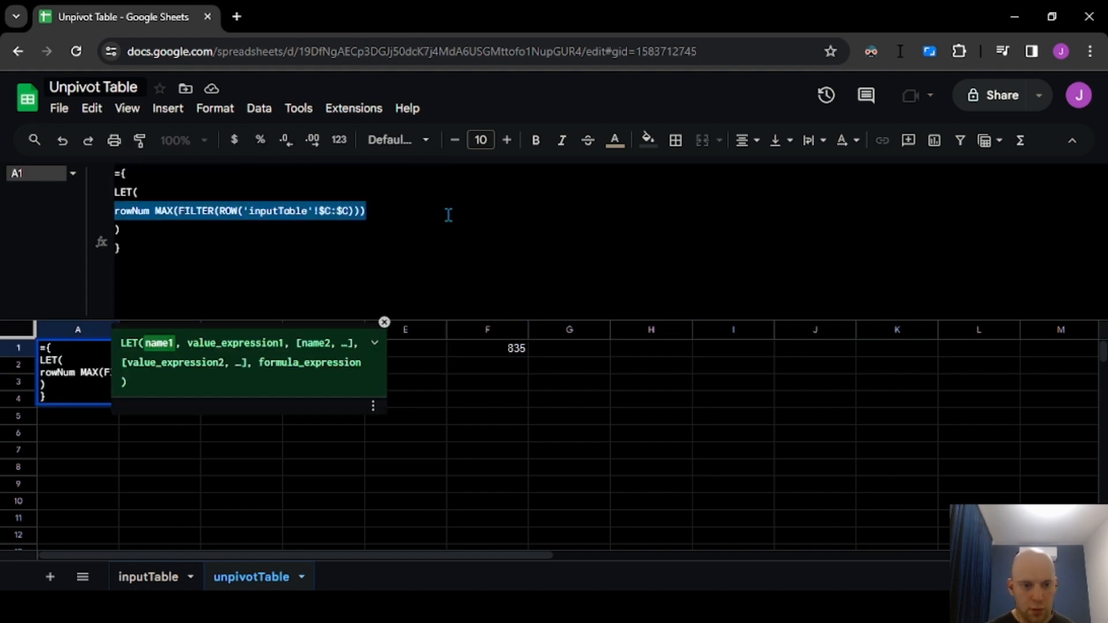
{"action": "key", "text": "Home"}
{"action": "key", "text": "ctrl+Right"}
{"action": "key", "text": "shift+End"}
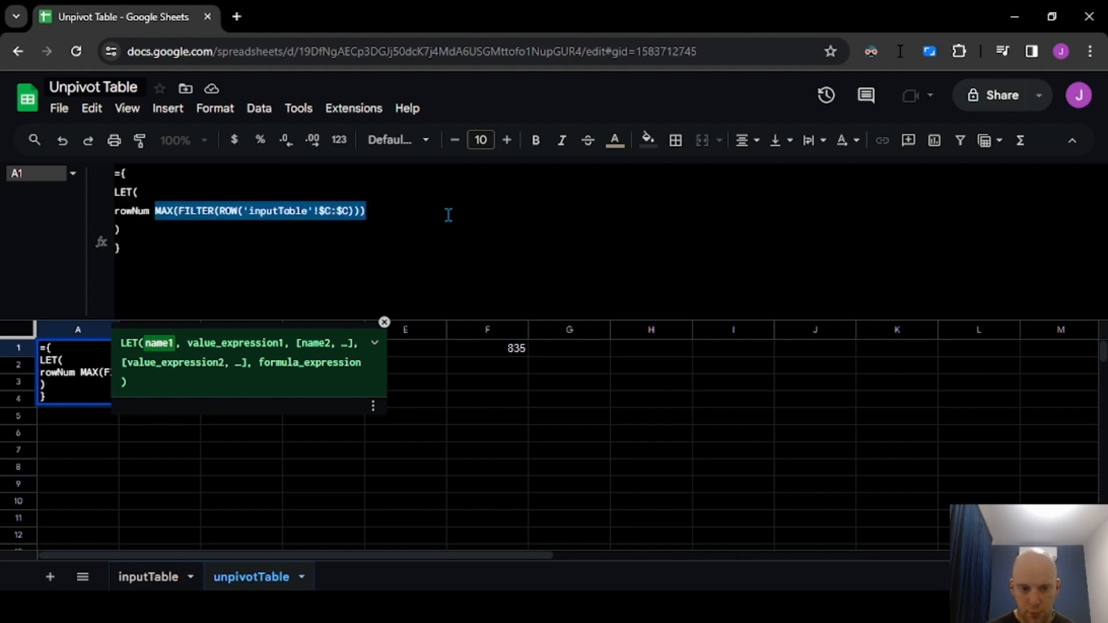
{"action": "key", "text": "ctrl+x"}
{"action": "key", "text": "BackSpace"}
{"action": "type", "text": ","}
{"action": "key", "text": "ctrl+v"}
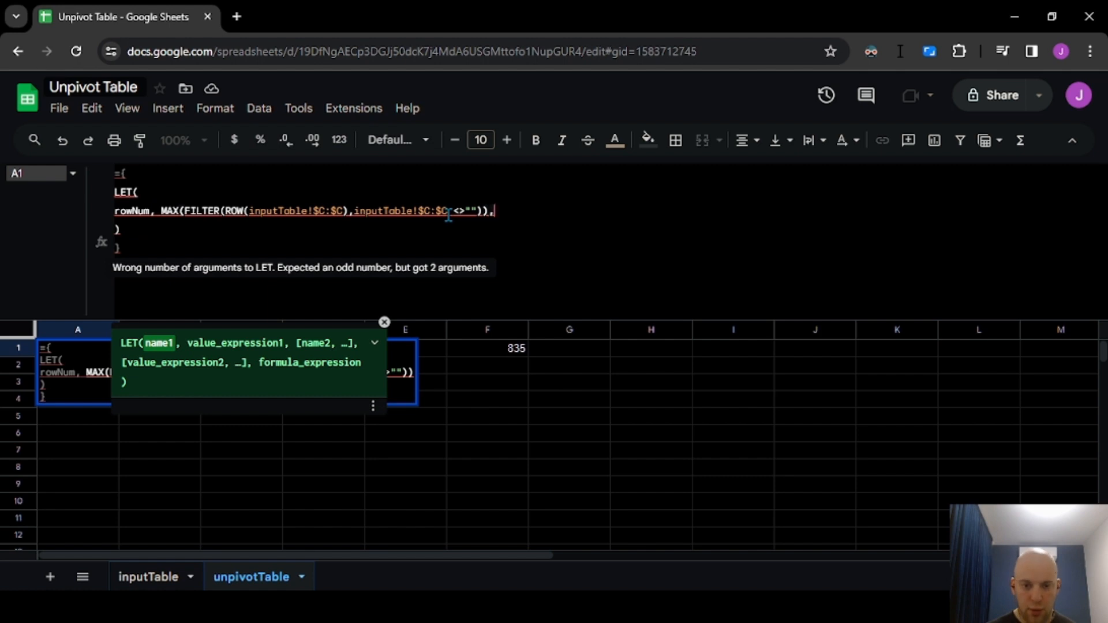
{"action": "type", "text": ","}
{"action": "key", "text": "Return"}
{"action": "key", "text": "Up"}
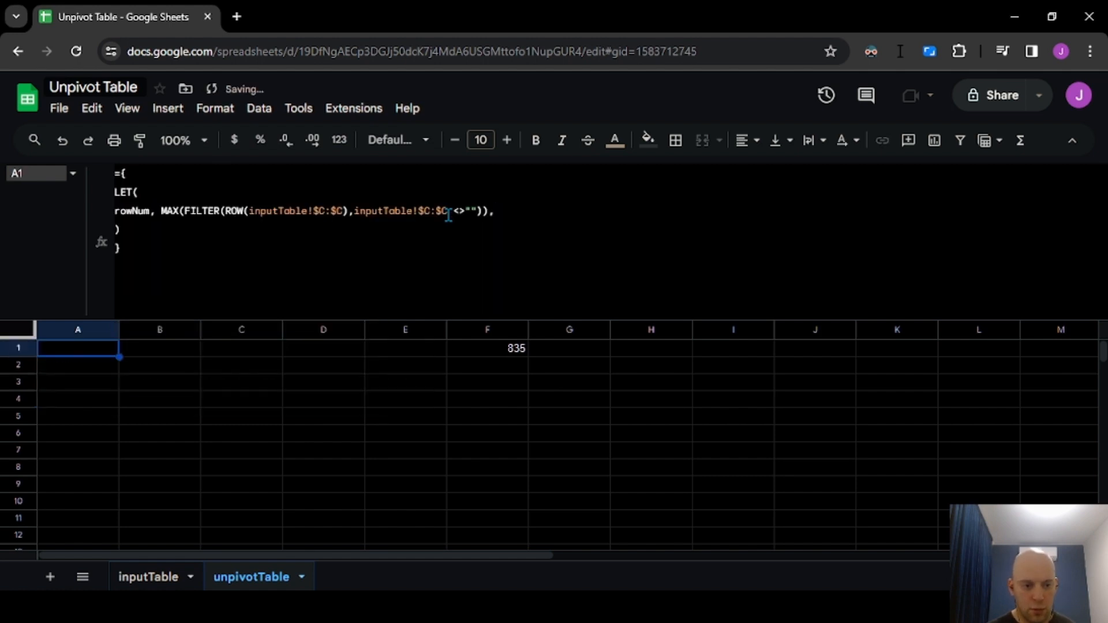
Add the variable name dateColumn on a new line below rowNum in A1's LET formula
{"action": "left_click", "coordinate": [512, 217]}
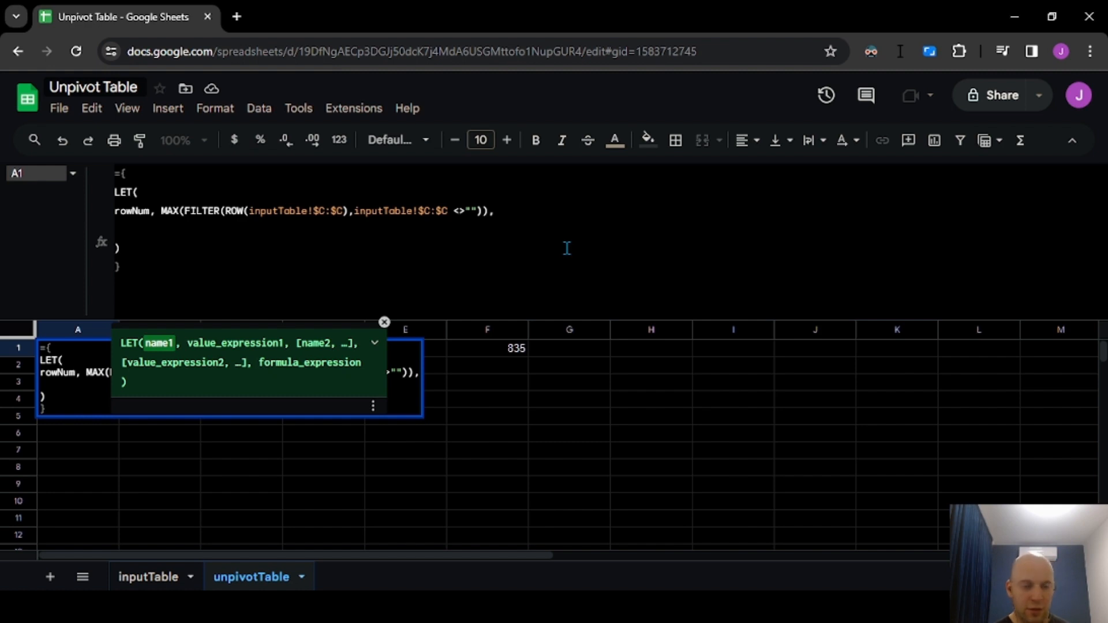
{"action": "type", "text": "date"}
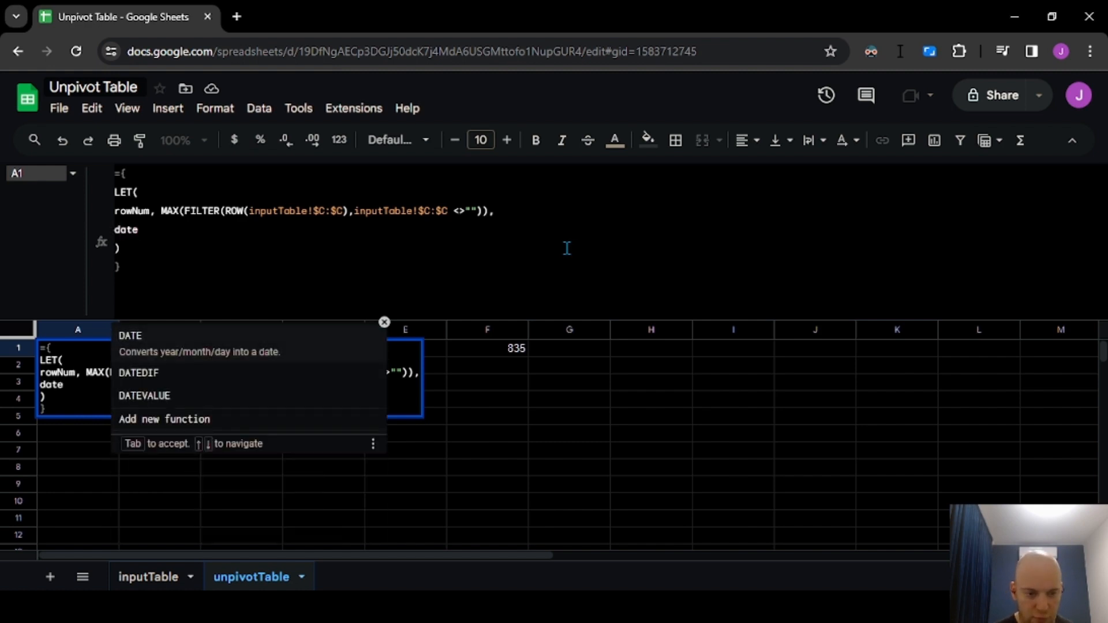
{"action": "type", "text": "Column"}
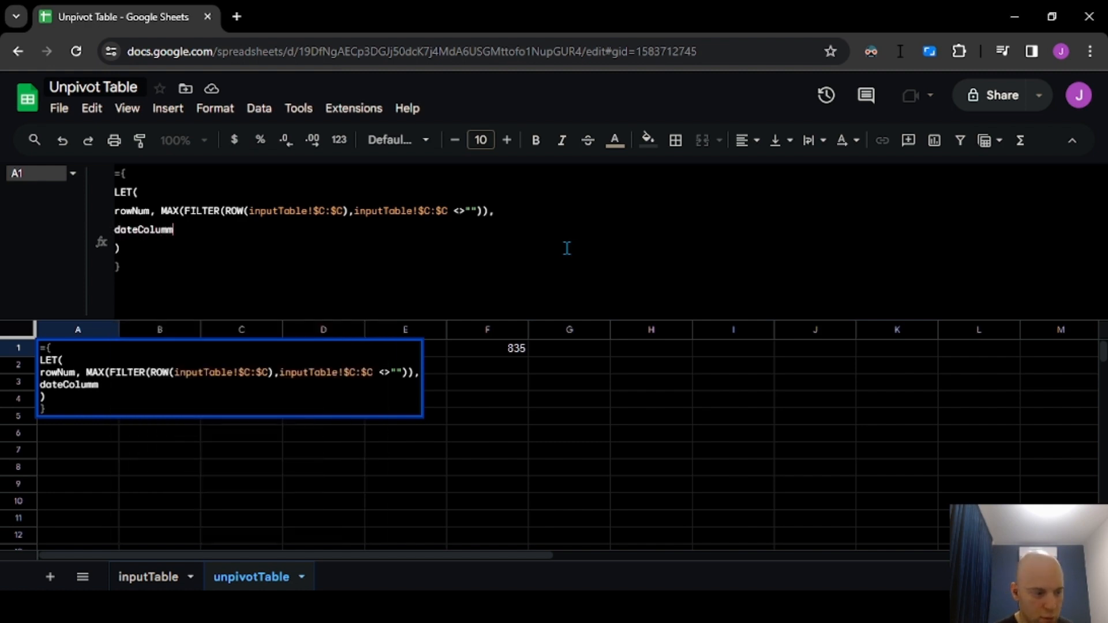
{"action": "key", "text": "BackSpace"}
{"action": "key", "text": "BackSpace"}
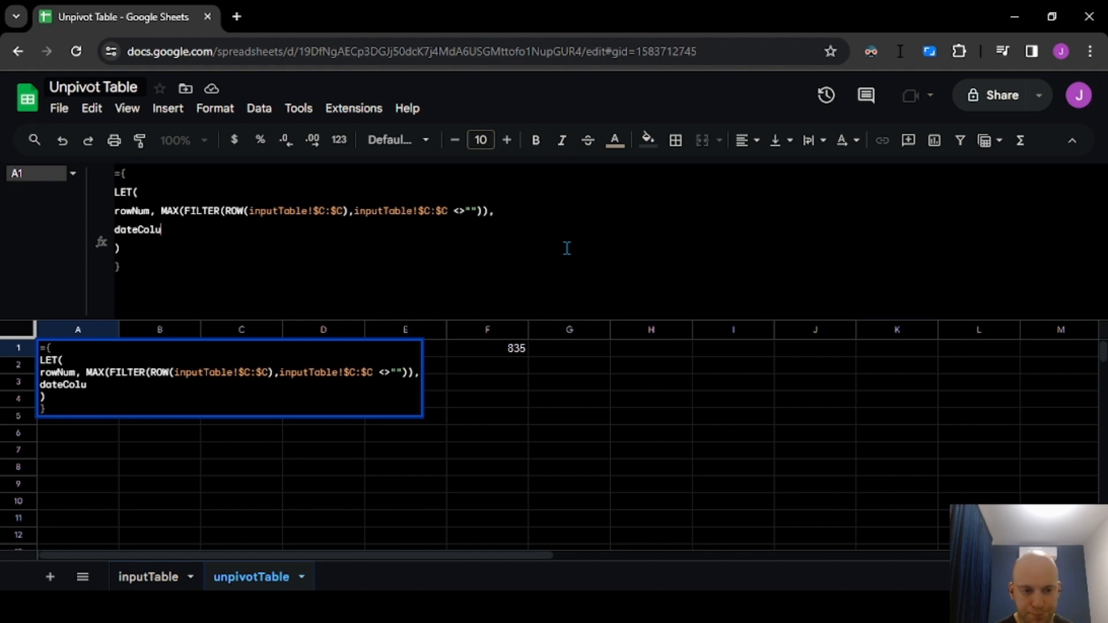
{"action": "type", "text": "mn"}
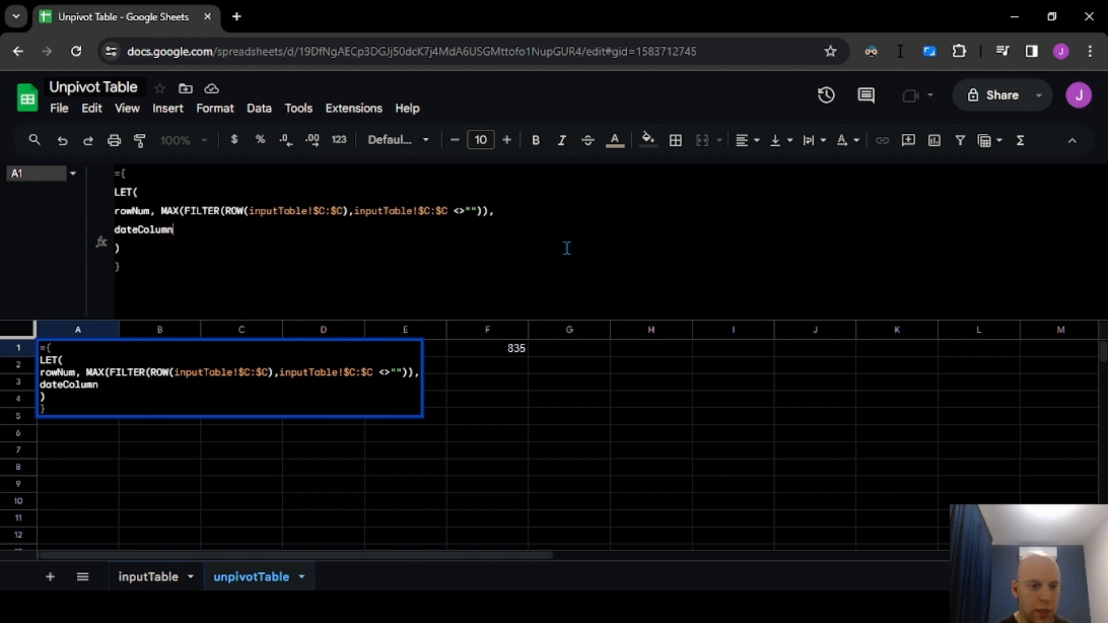
Give dateColumn an INDIRECT function whose string starts with the quoted sheet reference 'inputTable'!
{"action": "type", "text": " INDI"}
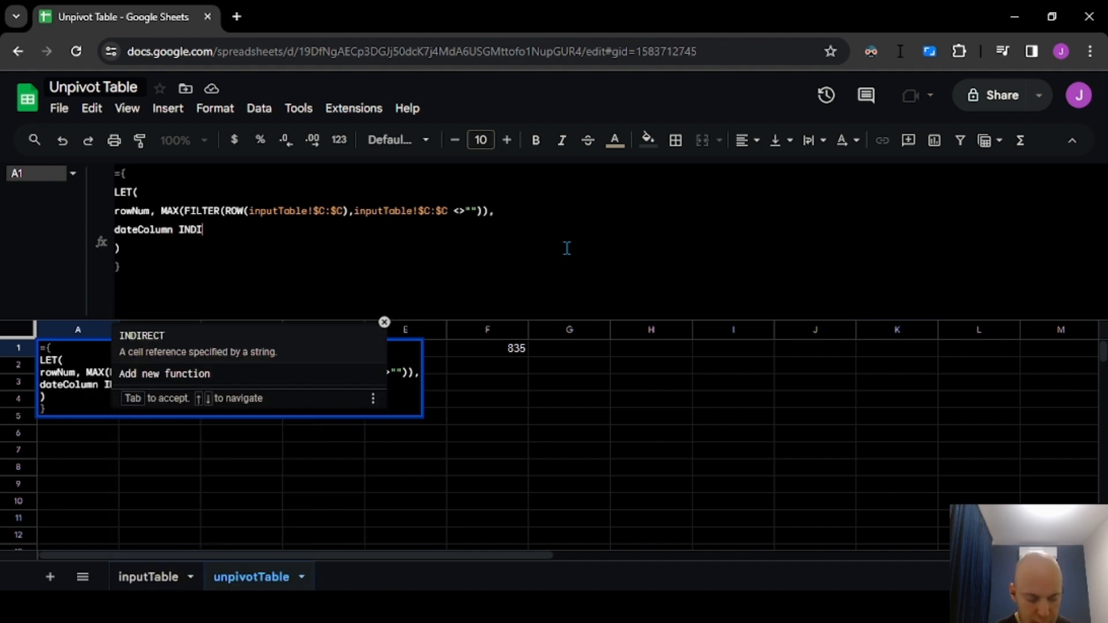
{"action": "type", "text": "RECT("}
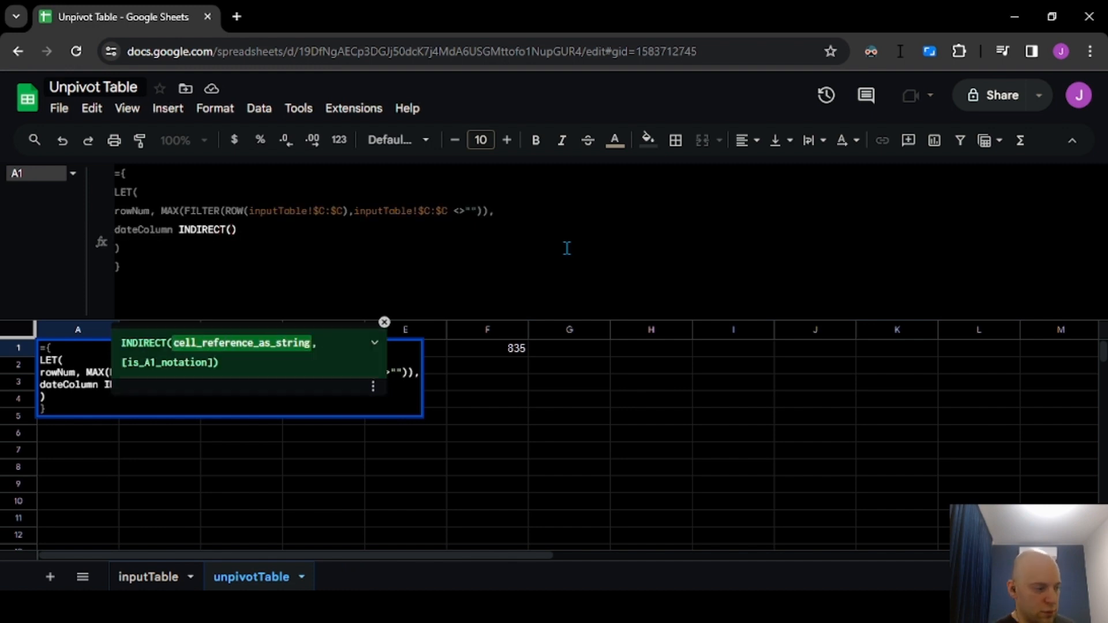
{"action": "type", "text": "\""}
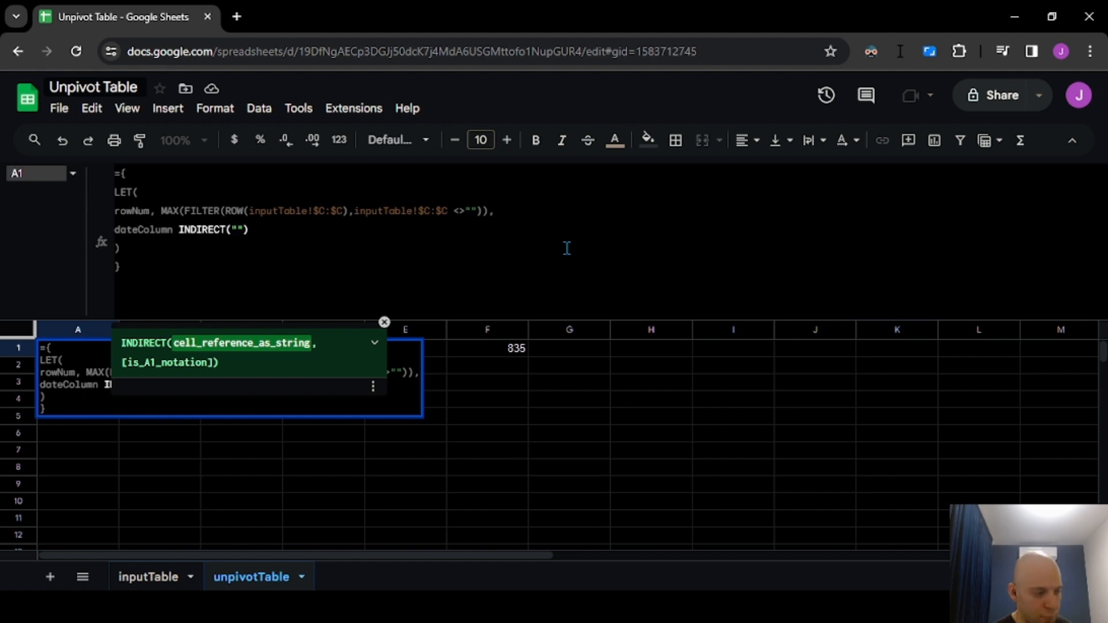
{"action": "type", "text": "''!"}
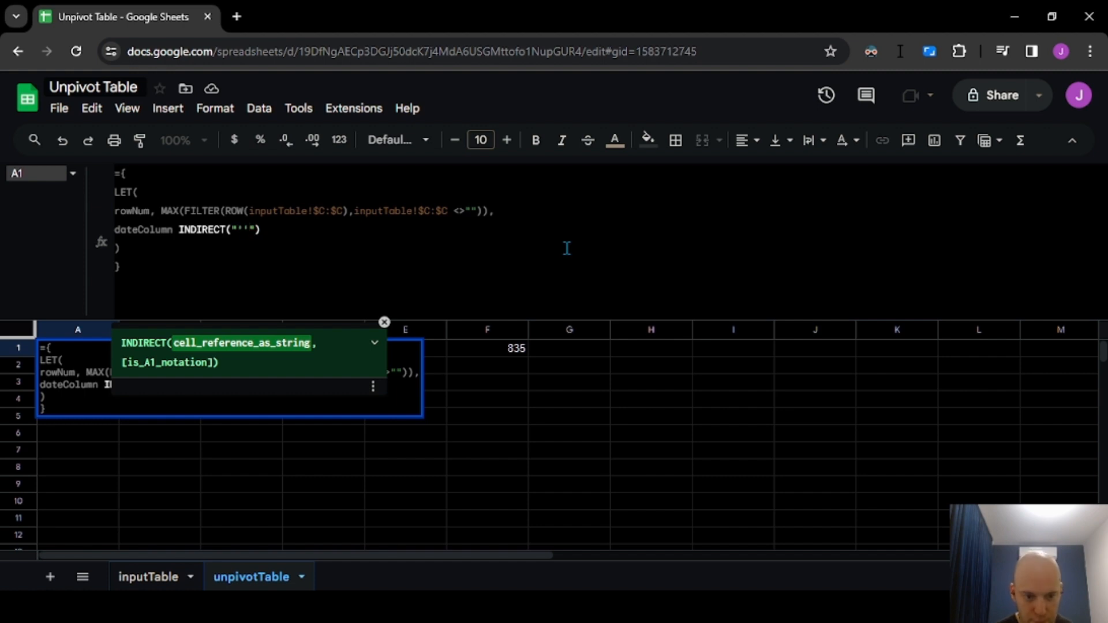
{"action": "key", "text": "Left"}
{"action": "key", "text": "Left"}
{"action": "type", "text": "inputTable"}
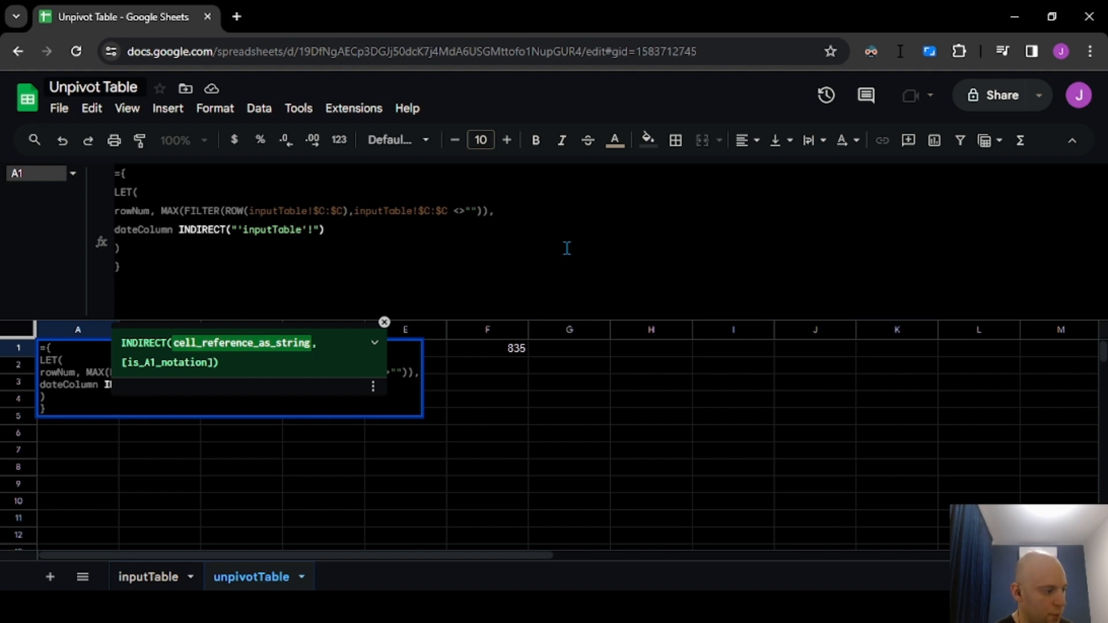
{"action": "key", "text": "Right"}
{"action": "key", "text": "Right"}
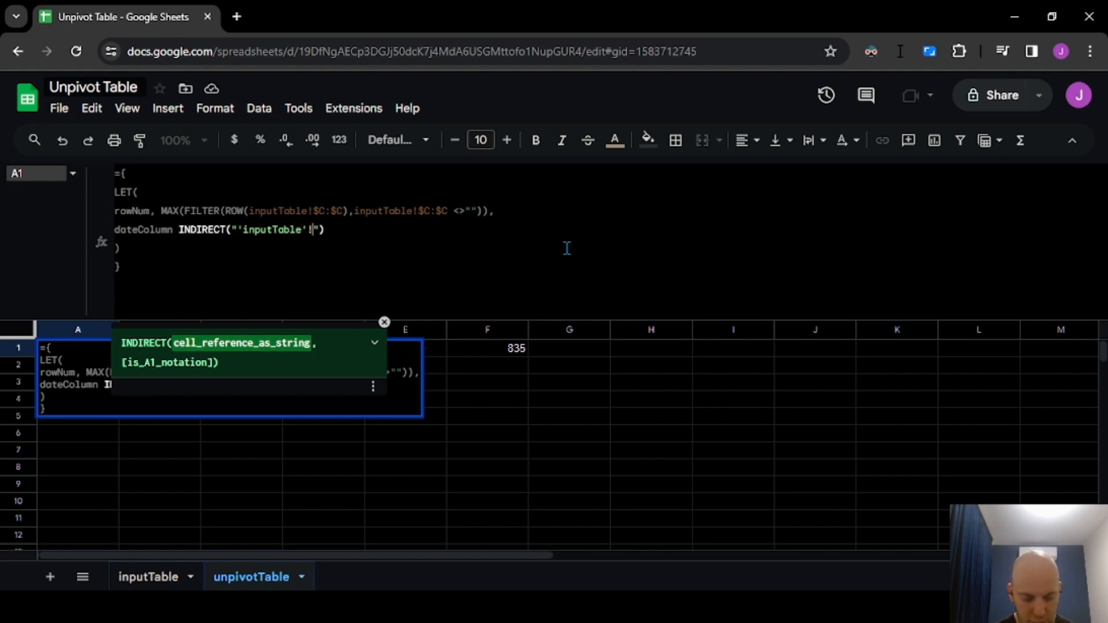
Complete the INDIRECT string with $C:$C, concatenate rowNum after it, close the function and add a trailing comma
{"action": "type", "text": "$C:$C\""}
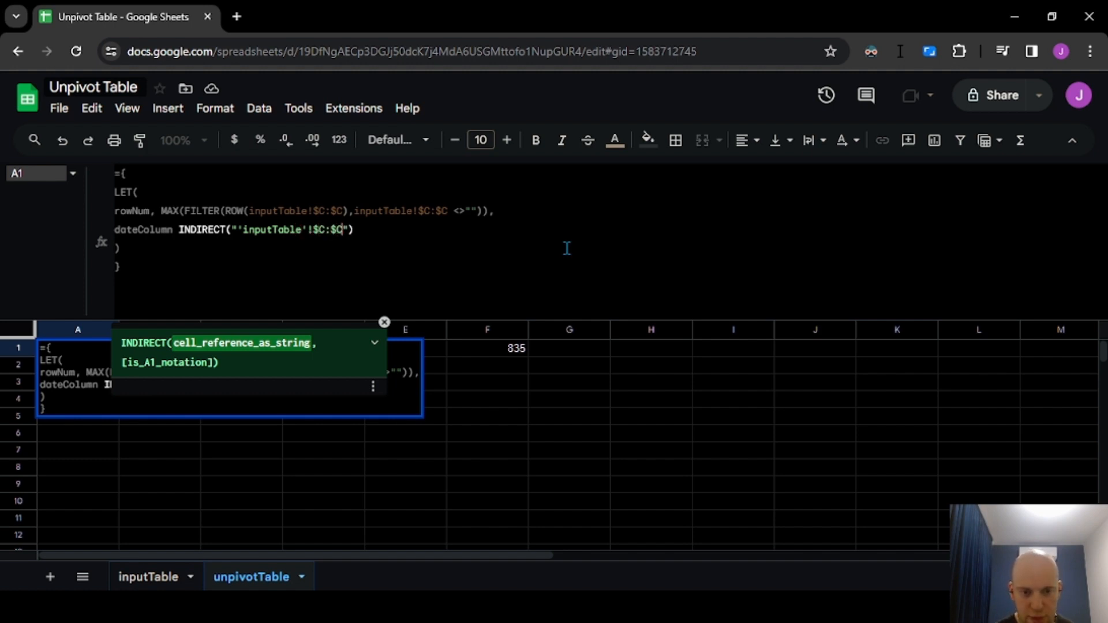
{"action": "type", "text": " & r"}
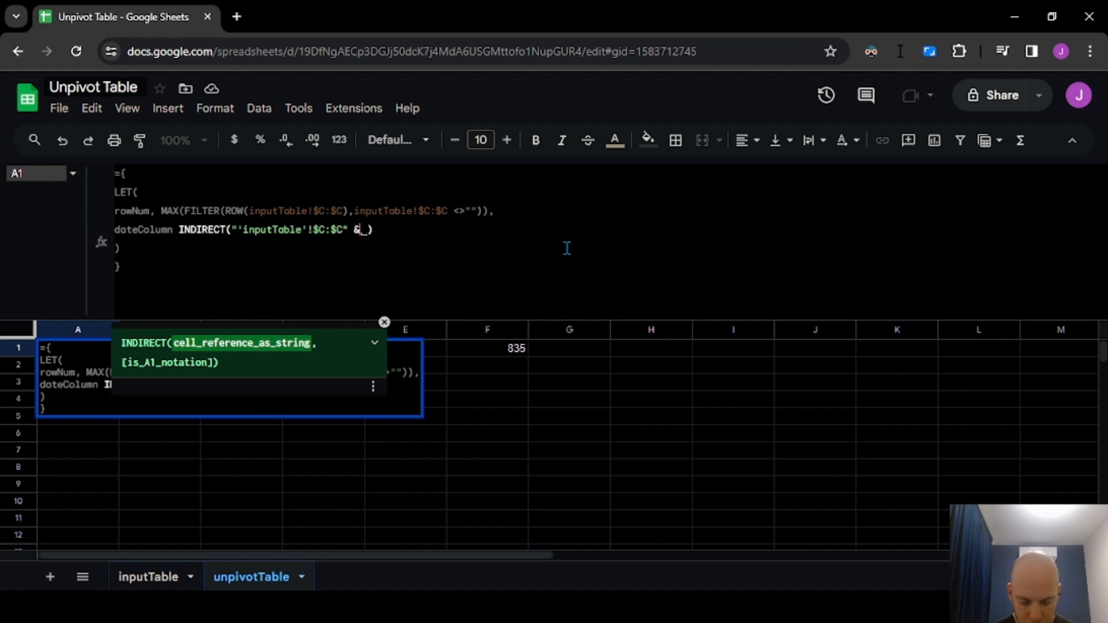
{"action": "type", "text": "owN"}
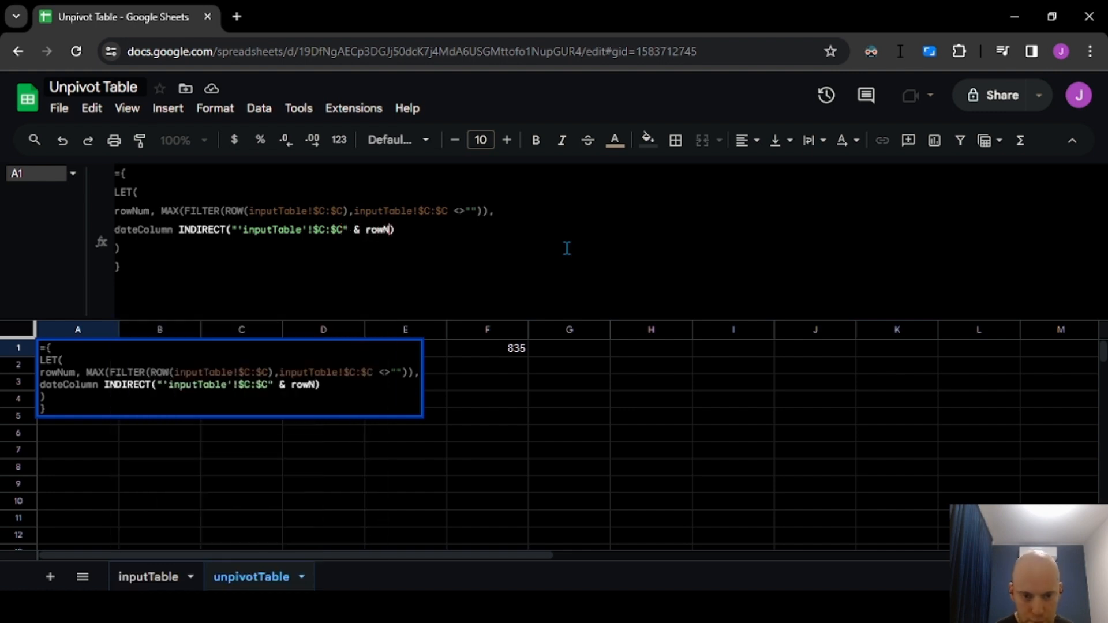
{"action": "type", "text": "um)"}
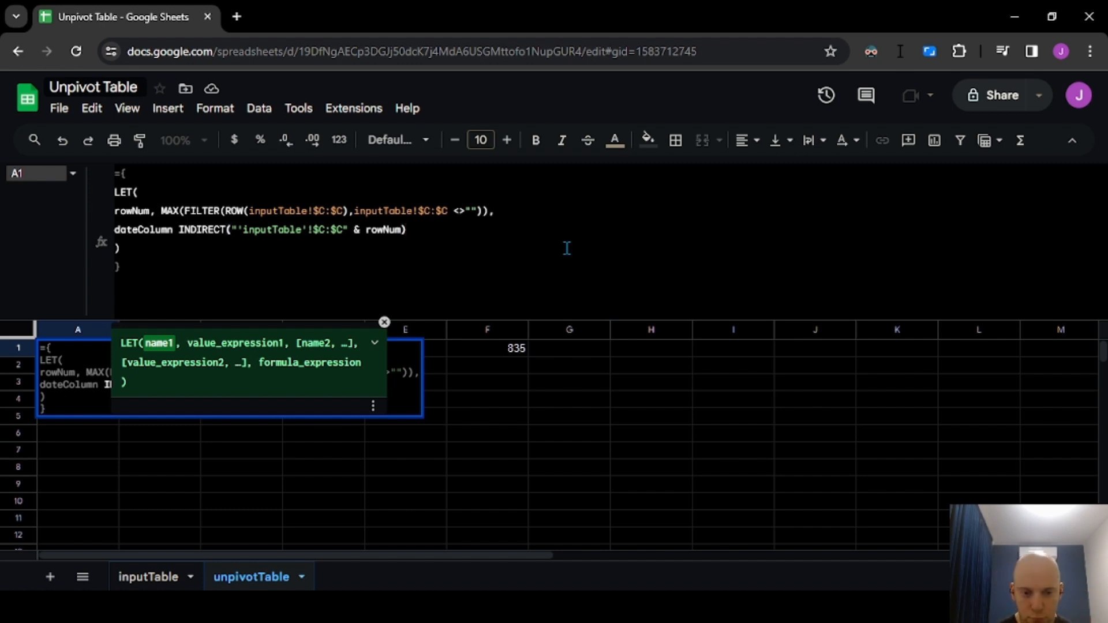
{"action": "type", "text": ","}
Examine the 'inputTable'!$C:$C reference inside dateColumn's INDIRECT expression by highlighting part of it
{"action": "key", "text": "Left"}
{"action": "key", "text": "Left"}
{"action": "key", "text": "Left"}
{"action": "key", "text": "Left"}
{"action": "key", "text": "Left"}
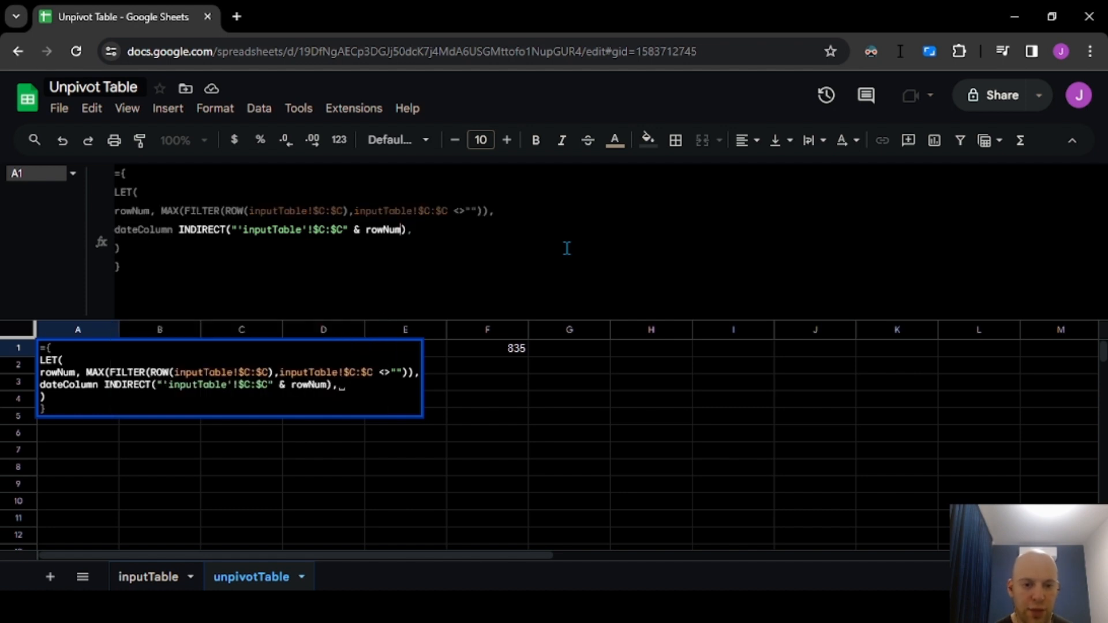
{"action": "key", "text": "Left"}
{"action": "key", "text": "Left"}
{"action": "key", "text": "Left"}
{"action": "key", "text": "Left"}
{"action": "key", "text": "Left"}
{"action": "key", "text": "Left"}
{"action": "key", "text": "Left"}
{"action": "key", "text": "Left"}
{"action": "key", "text": "Left"}
{"action": "key", "text": "Left"}
{"action": "key", "text": "Left"}
{"action": "key", "text": "Left"}
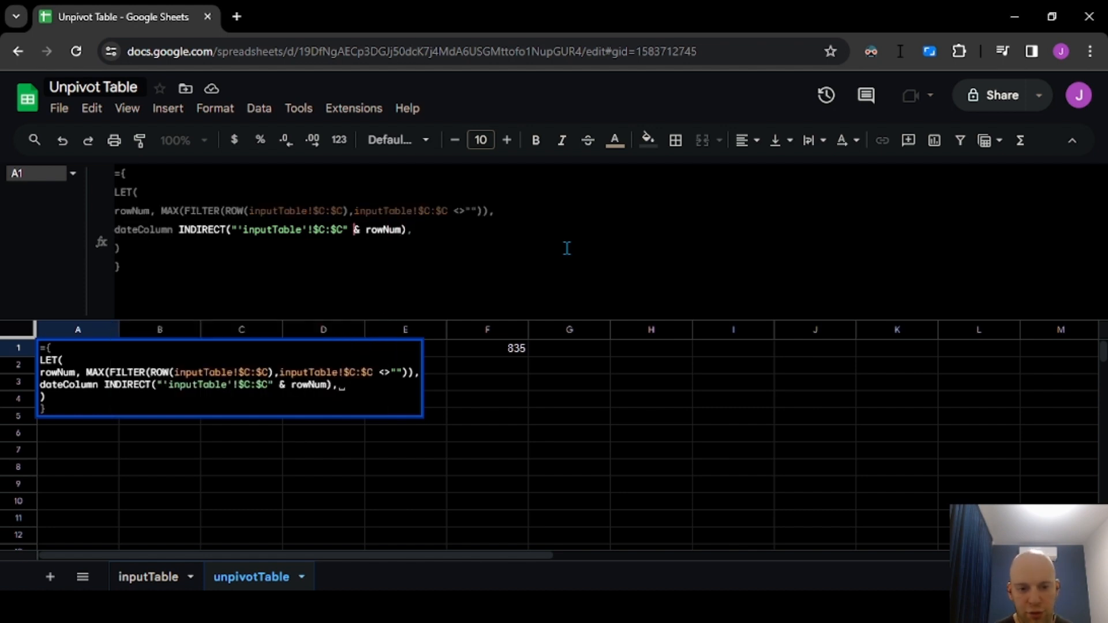
{"action": "key", "text": "Left"}
{"action": "key", "text": "Left"}
{"action": "key", "text": "Left"}
{"action": "key", "text": "Left"}
{"action": "key", "text": "Left"}
{"action": "key", "text": "Left"}
{"action": "key", "text": "Left"}
{"action": "key", "text": "Left"}
{"action": "key", "text": "Left"}
{"action": "key", "text": "Left"}
{"action": "key", "text": "Left"}
{"action": "key", "text": "Left"}
{"action": "key", "text": "Left"}
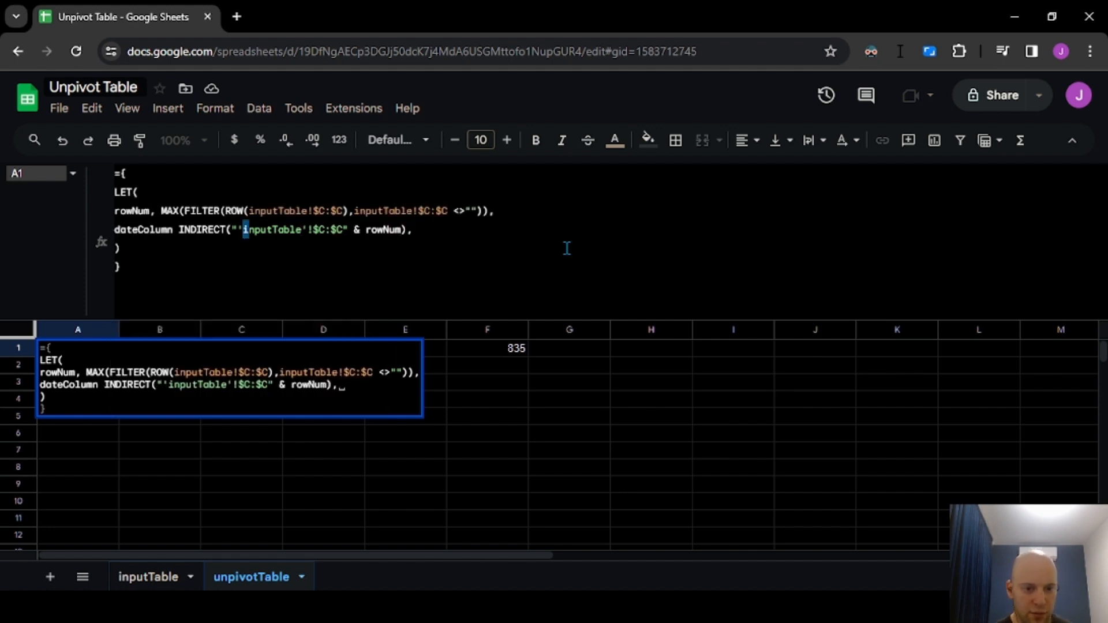
{"action": "key", "text": "shift+Right"}
{"action": "key", "text": "shift+Right"}
{"action": "key", "text": "shift+Right"}
{"action": "key", "text": "shift+Right"}
{"action": "key", "text": "shift+Right"}
{"action": "key", "text": "shift+Right"}
{"action": "key", "text": "shift+Right"}
{"action": "key", "text": "shift+Right"}
{"action": "key", "text": "shift+Right"}
{"action": "key", "text": "shift+Right"}
{"action": "key", "text": "shift+Right"}
{"action": "key", "text": "shift+Right"}
{"action": "key", "text": "shift+Right"}
{"action": "key", "text": "shift+Right"}
{"action": "key", "text": "shift+Right"}
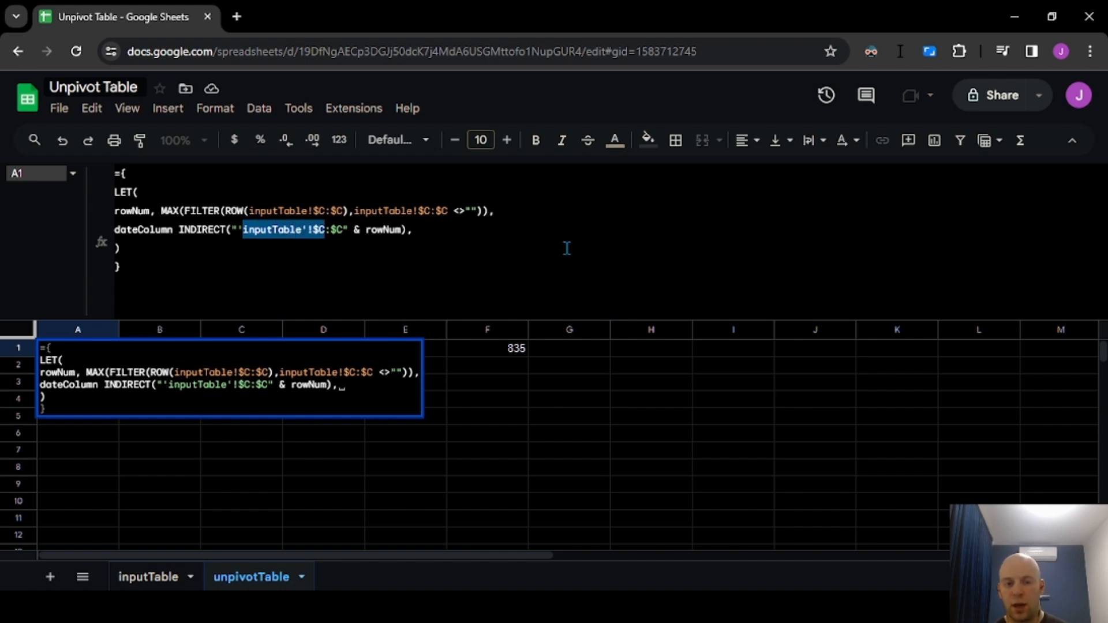
{"action": "key", "text": "End"}
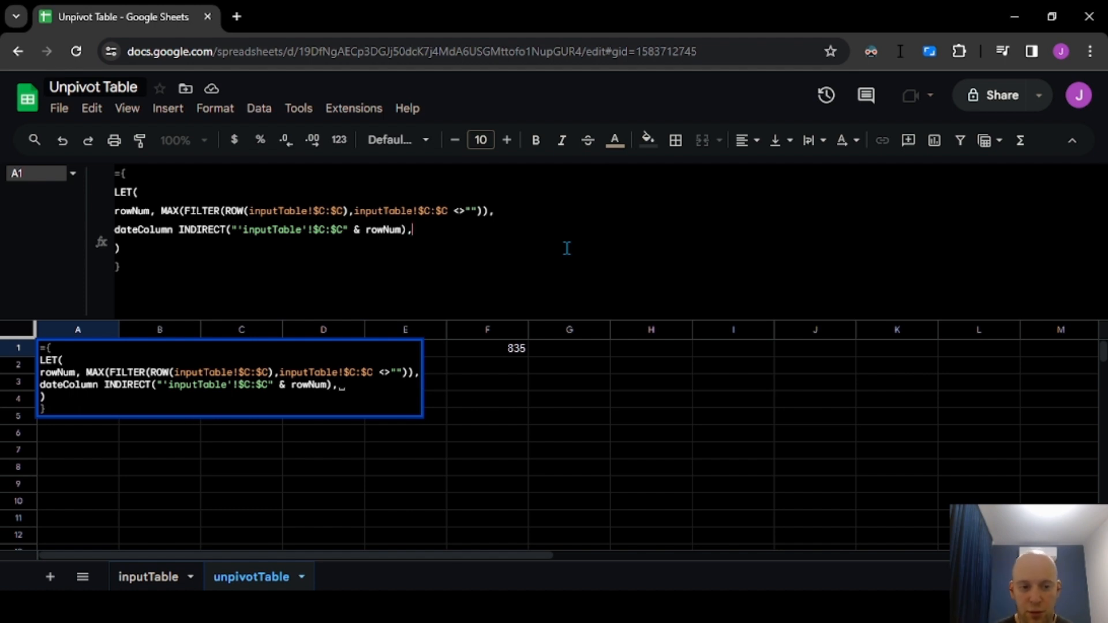
Commit A1's formula, check F1's last-row formula, and return to A1
{"action": "key", "text": "Tab"}
{"action": "key", "text": "Right"}
{"action": "key", "text": "Right"}
{"action": "key", "text": "Right"}
{"action": "key", "text": "Right"}
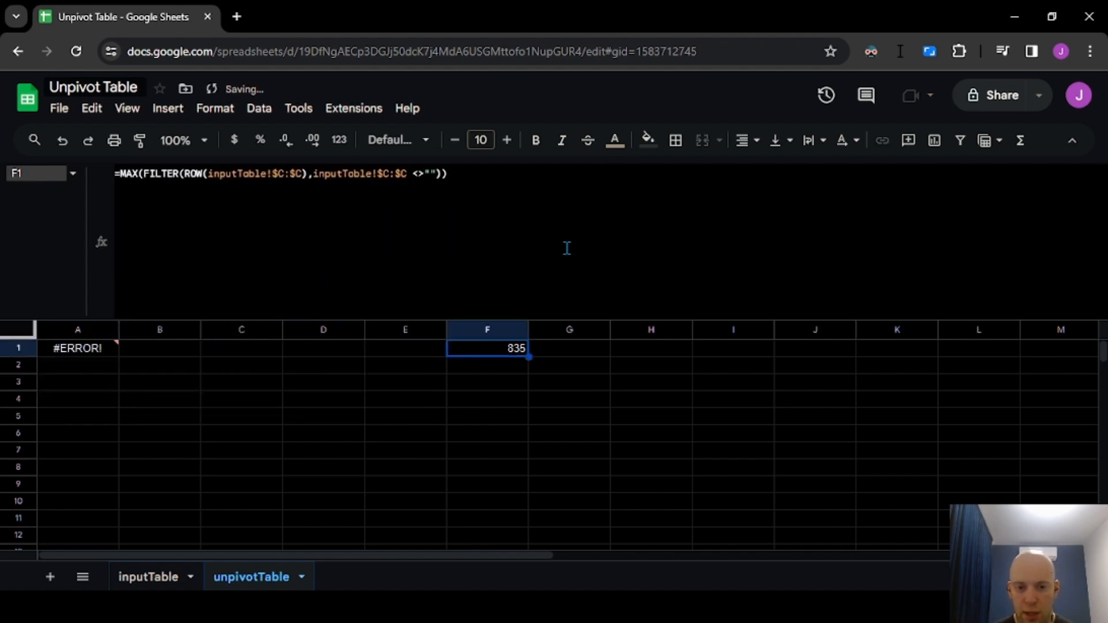
{"action": "key", "text": "Left"}
{"action": "key", "text": "Left"}
{"action": "key", "text": "Left"}
{"action": "key", "text": "Left"}
{"action": "key", "text": "Left"}
Insert blank space below the dateColumn definition, add dateColumn as the LET's final output expression, and commit
{"action": "left_click", "coordinate": [567, 248]}
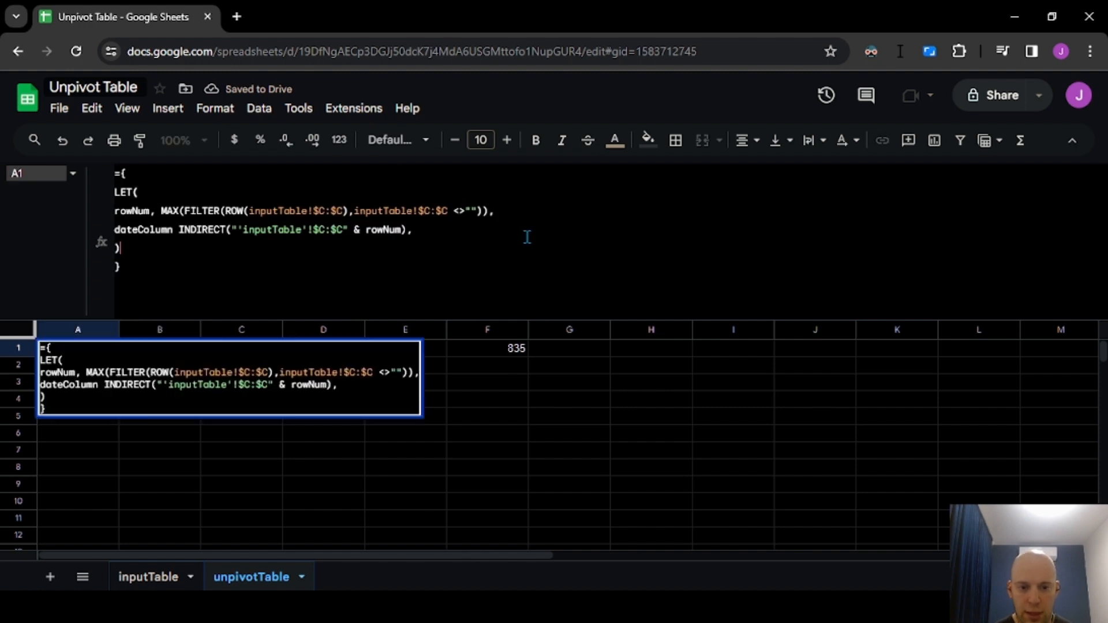
{"action": "left_click", "coordinate": [495, 234]}
{"action": "key", "text": "ctrl+Return"}
{"action": "key", "text": "ctrl+Return"}
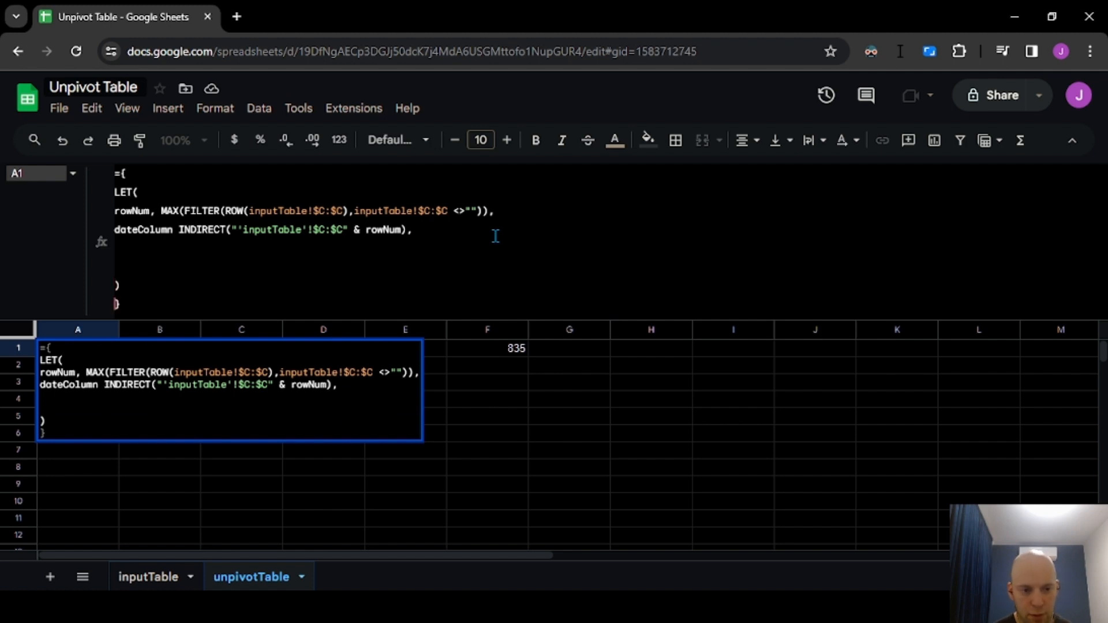
{"action": "key", "text": "BackSpace"}
{"action": "key", "text": "Left"}
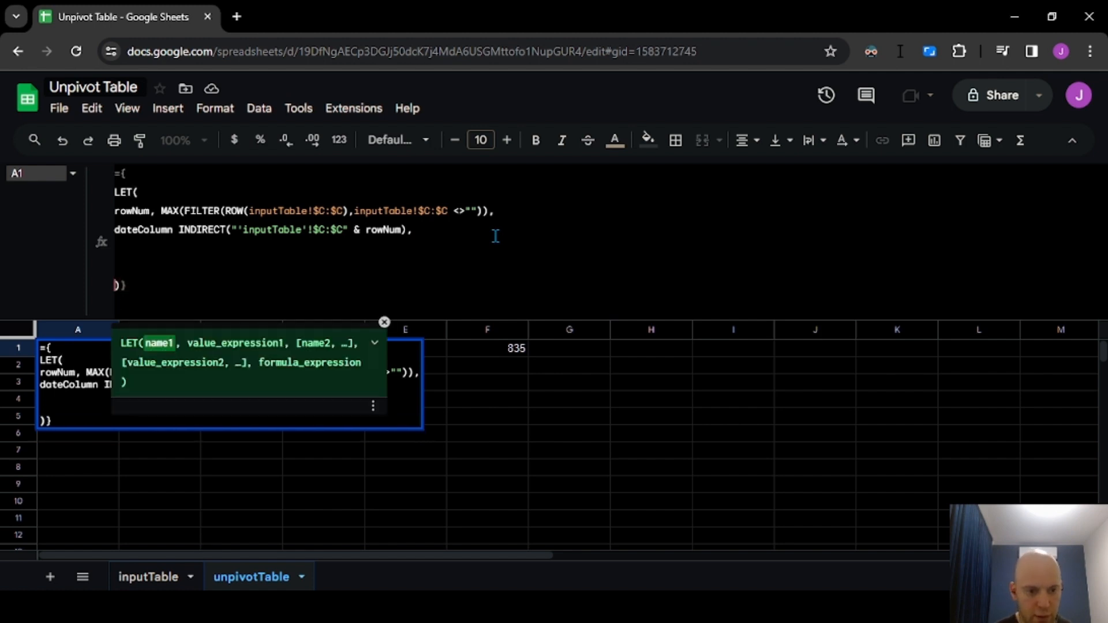
{"action": "key", "text": "Up"}
{"action": "key", "text": "Up"}
{"action": "key", "text": "Down"}
{"action": "type", "text": "date3Column"}
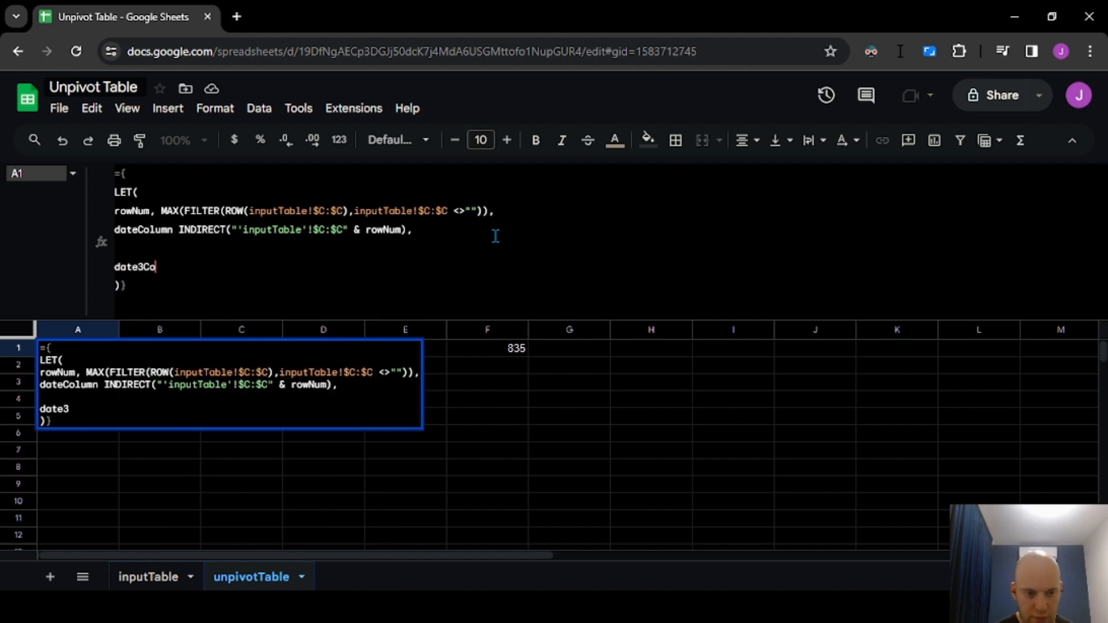
{"action": "key", "text": "ctrl+shift+Left"}
{"action": "type", "text": "dateColumn"}
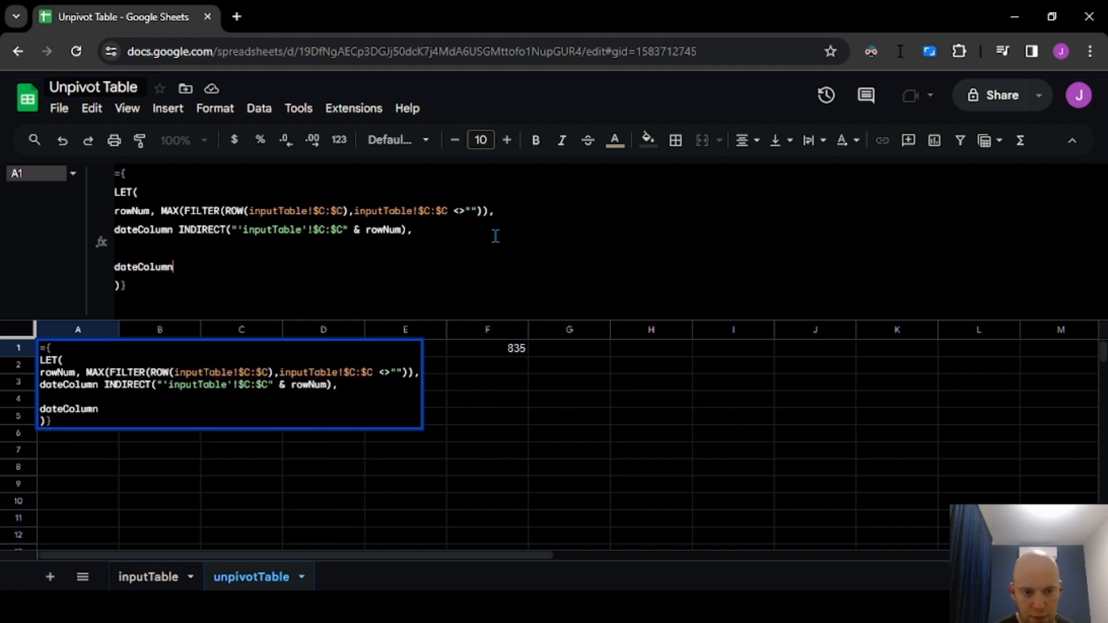
{"action": "key", "text": "Return"}
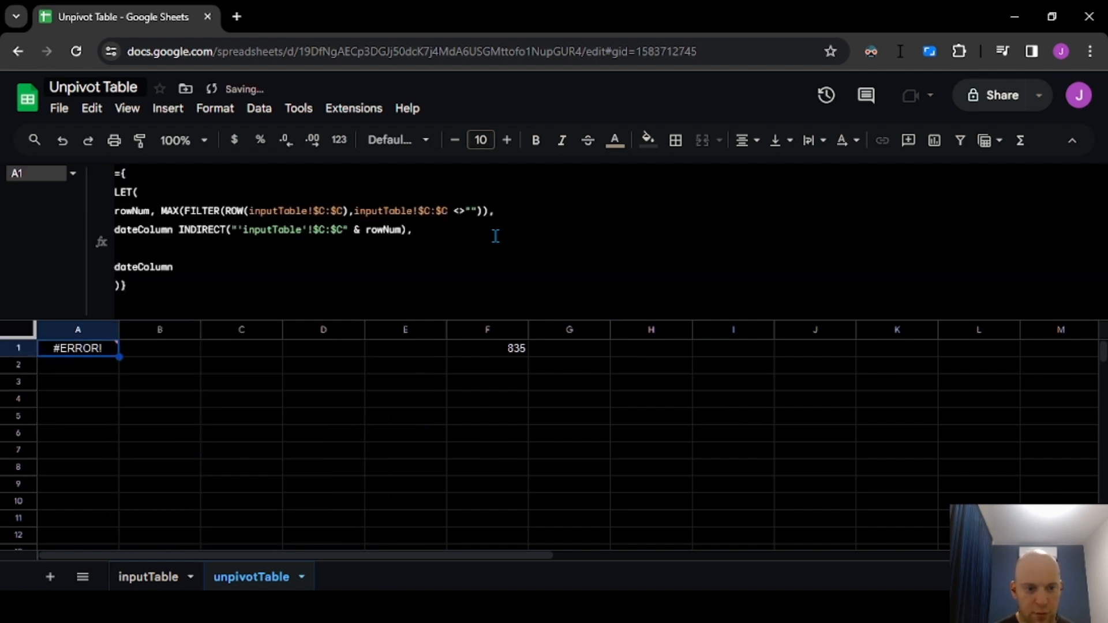
Insert the missing comma between the dateColumn name and INDIRECT in A1's formula, and commit
{"action": "left_click", "coordinate": [176, 230]}
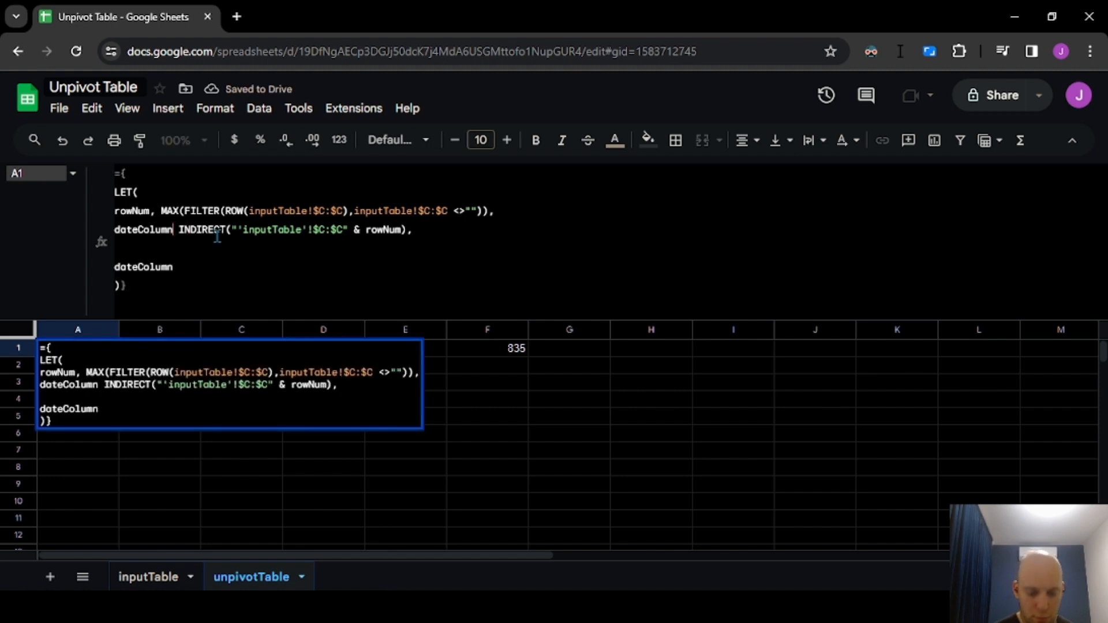
{"action": "type", "text": ","}
{"action": "key", "text": "Return"}
{"action": "key", "text": "Up"}
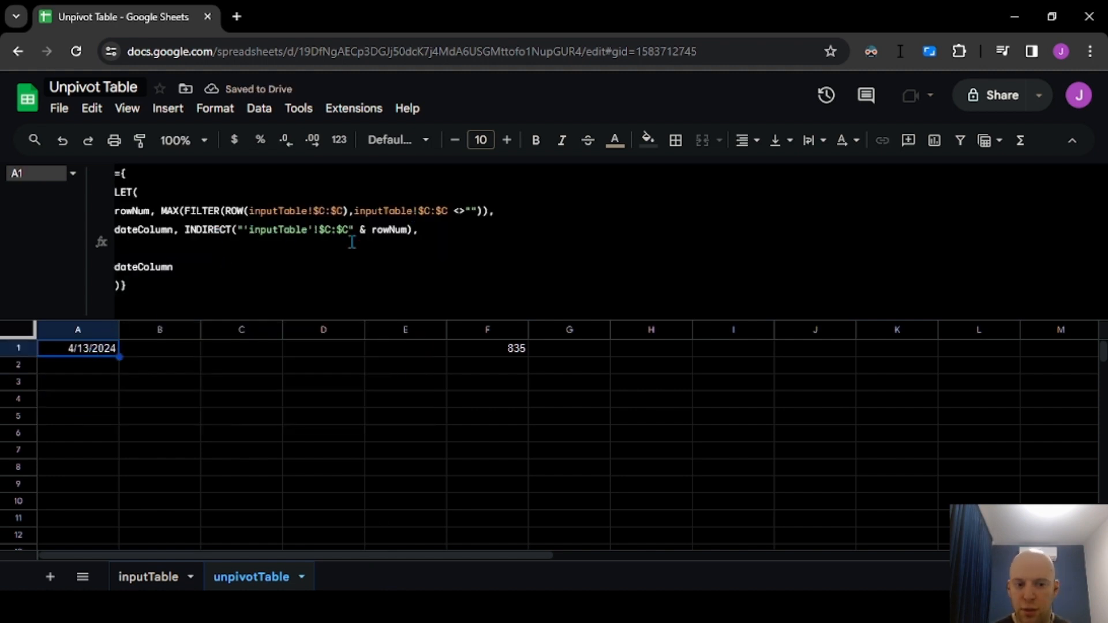
Check A1's result against the last date in inputTable's Date column, and return to unpivotTable
{"action": "left_click", "coordinate": [148, 577]}
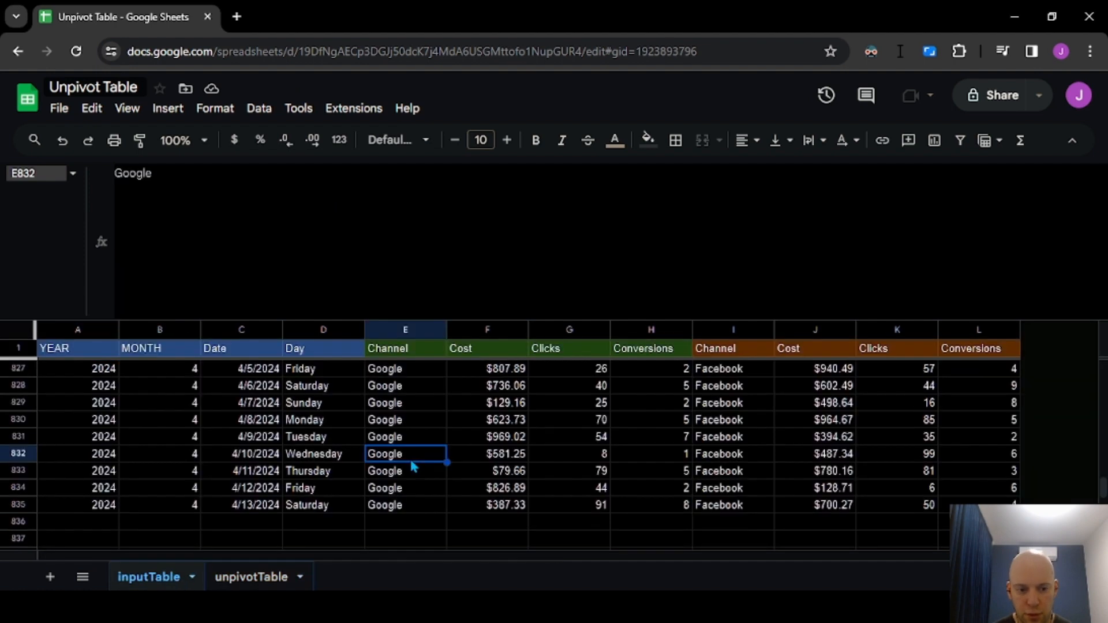
{"action": "key", "text": "Down"}
{"action": "key", "text": "Down"}
{"action": "key", "text": "Left"}
{"action": "key", "text": "Left"}
{"action": "key", "text": "Down"}
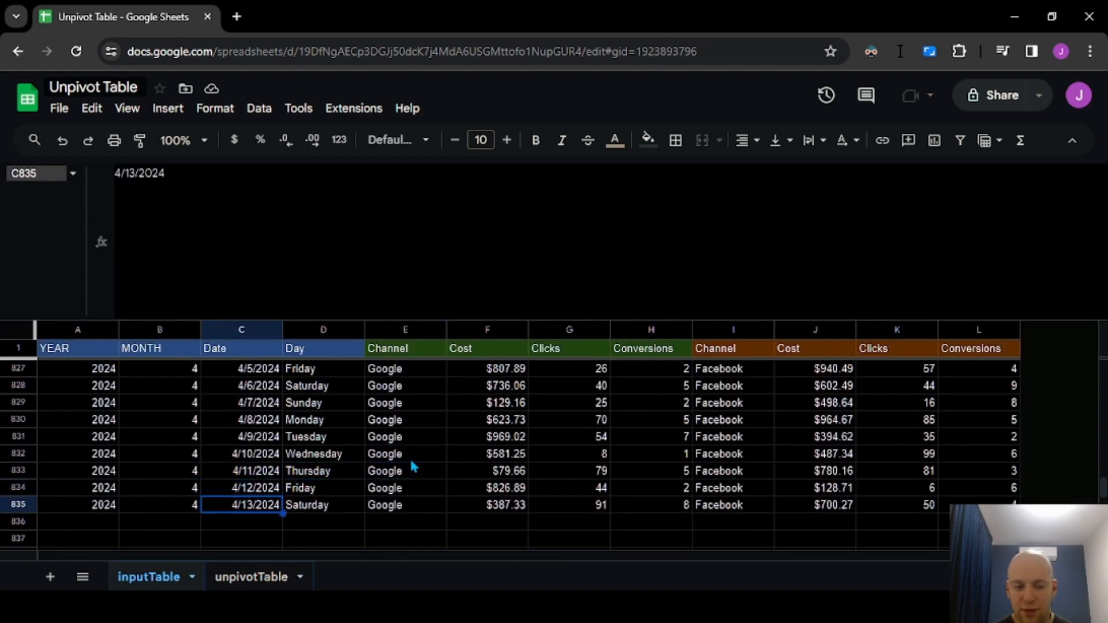
{"action": "key", "text": "ctrl+shift+Page_Down"}
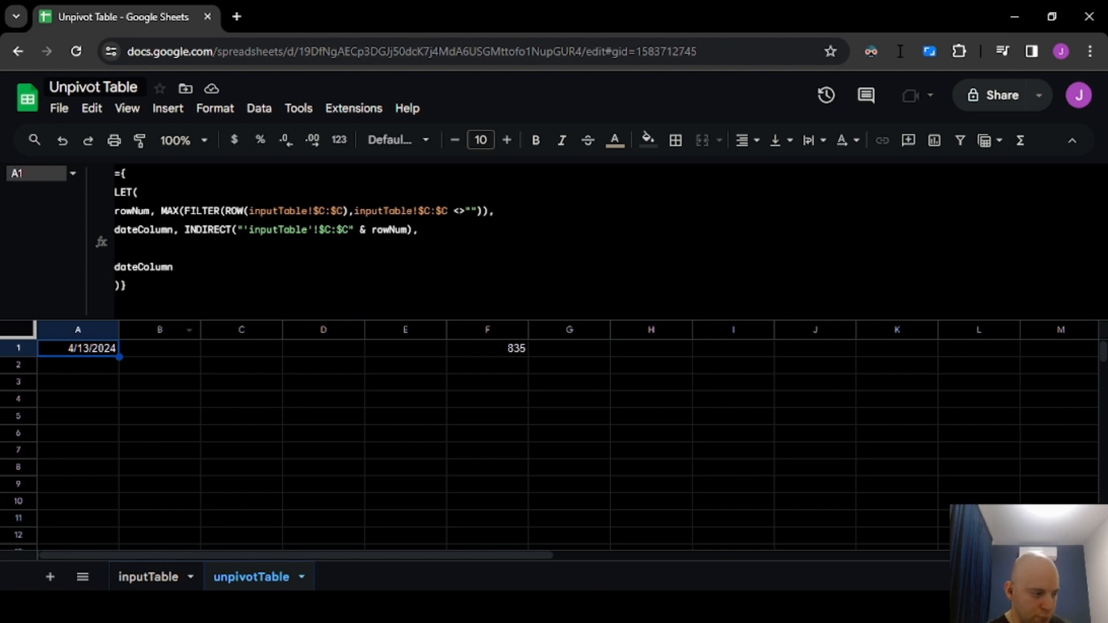
Try wrapping the LET's final dateColumn output in ARRAYFORMULA, and commit
{"action": "left_click", "coordinate": [139, 266]}
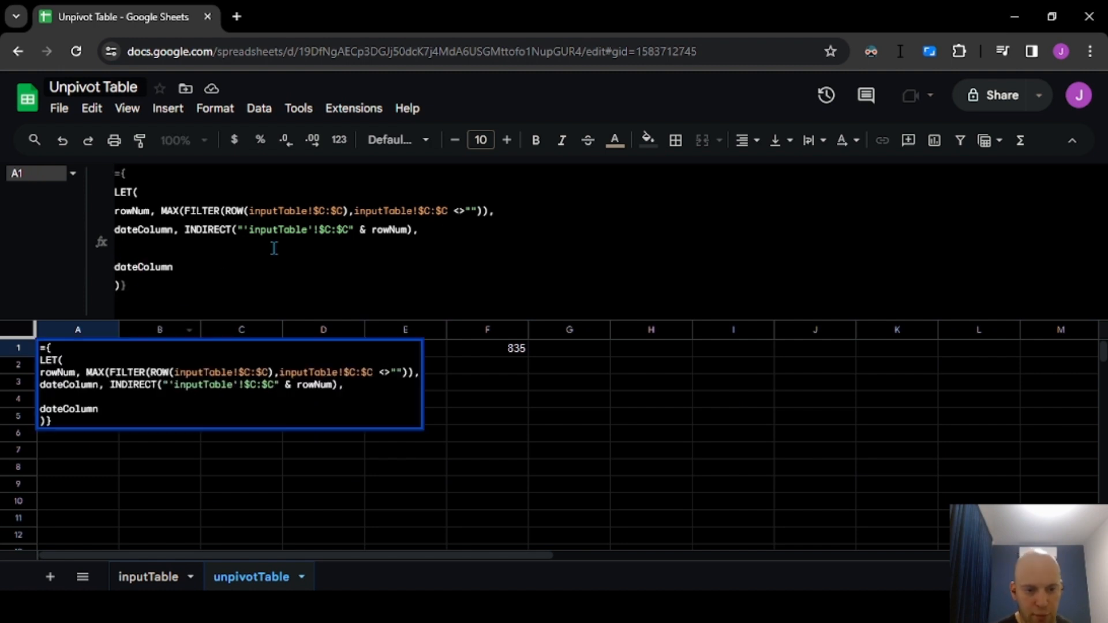
{"action": "type", "text": "ARR"}
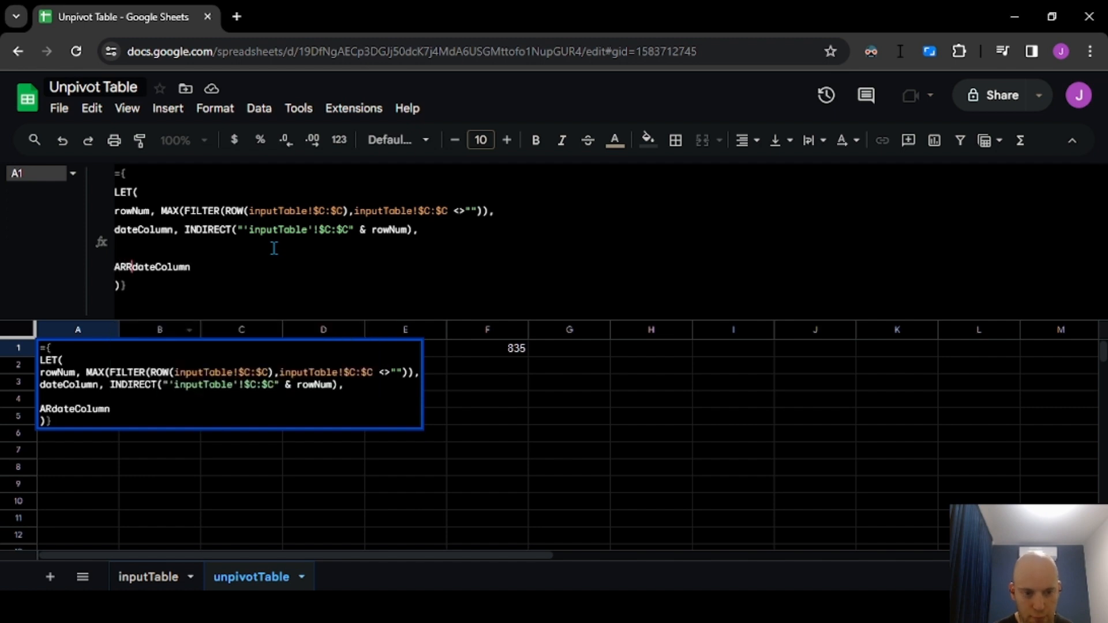
{"action": "type", "text": "AY"}
{"action": "key", "text": "Tab"}
{"action": "key", "text": "End"}
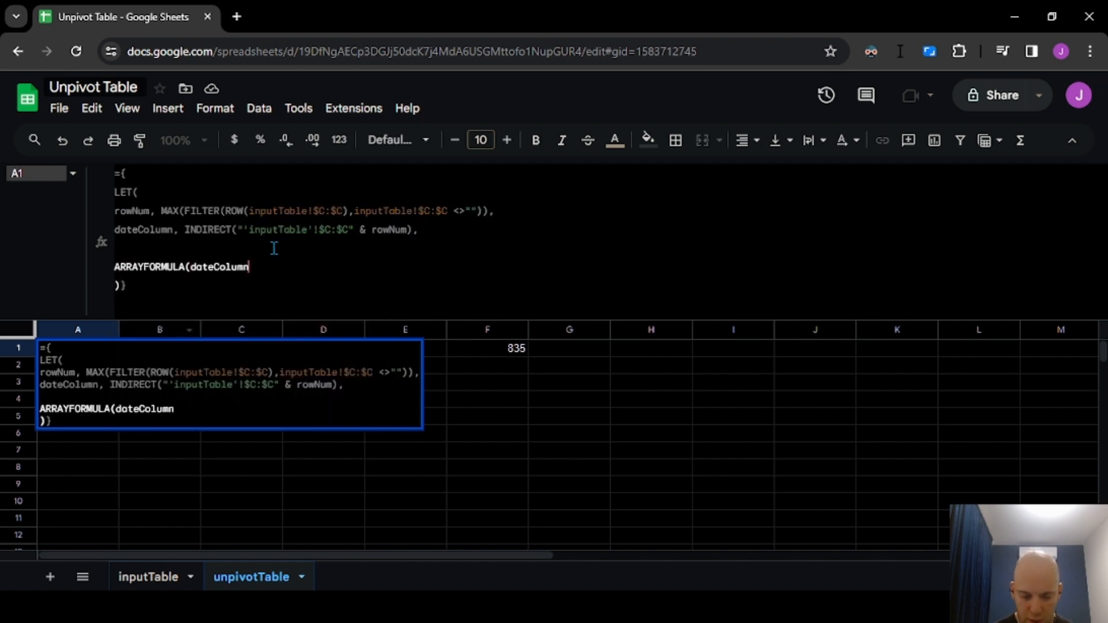
{"action": "type", "text": ")"}
{"action": "key", "text": "Return"}
{"action": "key", "text": "Up"}
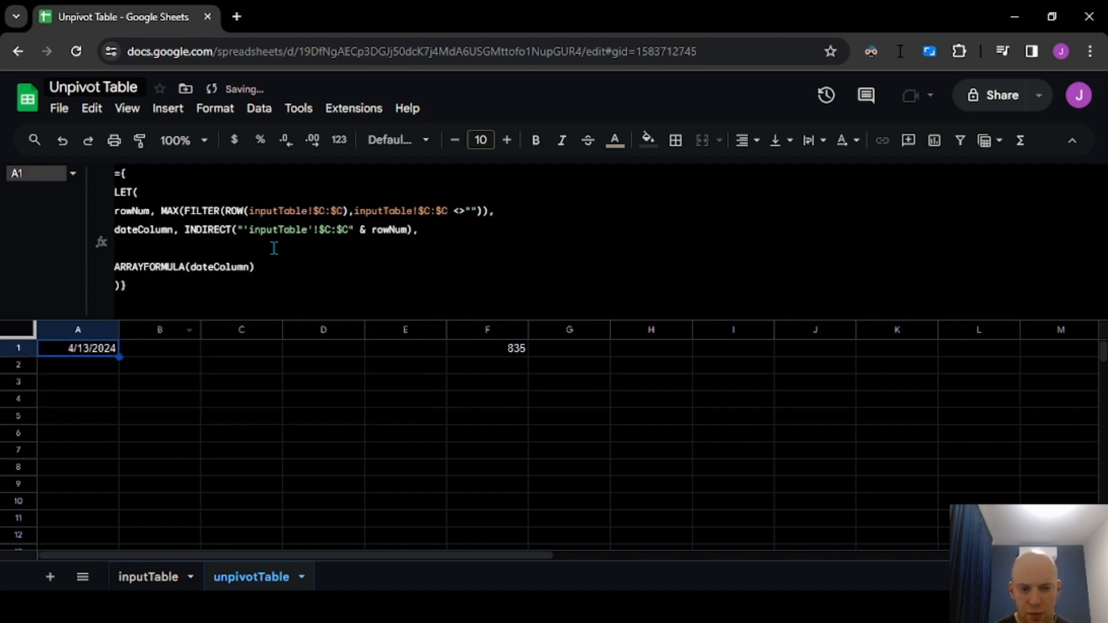
Delete the final ARRAYFORMULA(dateColumn) line from A1's LET formula, and commit
{"action": "left_click", "coordinate": [408, 267]}
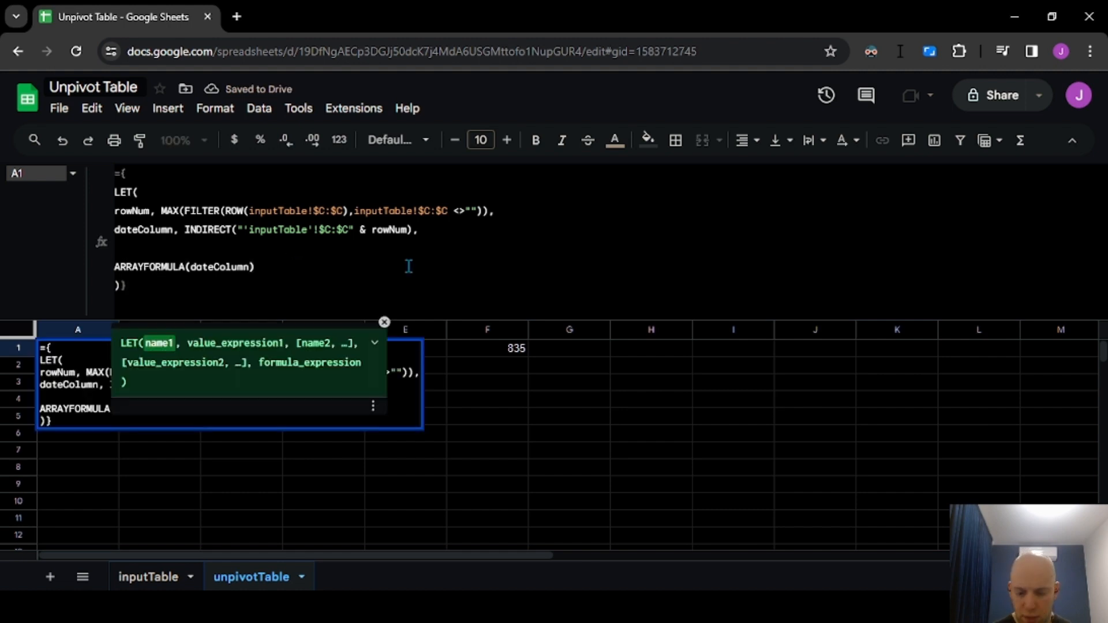
{"action": "key", "text": "shift+Home"}
{"action": "key", "text": "BackSpace"}
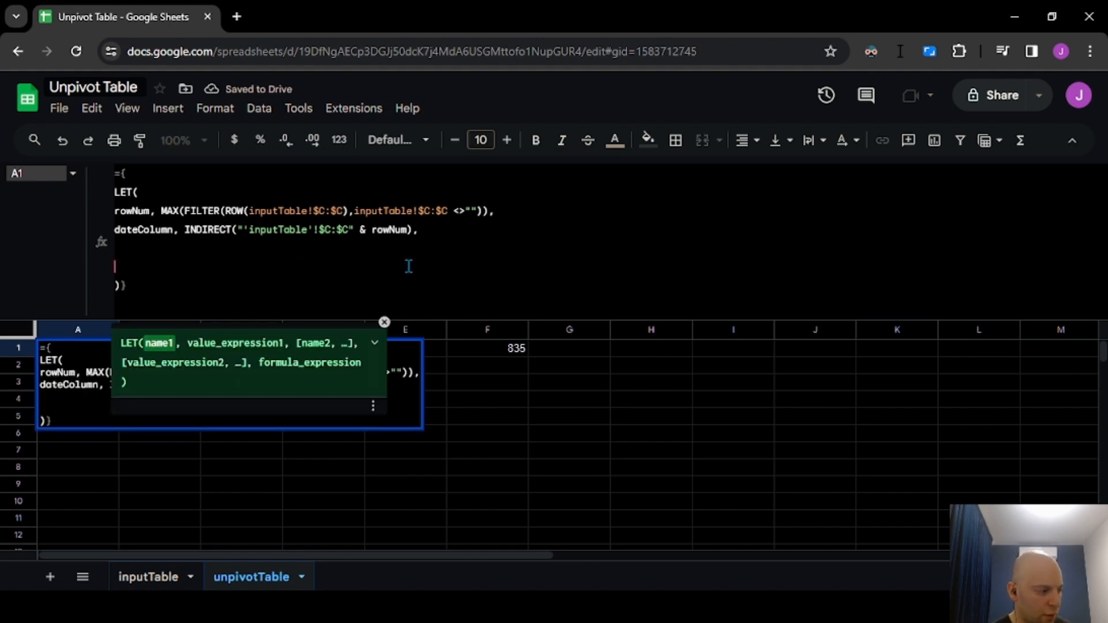
{"action": "key", "text": "Up"}
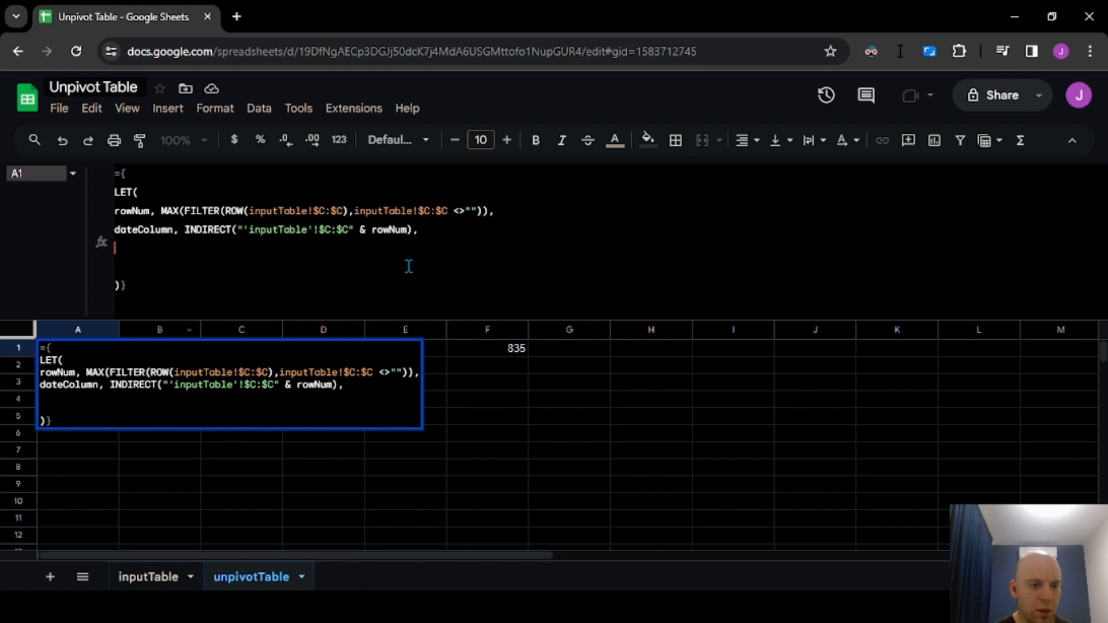
{"action": "key", "text": "Return"}
{"action": "key", "text": "Up"}
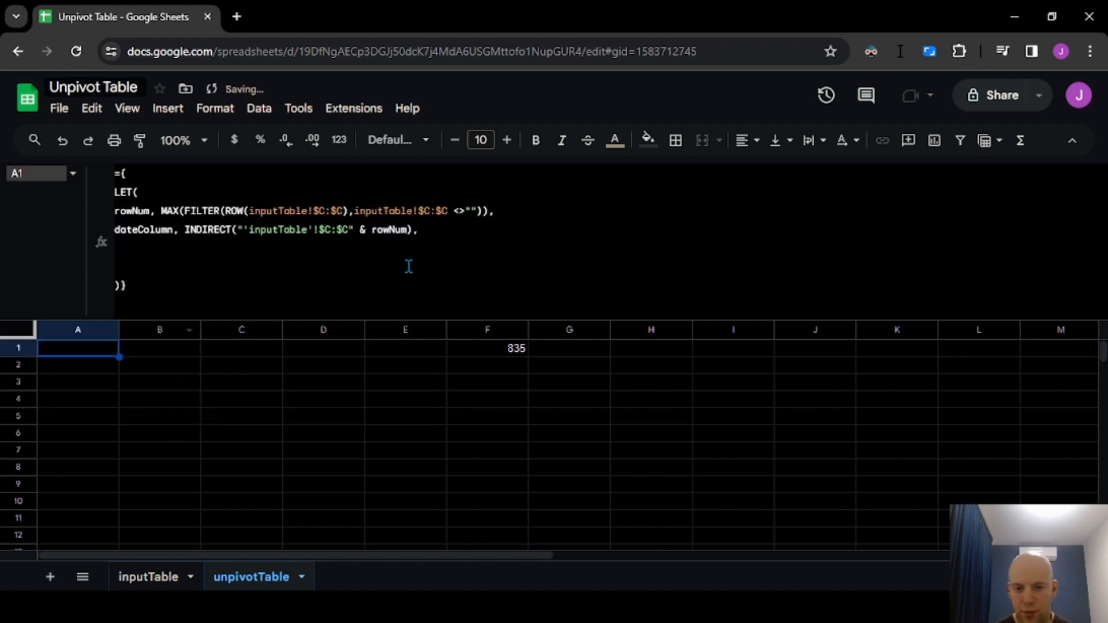
Clear the test formula in F1 of unpivotTable and return to A1
{"action": "left_click", "coordinate": [496, 349]}
{"action": "key", "text": "Delete"}
{"action": "key", "text": "Left"}
{"action": "key", "text": "Left"}
{"action": "key", "text": "Left"}
{"action": "key", "text": "Left"}
{"action": "key", "text": "Left"}
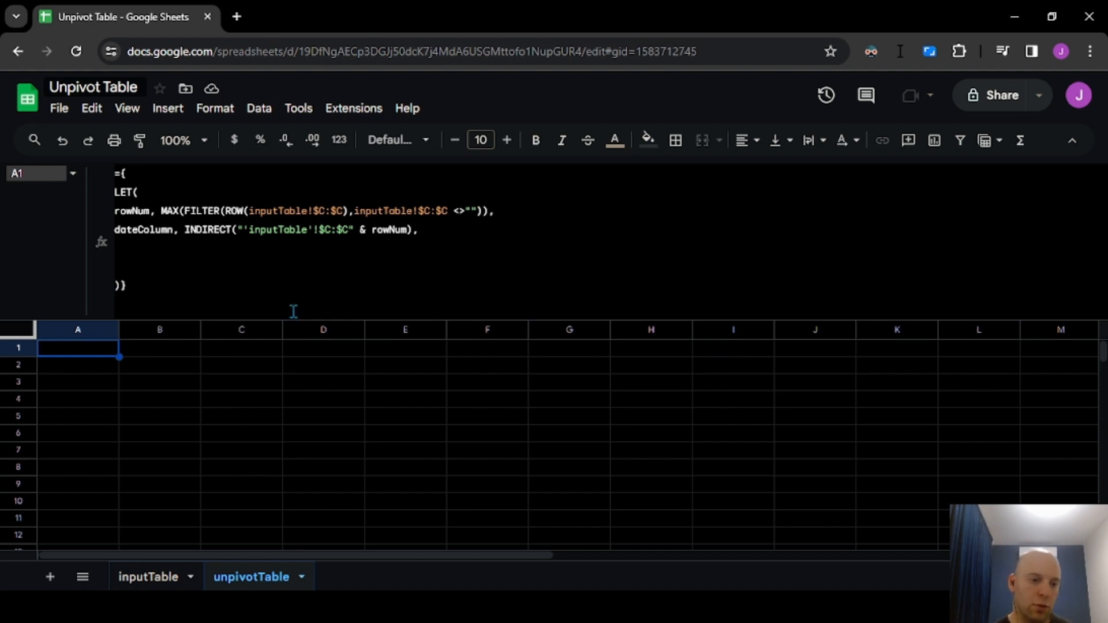
Insert a header row of four empty strings ending in a semicolon before LET in A1's array formula
{"action": "left_click", "coordinate": [202, 194]}
{"action": "type", "text": "\"\","}
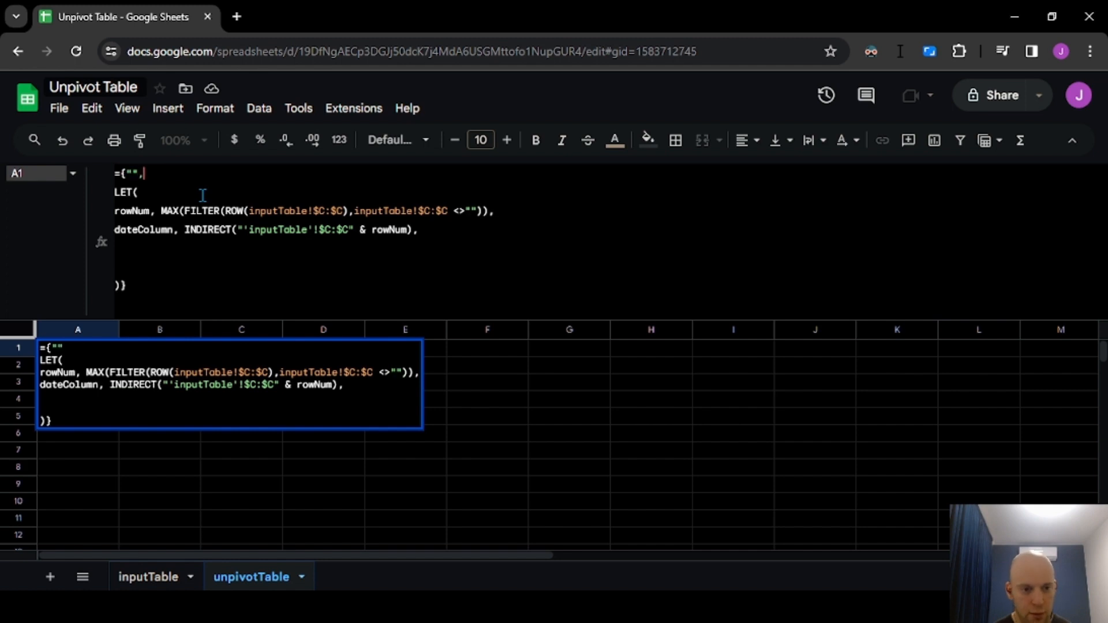
{"action": "type", "text": "\"\",\"\",\"\";"}
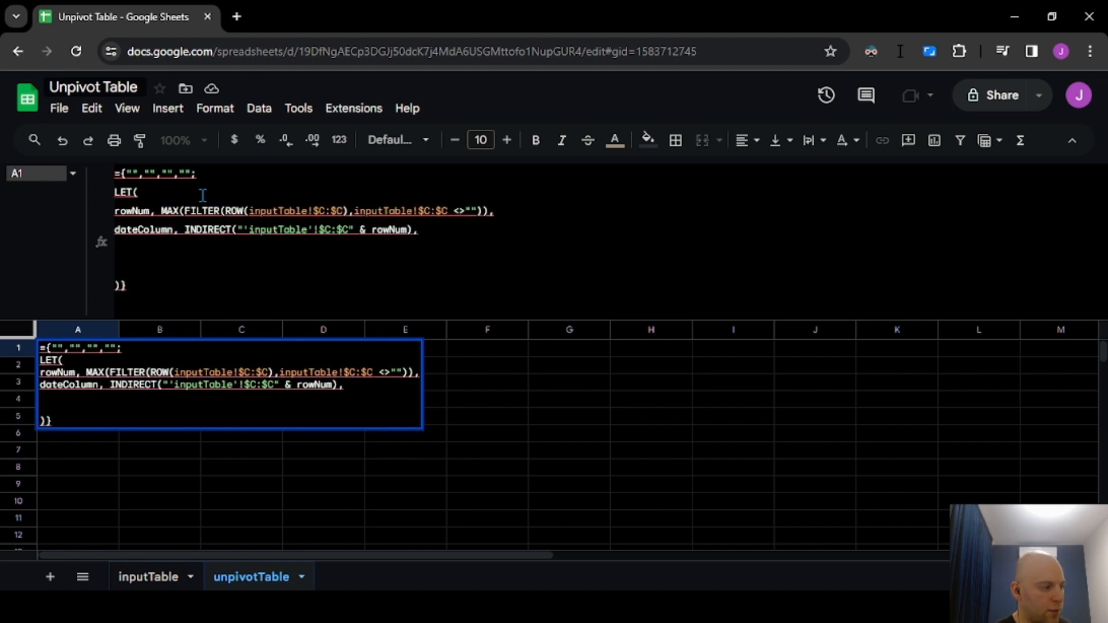
Fill the four header strings with "Date", "Channel", "Metric Name" and "Amount"
{"action": "key", "text": "Left"}
{"action": "key", "text": "Left"}
{"action": "key", "text": "Left"}
{"action": "key", "text": "Left"}
{"action": "key", "text": "Left"}
{"action": "key", "text": "Left"}
{"action": "key", "text": "Left"}
{"action": "key", "text": "Left"}
{"action": "key", "text": "Left"}
{"action": "key", "text": "Left"}
{"action": "key", "text": "Left"}
{"action": "type", "text": "Date"}
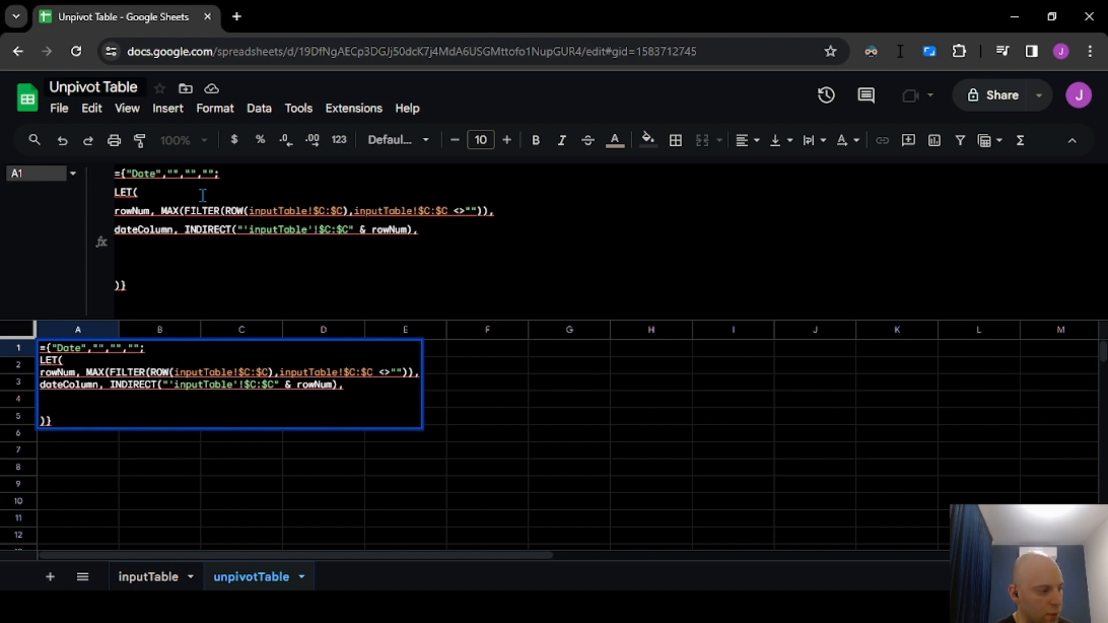
{"action": "key", "text": "Right"}
{"action": "key", "text": "Right"}
{"action": "key", "text": "Right"}
{"action": "type", "text": "Channel"}
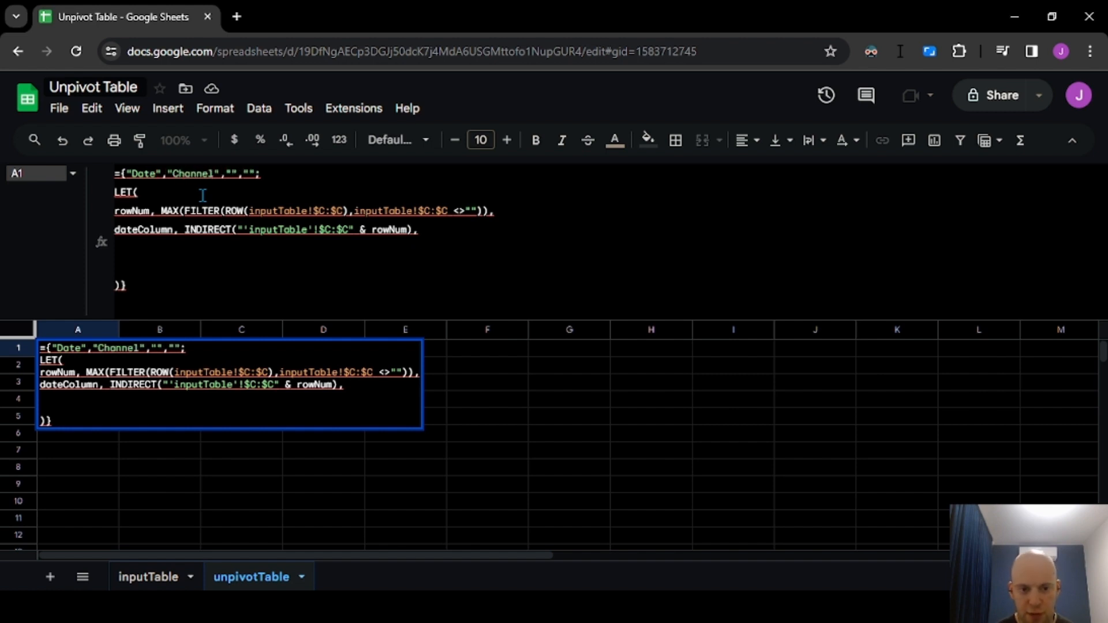
{"action": "key", "text": "Right"}
{"action": "key", "text": "Right"}
{"action": "key", "text": "Right"}
{"action": "type", "text": "Metric Name"}
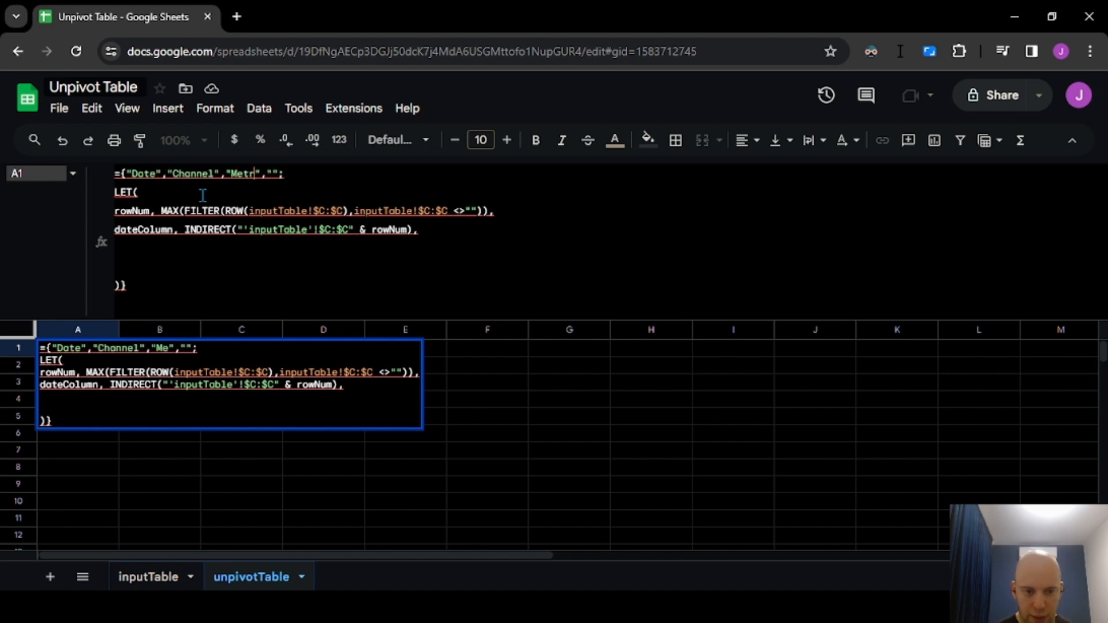
{"action": "key", "text": "Right"}
{"action": "key", "text": "Right"}
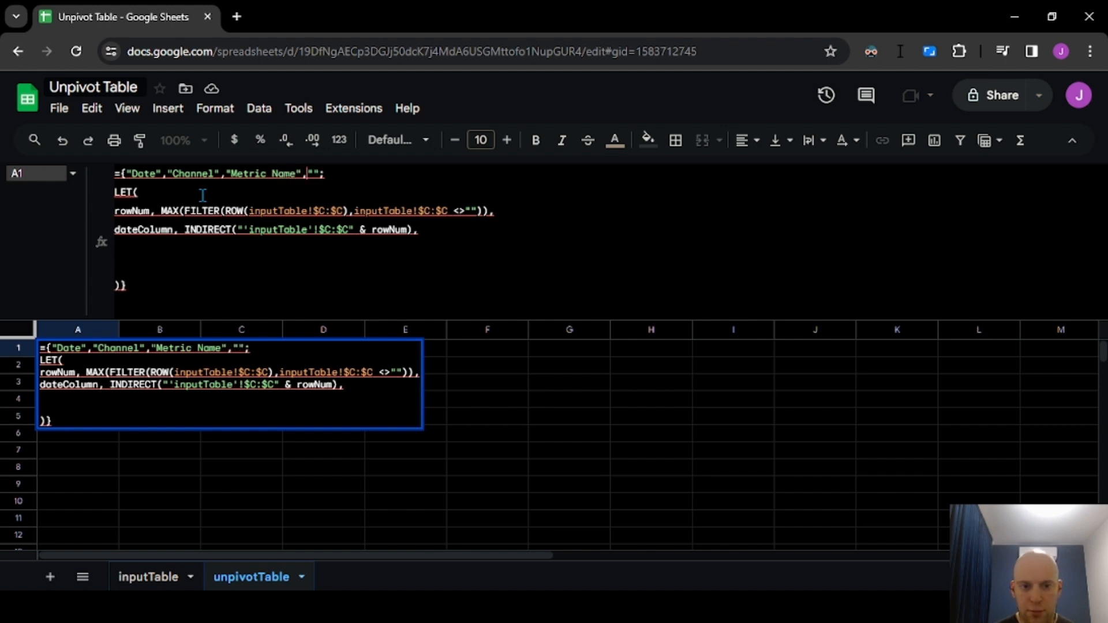
{"action": "key", "text": "Right"}
{"action": "type", "text": "Amount"}
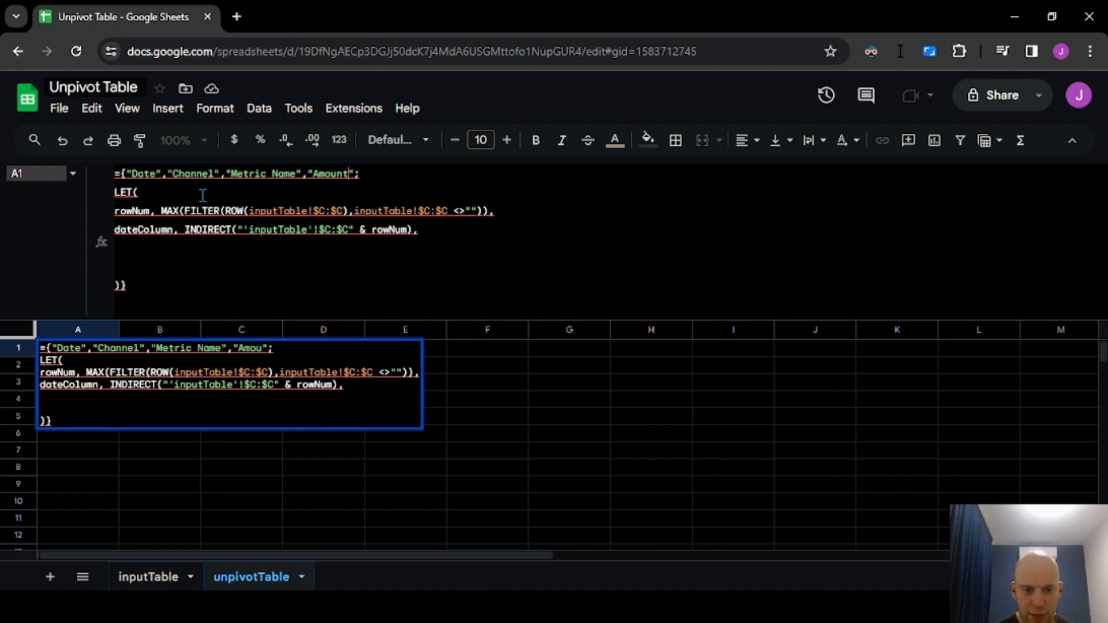
Add an inner curly-brace array below the dateColumn line, with its closing brace directly before the LET's closing parenthesis
{"action": "key", "text": "Down"}
{"action": "key", "text": "Down"}
{"action": "key", "text": "Down"}
{"action": "key", "text": "Down"}
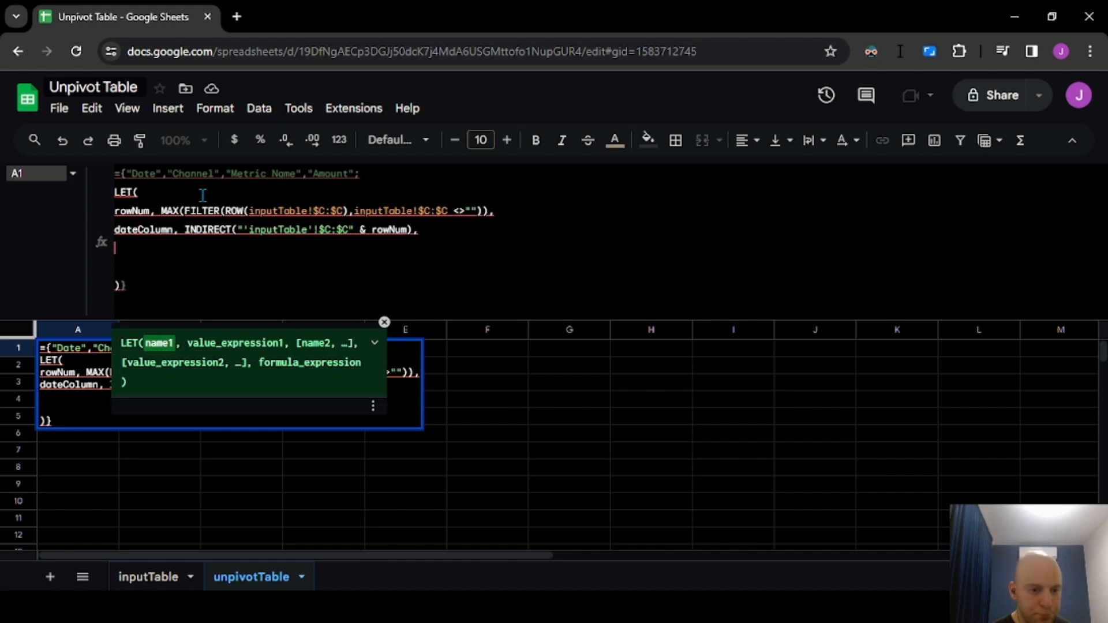
{"action": "type", "text": "{"}
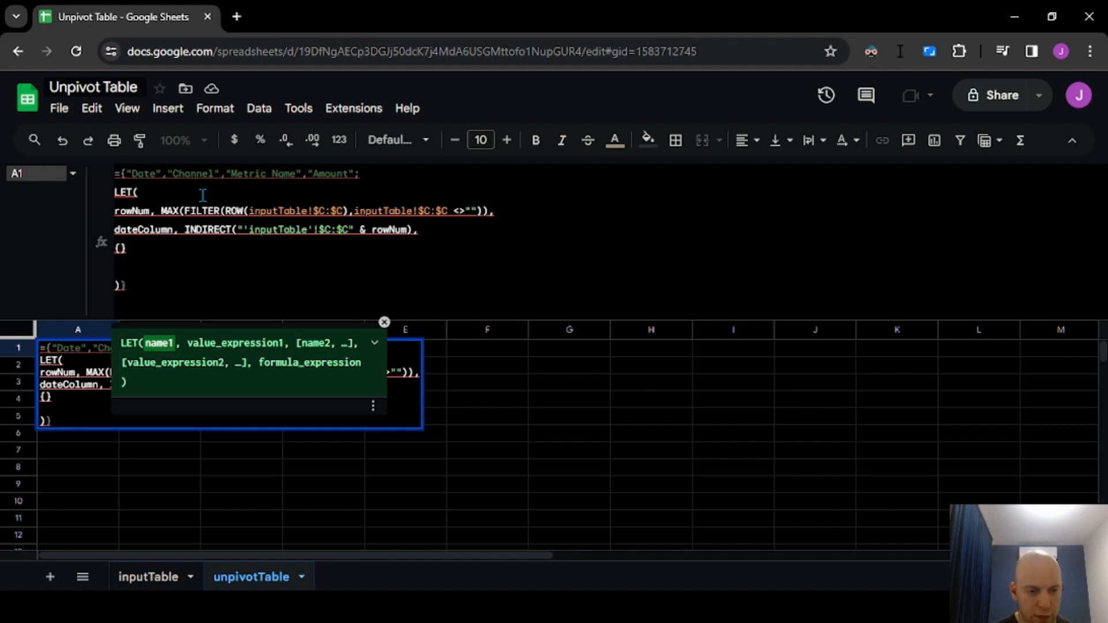
{"action": "key", "text": "ctrl+Return"}
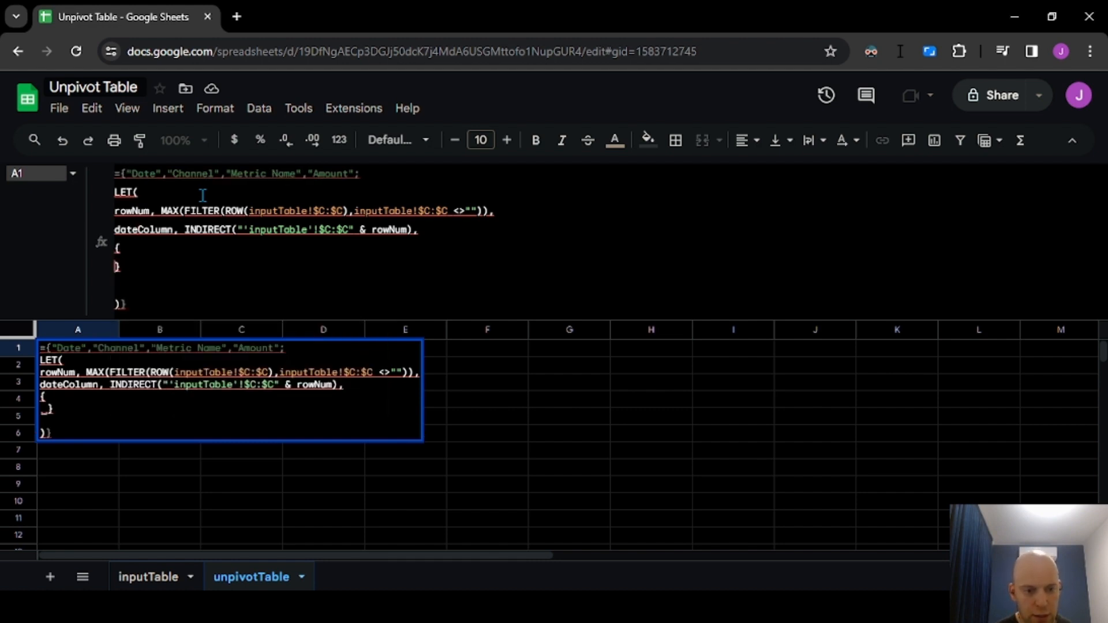
{"action": "key", "text": "Delete"}
{"action": "key", "text": "Down"}
{"action": "key", "text": "Down"}
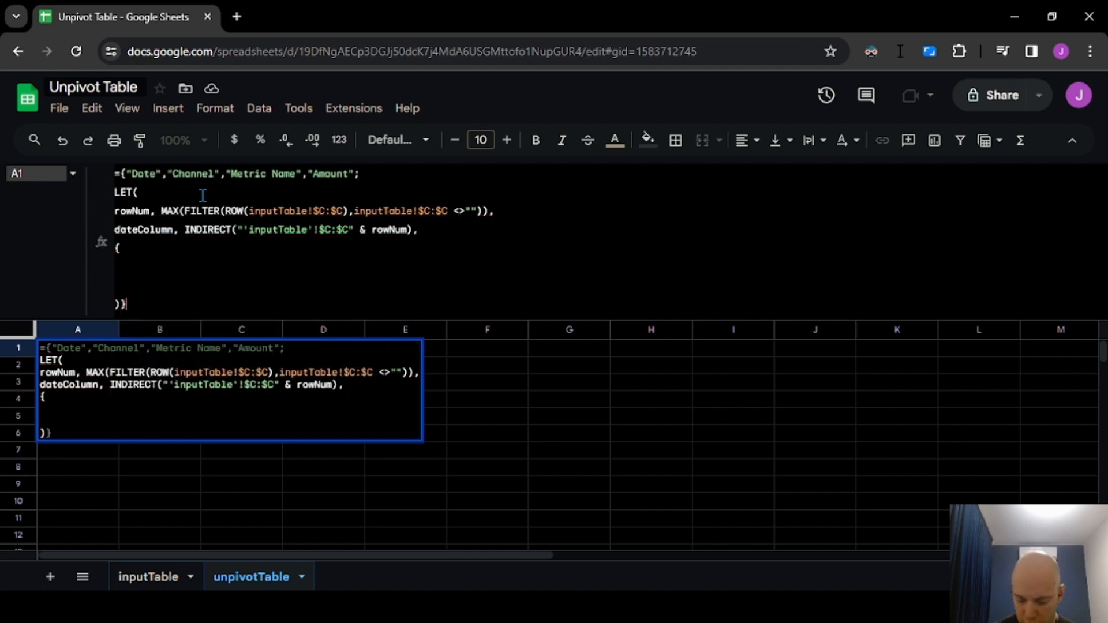
{"action": "type", "text": "}"}
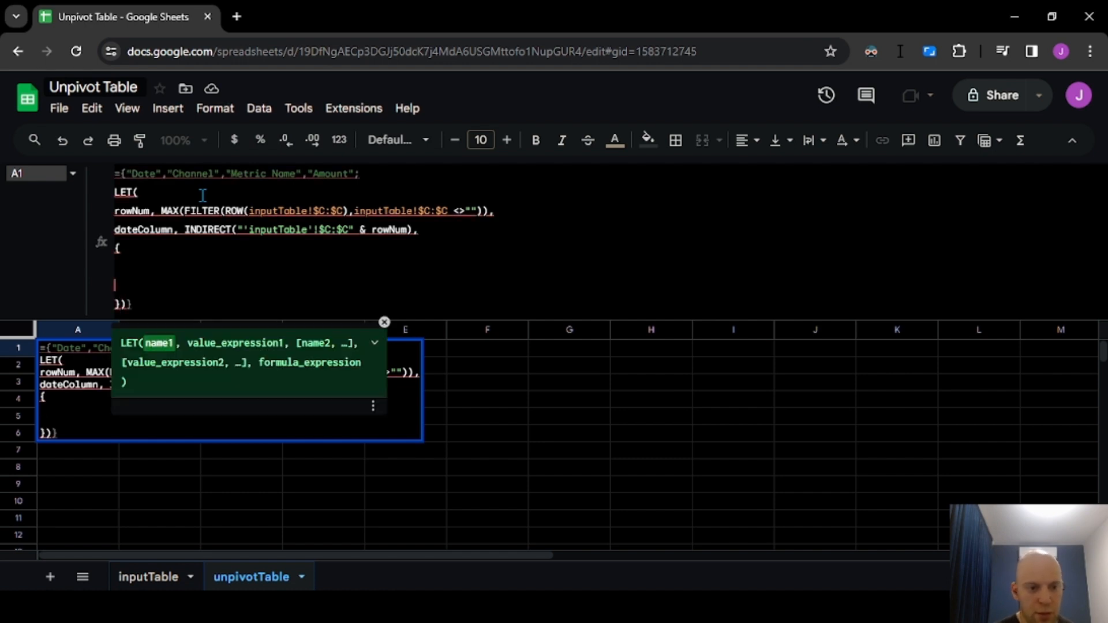
Add blank lines above the inner array's opening brace and between its braces
{"action": "key", "text": "ctrl+Return"}
{"action": "key", "text": "Down"}
{"action": "key", "text": "Down"}
{"action": "key", "text": "Down"}
{"action": "key", "text": "Down"}
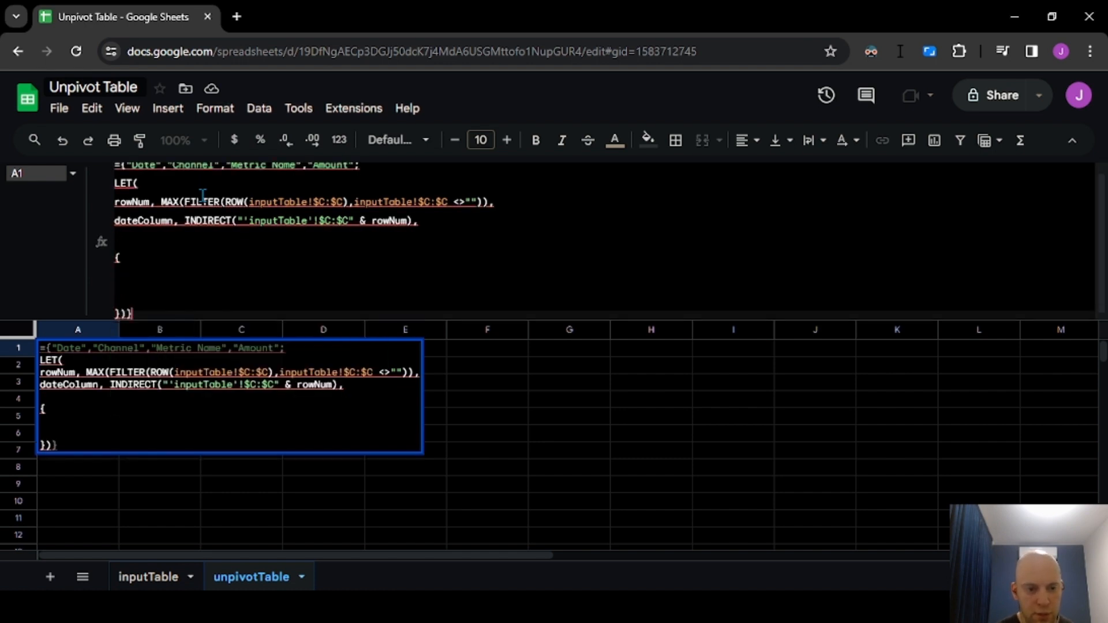
{"action": "key", "text": "Up"}
{"action": "key", "text": "Up"}
{"action": "key", "text": "Up"}
{"action": "key", "text": "Down"}
{"action": "key", "text": "ctrl+Return"}
{"action": "key", "text": "Up"}
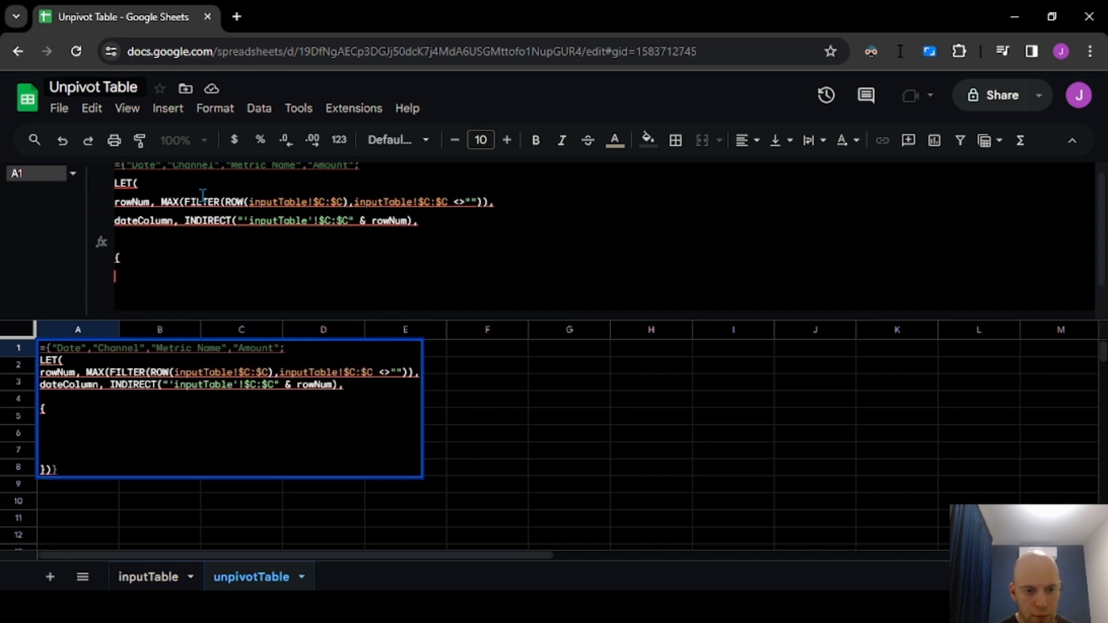
Enlarge the formula bar's height and remove the stray D1 reference after the inner array's opening brace
{"action": "left_click", "coordinate": [337, 324]}
{"action": "left_click_drag", "start_coordinate": [387, 320], "coordinate": [425, 441]}
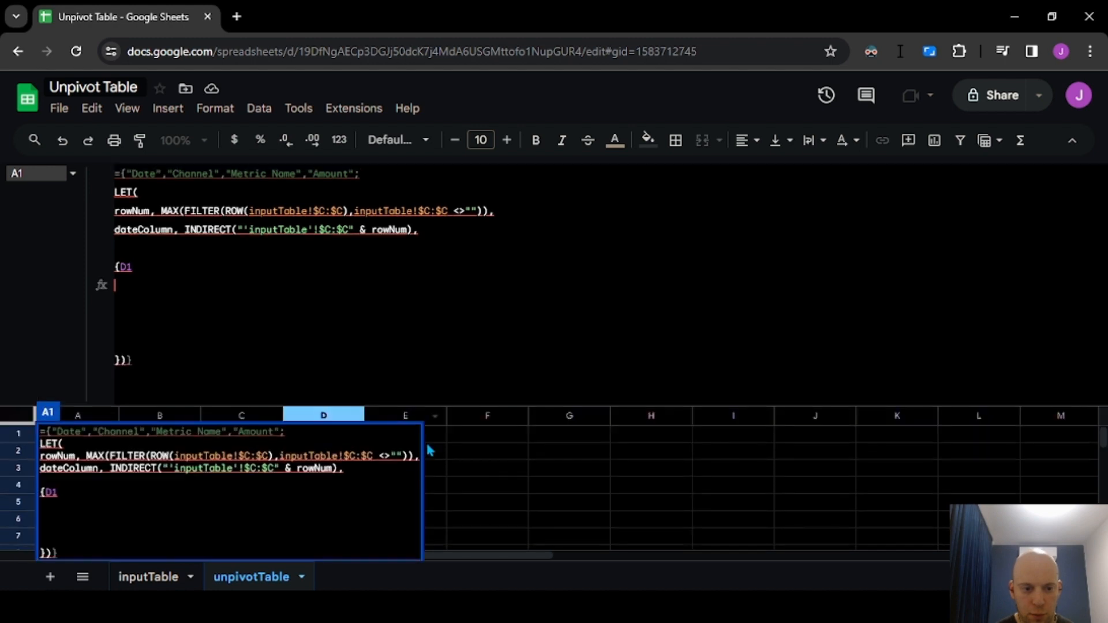
{"action": "key", "text": "BackSpace"}
{"action": "key", "text": "BackSpace"}
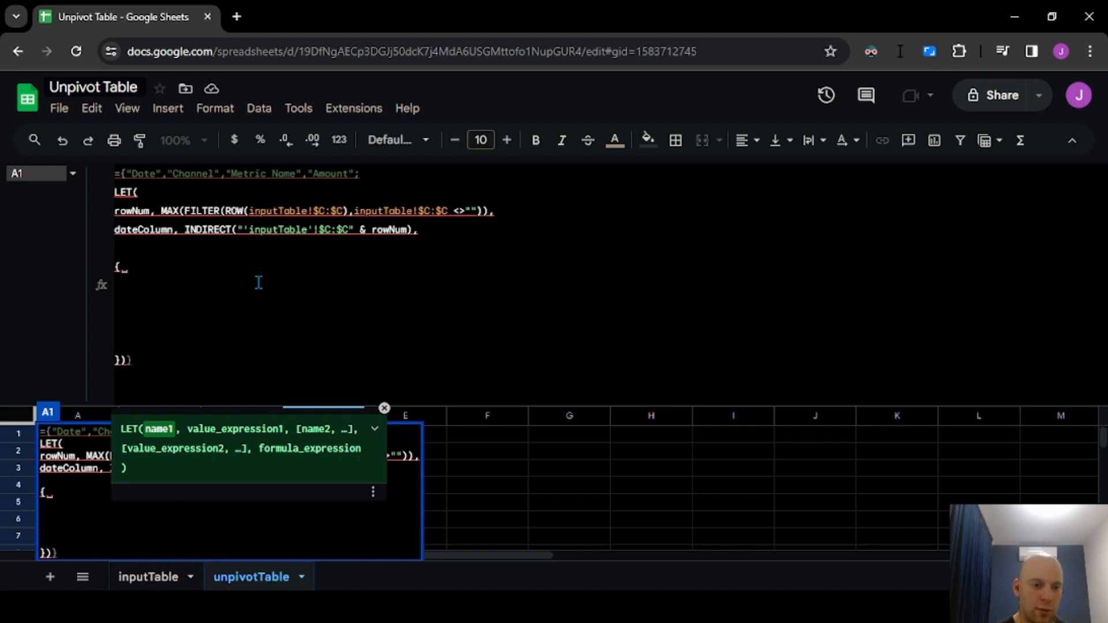
{"action": "key", "text": "ctrl+z"}
{"action": "left_click", "coordinate": [259, 283]}
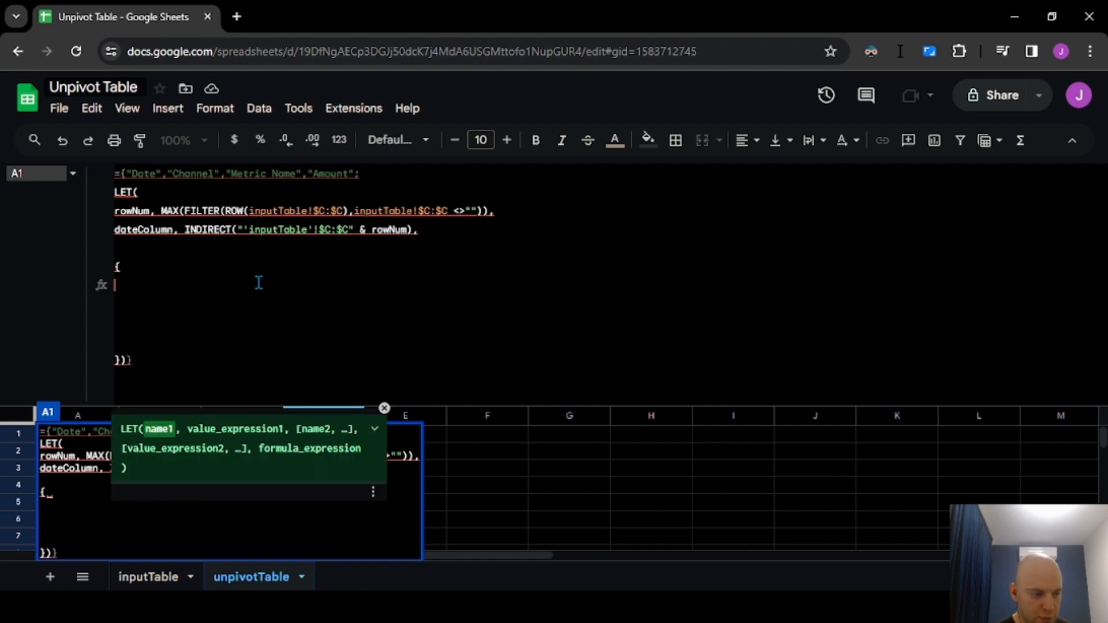
Enter ARRAYFORMULA(IF(dateColumn <> "", dateColumn,"")) as the first column of the inner array
{"action": "type", "text": "ARR"}
{"action": "key", "text": "Tab"}
{"action": "type", "text": "IF"}
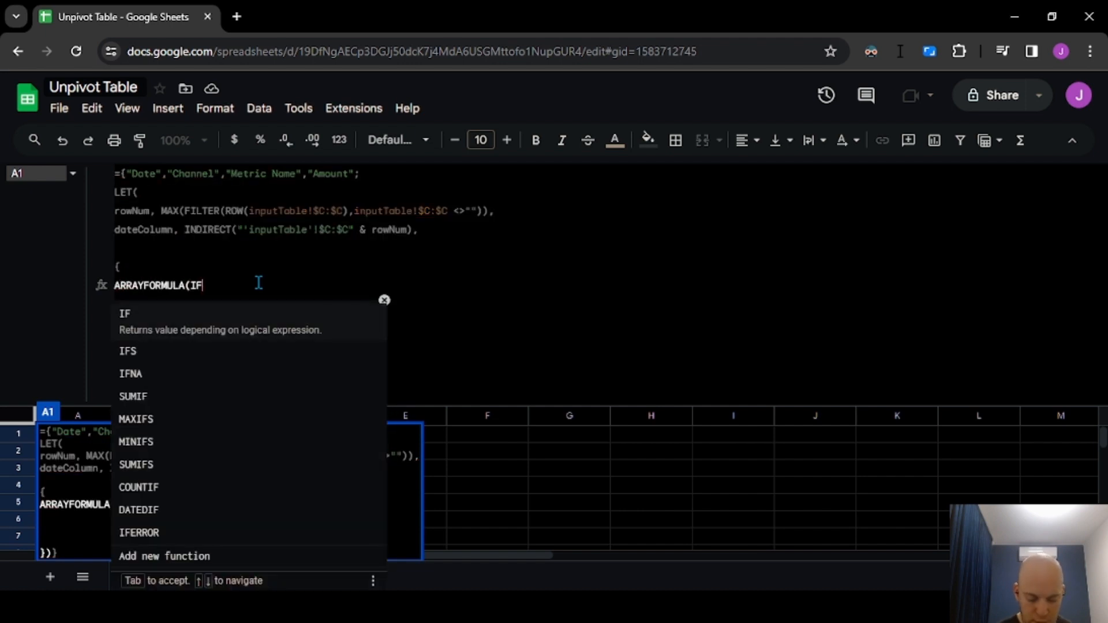
{"action": "type", "text": "(da"}
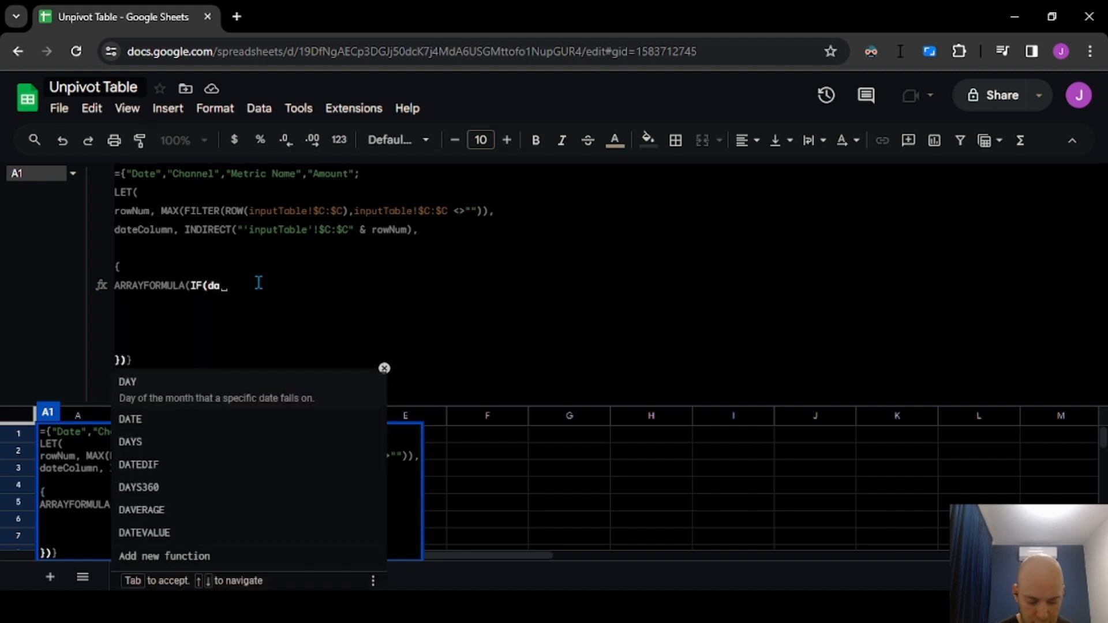
{"action": "type", "text": "teColumn"}
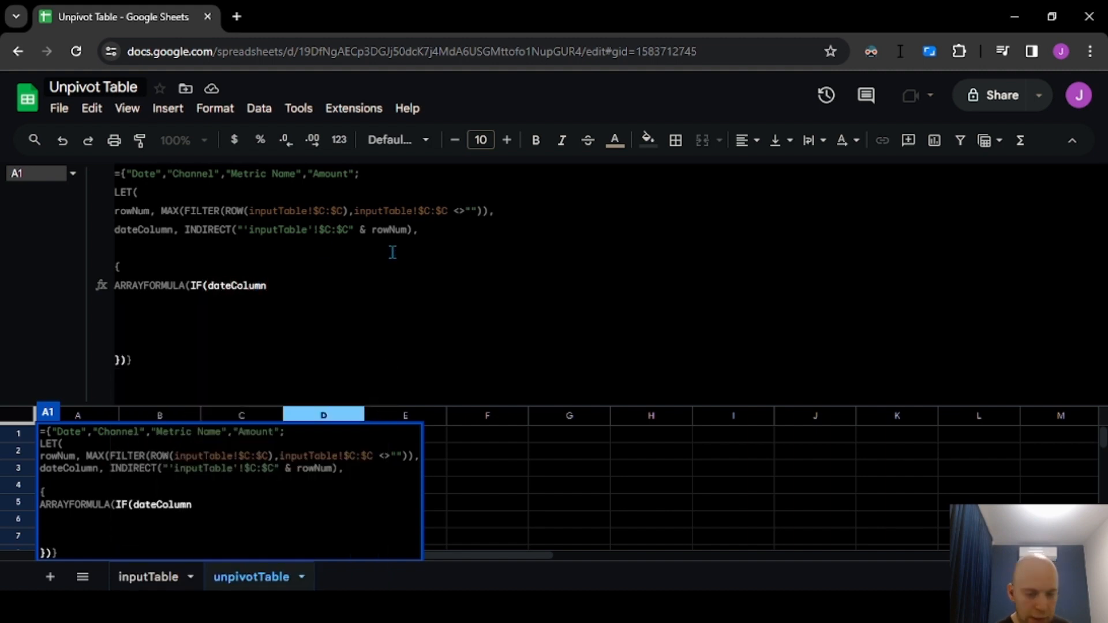
{"action": "type", "text": " <> \"\""}
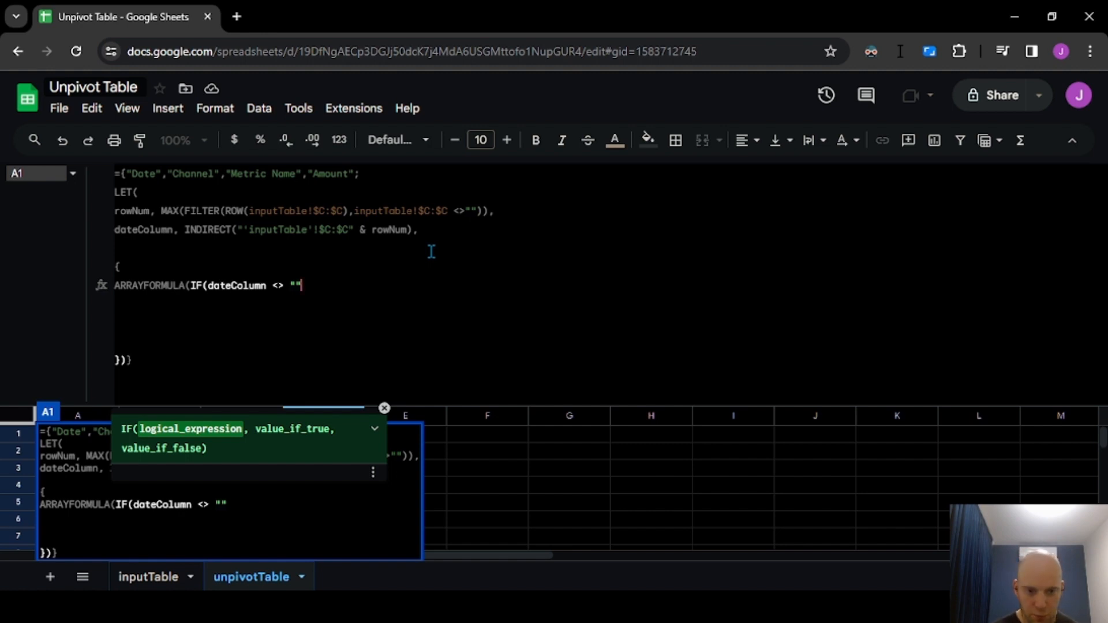
{"action": "type", "text": ", dateColumn"}
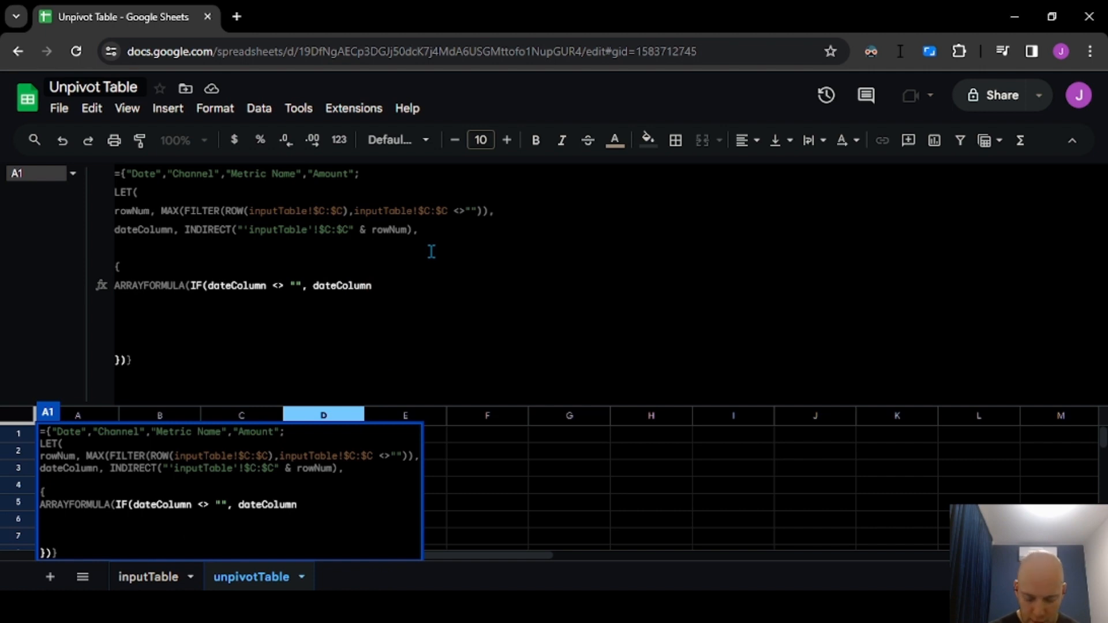
{"action": "type", "text": ",\"\""}
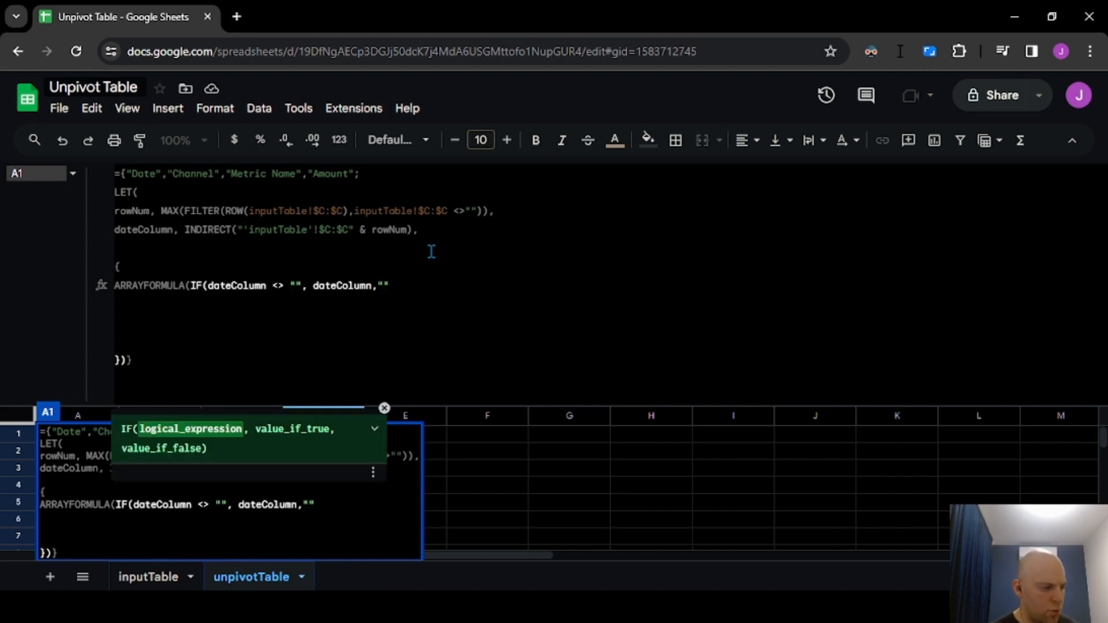
{"action": "type", "text": "))"}
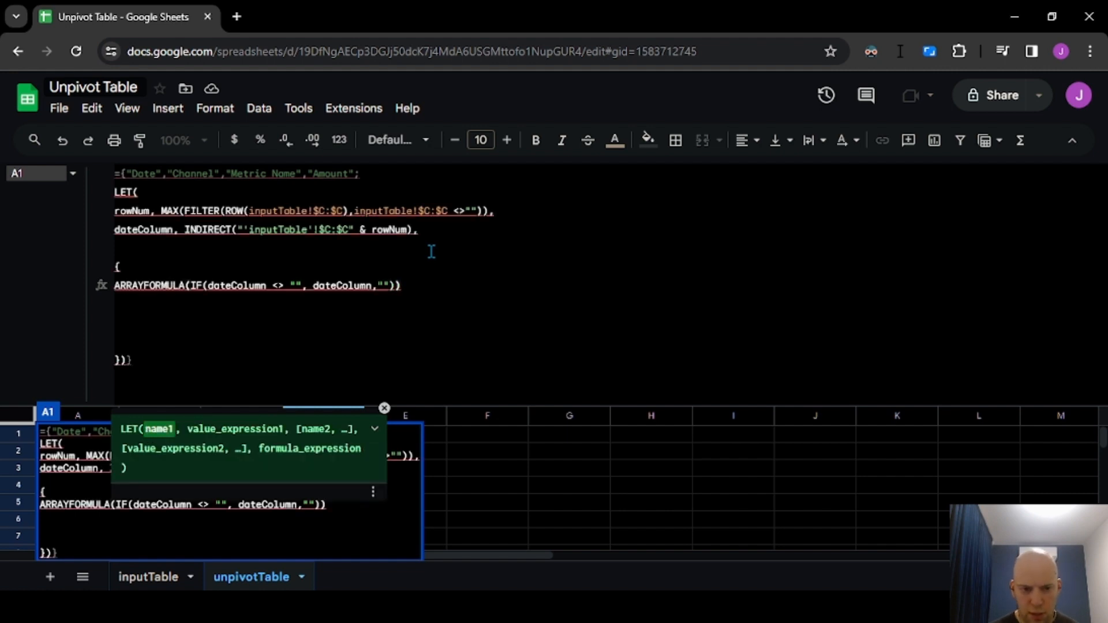
Reduce the header row in A1's formula to "Date" only, keeping the semicolon, and commit
{"action": "key", "text": "ctrl+Home"}
{"action": "key", "text": "Right"}
{"action": "key", "text": "Right"}
{"action": "key", "text": "Right"}
{"action": "key", "text": "Right"}
{"action": "key", "text": "Right"}
{"action": "key", "text": "Right"}
{"action": "key", "text": "Right"}
{"action": "key", "text": "Right"}
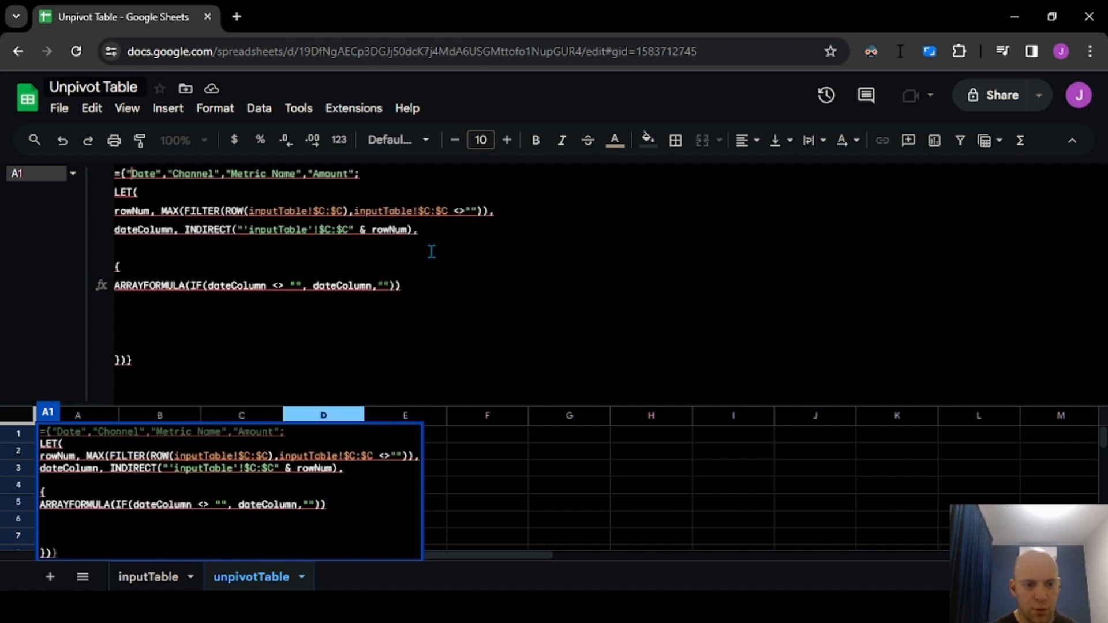
{"action": "key", "text": "shift+End"}
{"action": "key", "text": "shift+Left"}
{"action": "key", "text": "BackSpace"}
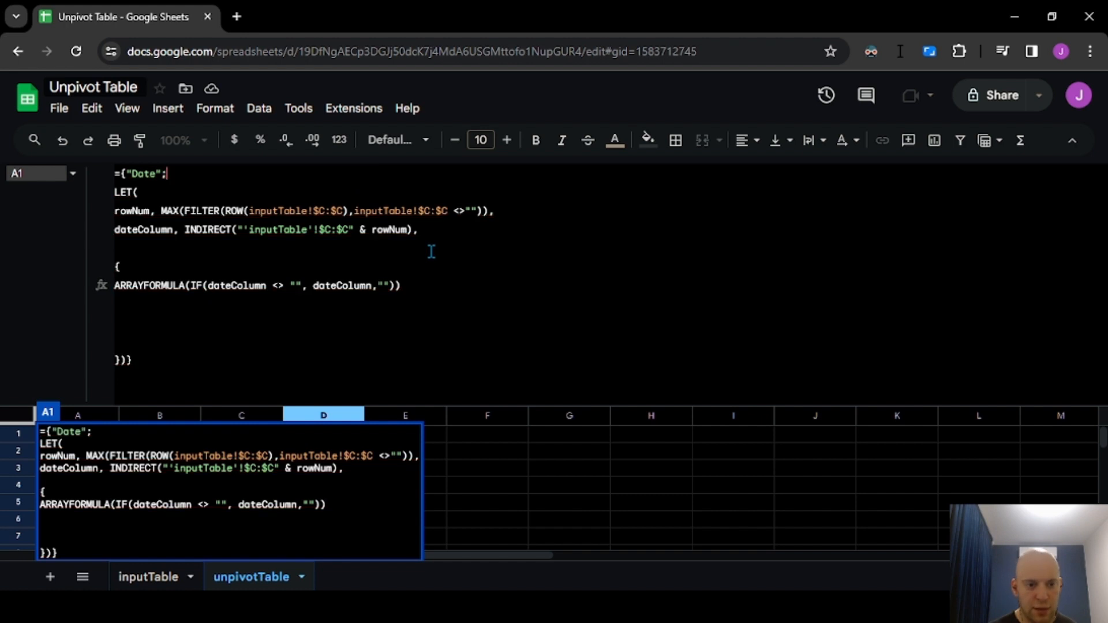
{"action": "key", "text": "Return"}
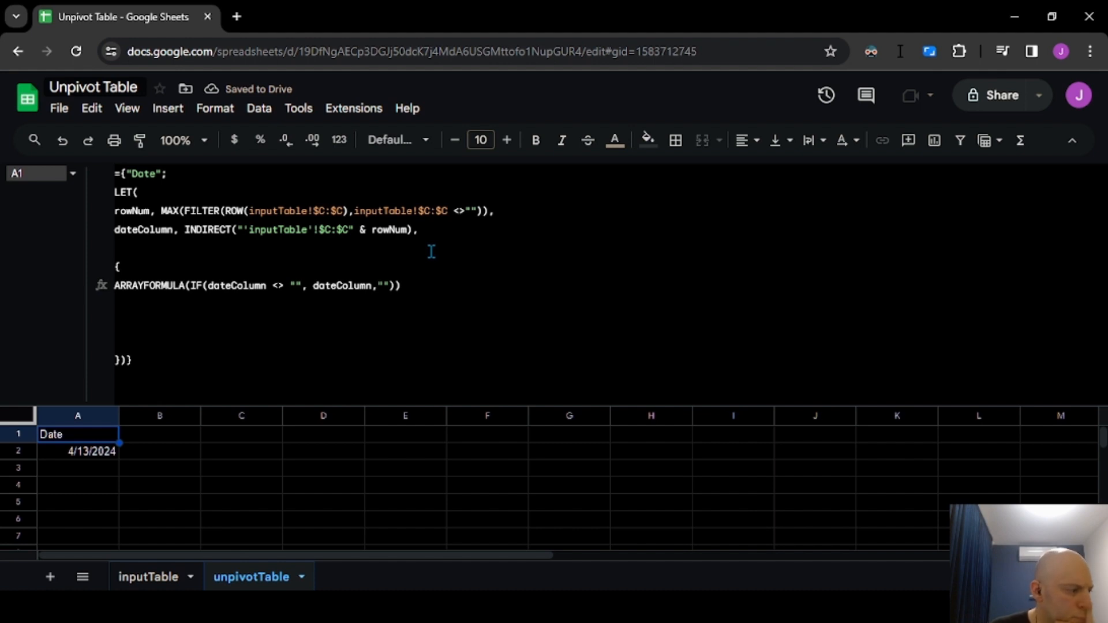
Examine the output in A2 below the Date header against A1's formula
{"action": "key", "text": "Down"}
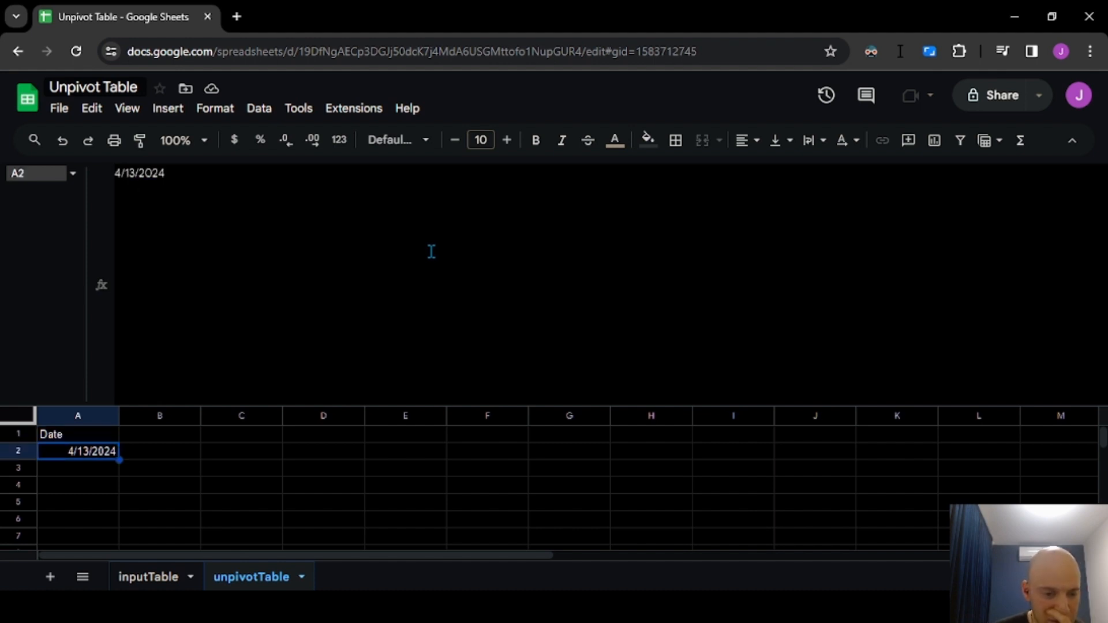
{"action": "key", "text": "Up"}
{"action": "key", "text": "Down"}
{"action": "key", "text": "Up"}
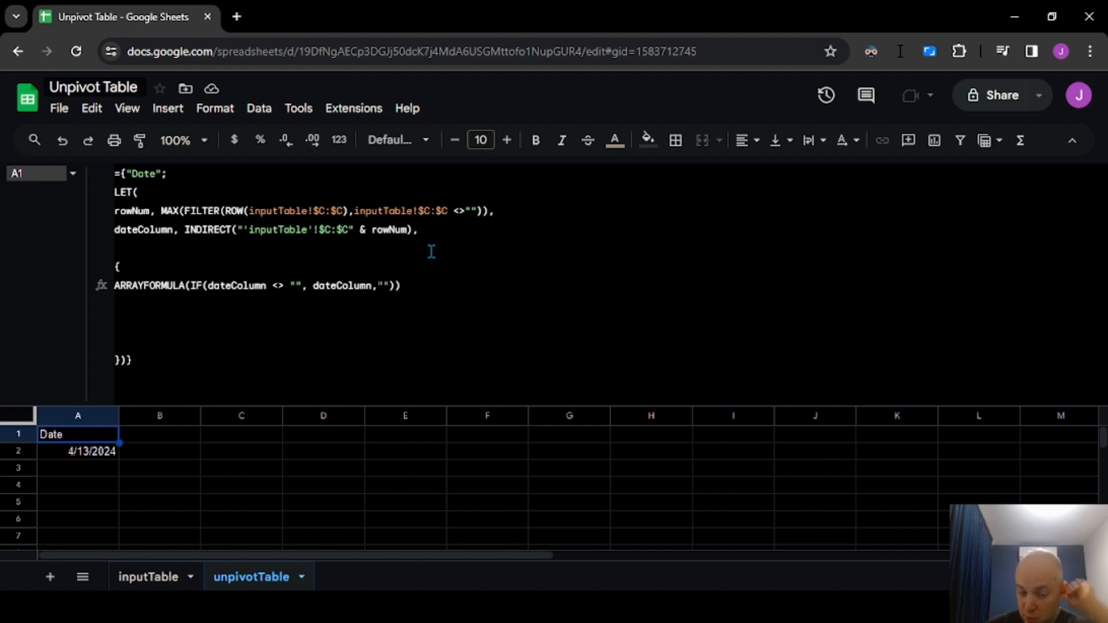
Add a comma after the first ARRAYFORMULA and start a second line with ARRAYFORMULA(IF(dateColumn <> "", in A1's inner array
{"action": "left_click", "coordinate": [393, 296]}
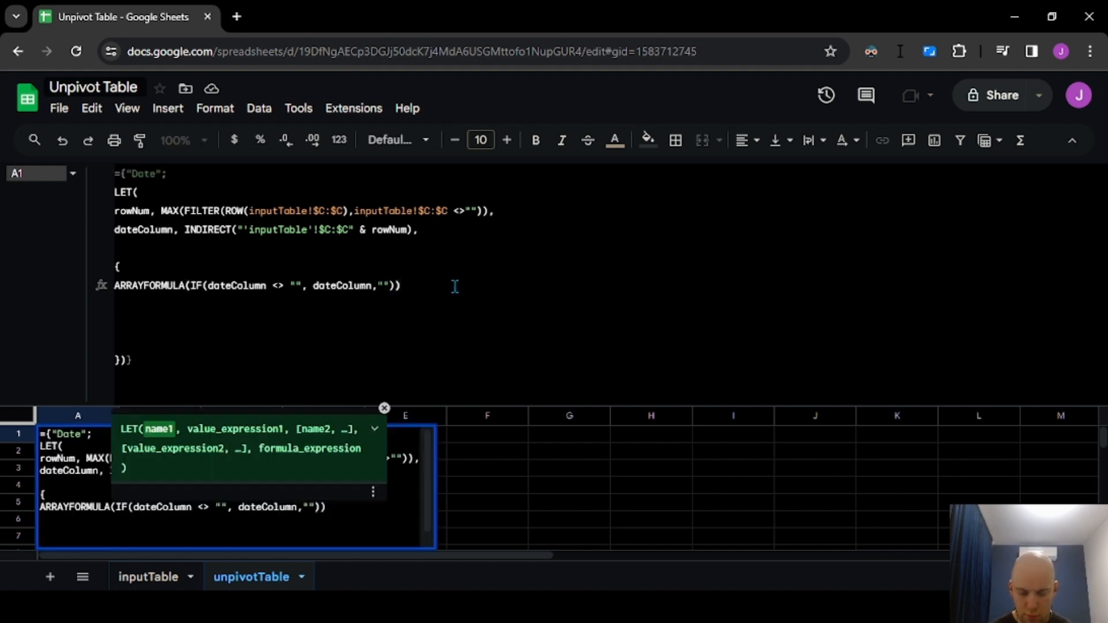
{"action": "type", "text": ","}
{"action": "key", "text": "Return"}
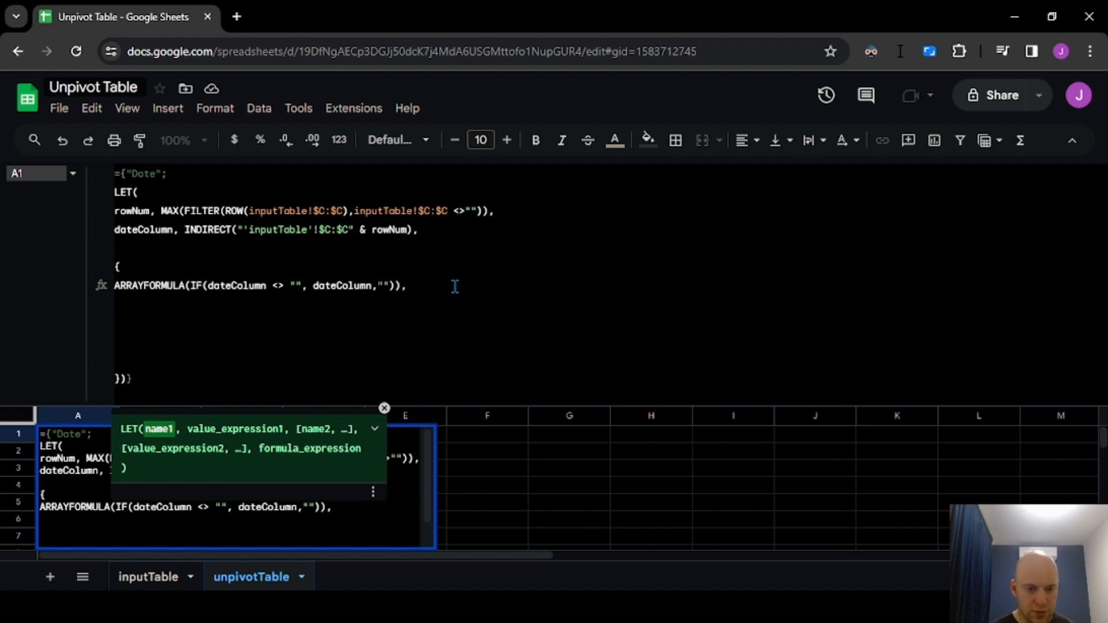
{"action": "type", "text": "ARR"}
{"action": "key", "text": "Tab"}
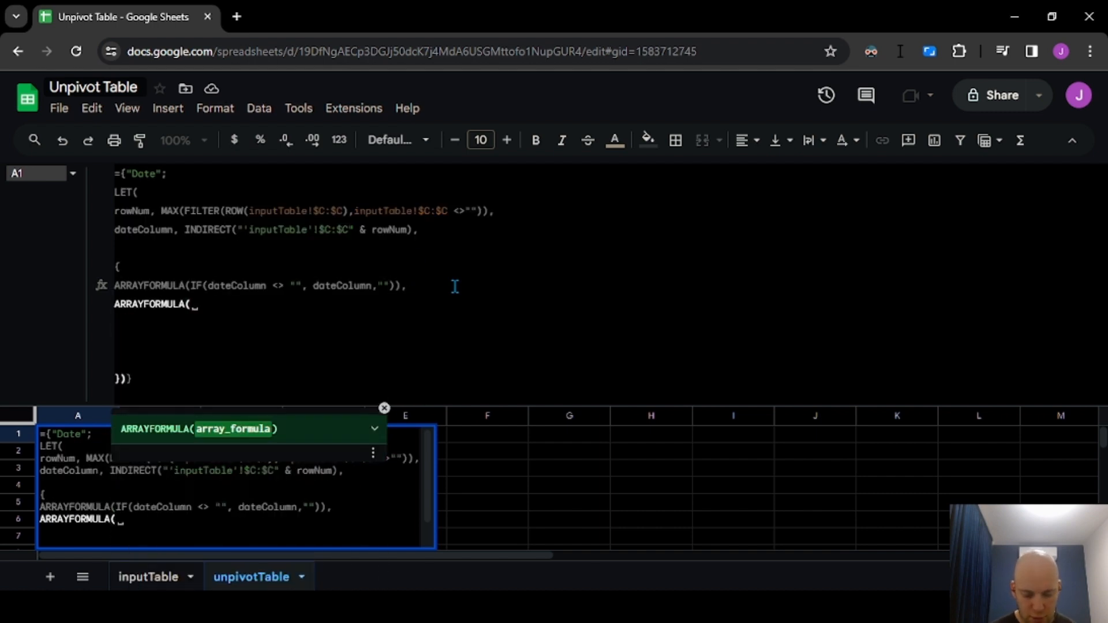
{"action": "type", "text": "IF(date"}
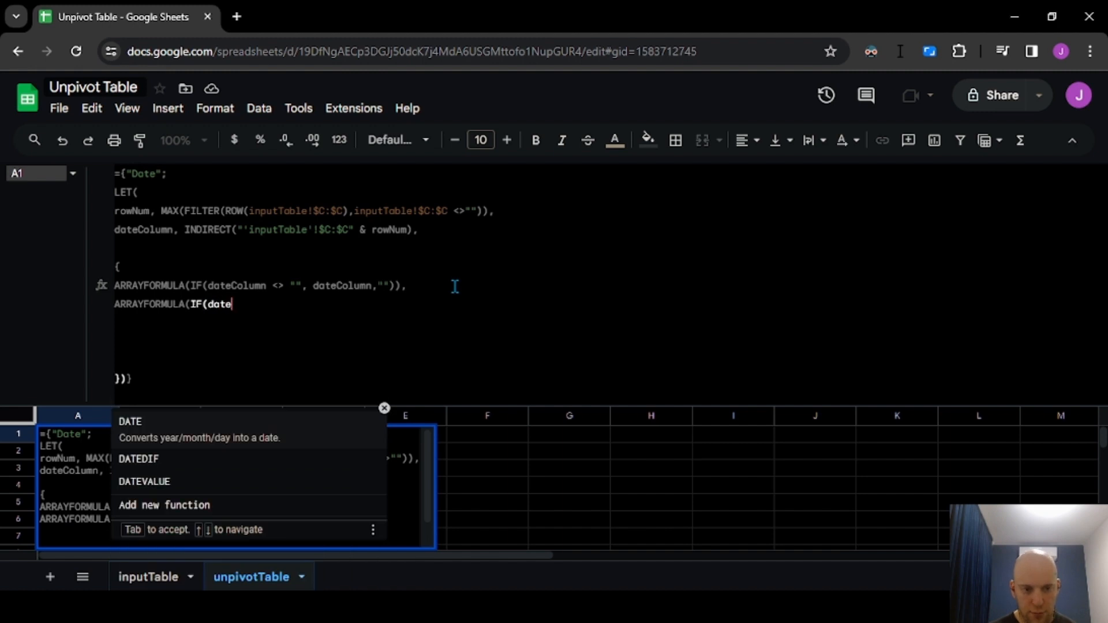
{"action": "type", "text": "Column <"}
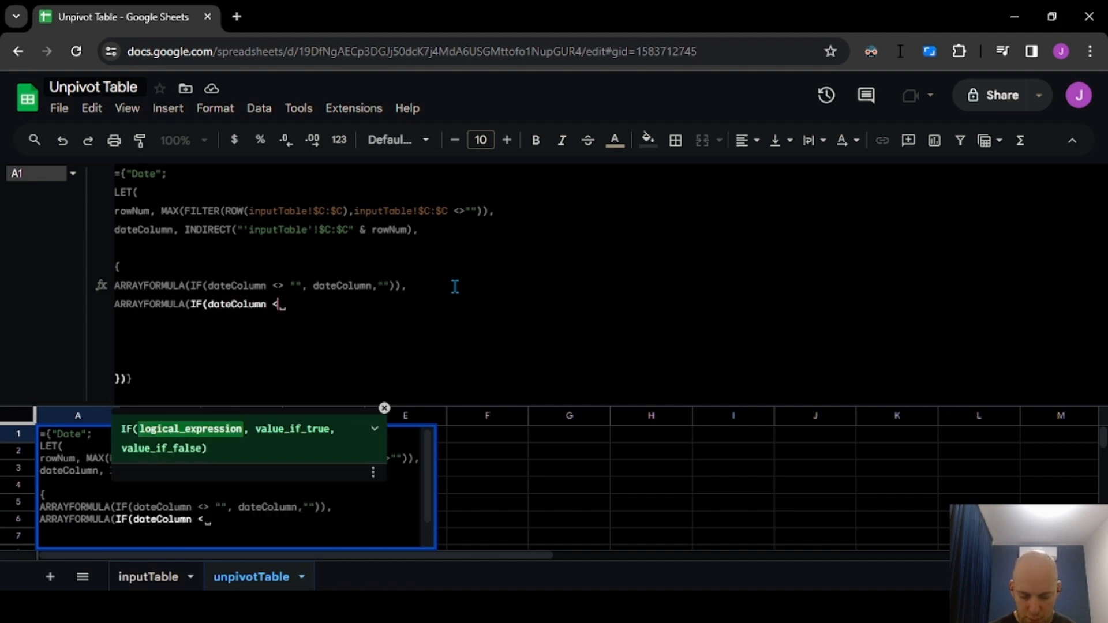
{"action": "type", "text": "> \"\", "}
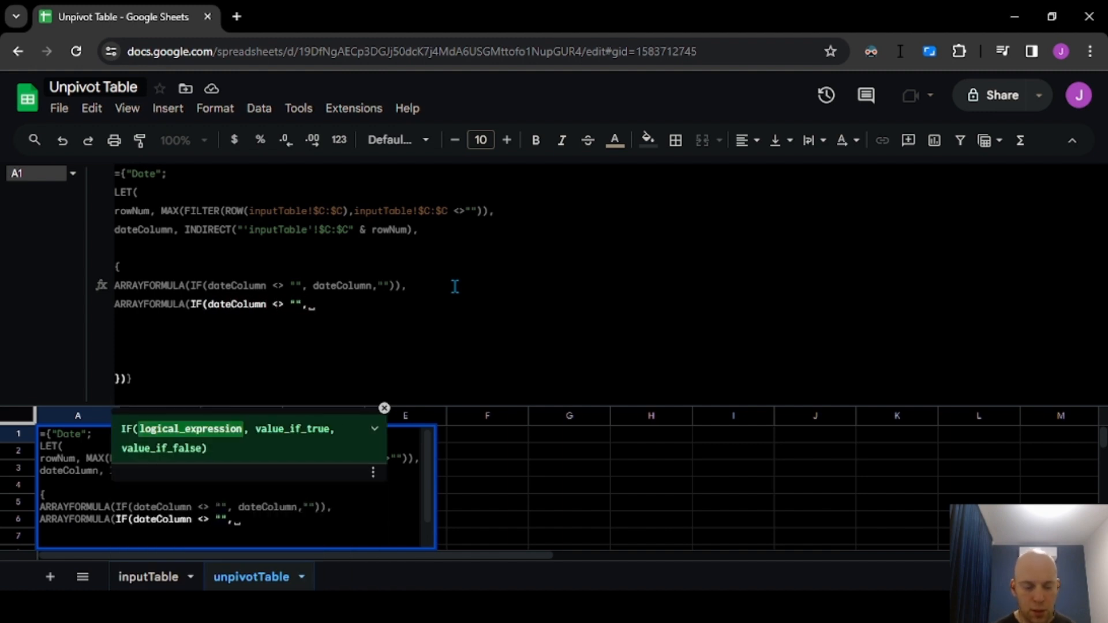
Start a quoted sheet reference ''! as the second IF's value-if-true argument
{"action": "type", "text": "dat"}
{"action": "key", "text": "BackSpace"}
{"action": "key", "text": "BackSpace"}
{"action": "key", "text": "BackSpace"}
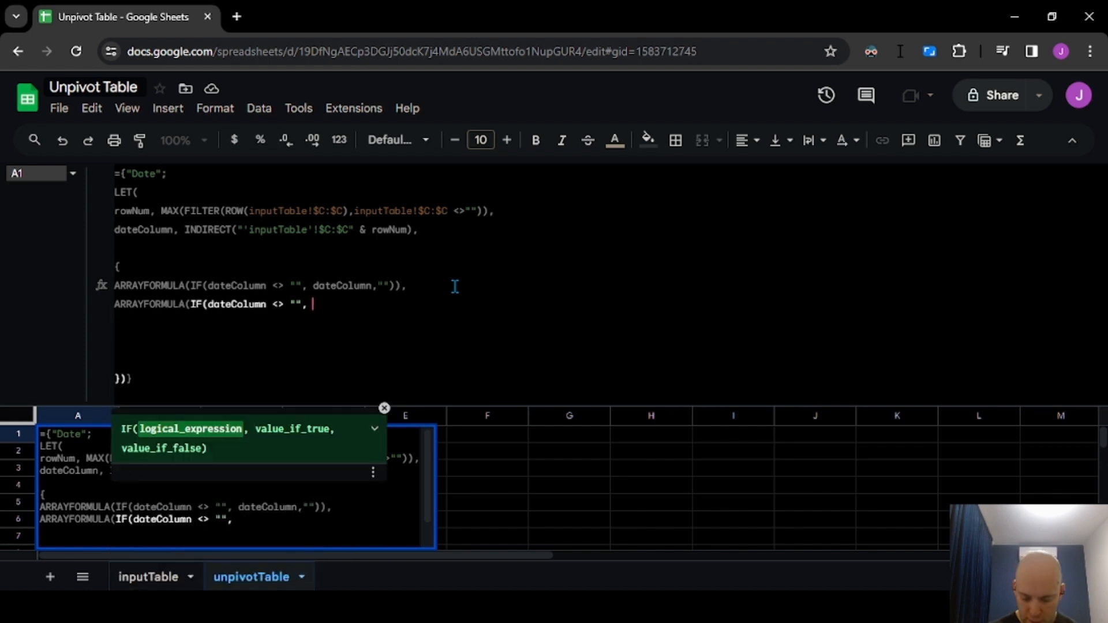
{"action": "type", "text": "''!"}
{"action": "key", "text": "Left"}
{"action": "key", "text": "Left"}
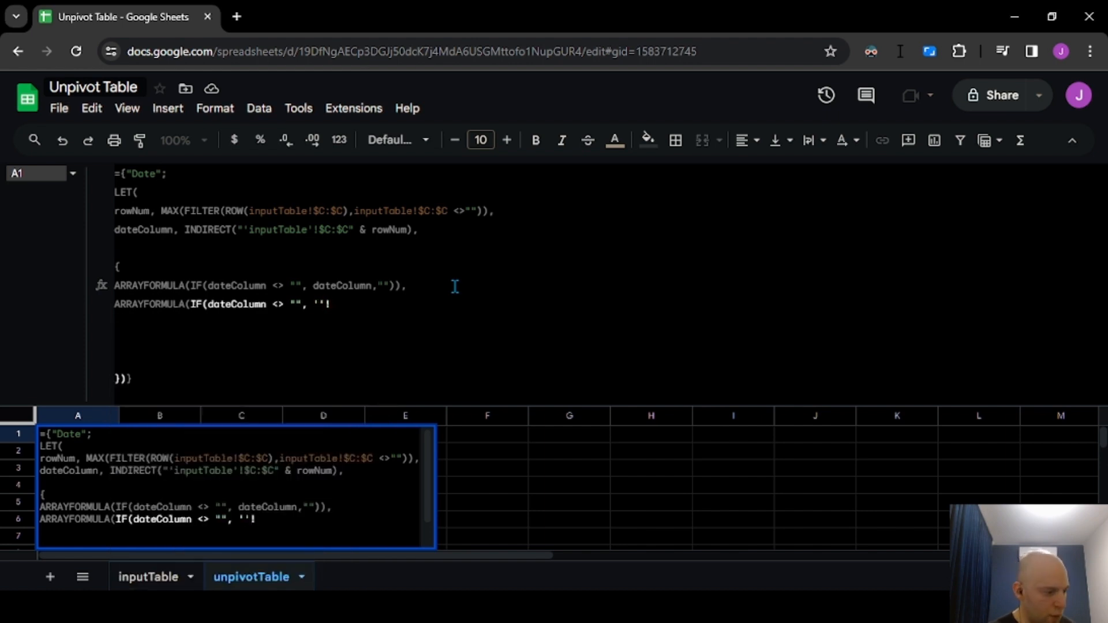
Enter the sheet reference 'inputTable'! as the true value of the IF in the second ARRAYFORMULA of cell A1
{"action": "type", "text": "inputTable"}
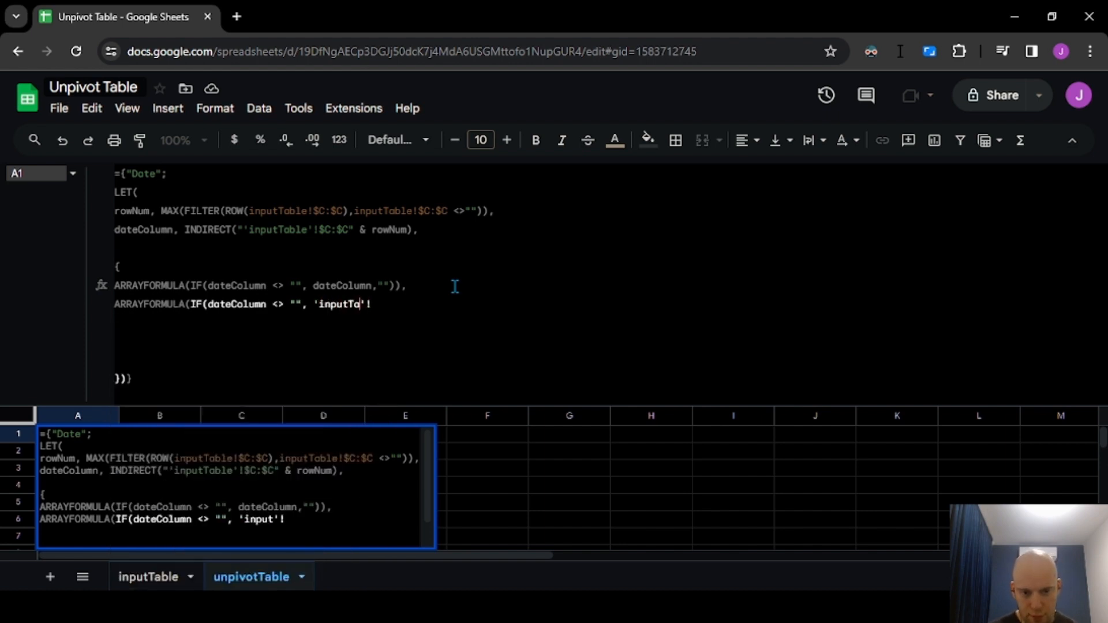
{"action": "key", "text": "Right"}
{"action": "key", "text": "Right"}
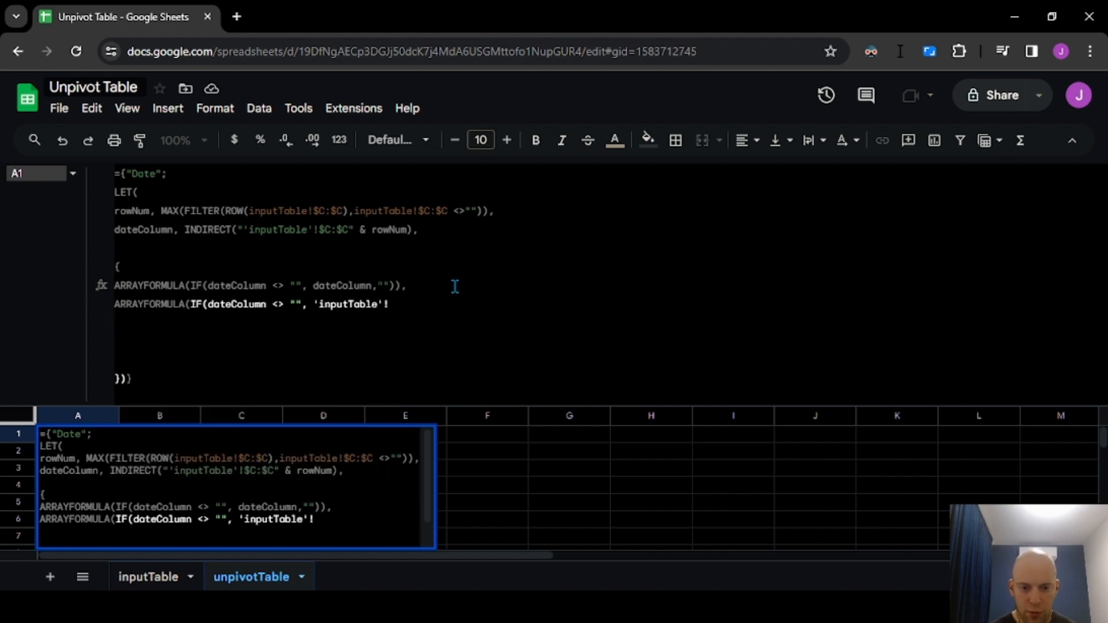
{"action": "key", "text": "Return"}
Look up which column of the inputTable sheet holds the first Channel field, and return to the unpivotTable formula
{"action": "key", "text": "ctrl+shift+Page_Up"}
{"action": "key", "text": "Right"}
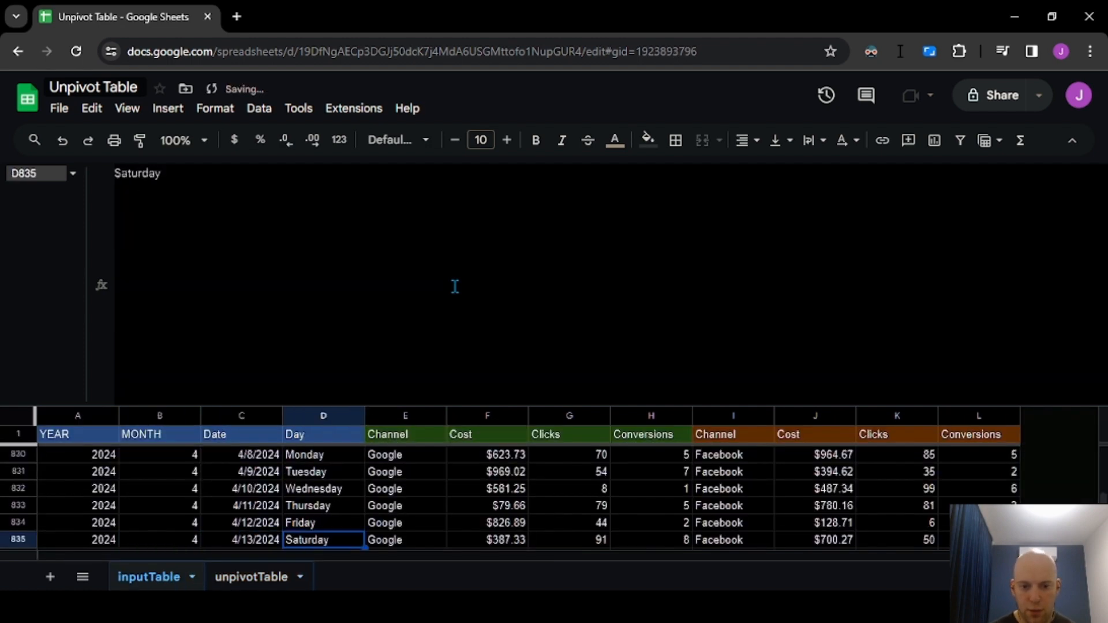
{"action": "key", "text": "Right"}
{"action": "key", "text": "ctrl+Home"}
{"action": "key", "text": "Right"}
{"action": "key", "text": "Right"}
{"action": "key", "text": "Right"}
{"action": "key", "text": "Right"}
{"action": "key", "text": "Right"}
{"action": "key", "text": "Left"}
{"action": "key", "text": "Up"}
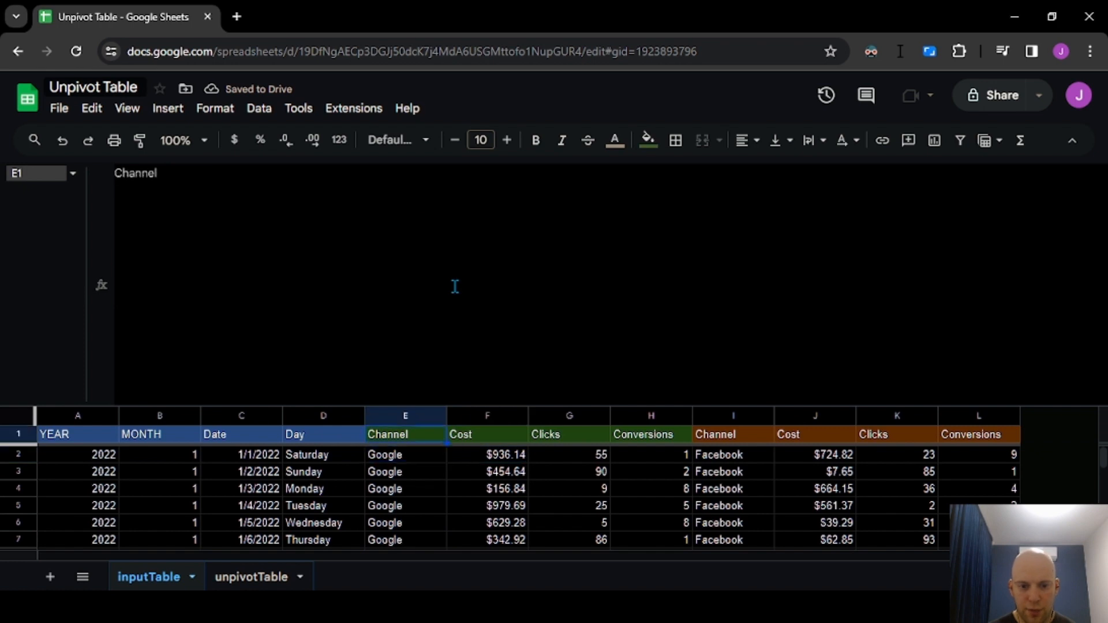
{"action": "key", "text": "ctrl+shift+Down"}
{"action": "key", "text": "ctrl+space"}
{"action": "key", "text": "Left"}
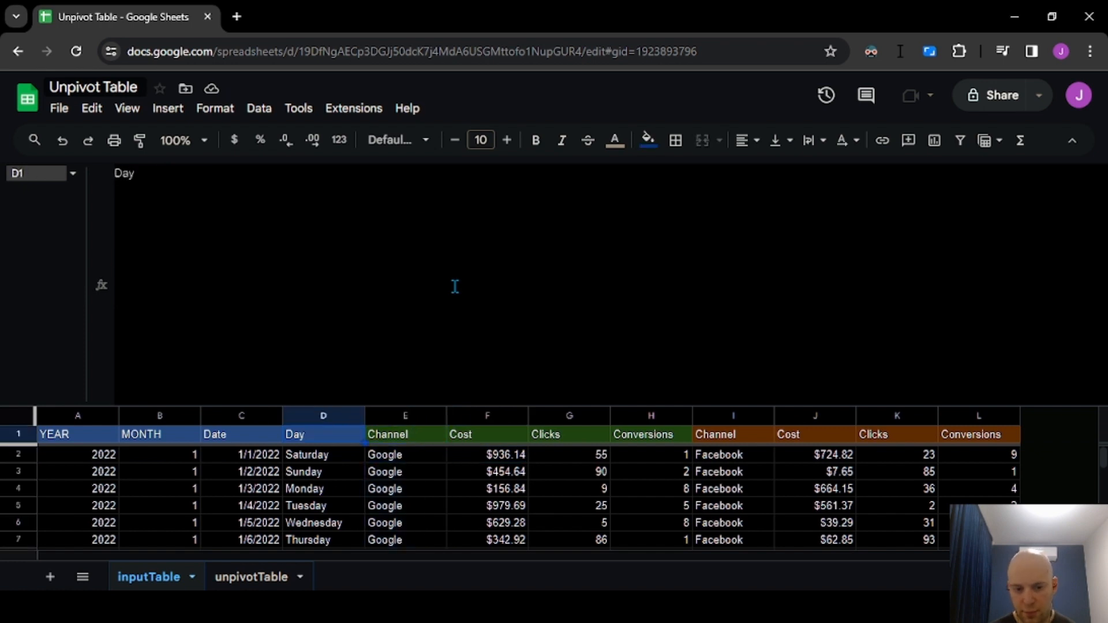
{"action": "key", "text": "ctrl+shift+Page_Down"}
{"action": "key", "text": "Up"}
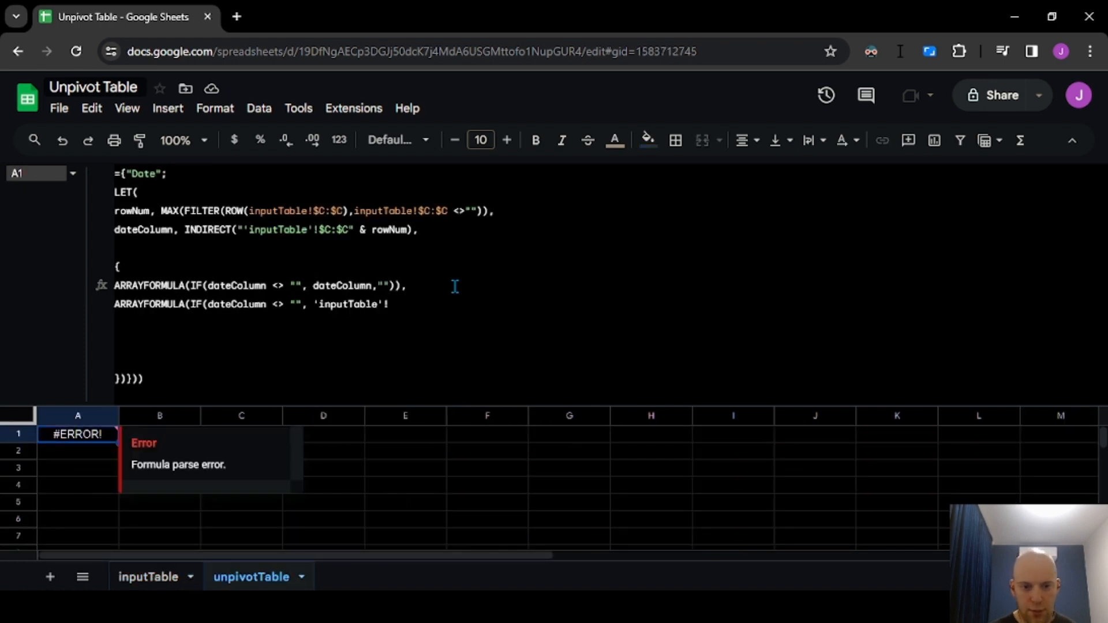
Complete the second ARRAYFORMULA's inputTable reference with the range $E2:$E
{"action": "left_click", "coordinate": [455, 287]}
{"action": "key", "text": "Down"}
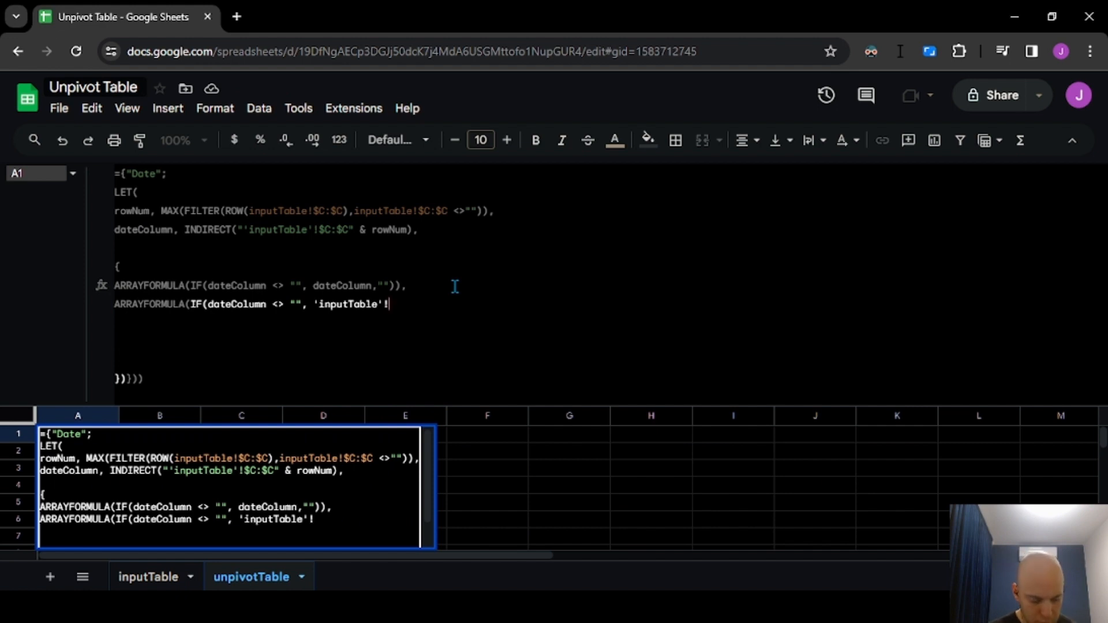
{"action": "type", "text": "$"}
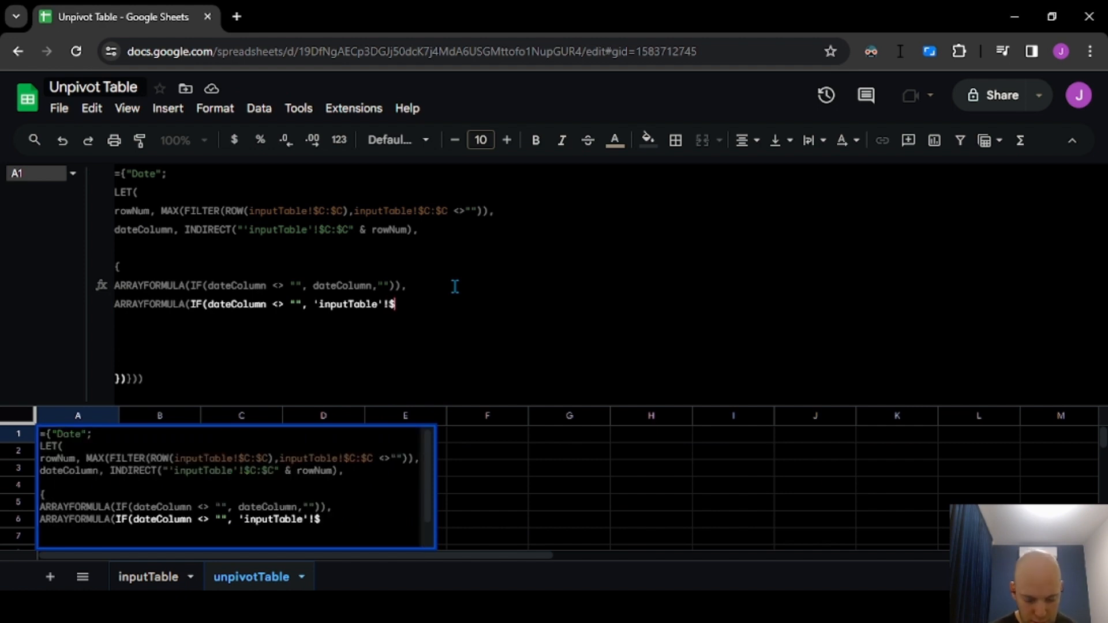
{"action": "type", "text": "E:$E"}
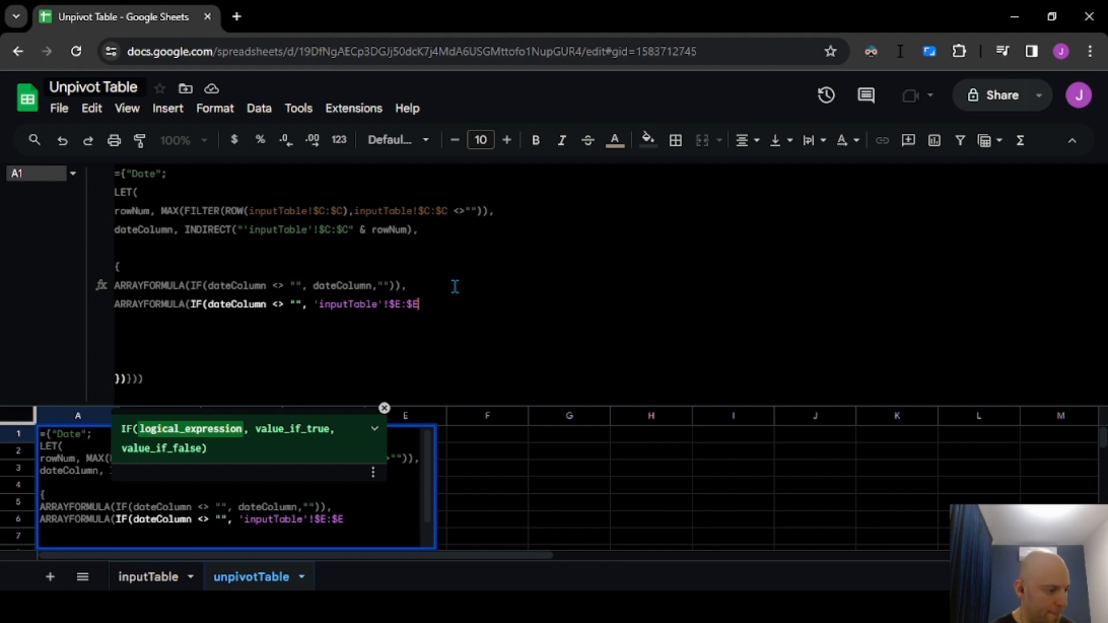
{"action": "key", "text": "Left"}
{"action": "key", "text": "Left"}
{"action": "key", "text": "Left"}
{"action": "type", "text": "2"}
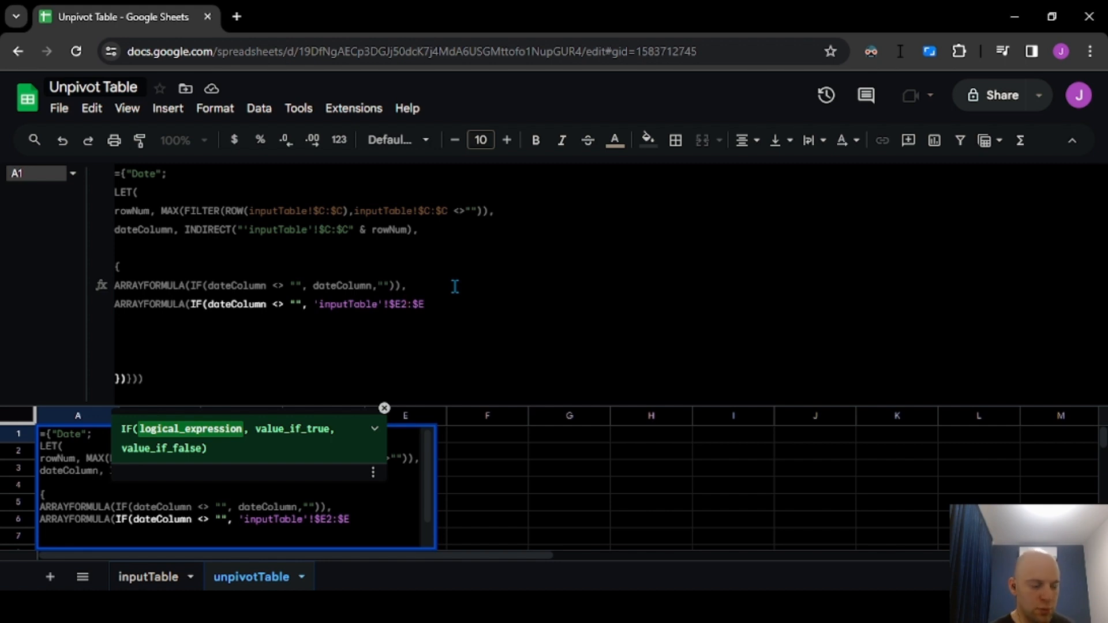
Recheck the Channel column on the inputTable sheet, and close the IF and ARRAYFORMULA parentheses after $E2:$E in cell A1
{"action": "key", "text": "ctrl+shift+Page_Up"}
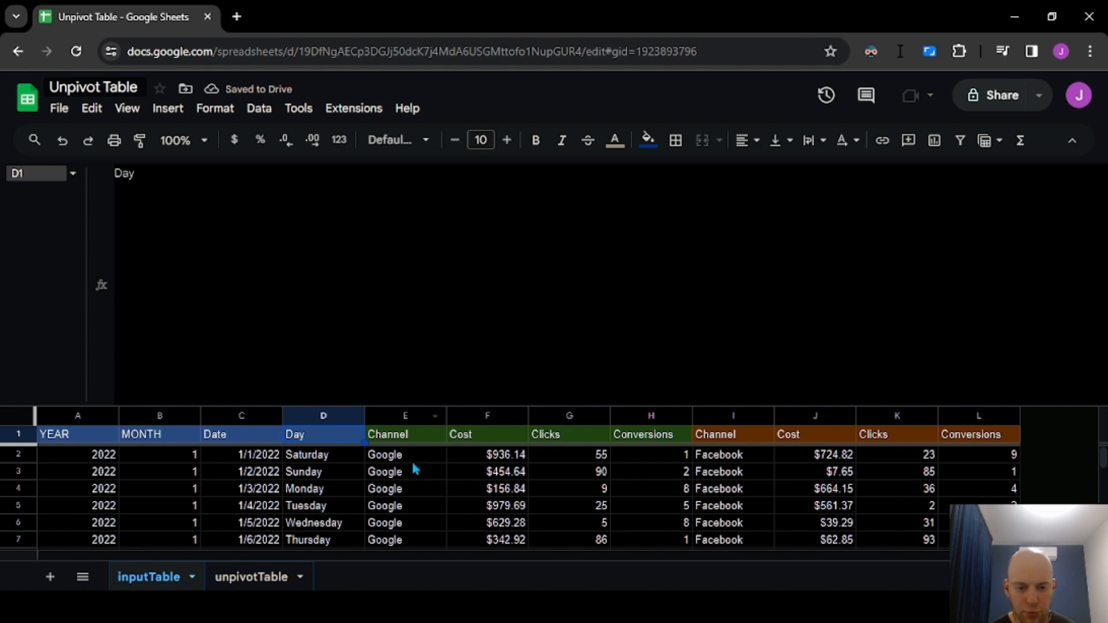
{"action": "key", "text": "ctrl+shift+Page_Down"}
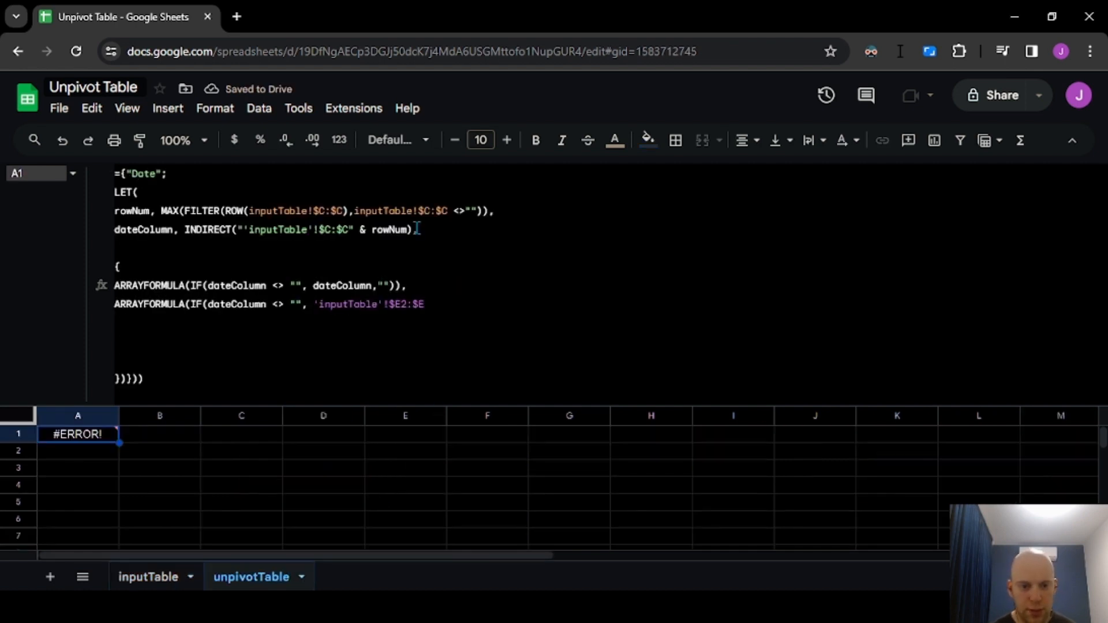
{"action": "left_click", "coordinate": [450, 307]}
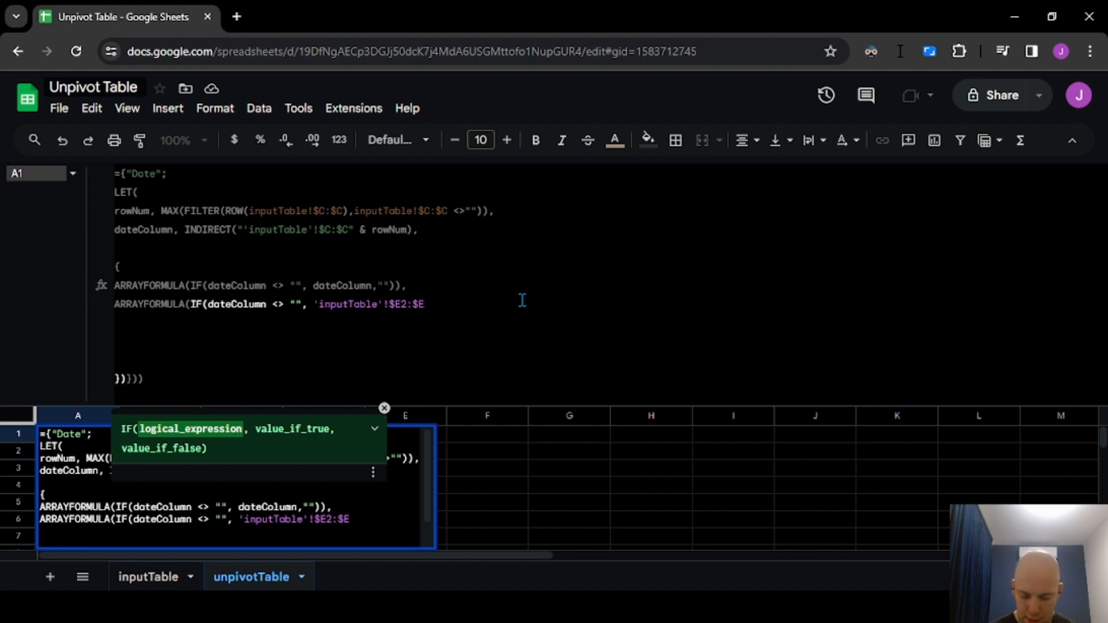
{"action": "type", "text": "))"}
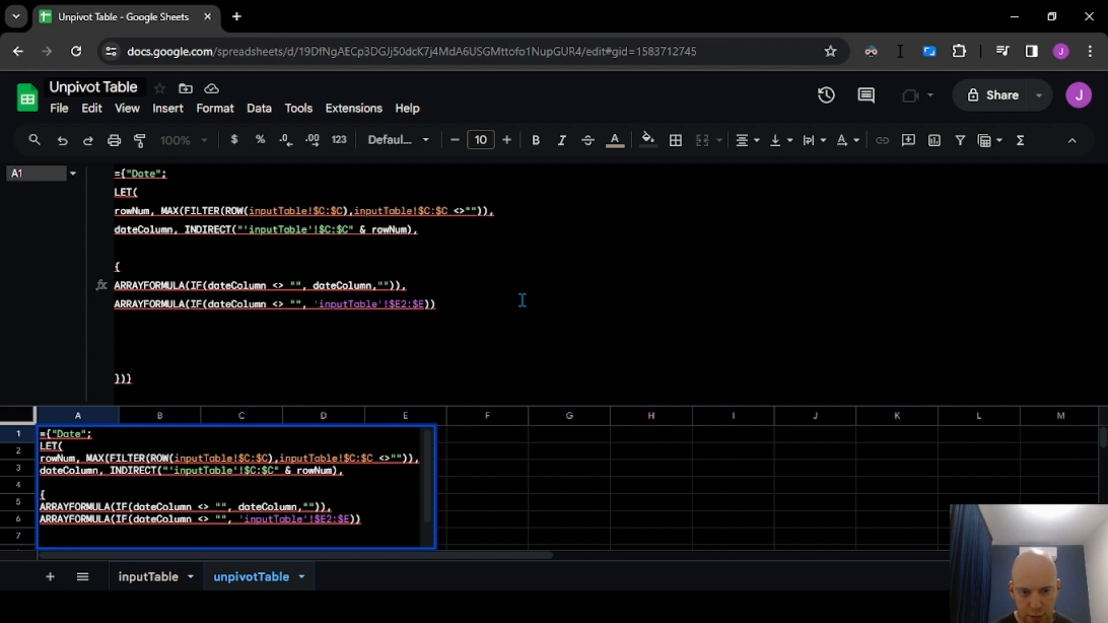
Add the header "Channel" after "Date" in the first line of the A1 formula and commit it
{"action": "key", "text": "ctrl+Home"}
{"action": "key", "text": "Right"}
{"action": "key", "text": "Right"}
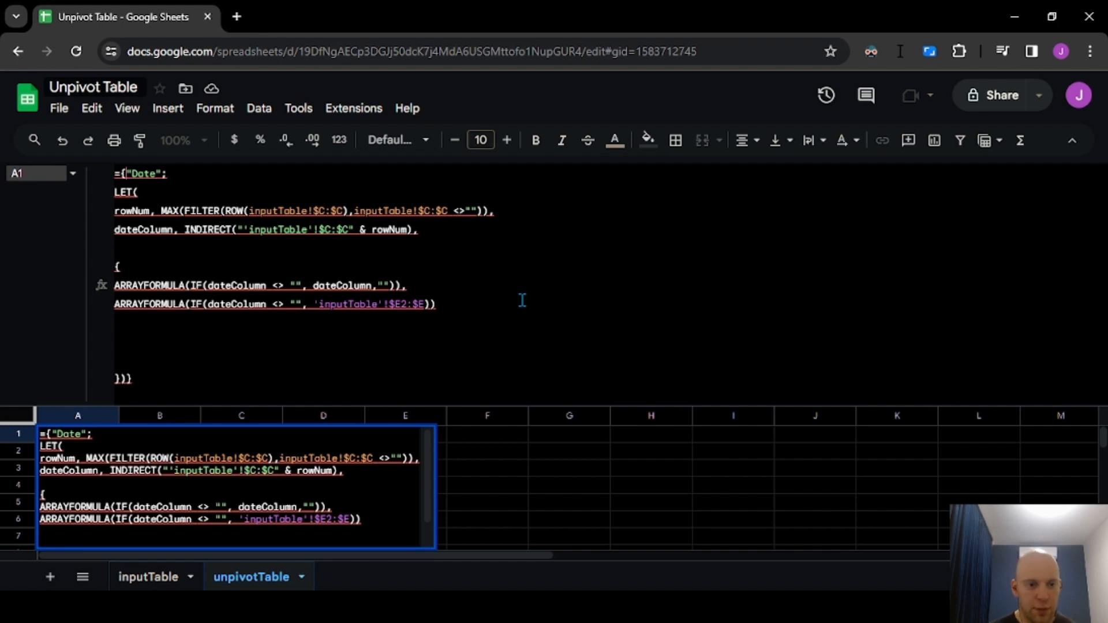
{"action": "key", "text": "Right"}
{"action": "key", "text": "Right"}
{"action": "key", "text": "Right"}
{"action": "key", "text": "Right"}
{"action": "key", "text": "Right"}
{"action": "key", "text": "Right"}
{"action": "type", "text": ","}
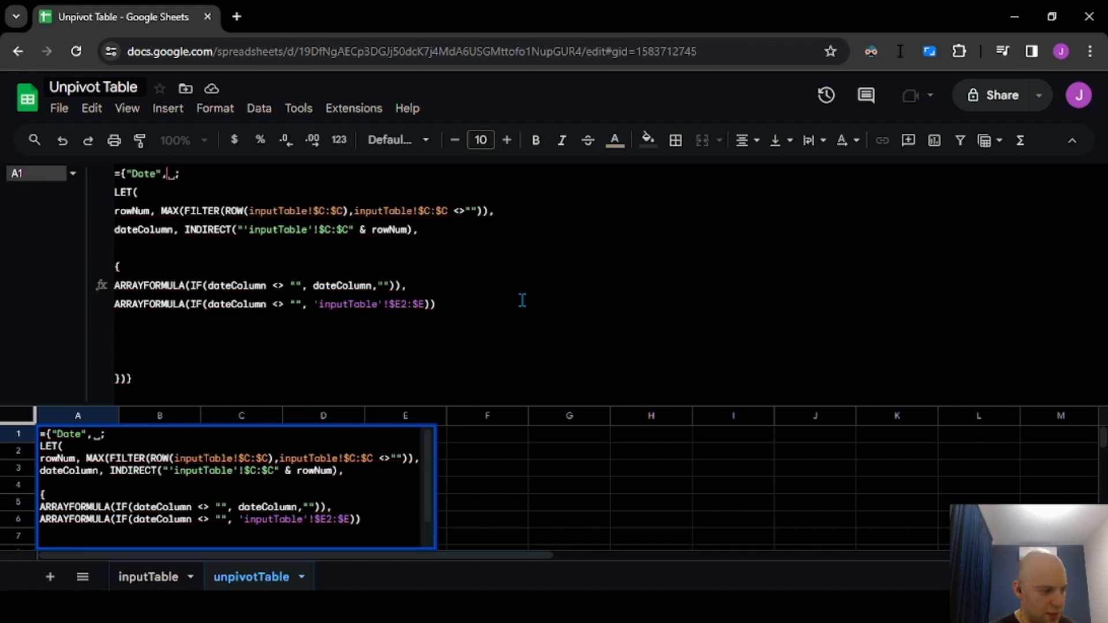
{"action": "type", "text": "\"\"Channel"}
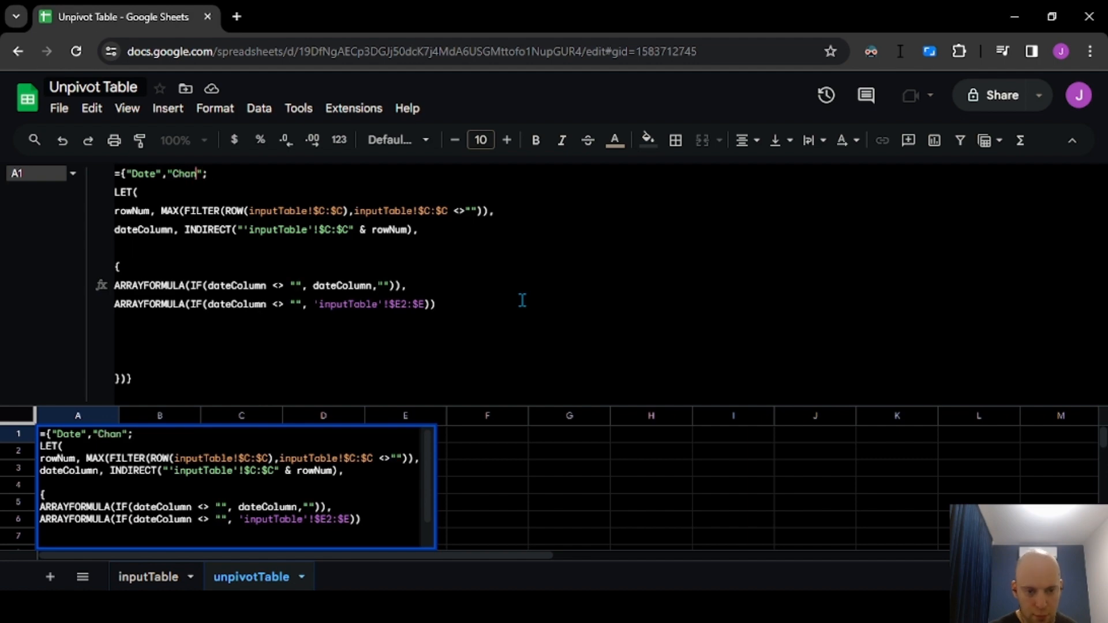
{"action": "key", "text": "Return"}
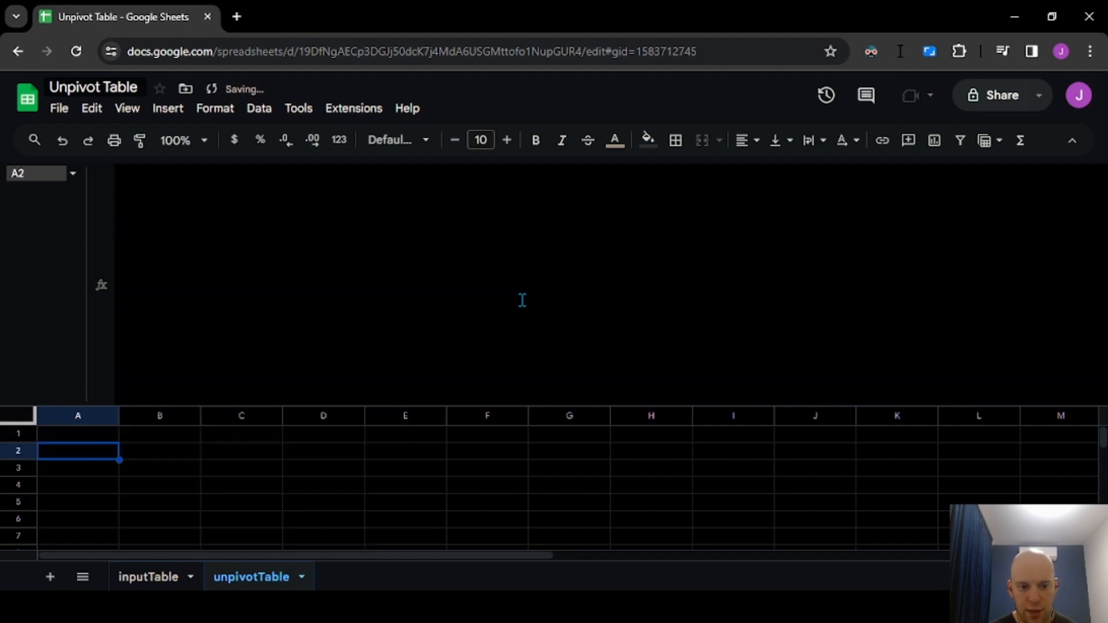
Examine the Date and Channel output rows on the unpivotTable sheet against the formula in cell A1
{"action": "key", "text": "Up"}
{"action": "key", "text": "Right"}
{"action": "key", "text": "Down"}
{"action": "key", "text": "Down"}
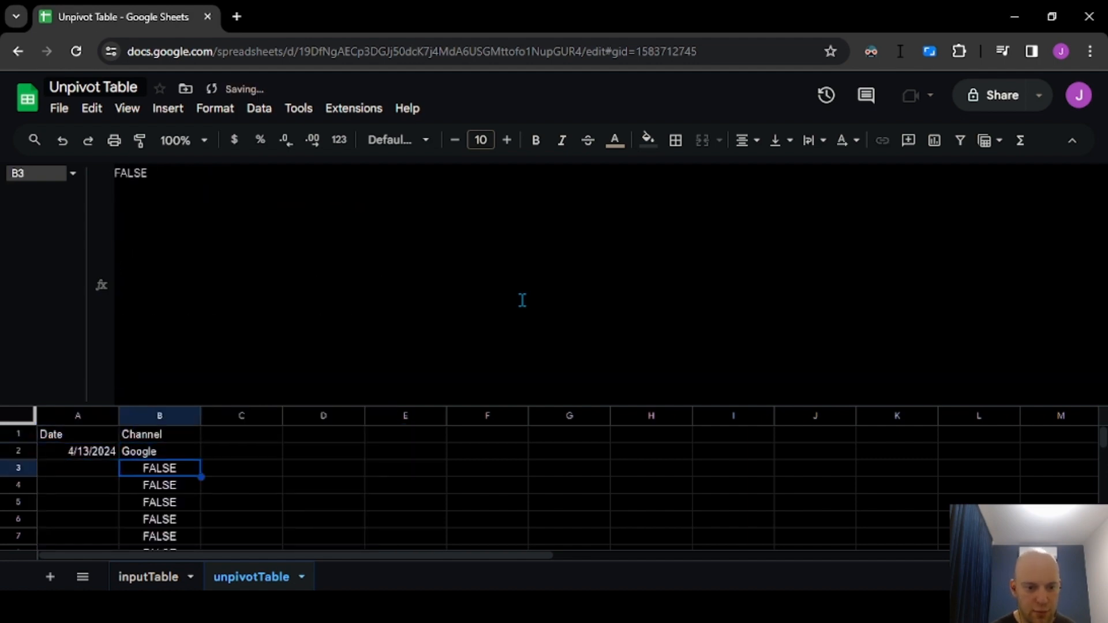
{"action": "key", "text": "Up"}
{"action": "key", "text": "Left"}
{"action": "key", "text": "Up"}
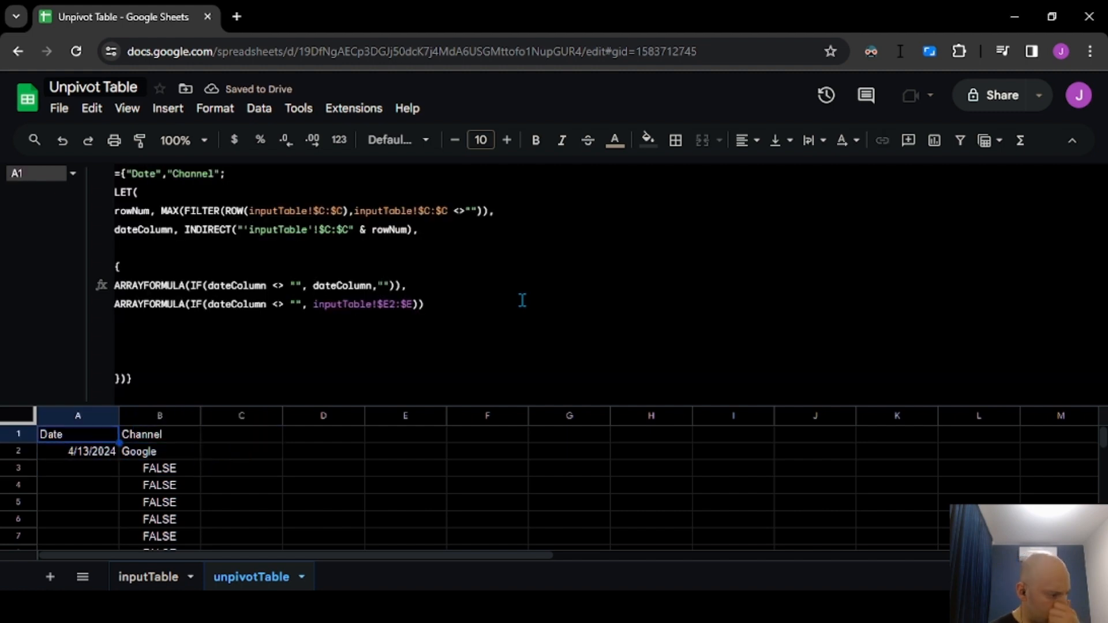
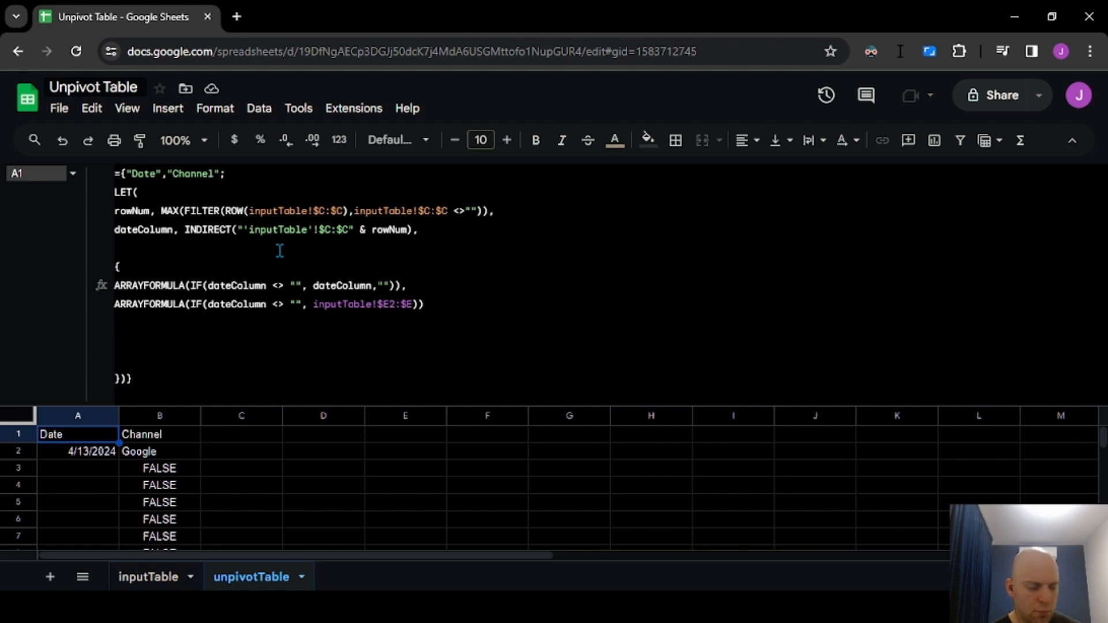
{"action": "left_click", "coordinate": [190, 469]}
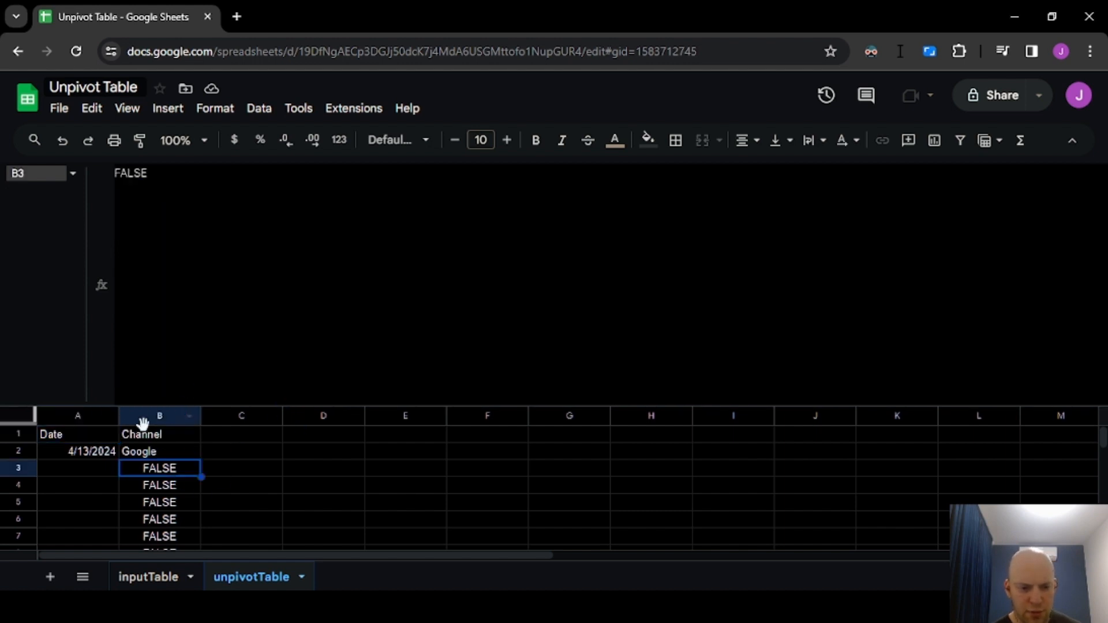
{"action": "left_click", "coordinate": [115, 431]}
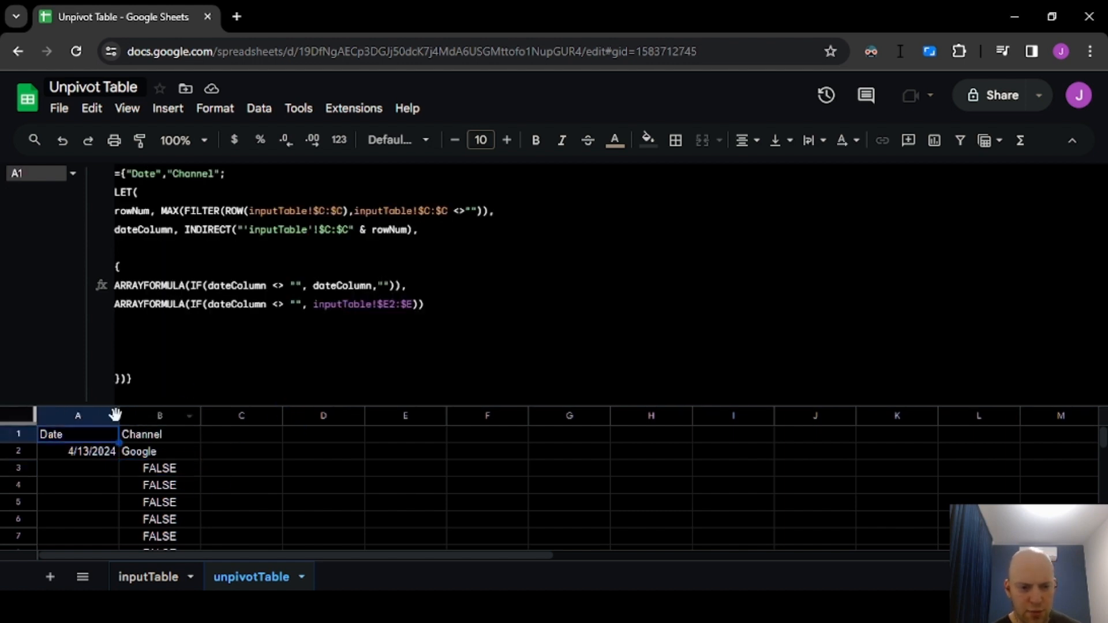
Start a third ARRAYFORMULA( on the line below the Channel expression in the A1 formula
{"action": "left_click", "coordinate": [149, 323]}
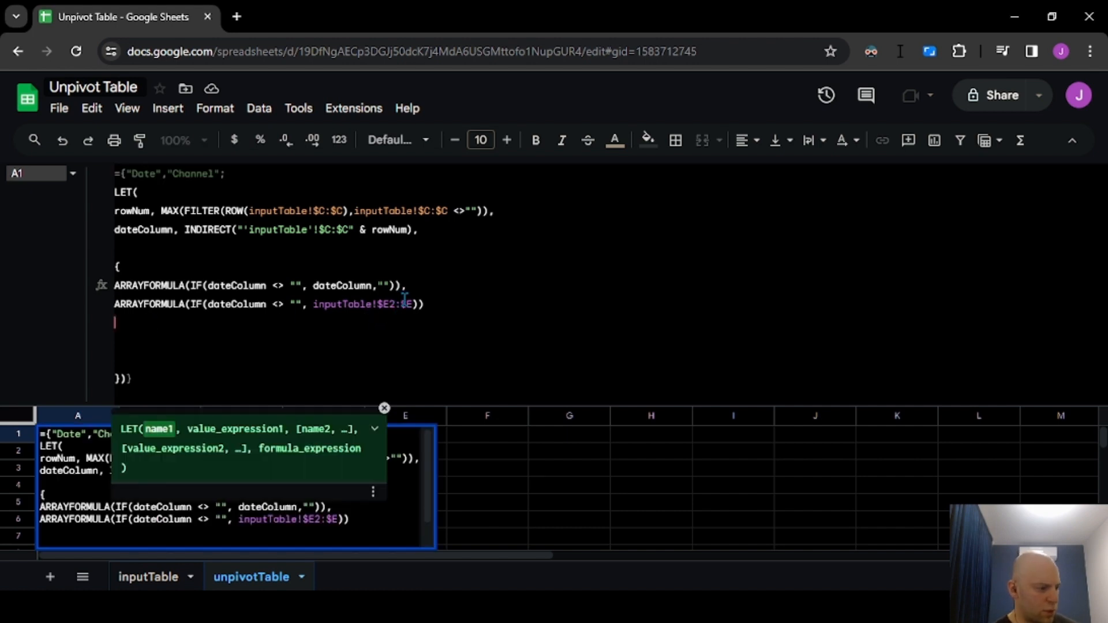
{"action": "type", "text": "A"}
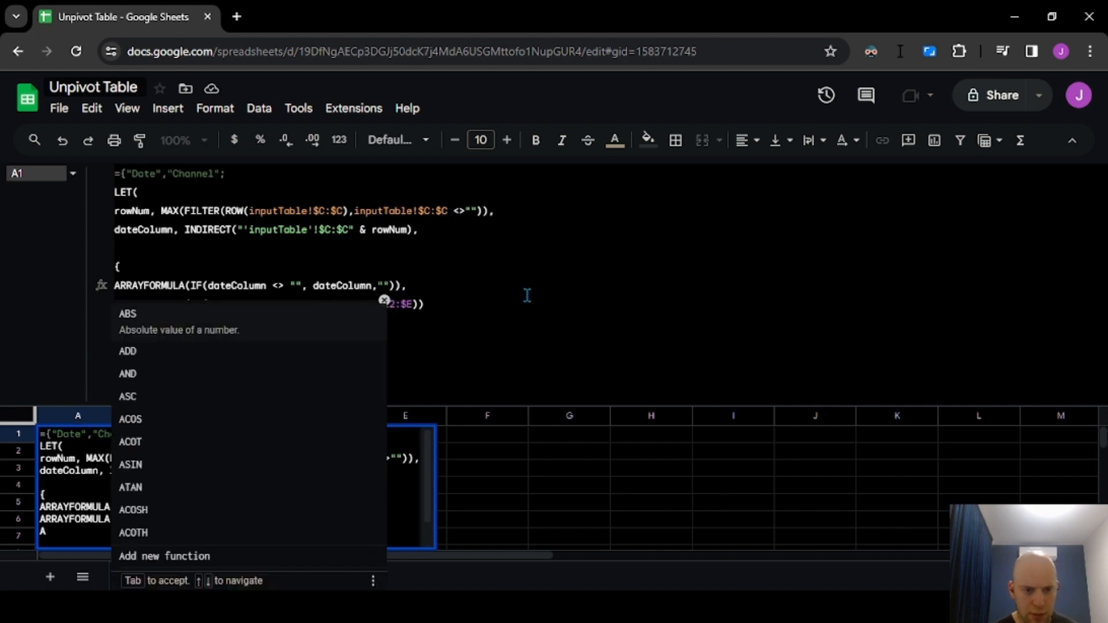
{"action": "type", "text": "RR("}
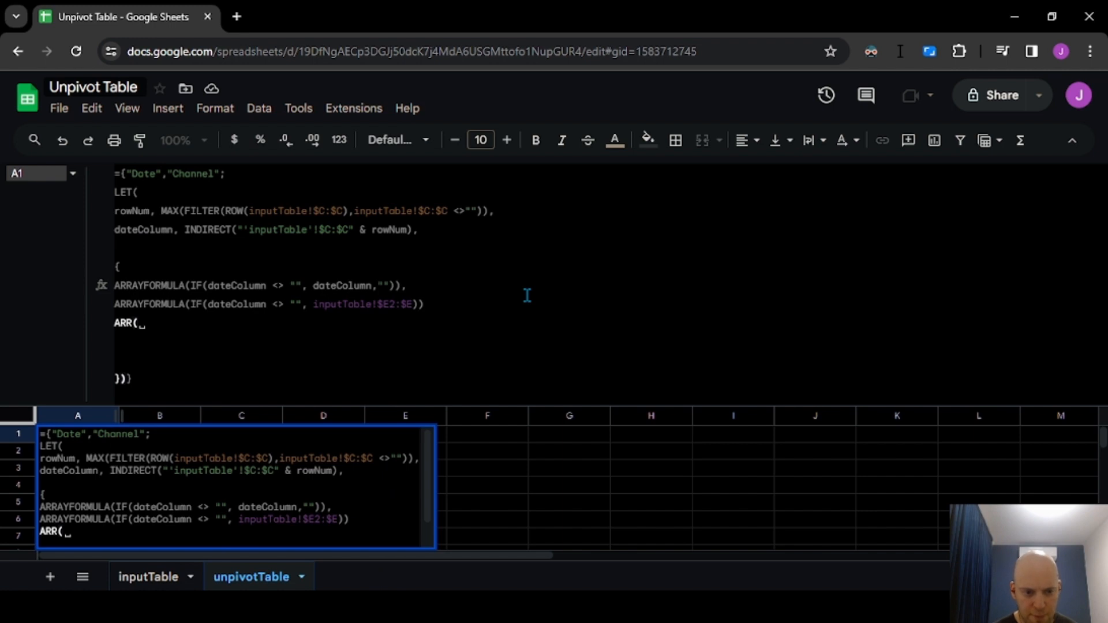
{"action": "key", "text": "BackSpace"}
{"action": "key", "text": "Tab"}
{"action": "type", "text": "IF"}
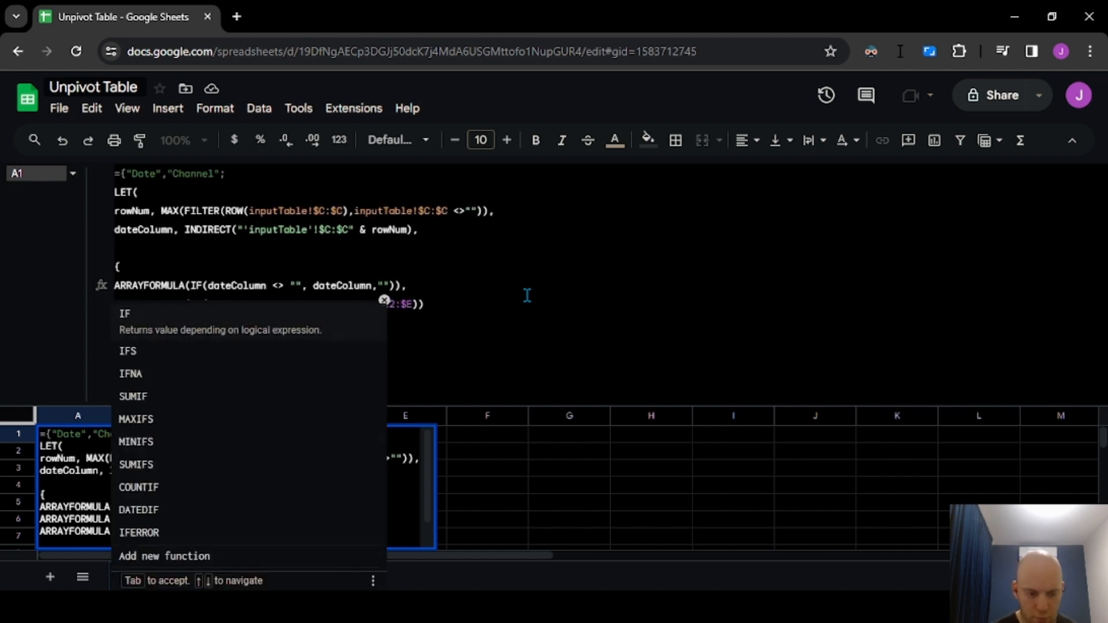
{"action": "type", "text": "("}
{"action": "key", "text": "BackSpace"}
{"action": "key", "text": "BackSpace"}
{"action": "key", "text": "BackSpace"}
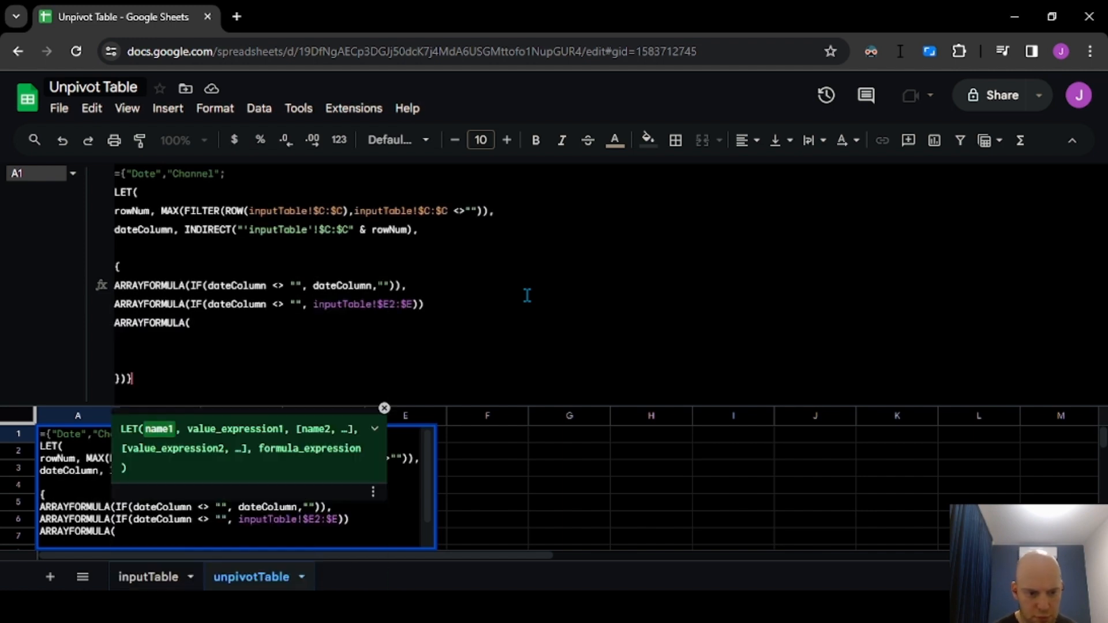
Add the condition IF(dateColumn <> "" inside the third ARRAYFORMULA of the A1 formula
{"action": "left_click", "coordinate": [212, 324]}
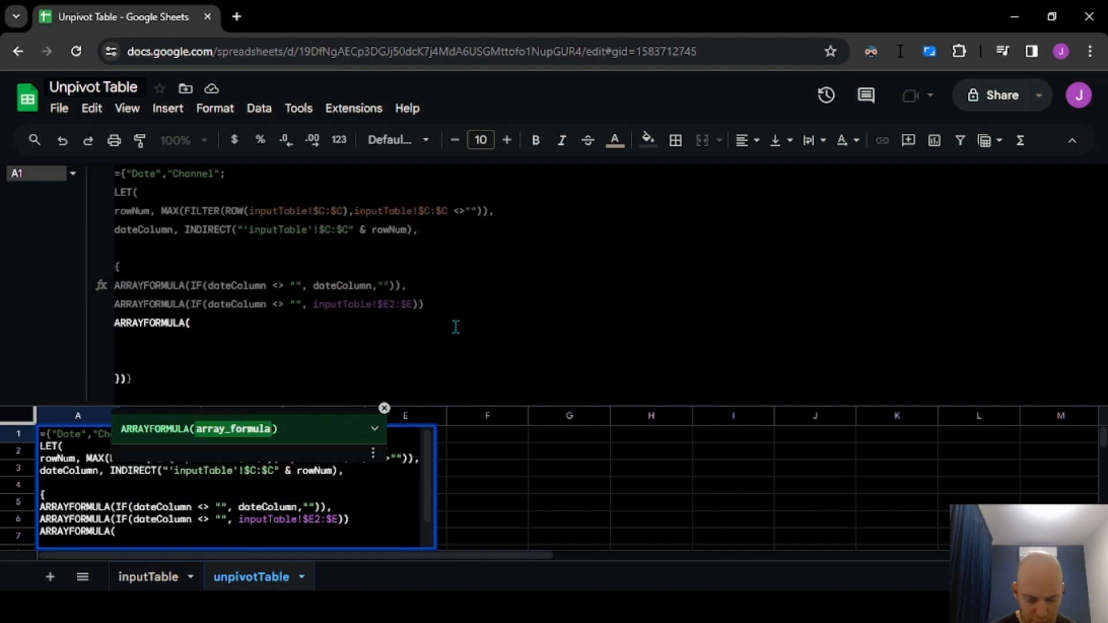
{"action": "type", "text": "IF(dateC"}
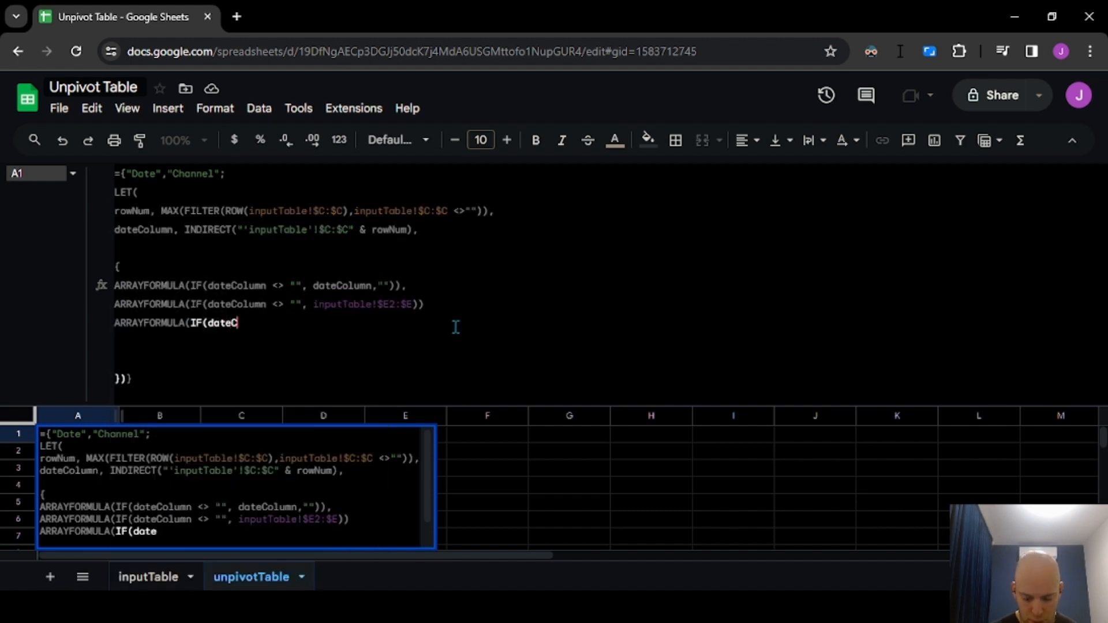
{"action": "type", "text": "olumn <>\"\""}
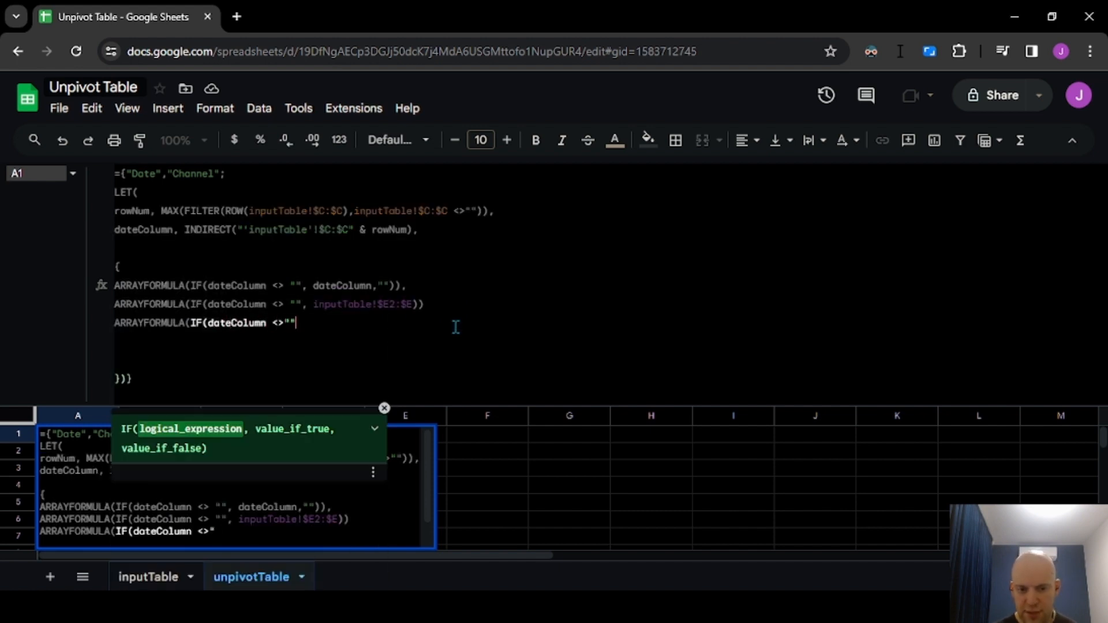
{"action": "key", "text": "Left"}
{"action": "key", "text": "Left"}
{"action": "key", "text": "Right"}
{"action": "key", "text": "Right"}
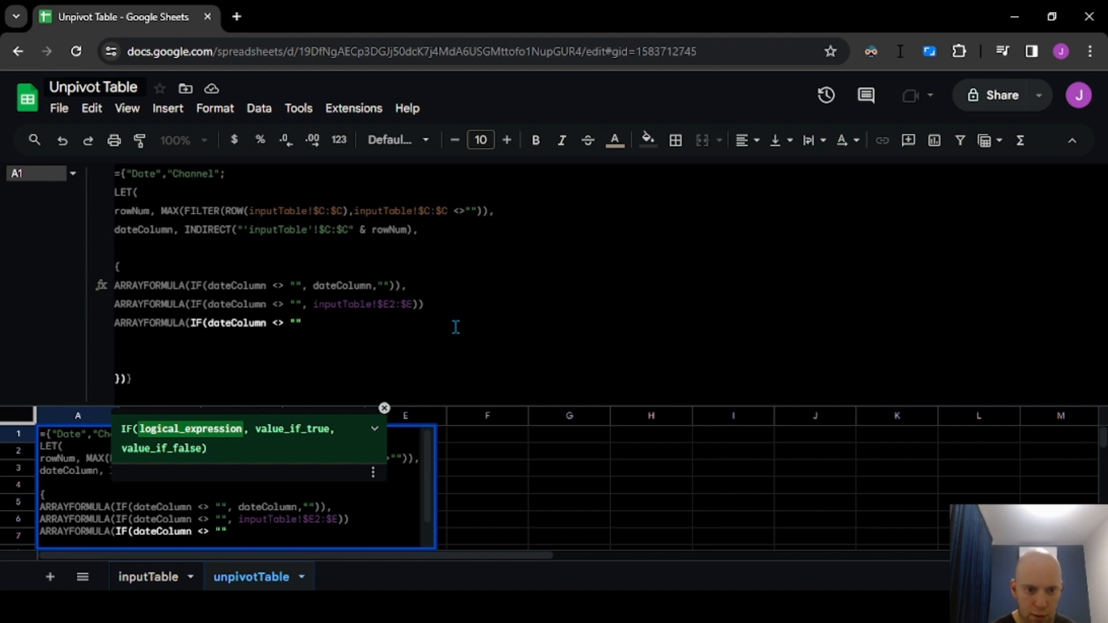
Enter 'inputTable'!F1 as the value-if-true argument of the third IF in the A1 formula
{"action": "type", "text": ", '"}
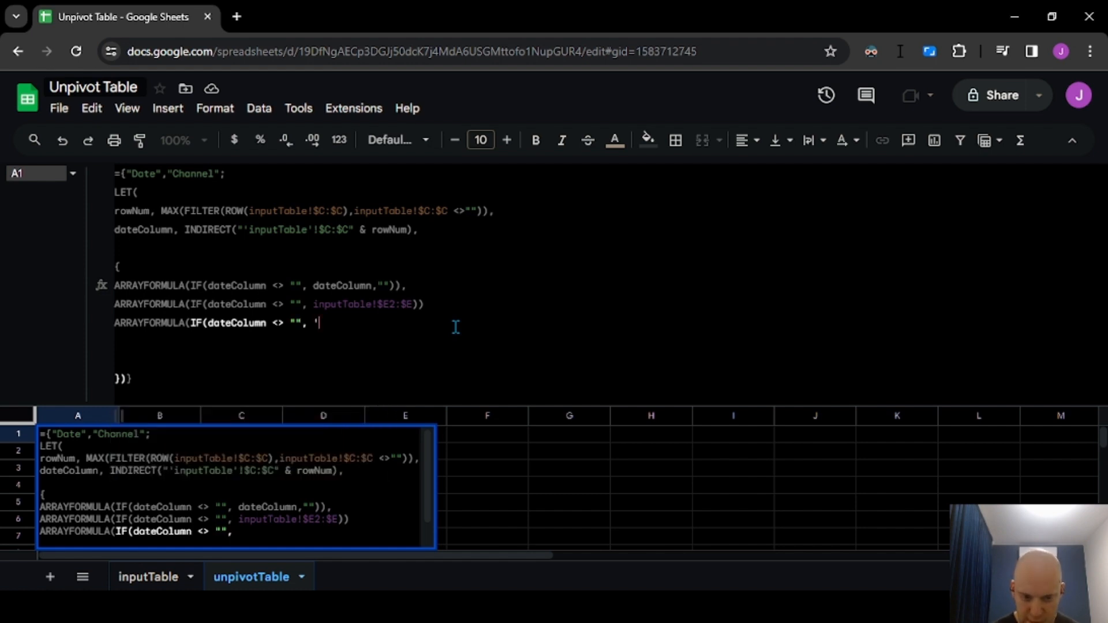
{"action": "type", "text": "!inputTable"}
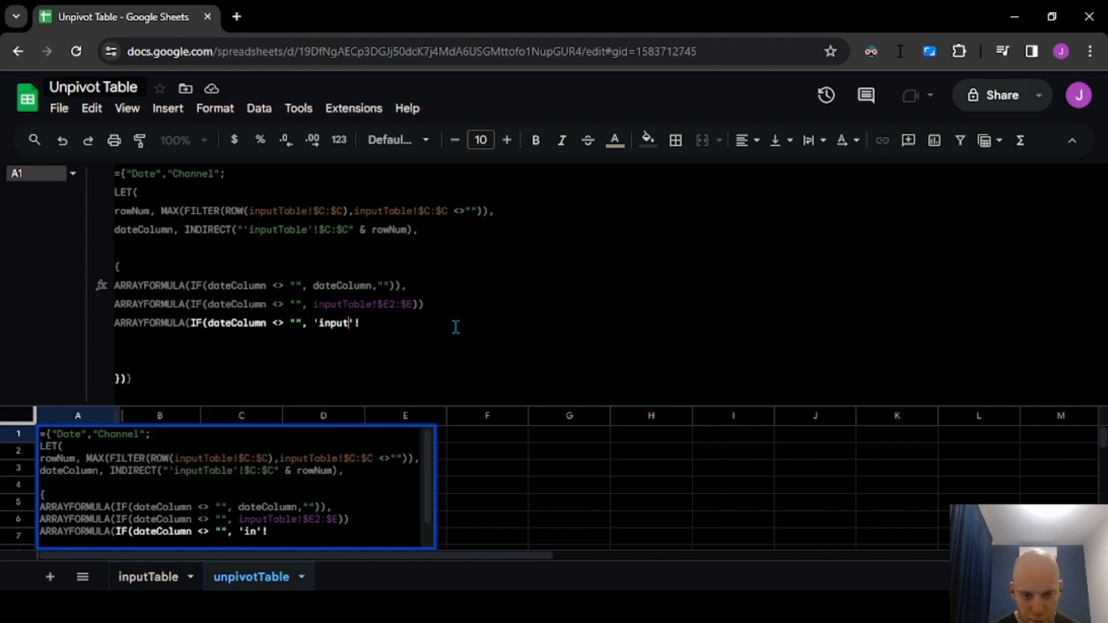
{"action": "key", "text": "Right"}
{"action": "key", "text": "Right"}
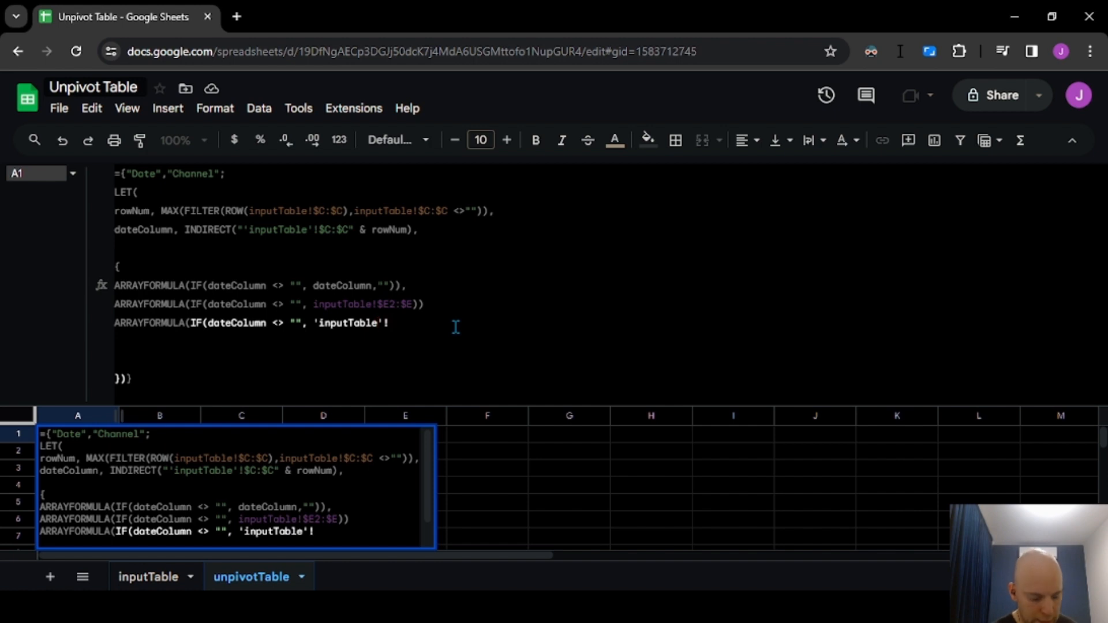
{"action": "type", "text": "F1"}
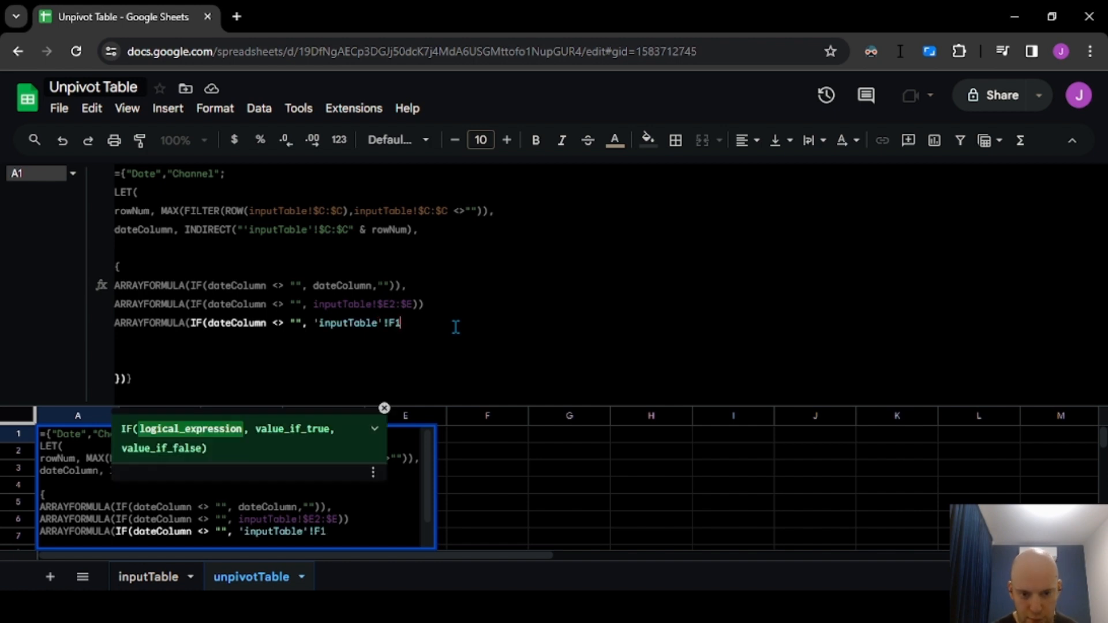
Commit the formula, check header cell F1 on the inputTable sheet, and return to cell A1 on unpivotTable
{"action": "key", "text": "Return"}
{"action": "key", "text": "ctrl+shift+Page_Up"}
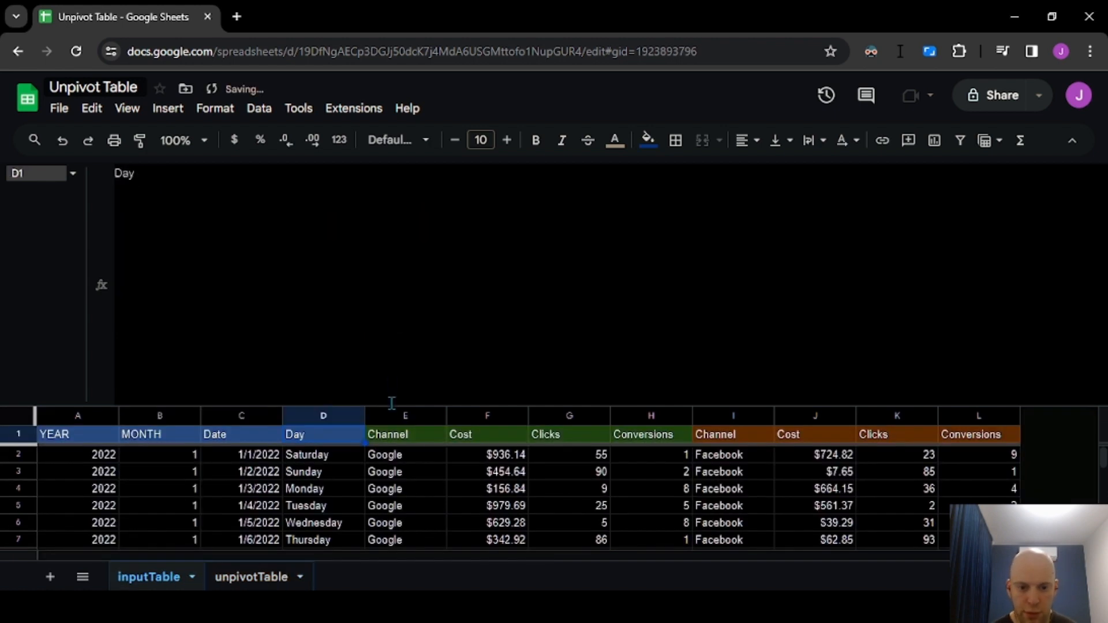
{"action": "left_click", "coordinate": [485, 439]}
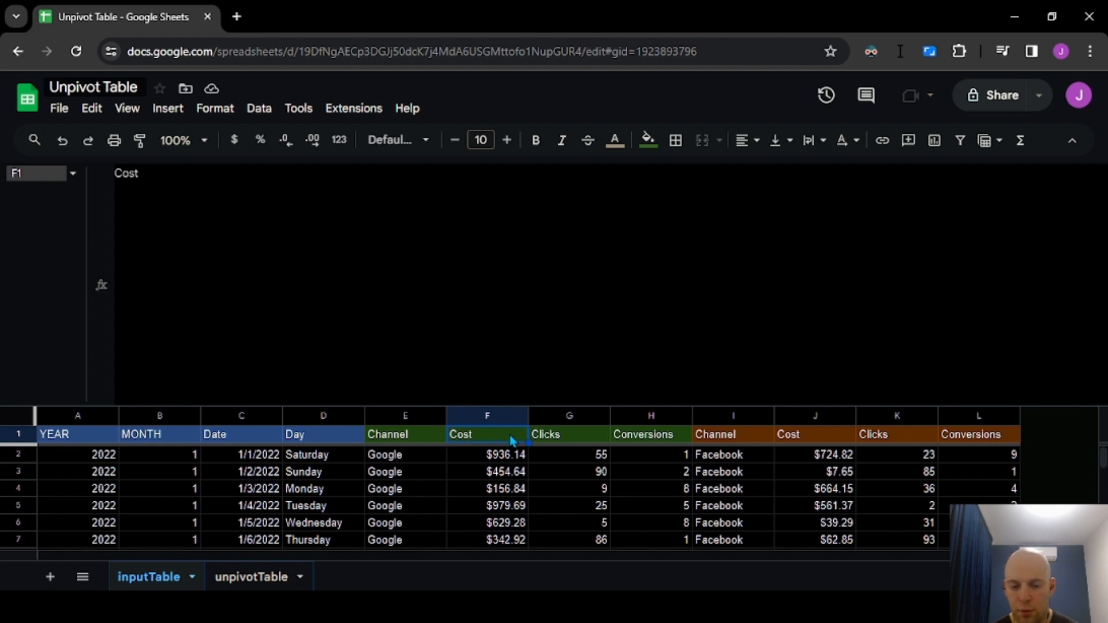
{"action": "left_click", "coordinate": [248, 576]}
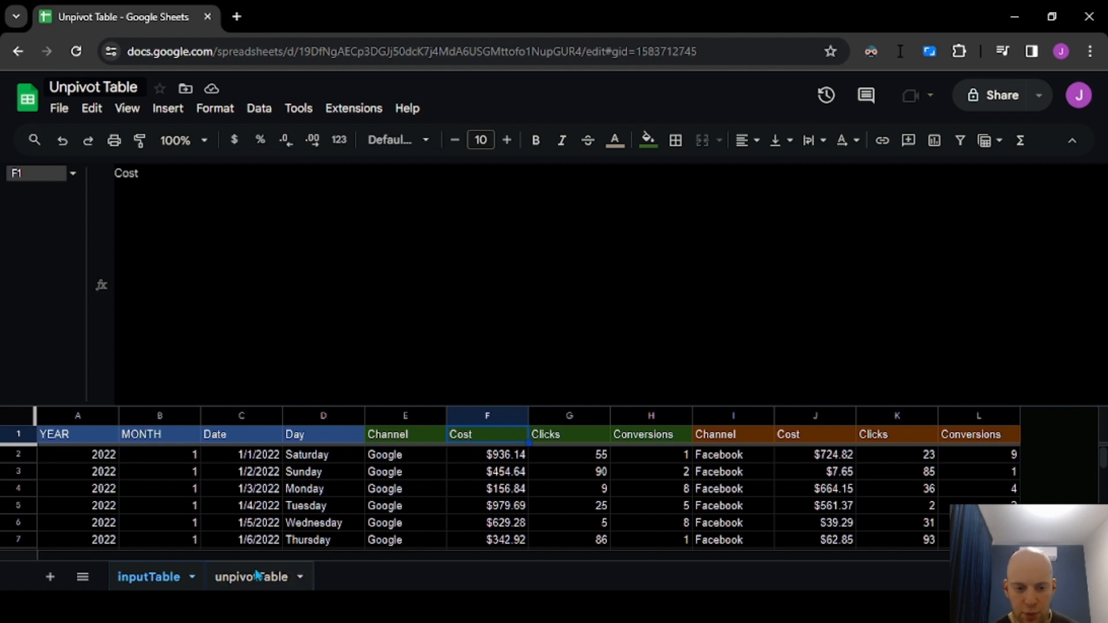
{"action": "key", "text": "Up"}
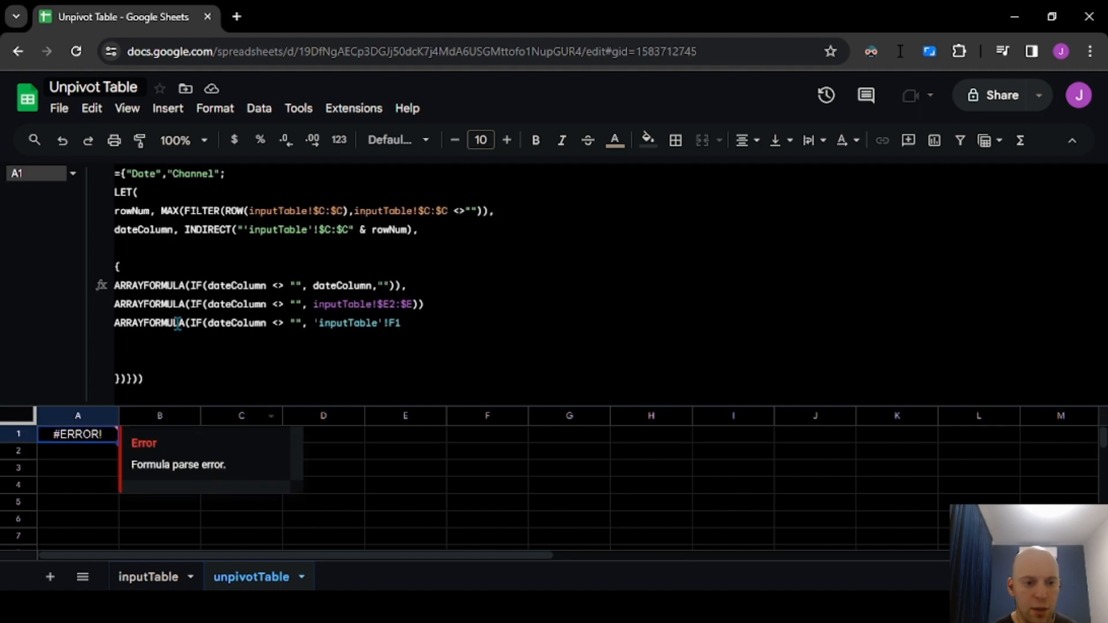
Anchor the column of the header reference as $F1 and close the IF and ARRAYFORMULA parentheses in the third expression
{"action": "left_click_drag", "start_coordinate": [178, 323], "coordinate": [213, 323]}
{"action": "left_click", "coordinate": [377, 333]}
{"action": "double_click", "coordinate": [235, 330]}
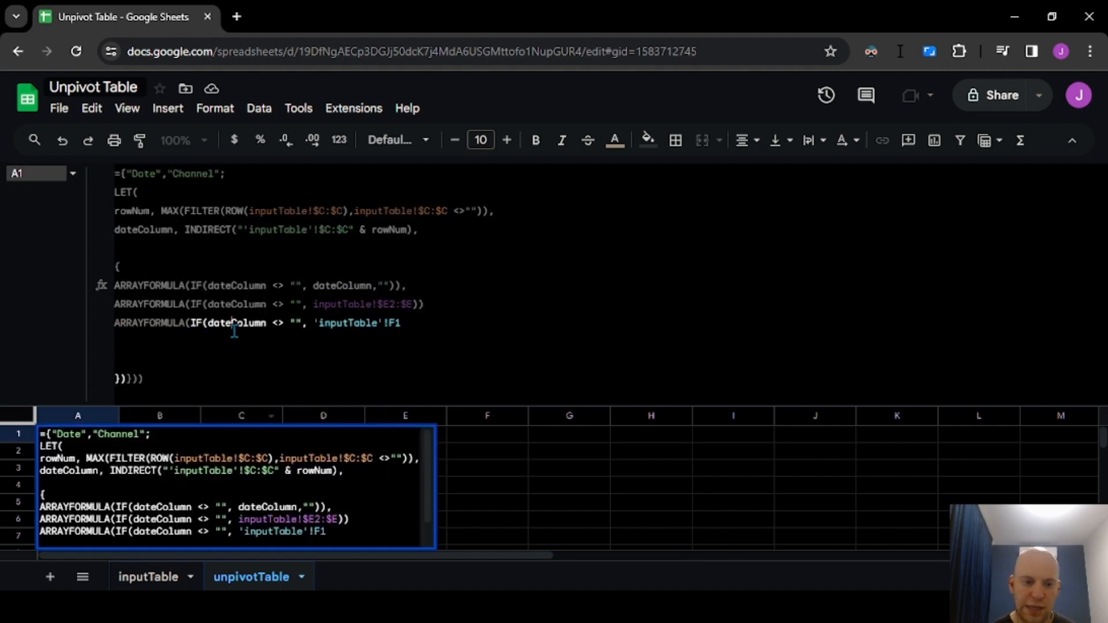
{"action": "left_click", "coordinate": [401, 322]}
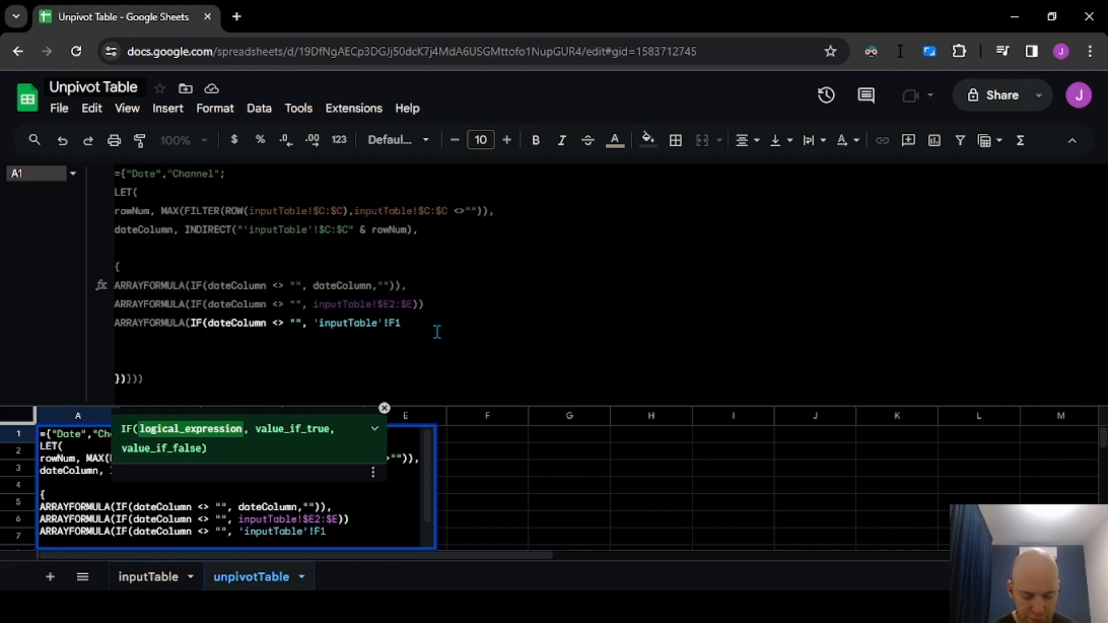
{"action": "key", "text": "F4"}
{"action": "key", "text": "F4"}
{"action": "key", "text": "F4"}
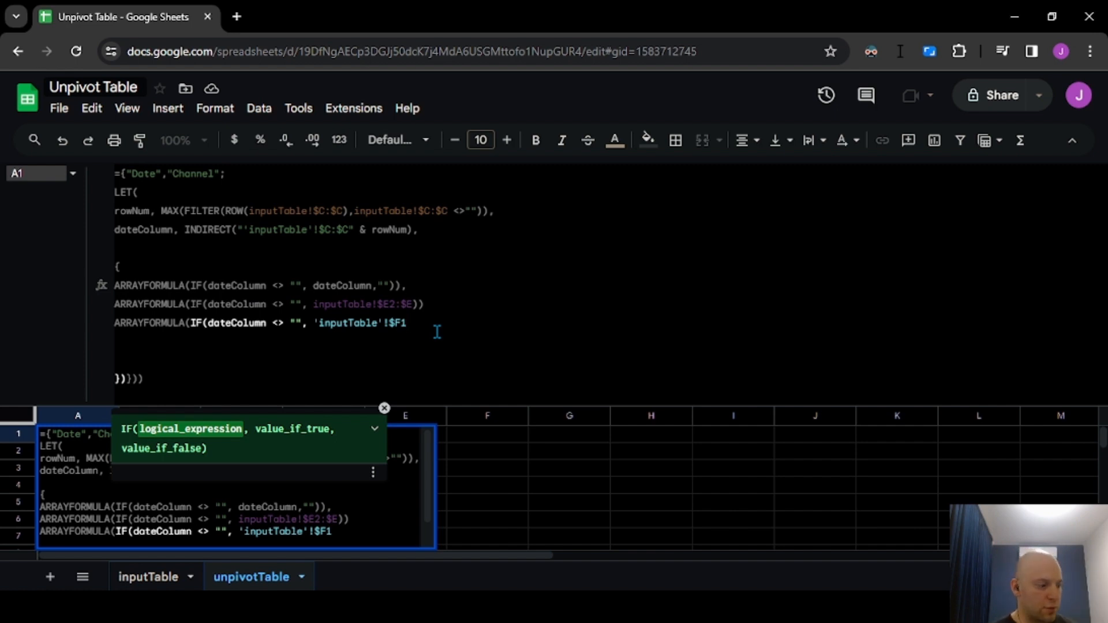
{"action": "type", "text": "))"}
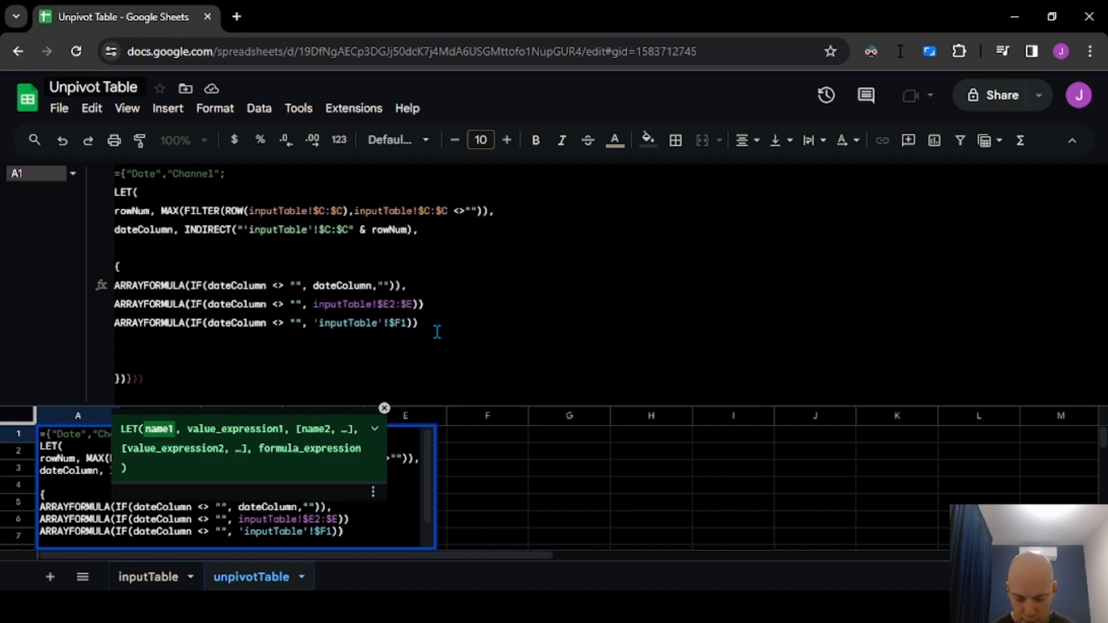
Add a comma after the Channel expression and remove the two surplus closing brackets at the end of the A1 formula
{"action": "key", "text": "Up"}
{"action": "key", "text": "End"}
{"action": "type", "text": ","}
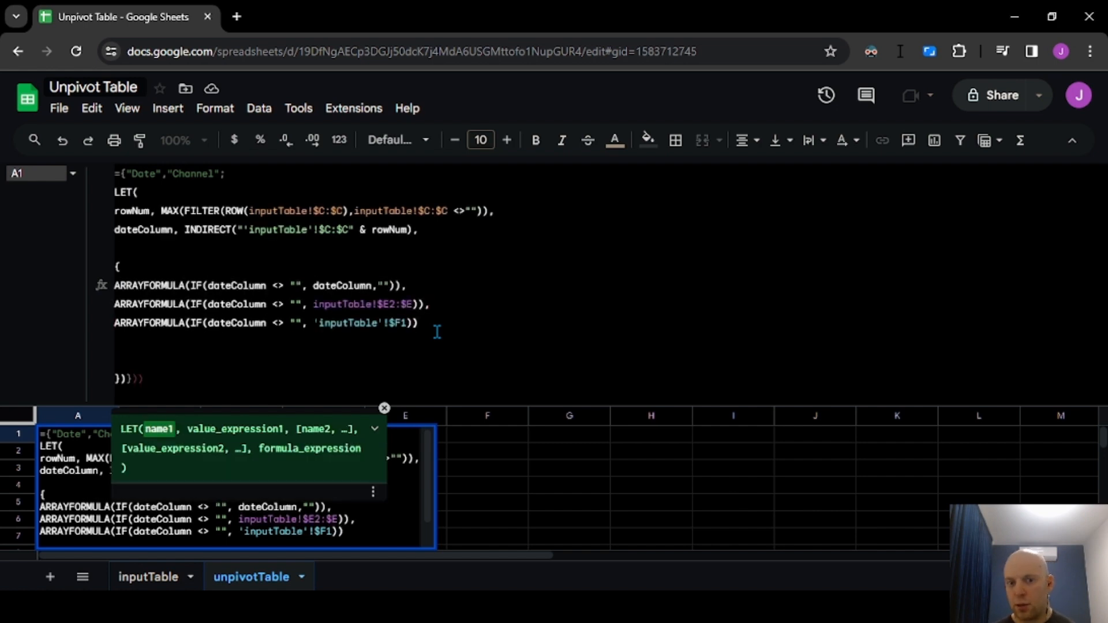
{"action": "key", "text": "ctrl+End"}
{"action": "key", "text": "BackSpace"}
{"action": "key", "text": "BackSpace"}
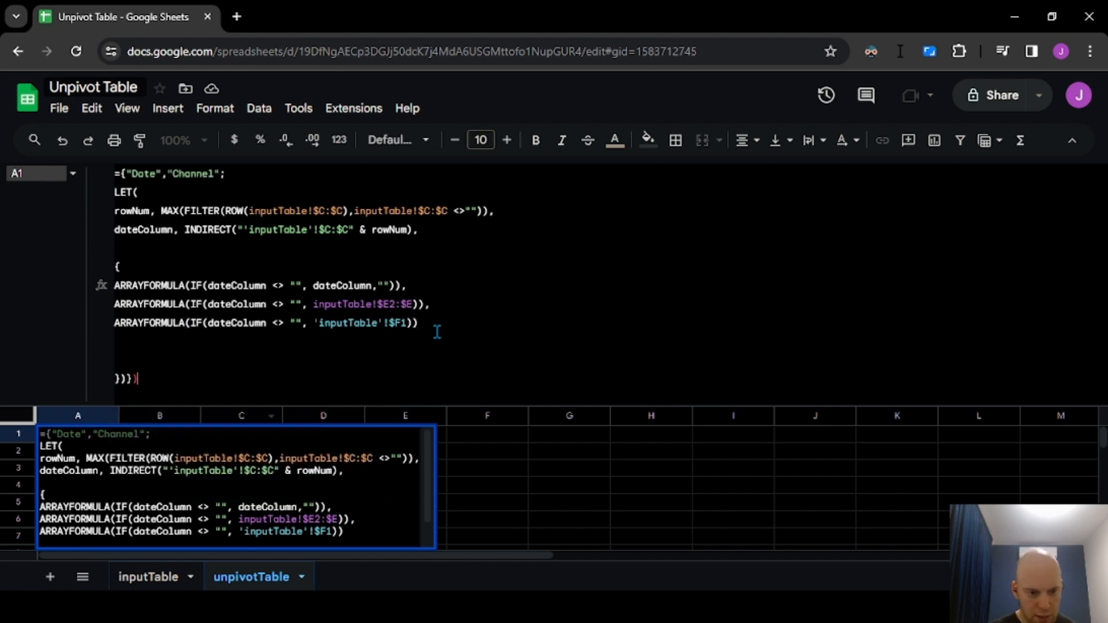
Add the header "Metric" after "Channel" in the first line of the A1 formula and commit it
{"action": "key", "text": "ctrl+Home"}
{"action": "key", "text": "ctrl+Right"}
{"action": "key", "text": "ctrl+Right"}
{"action": "key", "text": "ctrl+Right"}
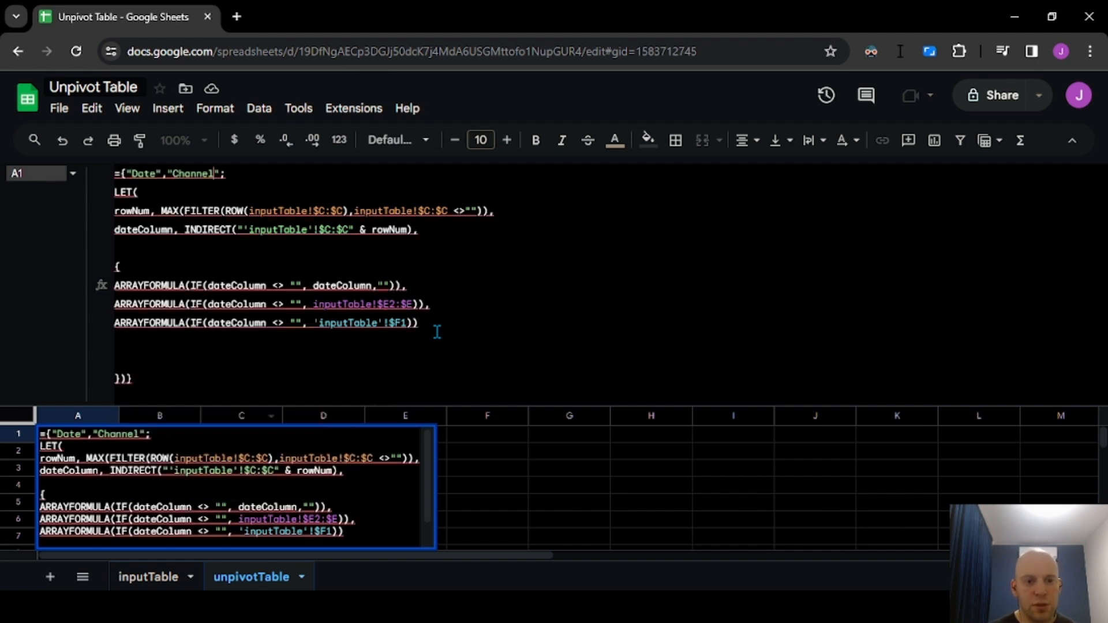
{"action": "type", "text": ","}
{"action": "key", "text": "BackSpace"}
{"action": "type", "text": "\"\""}
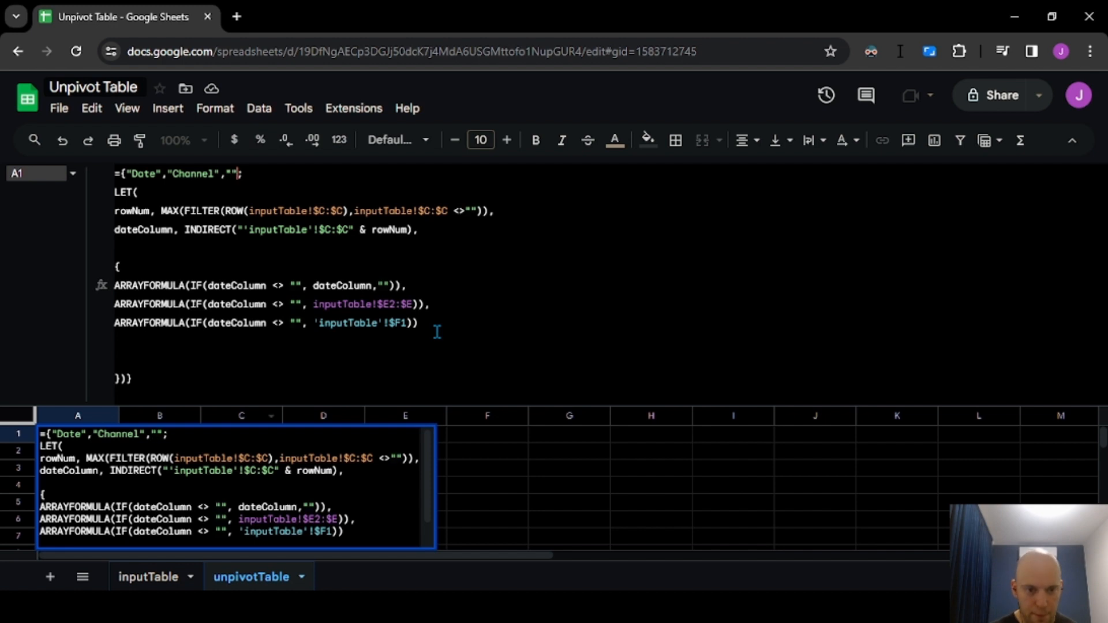
{"action": "type", "text": "Metric"}
{"action": "key", "text": "Return"}
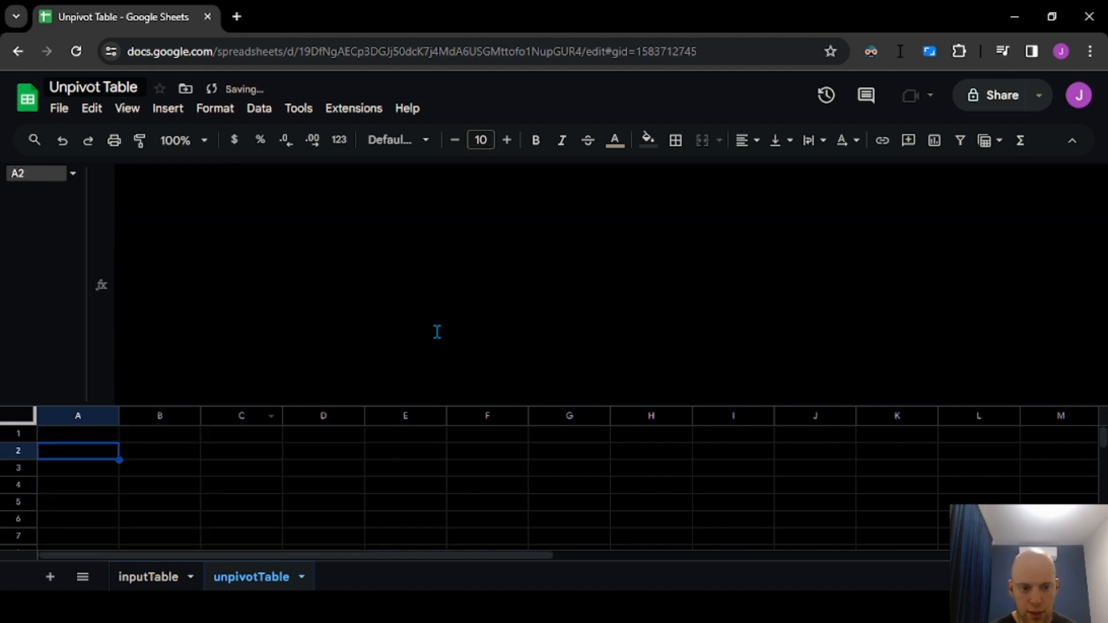
Examine the Date, Channel and Metric output cells on the unpivotTable sheet and go back to cell A1
{"action": "key", "text": "Up"}
{"action": "key", "text": "Right"}
{"action": "key", "text": "Down"}
{"action": "key", "text": "Left"}
{"action": "key", "text": "Down"}
{"action": "key", "text": "Right"}
{"action": "key", "text": "Right"}
{"action": "key", "text": "Up"}
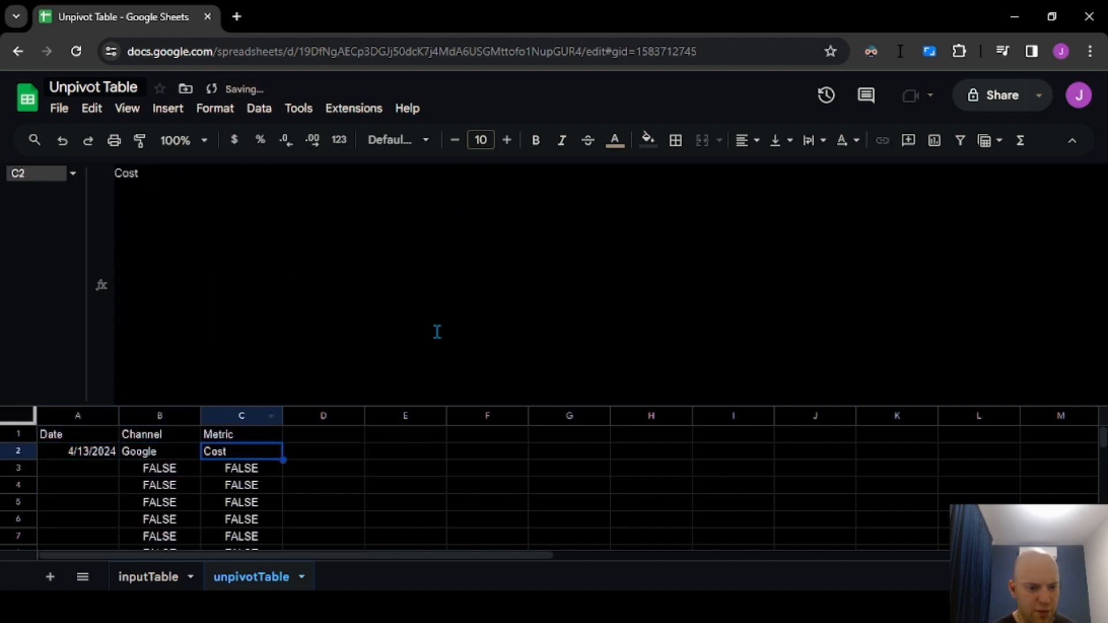
{"action": "key", "text": "Left"}
{"action": "key", "text": "Left"}
{"action": "key", "text": "Up"}
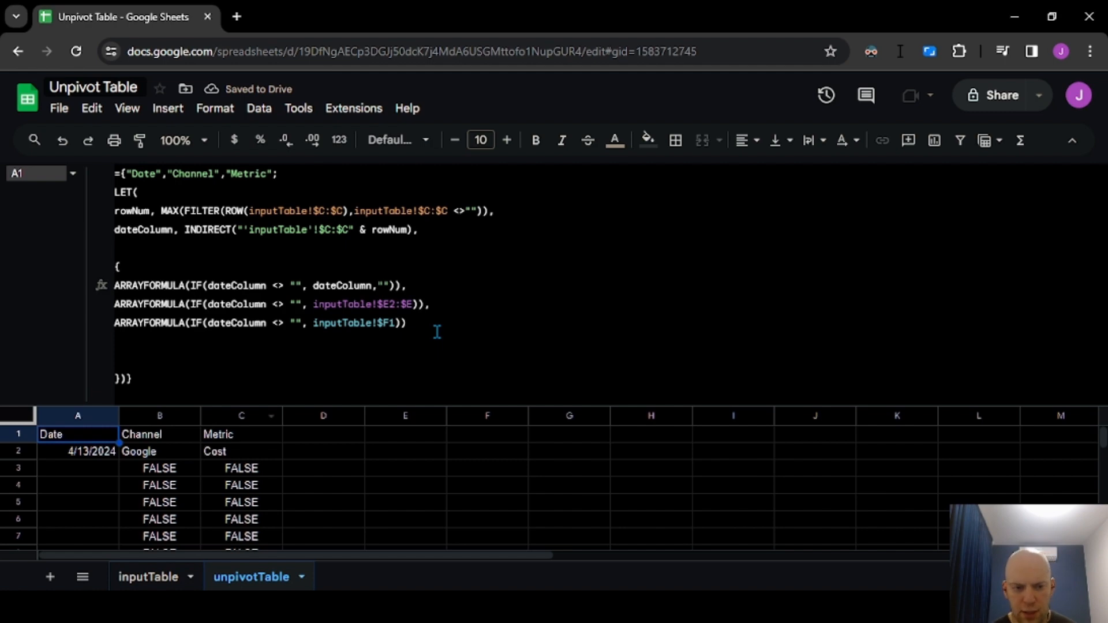
Start a fourth expression, ARRAYFORMULA(IF(INDIRECT(, on the line below the Metric expression in the A1 formula
{"action": "left_click", "coordinate": [392, 342]}
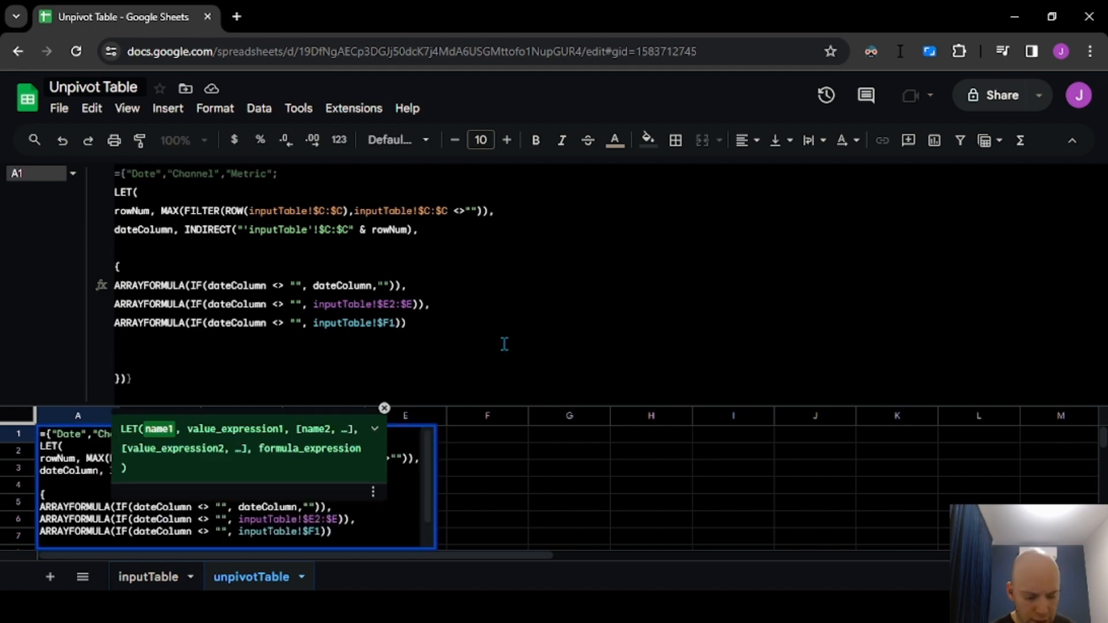
{"action": "type", "text": "ARRAYFORMULA(IF("}
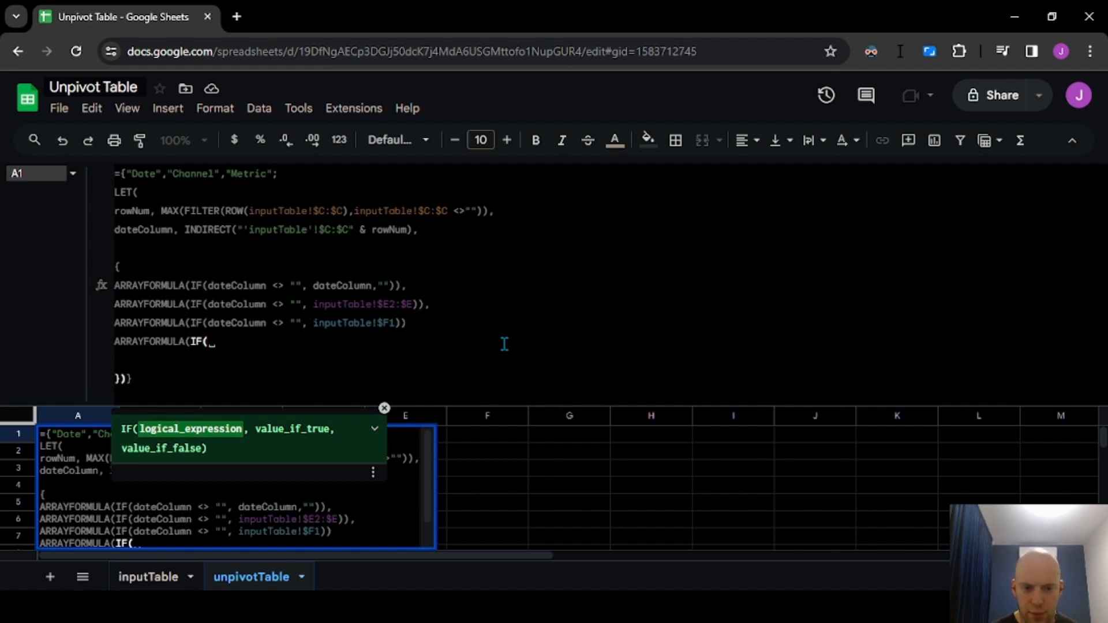
{"action": "type", "text": "INDIRECT"}
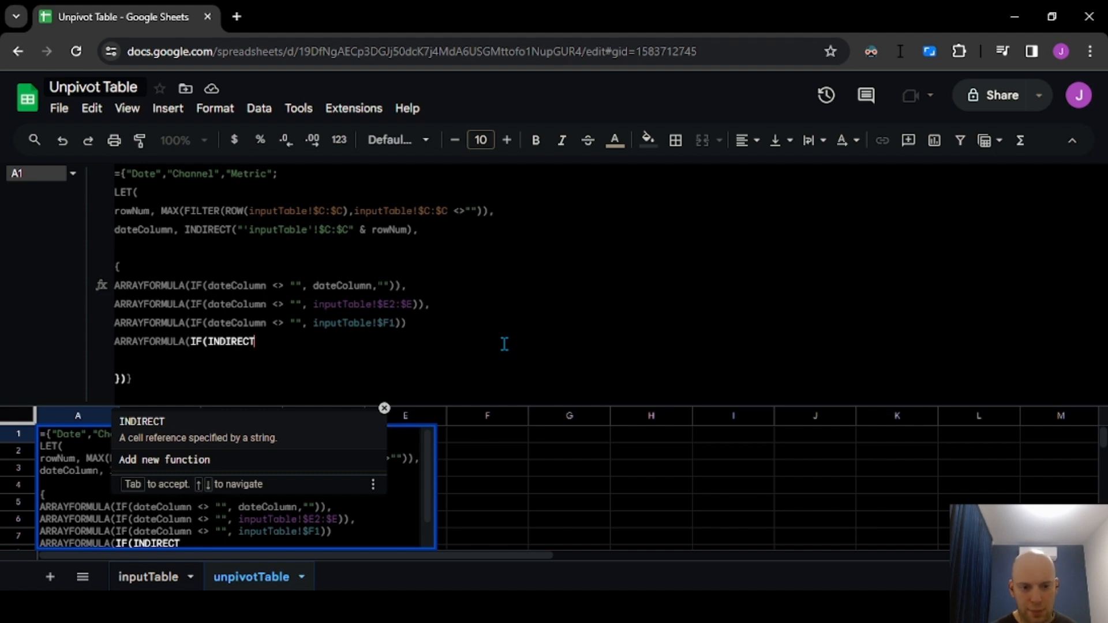
{"action": "type", "text": "("}
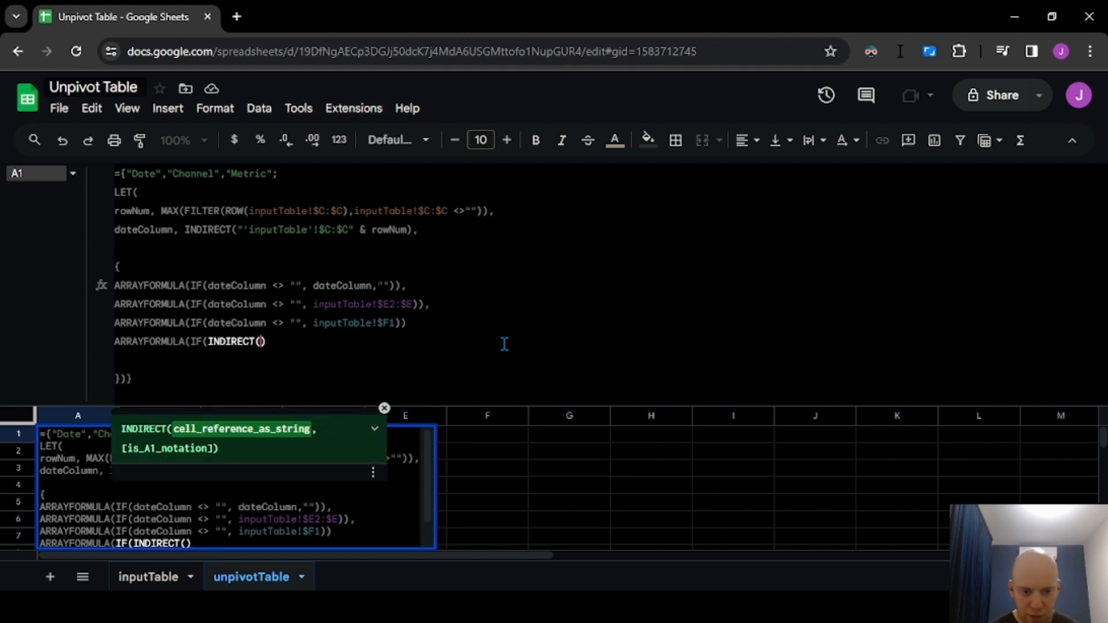
Fill the INDIRECT call with "'inputTable'!$F2:$F" & rowNum and close its parenthesis
{"action": "type", "text": "\""}
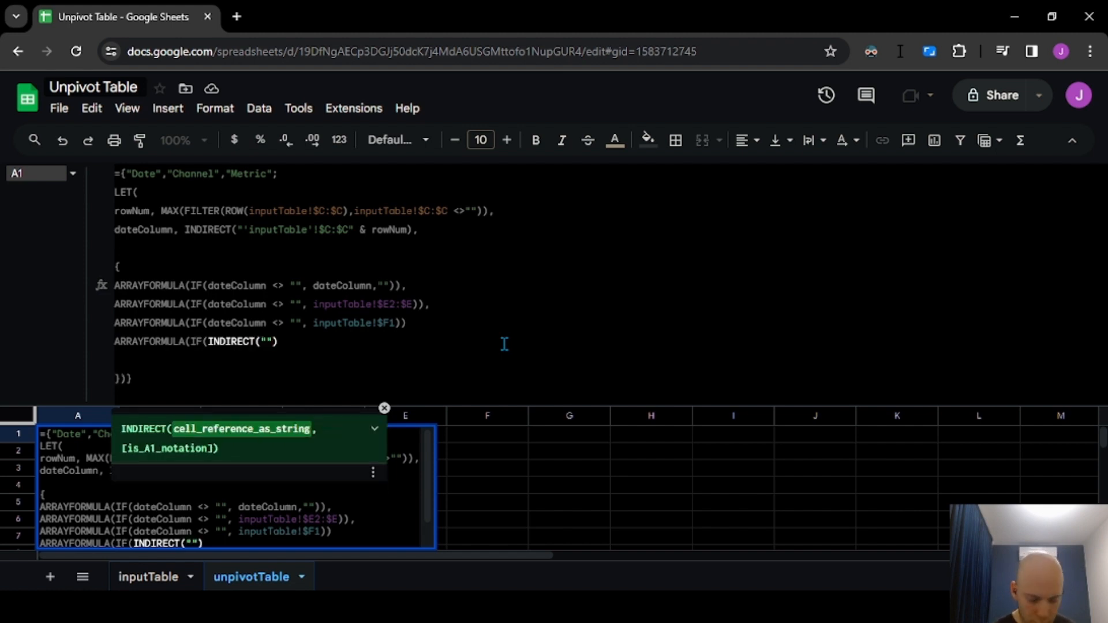
{"action": "type", "text": "'i'!"}
{"action": "key", "text": "Left"}
{"action": "key", "text": "Left"}
{"action": "type", "text": "i"}
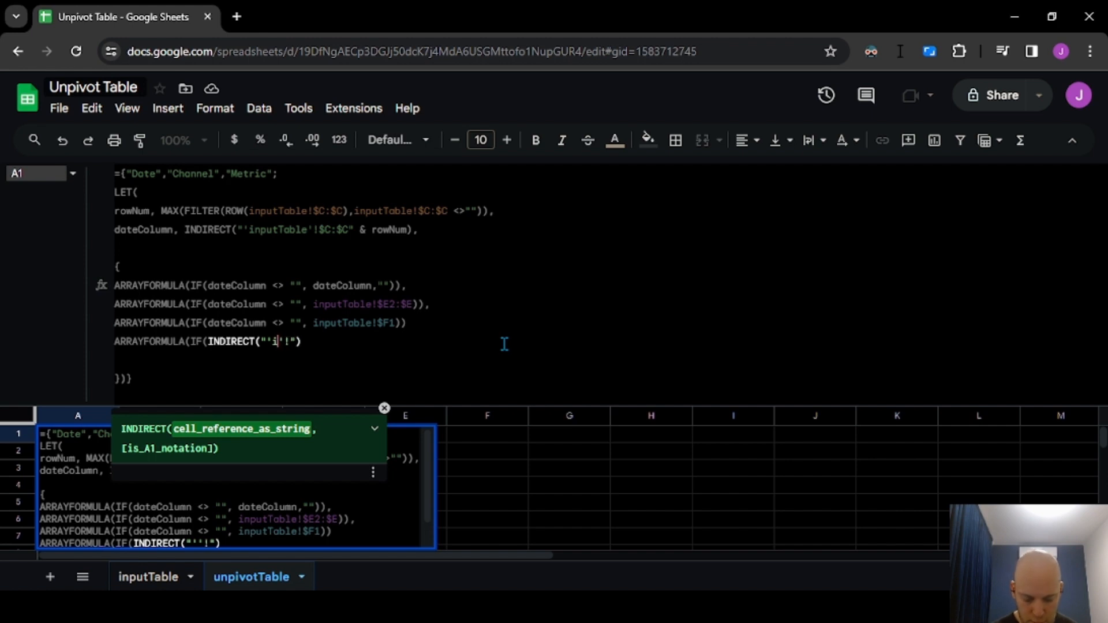
{"action": "type", "text": "nputTable"}
{"action": "key", "text": "Right"}
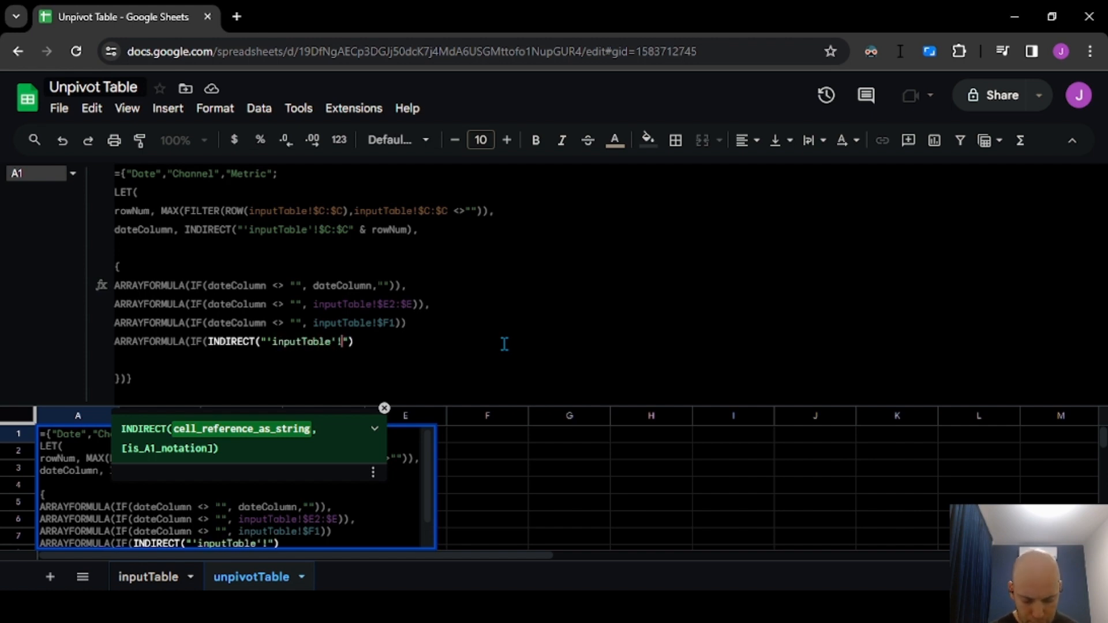
{"action": "type", "text": "$F21"}
{"action": "key", "text": "BackSpace"}
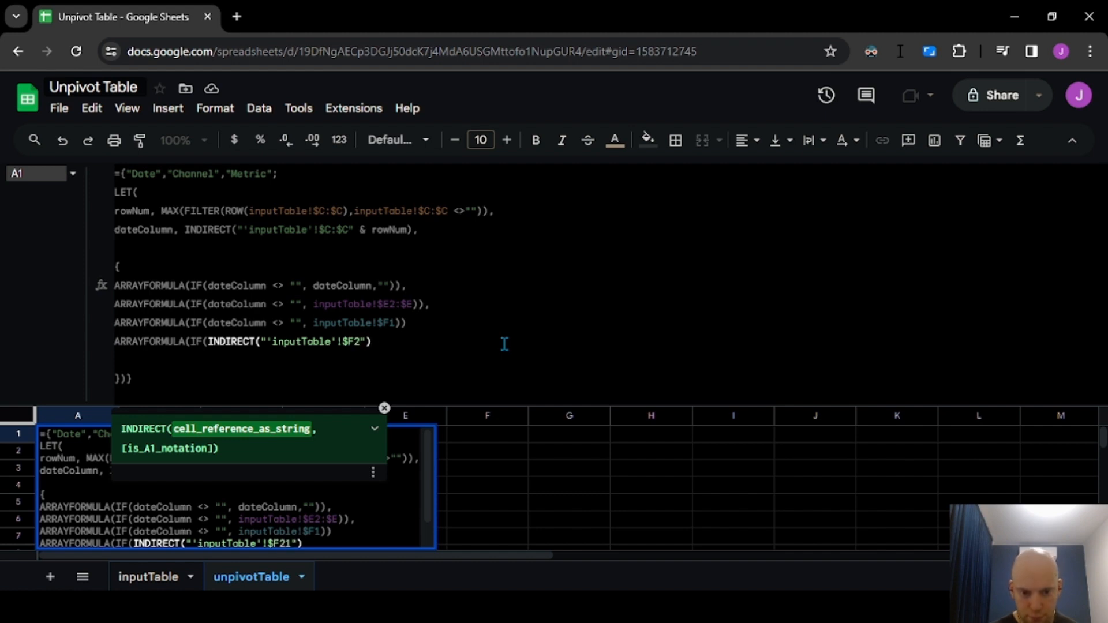
{"action": "type", "text": ":"}
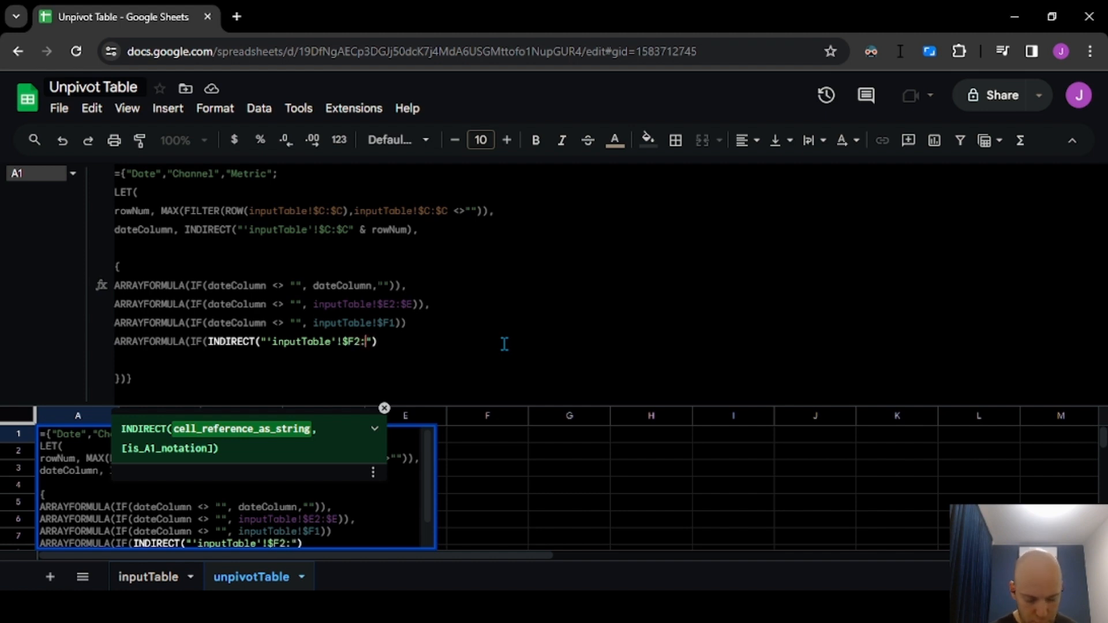
{"action": "type", "text": "$F"}
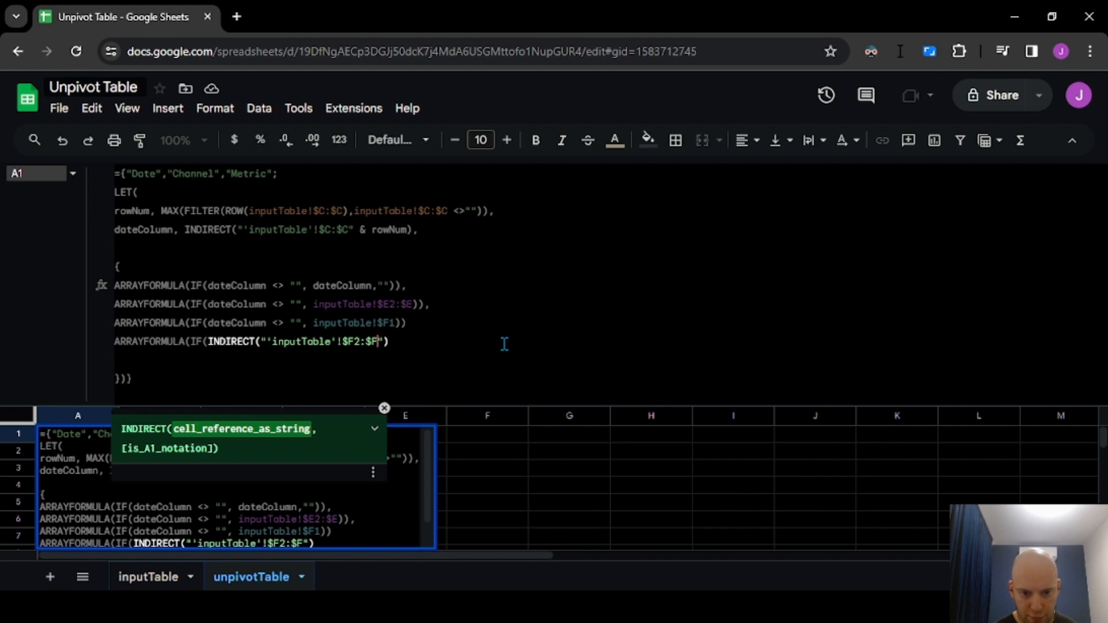
{"action": "type", "text": "\" & rowNu"}
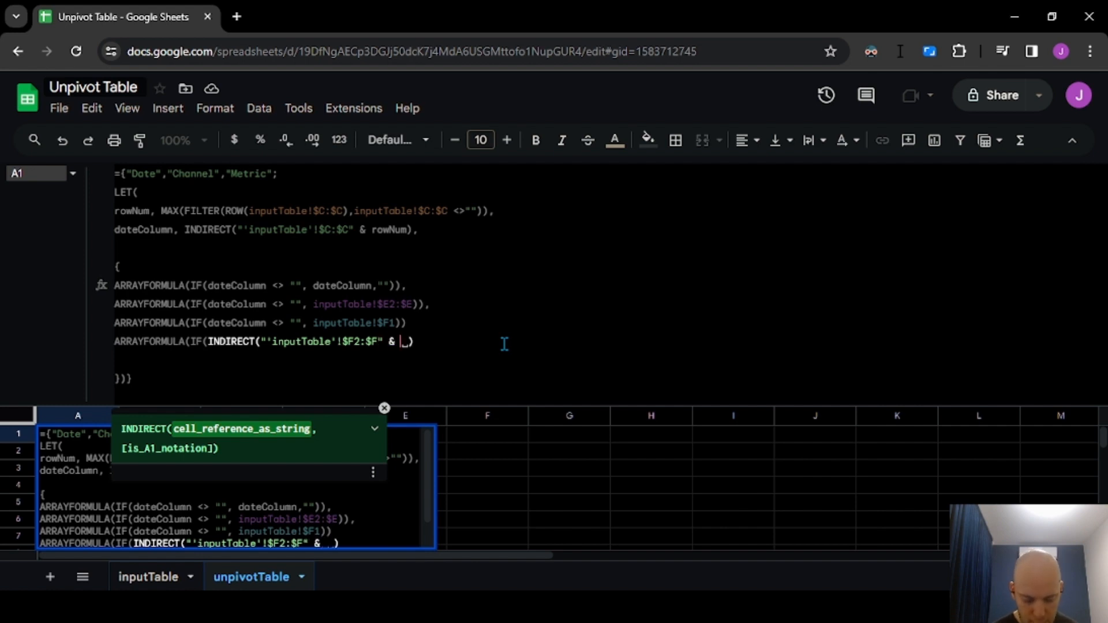
{"action": "type", "text": "m),\"\")"}
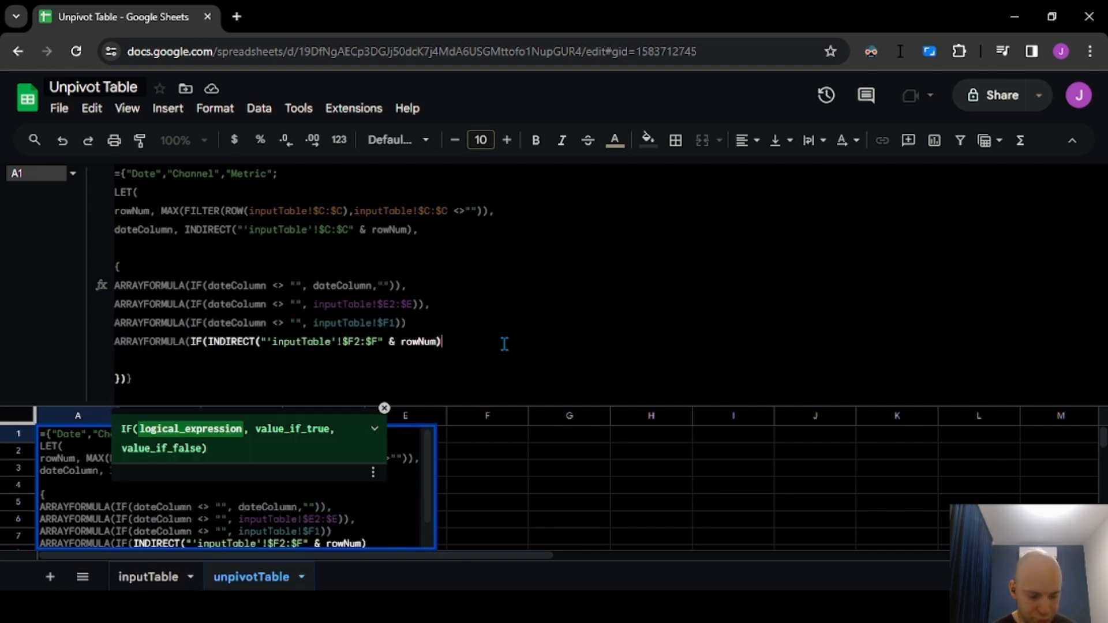
Complete the fourth expression in the A1 formula with "" as the IF's next argument, close its parentheses and commit the formula
{"action": "type", "text": ")"}
{"action": "key", "text": "Left"}
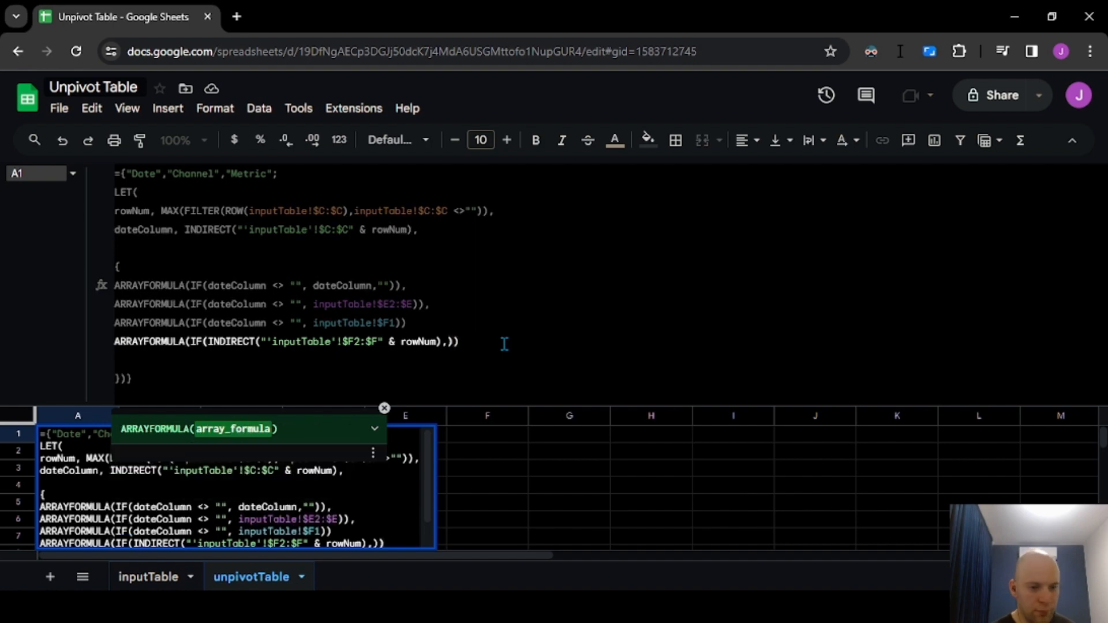
{"action": "key", "text": "Left"}
{"action": "type", "text": "\"\""}
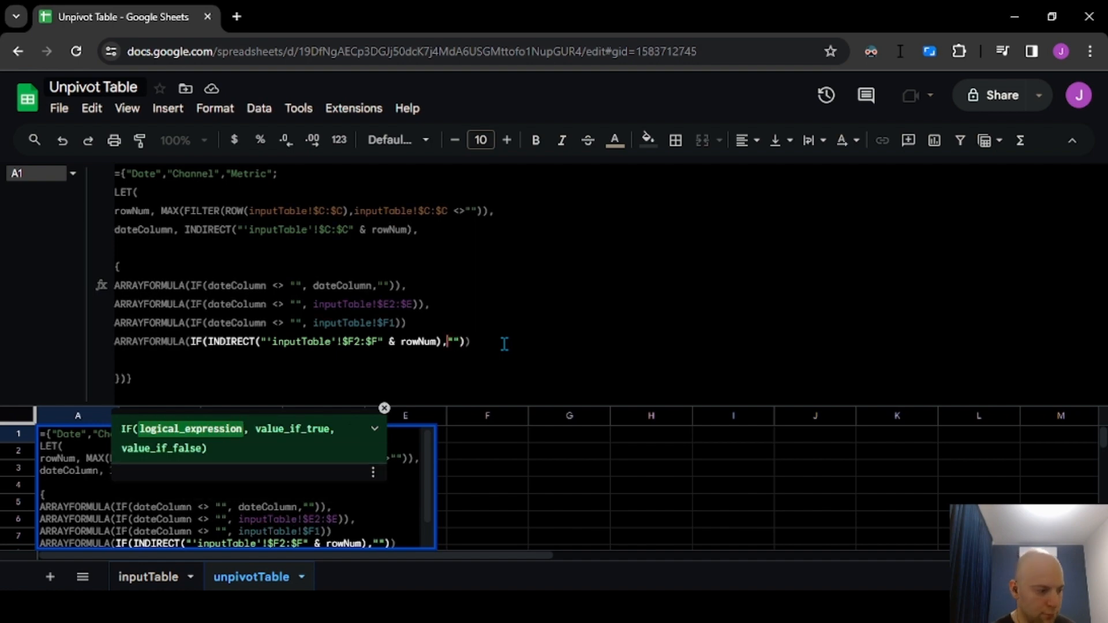
{"action": "left_click", "coordinate": [504, 344]}
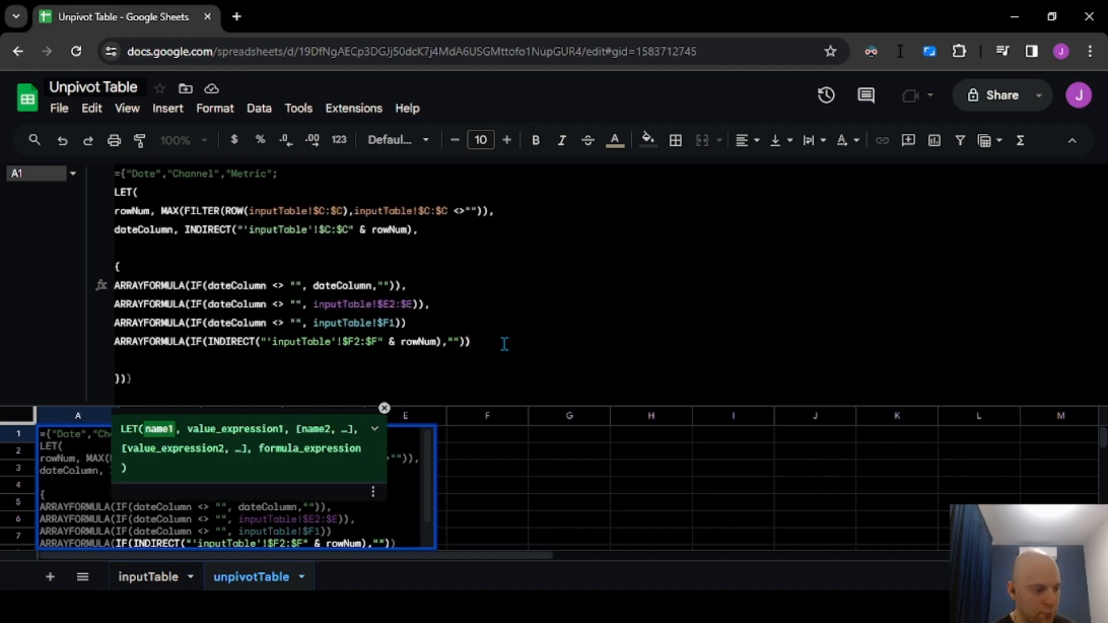
{"action": "key", "text": "Return"}
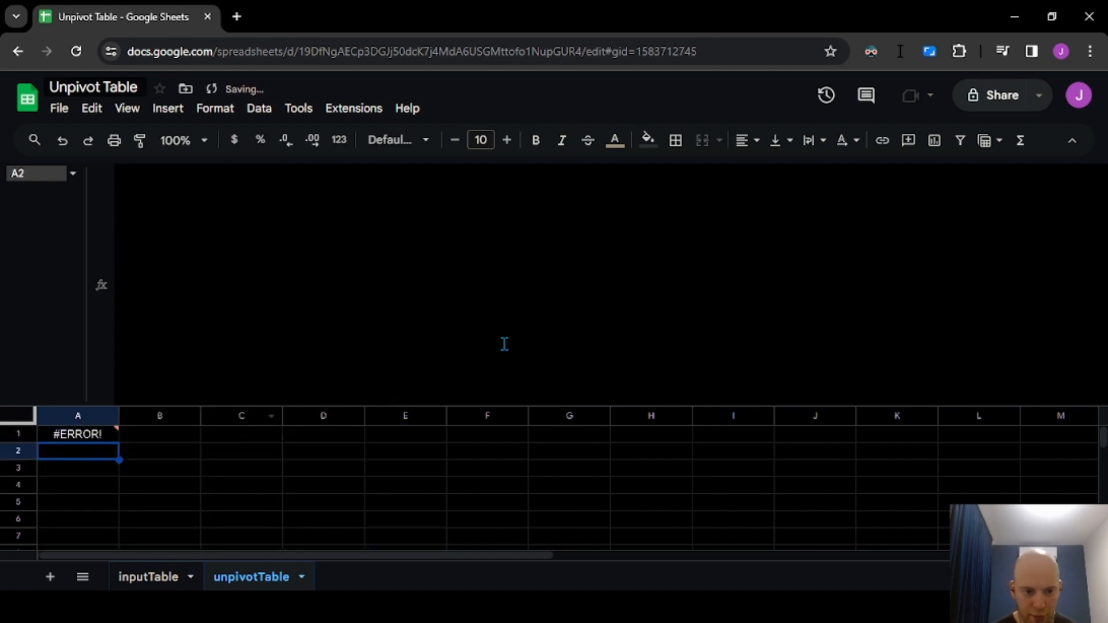
Add the header "Amount" after "Metric" in the first line of the A1 formula and commit it
{"action": "key", "text": "Up"}
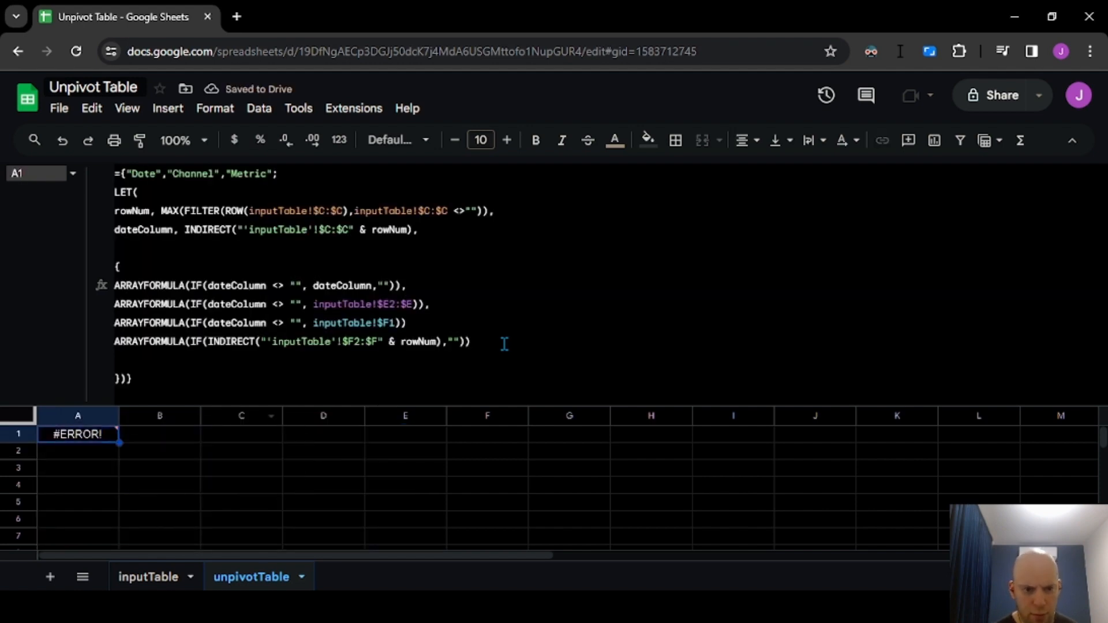
{"action": "key", "text": "F2"}
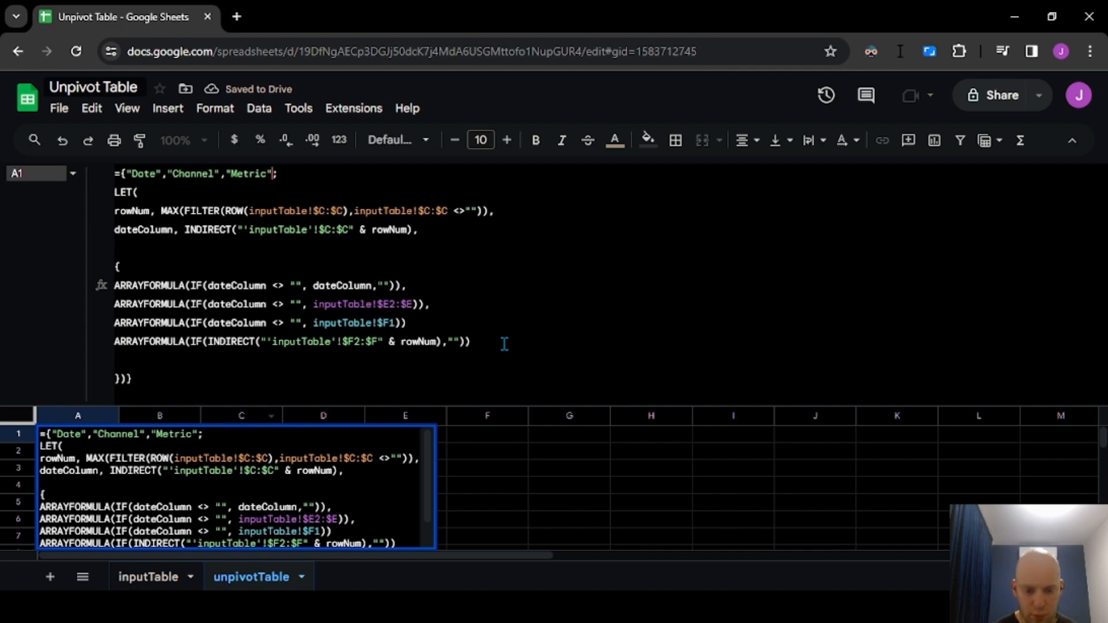
{"action": "type", "text": ",\"Amo"}
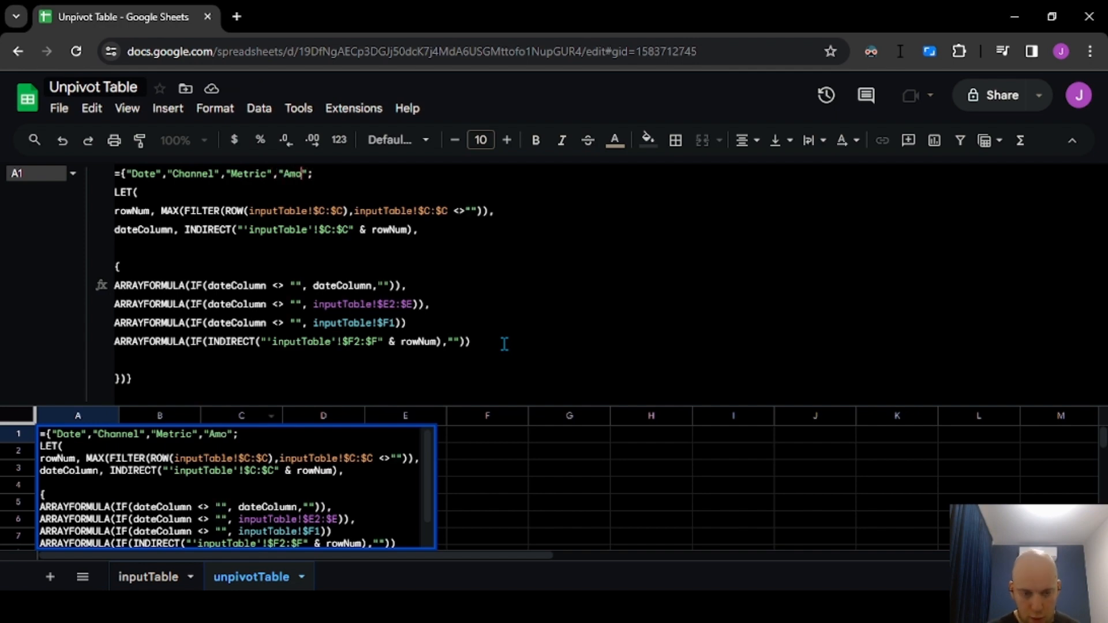
{"action": "type", "text": "unt"}
{"action": "key", "text": "Tab"}
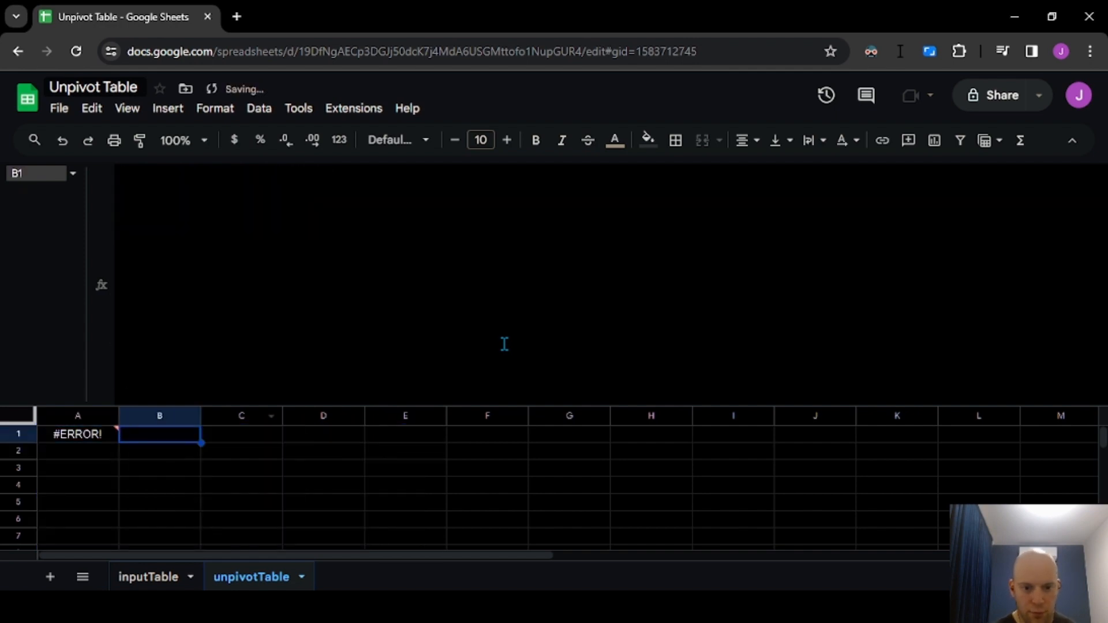
Revert A1 to the formula with only the Date column and make dateColumn's INDIRECT range start at row 2, 'inputTable'!$C2:$C
{"action": "key", "text": "ctrl+z"}
{"action": "left_click_drag", "start_coordinate": [214, 230], "coordinate": [438, 250]}
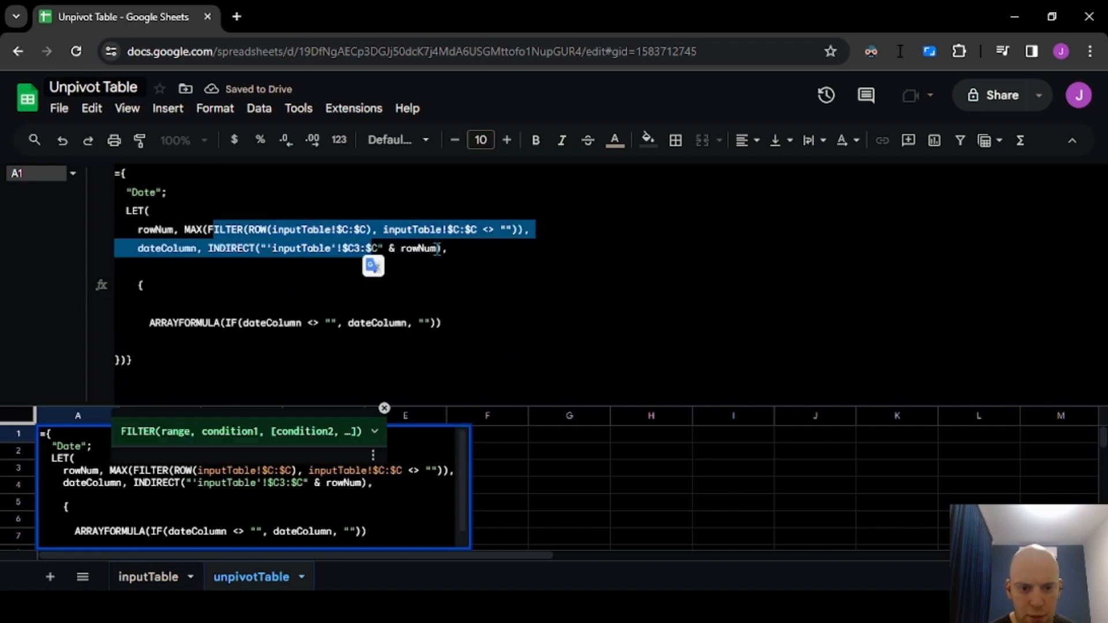
{"action": "left_click", "coordinate": [475, 272]}
{"action": "left_click", "coordinate": [373, 232]}
{"action": "left_click", "coordinate": [358, 248]}
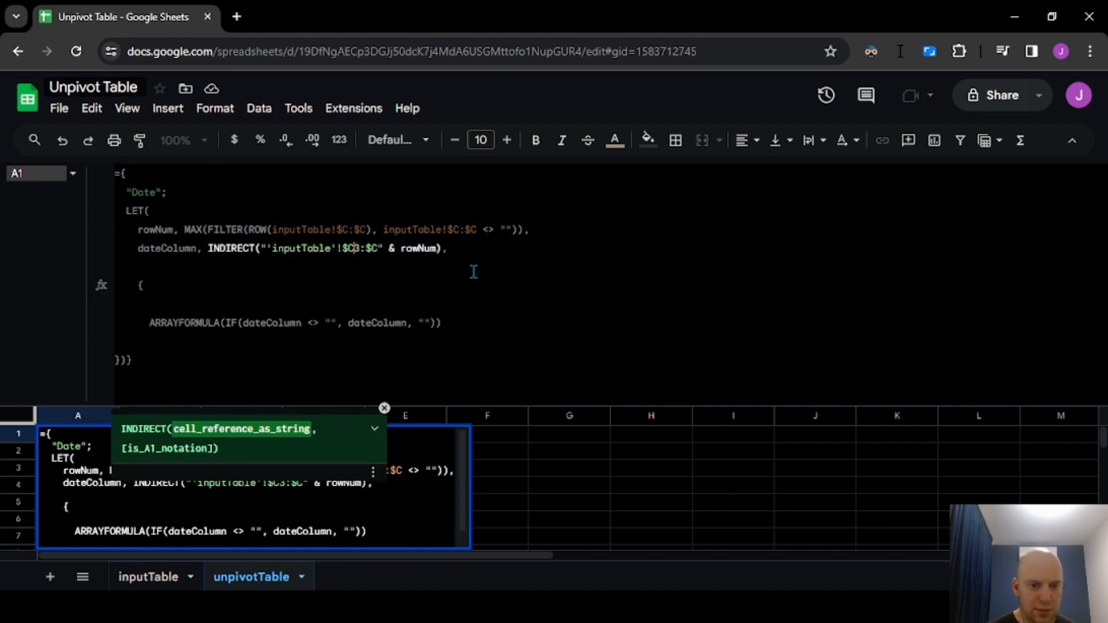
{"action": "key", "text": "Return"}
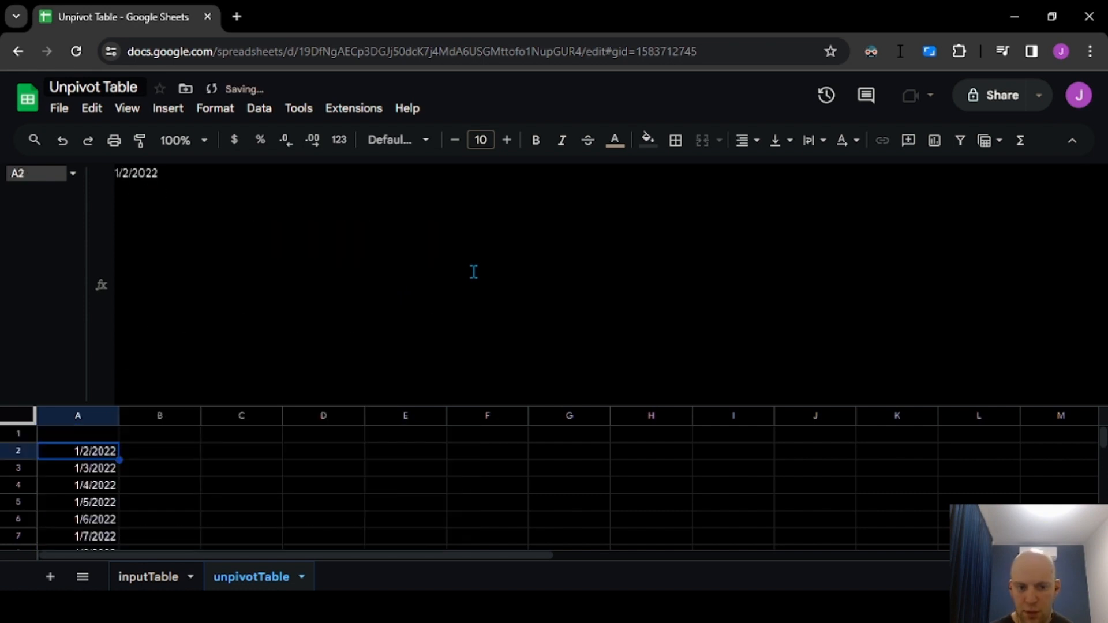
{"action": "key", "text": "ctrl+z"}
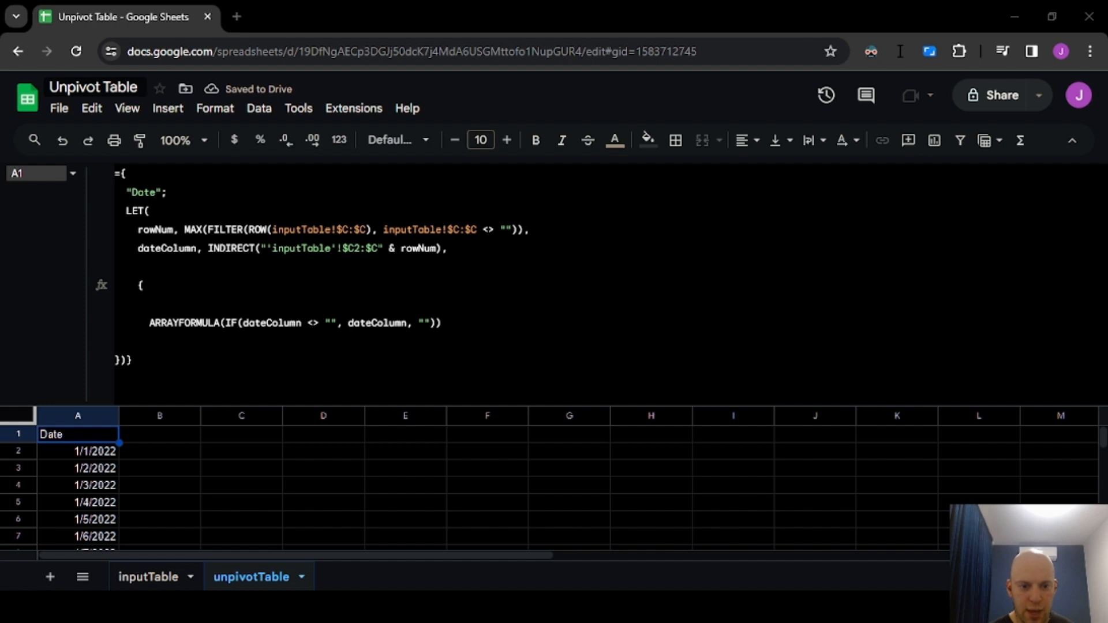
Below the date expression, add ARRAYFORMULA IF lines returning inputTable!$E$2:E, inputTable!$F1 and INDIRECT("'inputTable'!$F2:$F" & rowNum) for non-blank dateColumn rows
{"action": "left_click", "coordinate": [445, 324]}
{"action": "left_click", "coordinate": [383, 408]}
{"action": "left_click_drag", "start_coordinate": [343, 248], "coordinate": [385, 248]}
{"action": "left_click", "coordinate": [179, 248]}
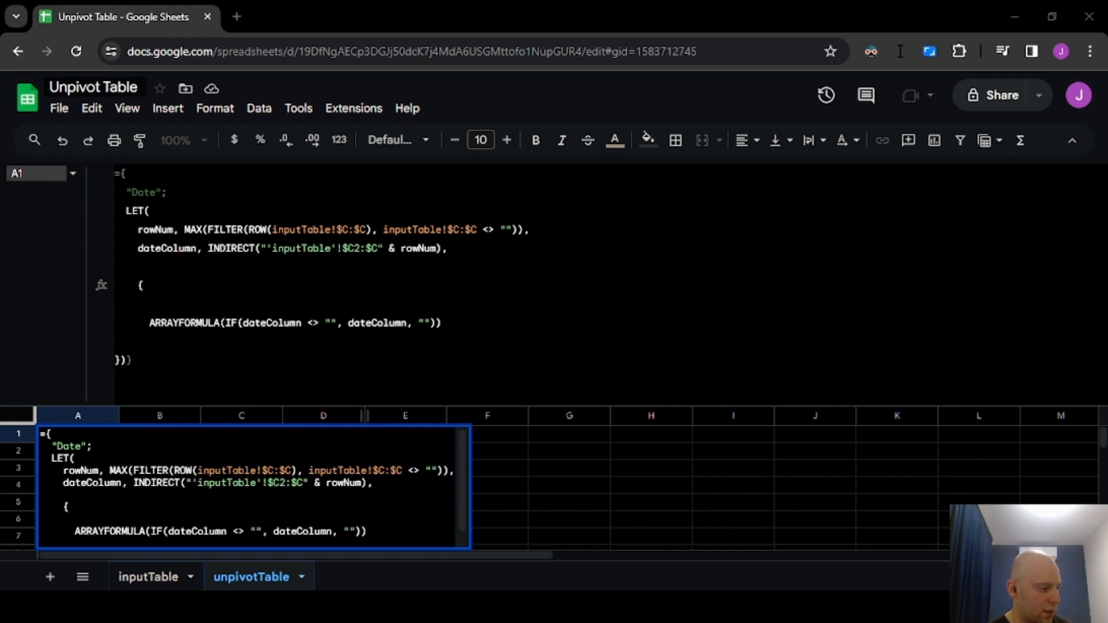
{"action": "left_click", "coordinate": [427, 338]}
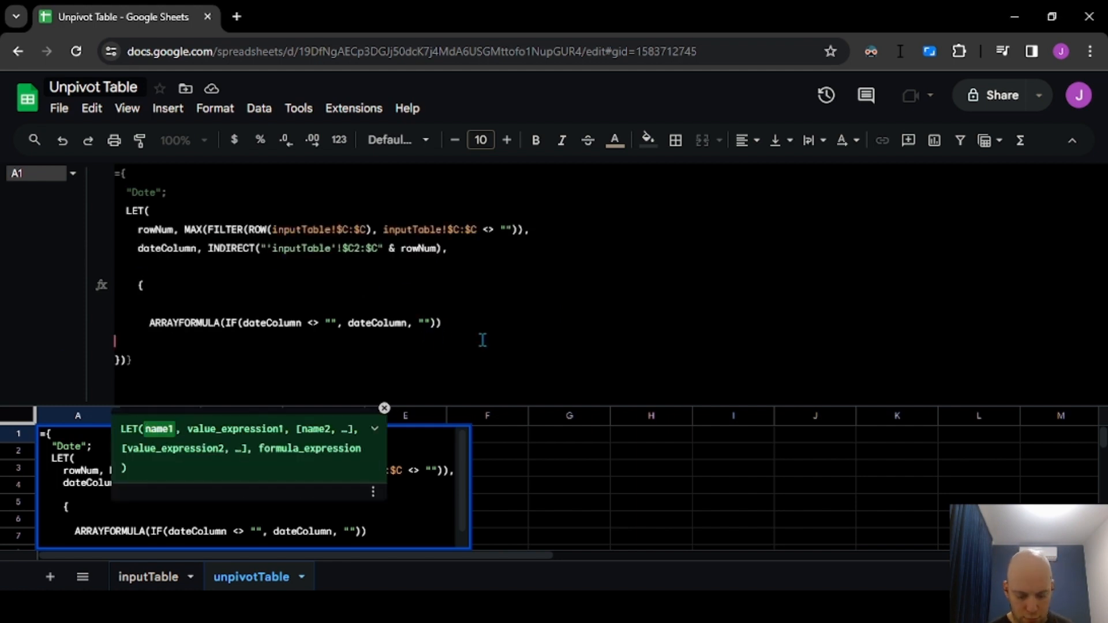
{"action": "type", "text": "ARRAYFORMULA(IF(dateColumn <> \"\", inputTable!$E$2:E)), ARRAYFORMULA(IF(dateColumn <> \"\", inputTable!$F1)), ARRAYFORMULA(IF(dateColumn <> \"\", INDIRECT(\"'inputTable'!$F2:$F\" & rowNum), \"\"))"}
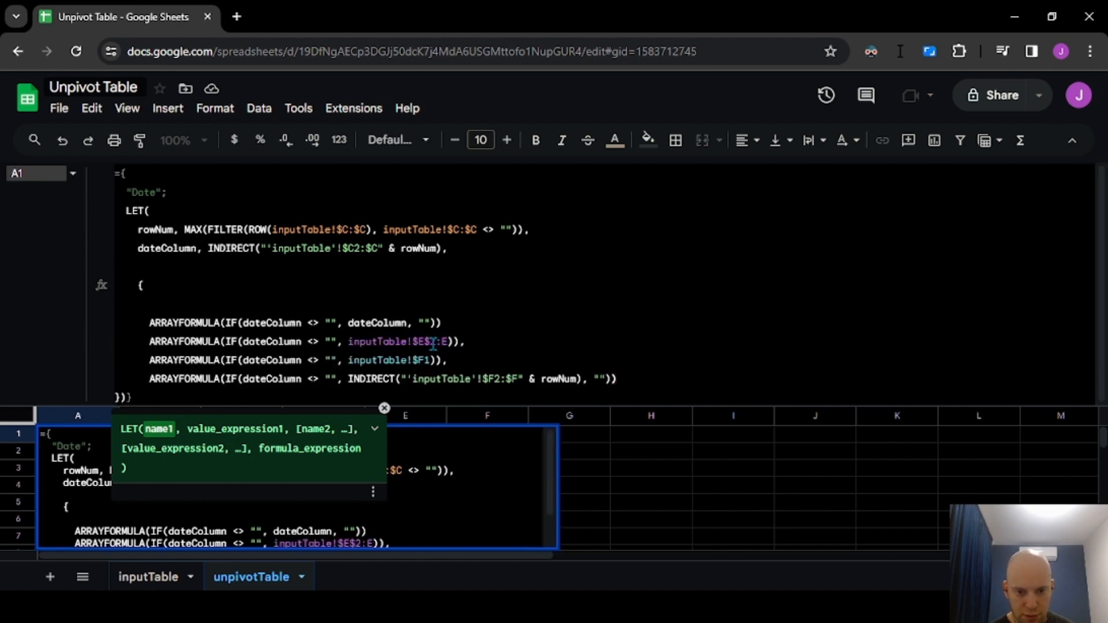
Check the references in the added expressions and put a comma after the date expression in the A1 formula
{"action": "left_click", "coordinate": [417, 361]}
{"action": "left_click_drag", "start_coordinate": [528, 379], "coordinate": [556, 377]}
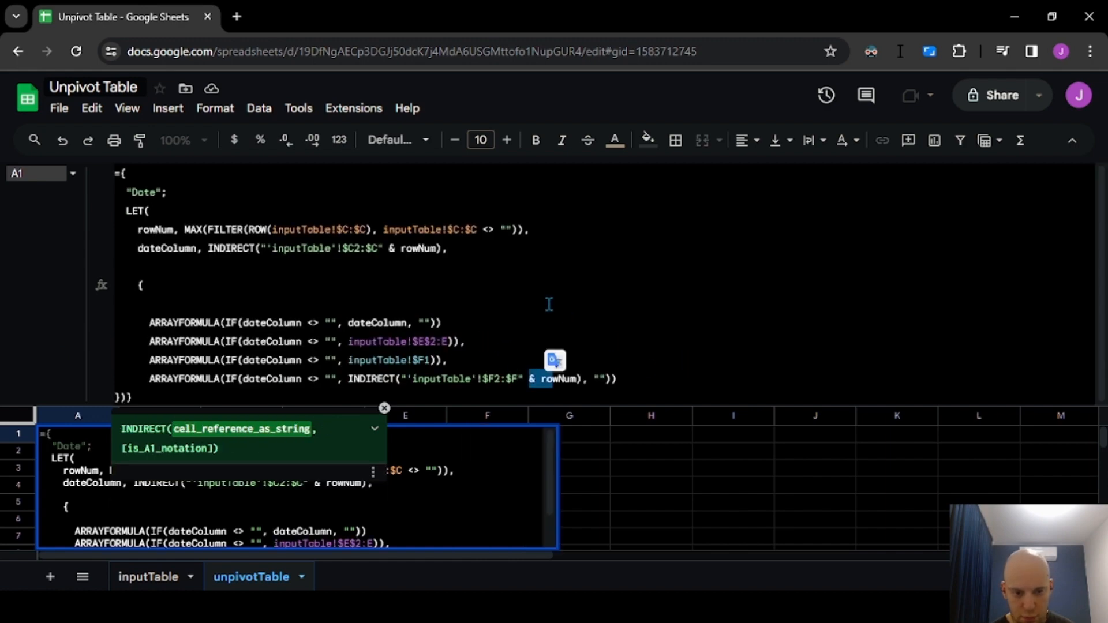
{"action": "left_click", "coordinate": [645, 363]}
{"action": "type", "text": ","}
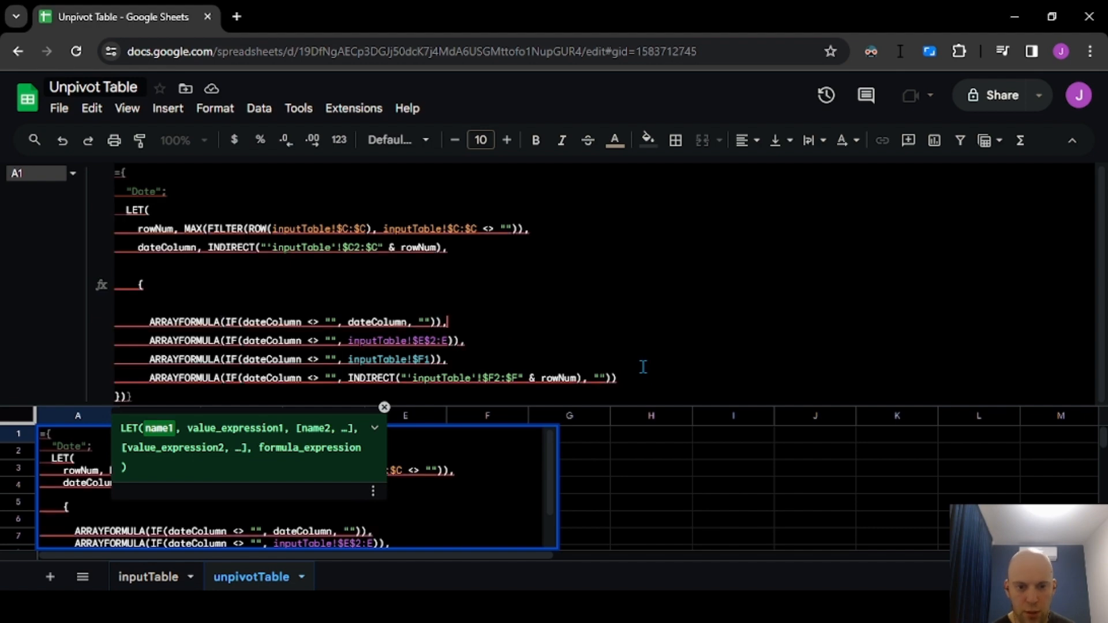
Add three empty header strings, separated by commas, after "Date" in the A1 formula
{"action": "key", "text": "ctrl+Home"}
{"action": "key", "text": "Down"}
{"action": "key", "text": "Right"}
{"action": "key", "text": "Right"}
{"action": "key", "text": "Right"}
{"action": "key", "text": "Right"}
{"action": "key", "text": "Right"}
{"action": "key", "text": "Right"}
{"action": "key", "text": "Right"}
{"action": "key", "text": "Right"}
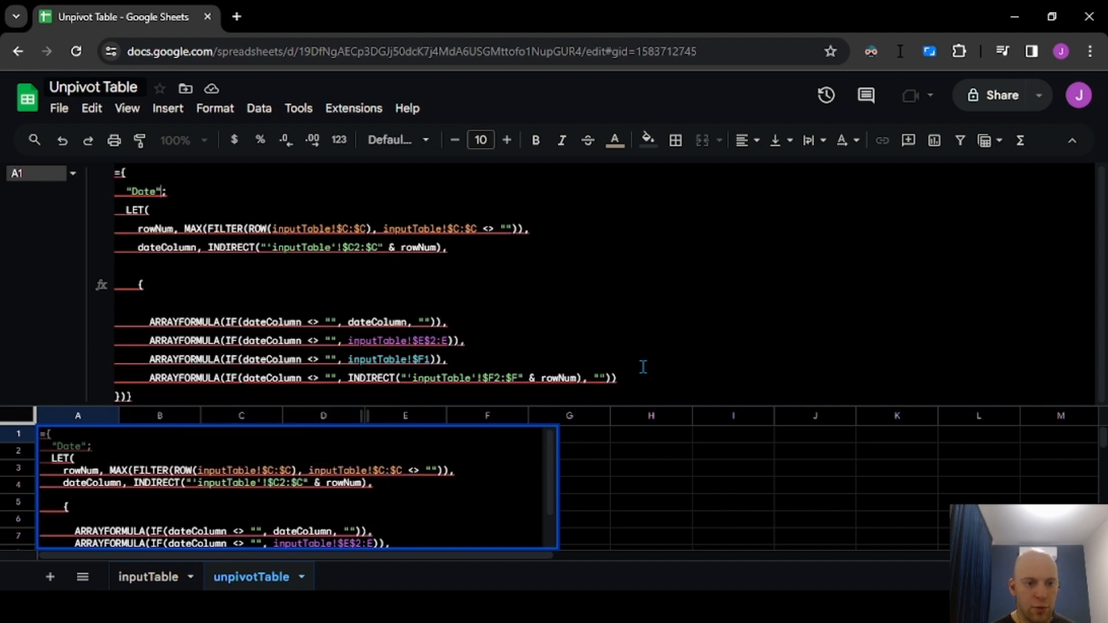
{"action": "type", "text": ",\"\""}
{"action": "type", "text": ",\"\",\""}
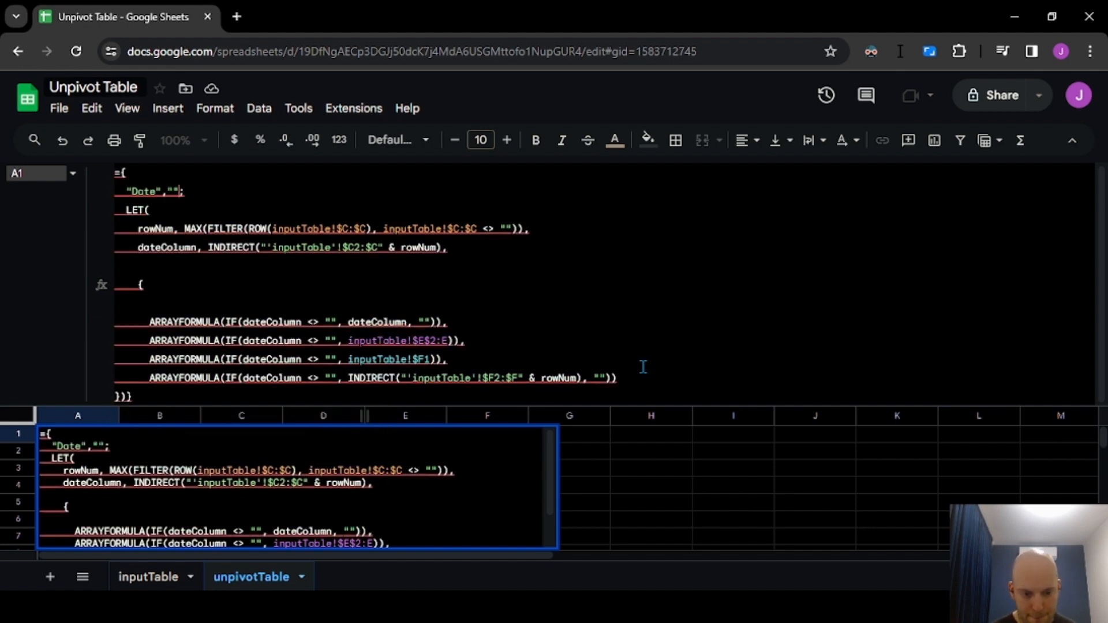
{"action": "type", "text": "\""}
Fill the first empty header string after "Date" with Channel
{"action": "key", "text": "Left"}
{"action": "key", "text": "Left"}
{"action": "key", "text": "Left"}
{"action": "key", "text": "Left"}
{"action": "key", "text": "Left"}
{"action": "key", "text": "Left"}
{"action": "key", "text": "Left"}
{"action": "key", "text": "Left"}
{"action": "key", "text": "Left"}
{"action": "key", "text": "Left"}
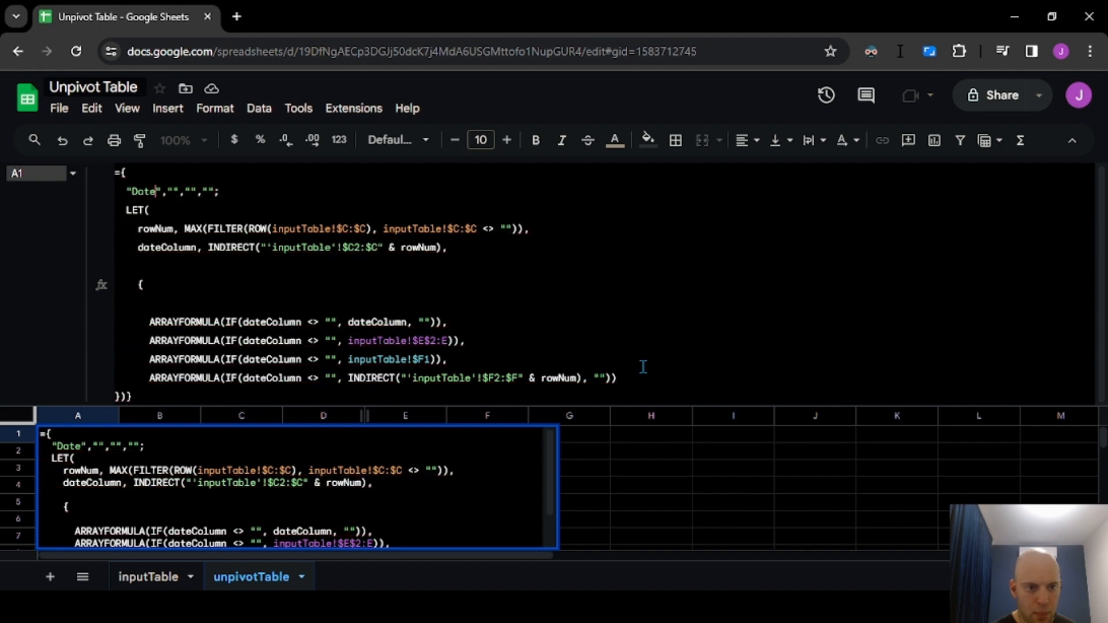
{"action": "key", "text": "Left"}
{"action": "key", "text": "Left"}
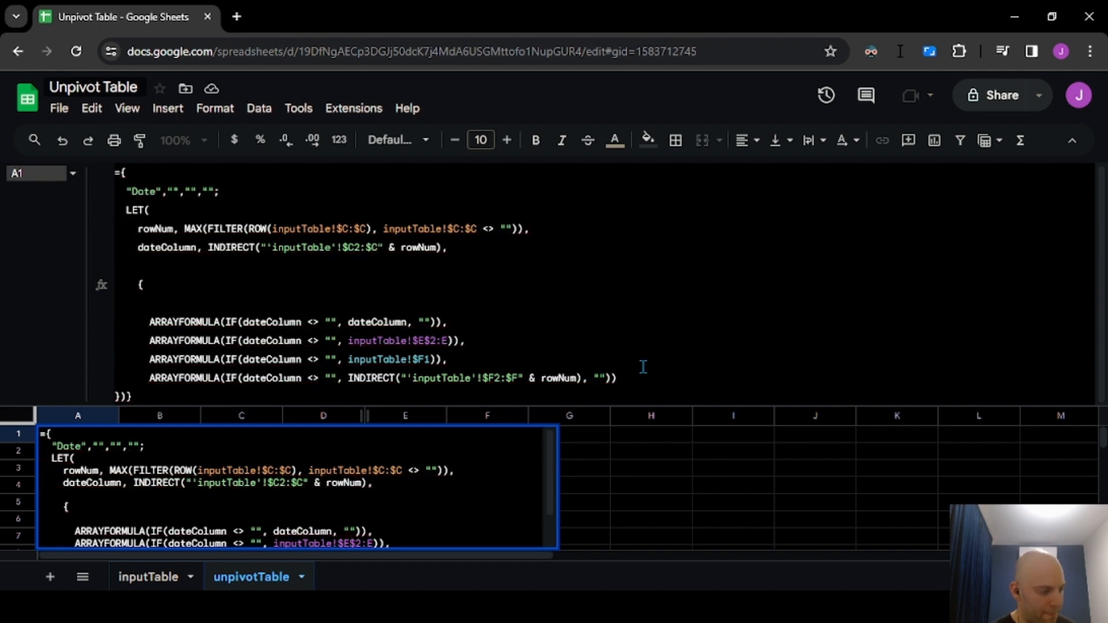
{"action": "type", "text": "Channel"}
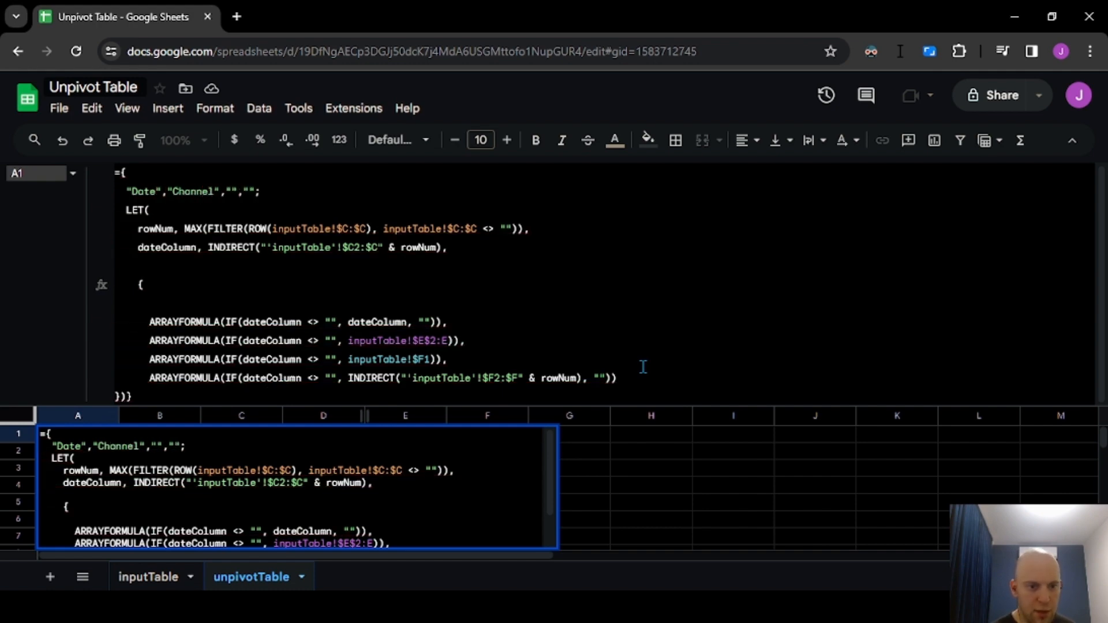
Fill the remaining two header strings with Metric and Amount and commit the A1 formula
{"action": "key", "text": "Right"}
{"action": "key", "text": "Right"}
{"action": "key", "text": "Right"}
{"action": "type", "text": "Metric"}
{"action": "key", "text": "Right"}
{"action": "key", "text": "Right"}
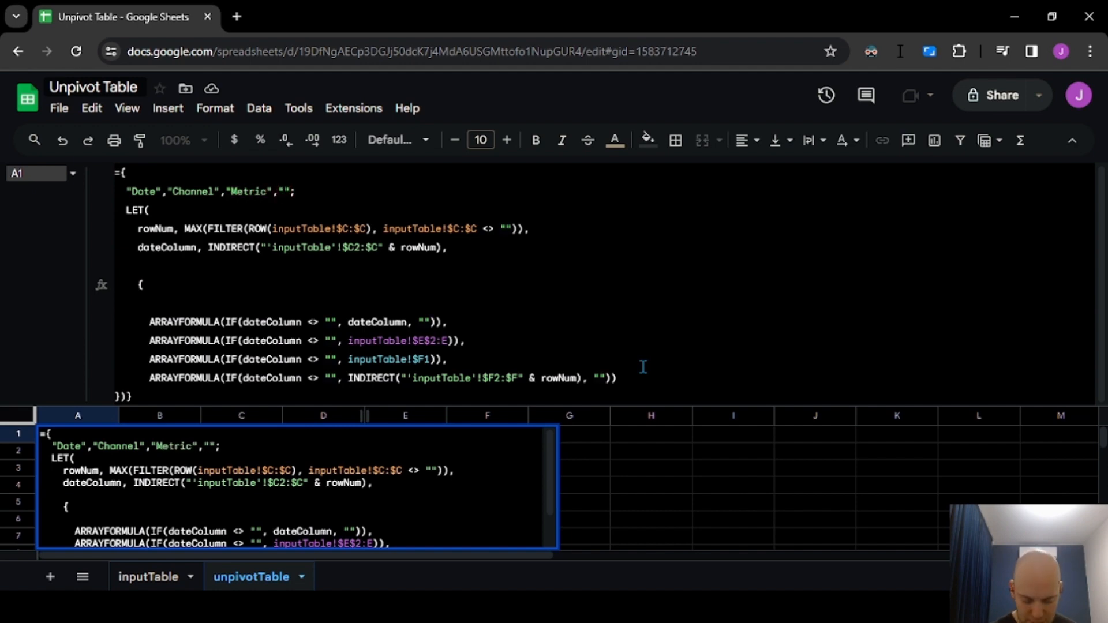
{"action": "type", "text": "Amount"}
{"action": "key", "text": "Return"}
Examine the output down to its last row by selecting the Amount column and the whole range A1:D835
{"action": "key", "text": "Up"}
{"action": "key", "text": "ctrl+Right"}
{"action": "key", "text": "ctrl+shift+Down"}
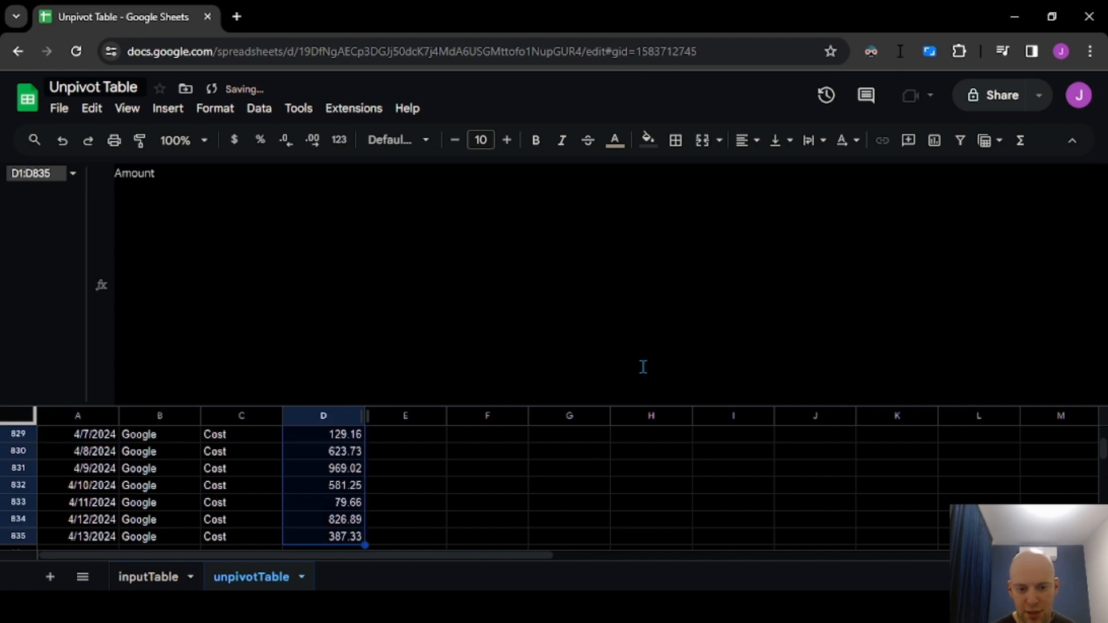
{"action": "key", "text": "ctrl+Left"}
{"action": "key", "text": "Right"}
{"action": "key", "text": "Left"}
{"action": "key", "text": "ctrl+shift+Right"}
{"action": "key", "text": "ctrl+shift+Down"}
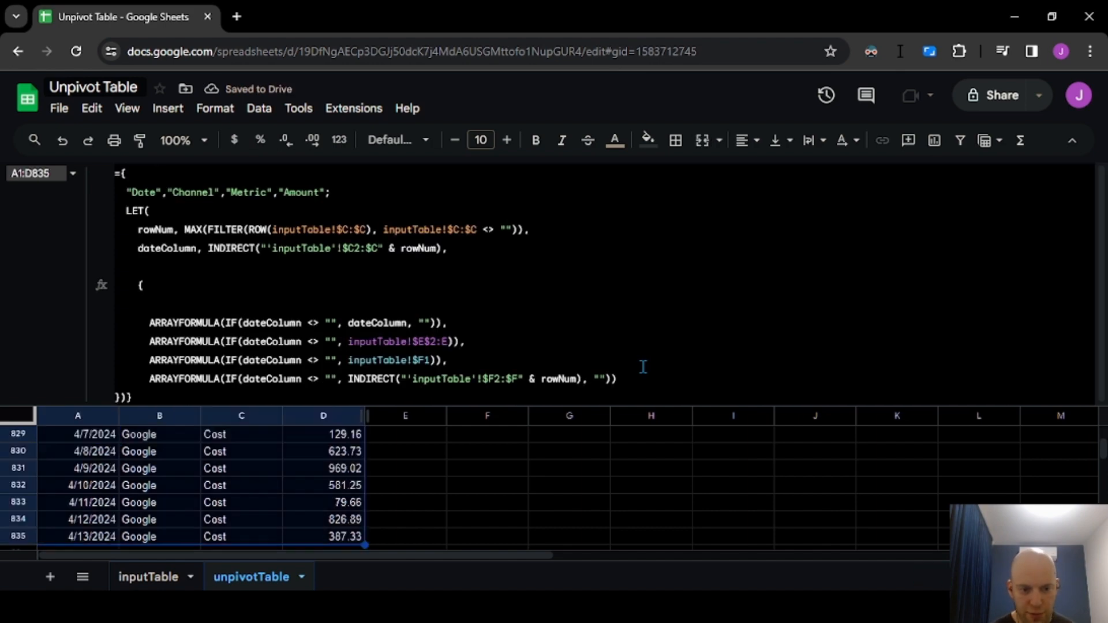
Shrink the formula bar to a single line and freeze the first row of the unpivotTable sheet
{"action": "left_click_drag", "start_coordinate": [591, 406], "coordinate": [525, 172]}
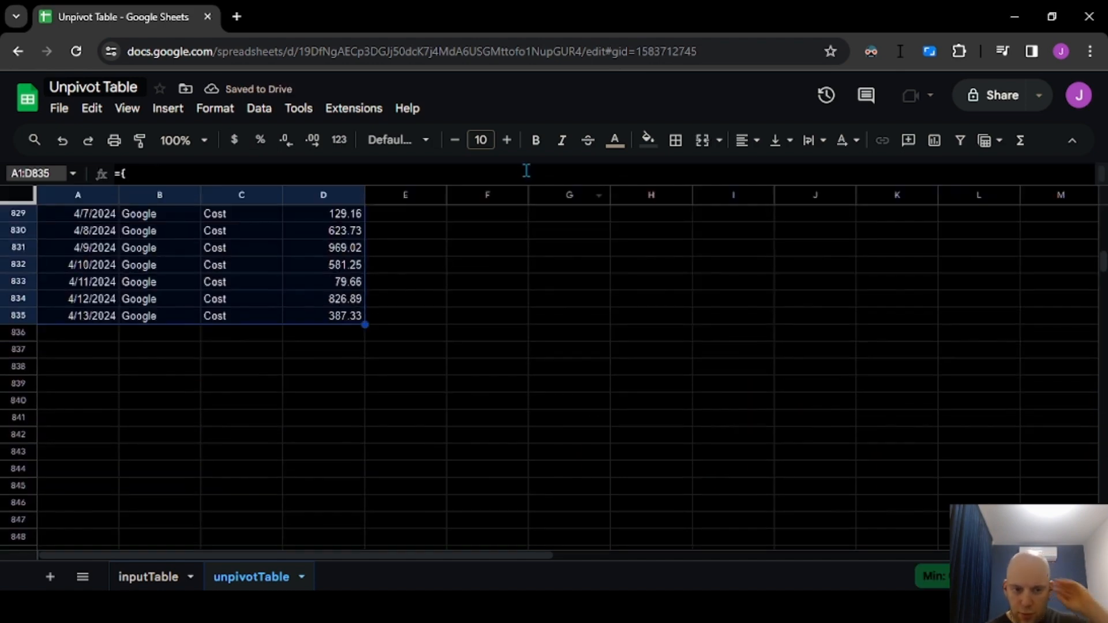
{"action": "scroll", "coordinate": [500, 346], "scroll_direction": "up", "scroll_amount": 2}
{"action": "left_click", "coordinate": [500, 337]}
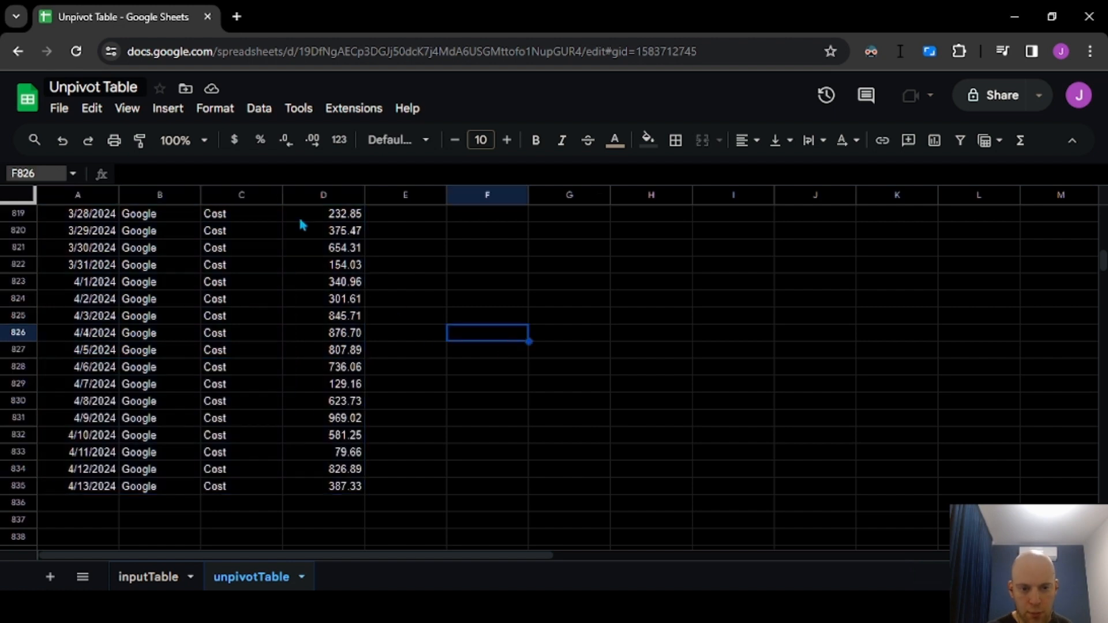
{"action": "left_click", "coordinate": [127, 108]}
{"action": "mouse_move", "coordinate": [289, 163]}
{"action": "left_click", "coordinate": [404, 188]}
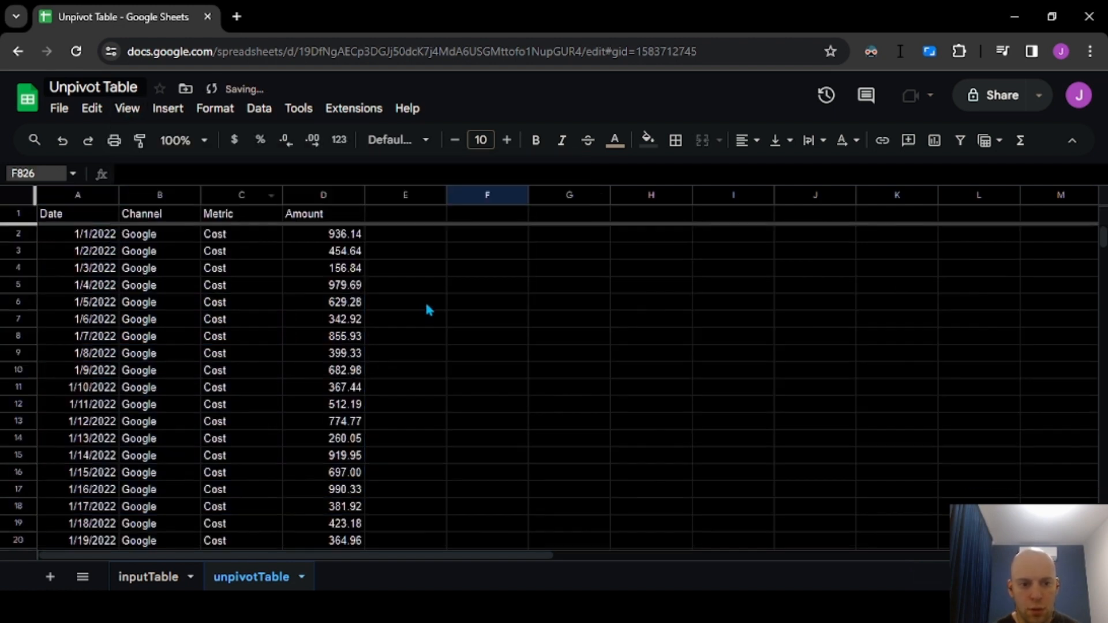
{"action": "scroll", "coordinate": [214, 258], "scroll_direction": "down", "scroll_amount": 3}
Give the header cells A1:D1 a blue fill color
{"action": "left_click_drag", "start_coordinate": [104, 217], "coordinate": [347, 215]}
{"action": "left_click", "coordinate": [648, 140]}
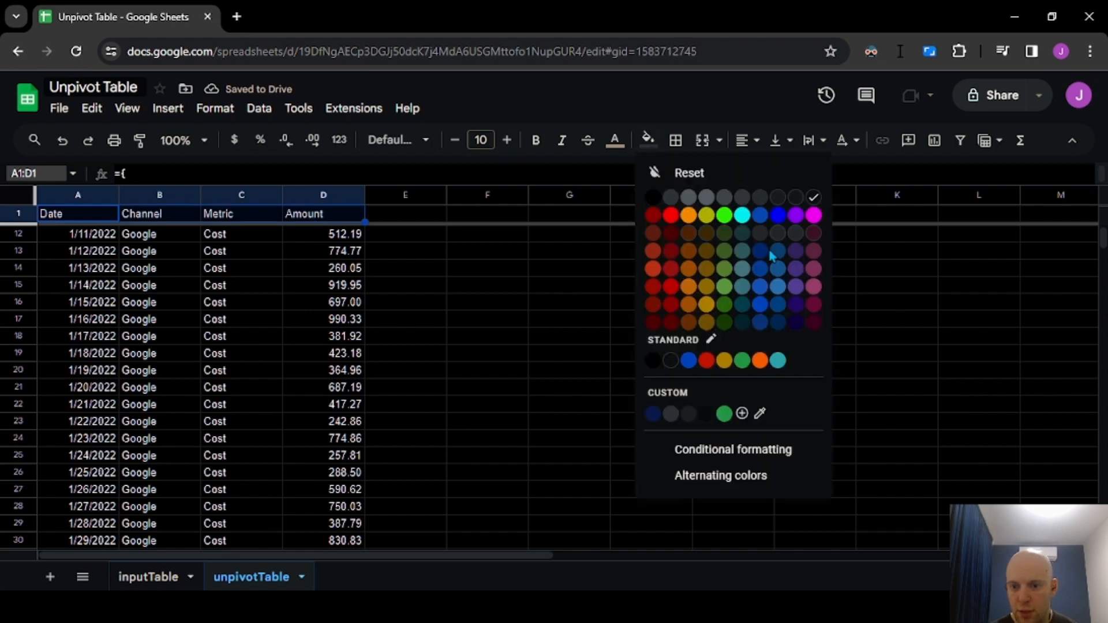
{"action": "left_click", "coordinate": [768, 258]}
{"action": "left_click", "coordinate": [353, 339]}
Enlarge the formula bar for cell A1 and examine the block of ARRAYFORMULA expressions
{"action": "left_click", "coordinate": [51, 214]}
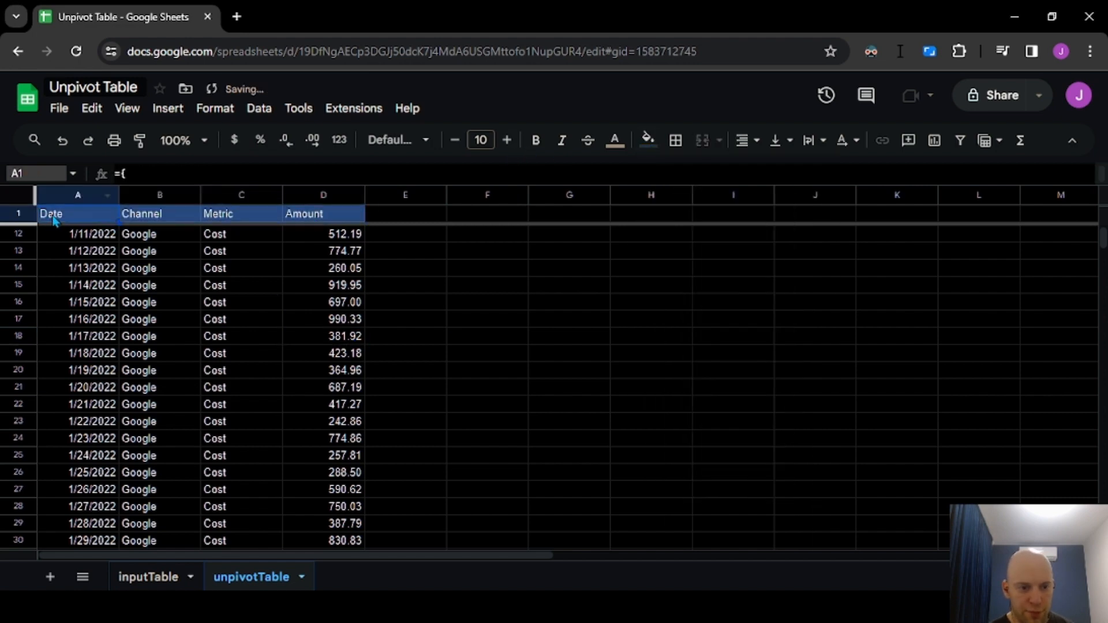
{"action": "left_click_drag", "start_coordinate": [301, 184], "coordinate": [374, 497]}
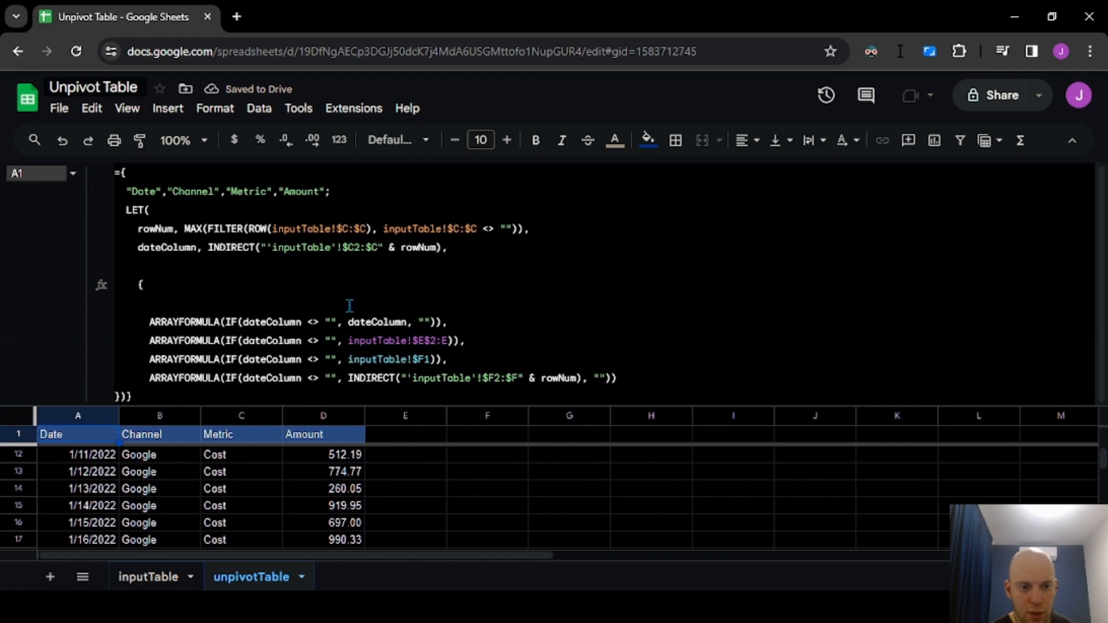
{"action": "left_click_drag", "start_coordinate": [136, 180], "coordinate": [494, 351]}
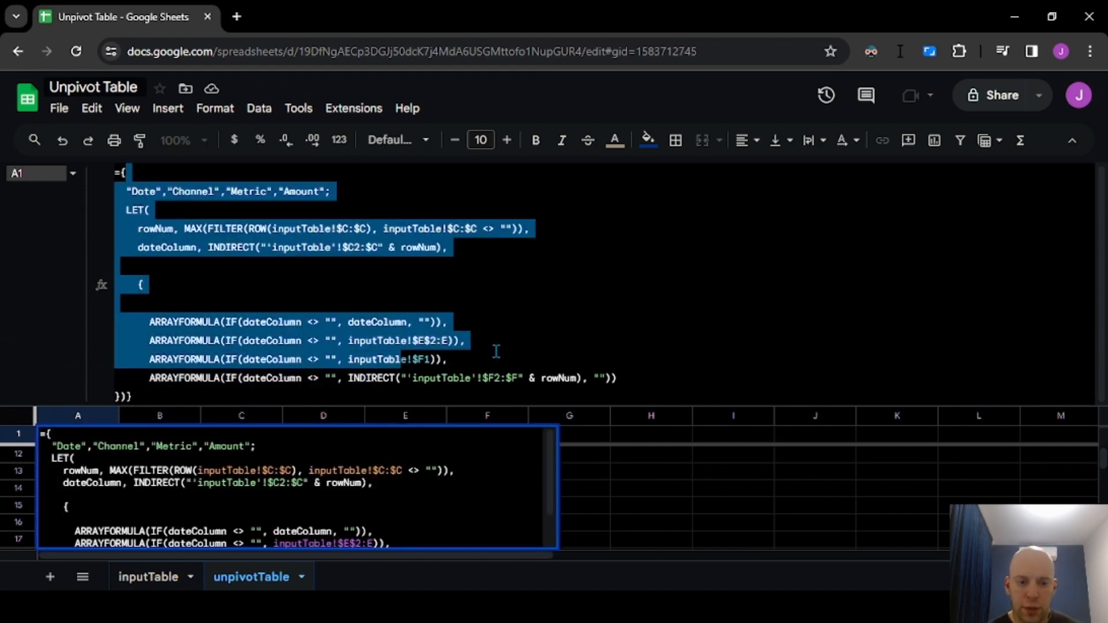
{"action": "left_click", "coordinate": [171, 323]}
{"action": "left_click_drag", "start_coordinate": [226, 322], "coordinate": [477, 364]}
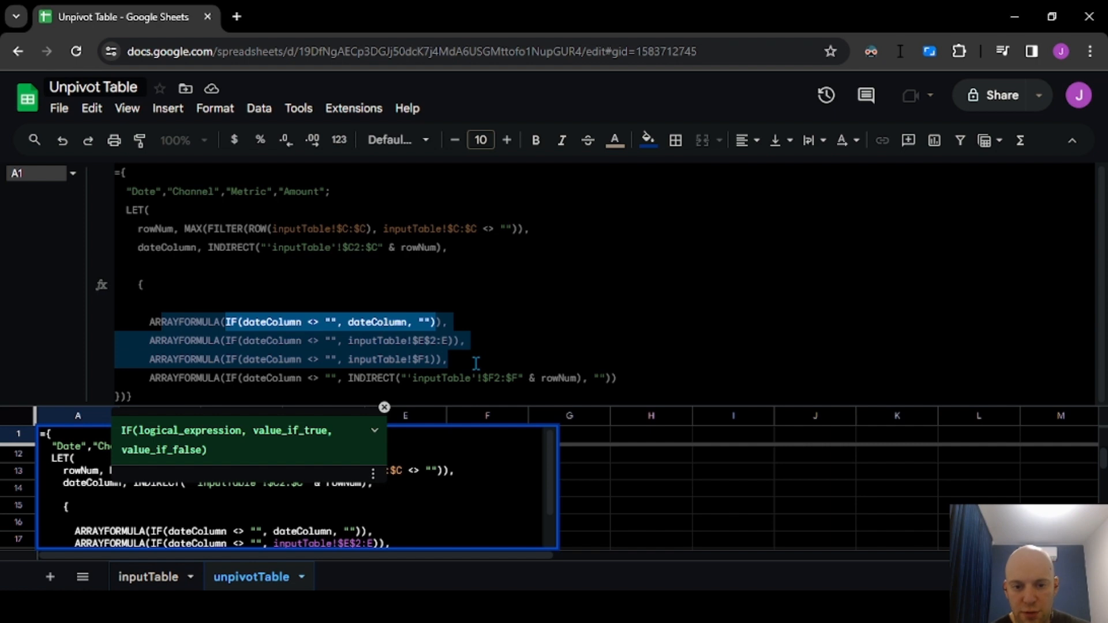
Add a semicolon after the fourth ARRAYFORMULA expression in the A1 formula
{"action": "left_click", "coordinate": [626, 380]}
{"action": "type", "text": ";"}
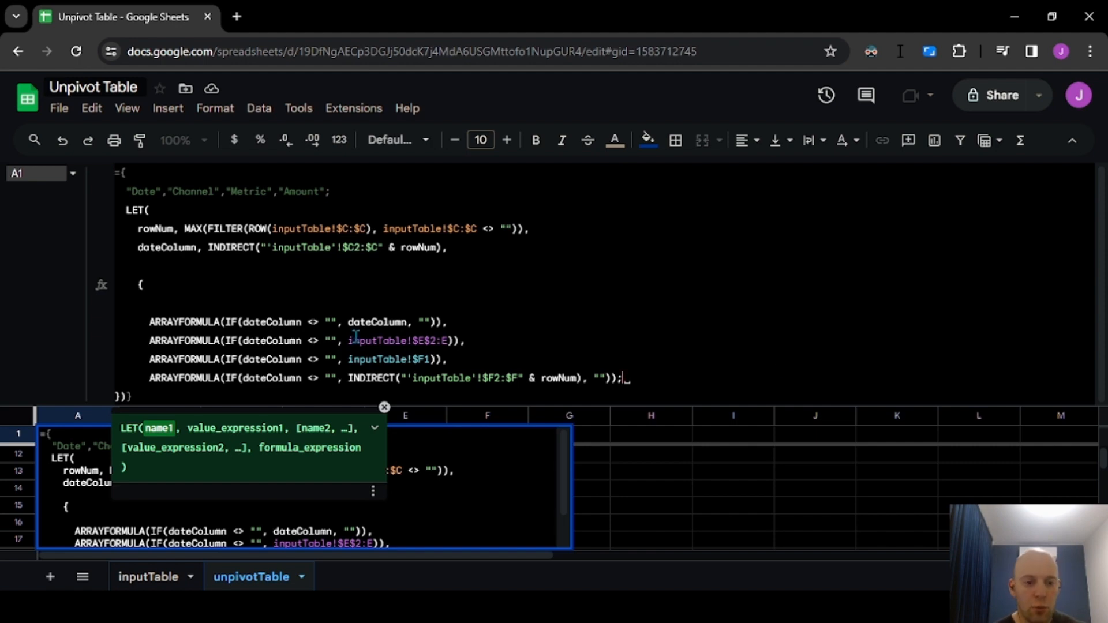
{"action": "left_click", "coordinate": [129, 397]}
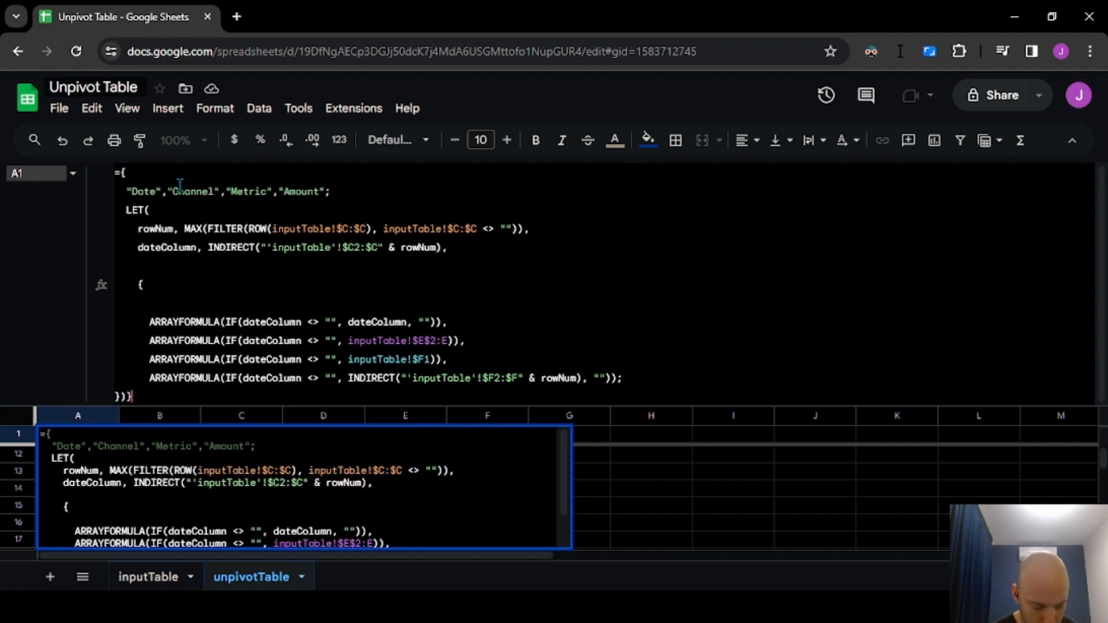
Put the inner closing brace and the final closing parenthesis and brace of the A1 formula on separate lines below the ARRAYFORMULA block
{"action": "key", "text": "Left"}
{"action": "key", "text": "Left"}
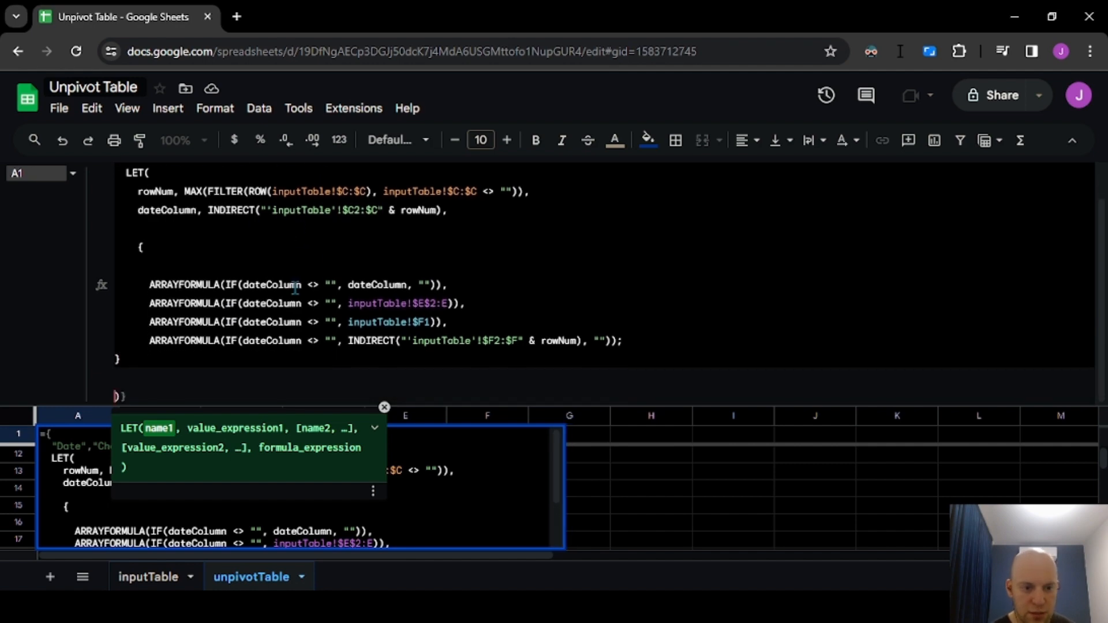
{"action": "key", "text": "ctrl+Return"}
{"action": "key", "text": "ctrl+Return"}
{"action": "left_click", "coordinate": [155, 360]}
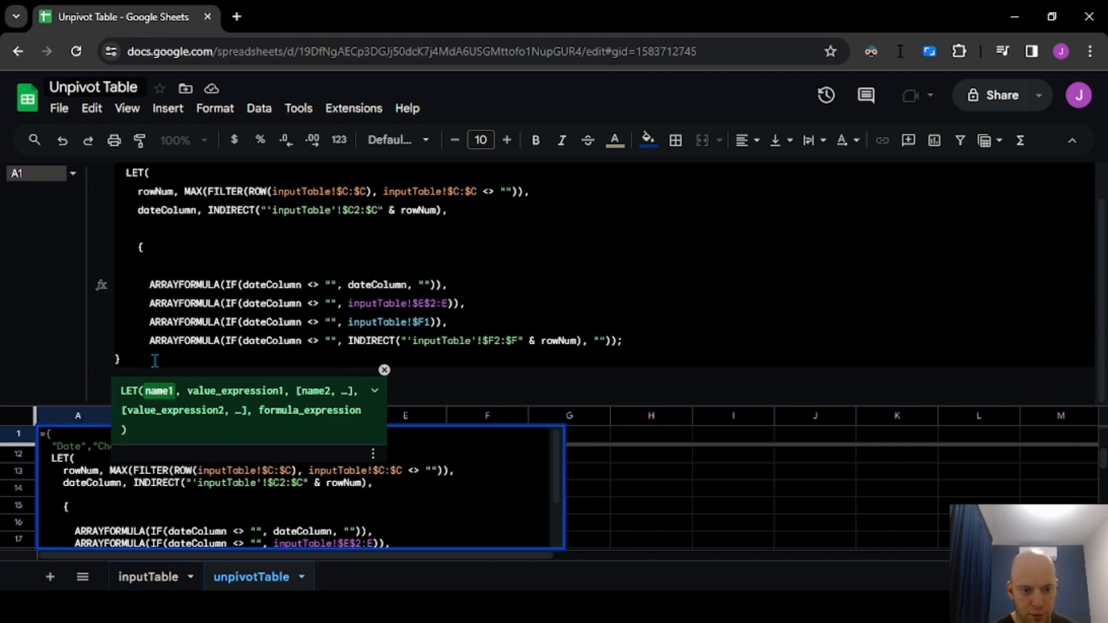
{"action": "key", "text": "BackSpace"}
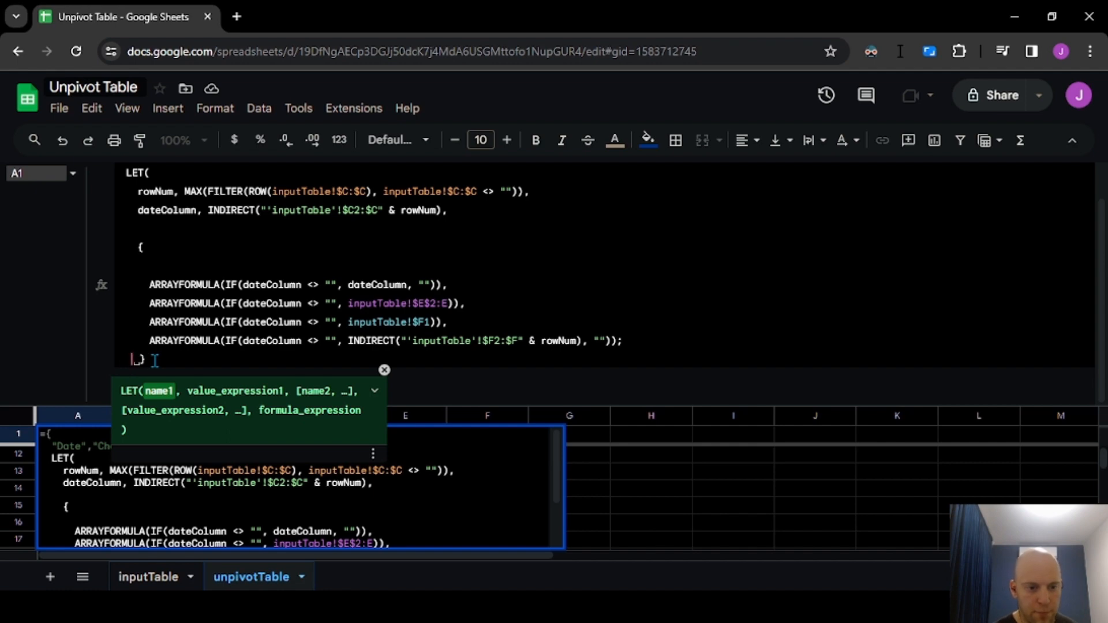
{"action": "key", "text": "BackSpace"}
{"action": "key", "text": "BackSpace"}
{"action": "key", "text": "Return"}
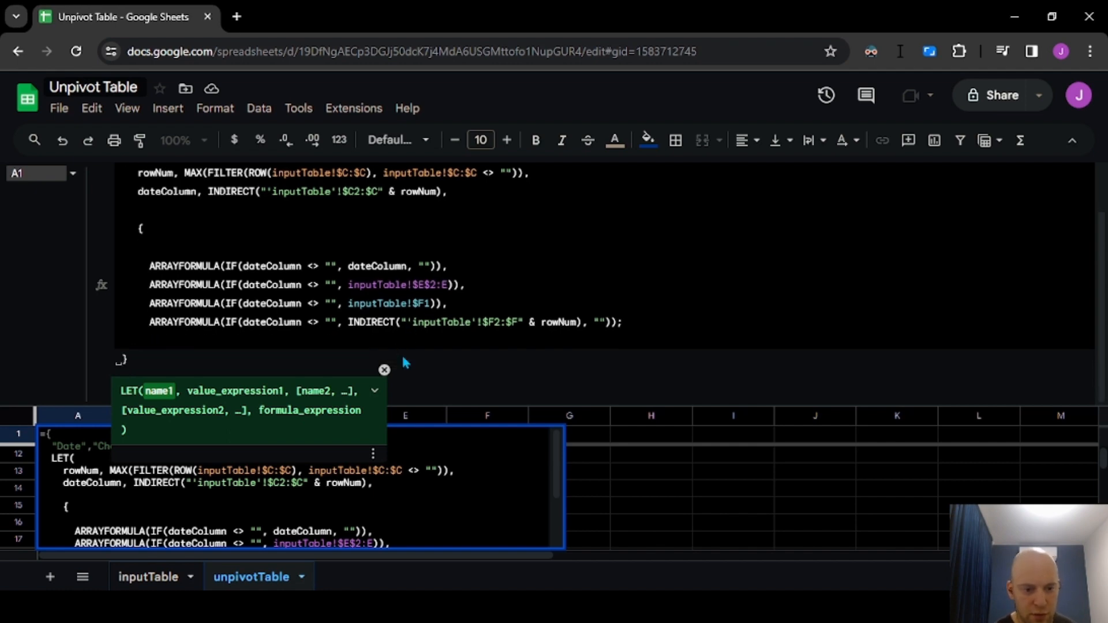
{"action": "type", "text": ")}"}
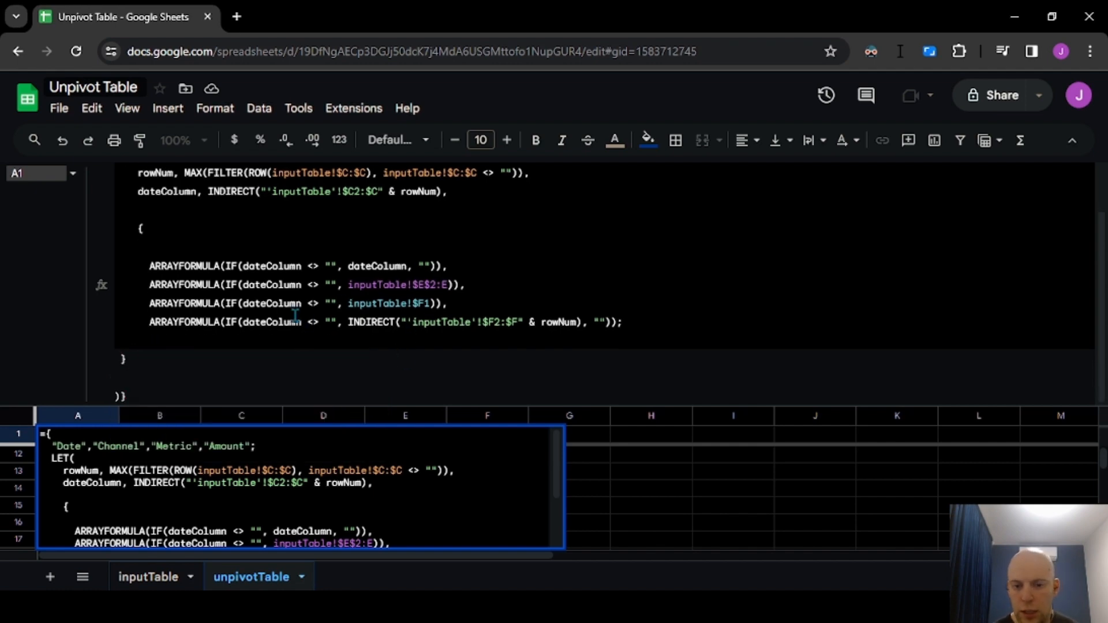
Remove the semicolon after the fourth ARRAYFORMULA expression and commit the A1 formula
{"action": "left_click", "coordinate": [648, 321]}
{"action": "key", "text": "BackSpace"}
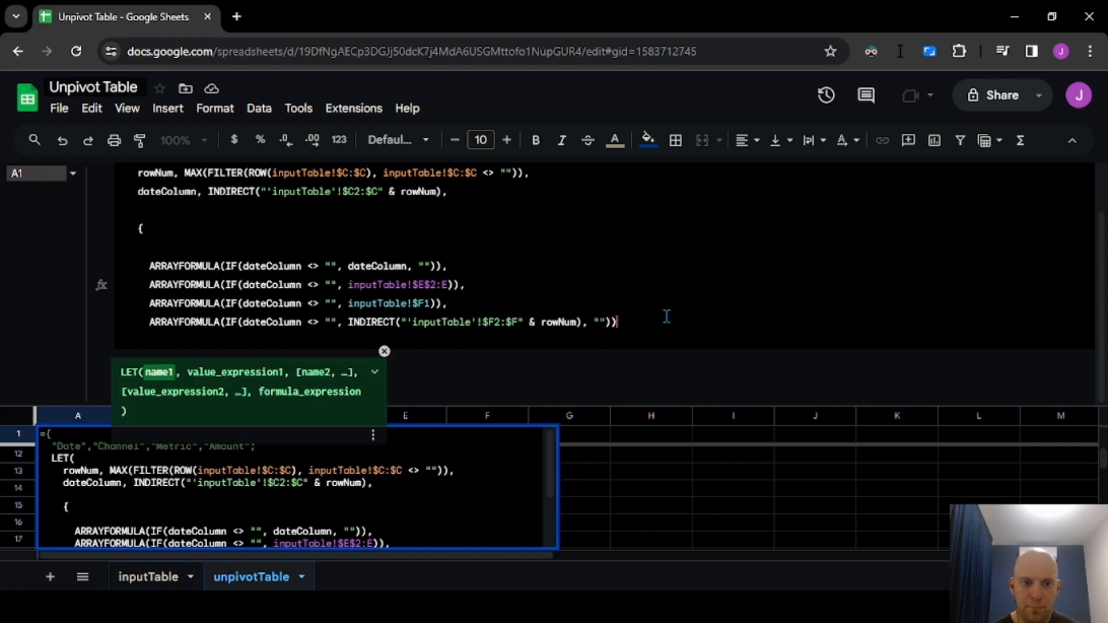
{"action": "key", "text": "Return"}
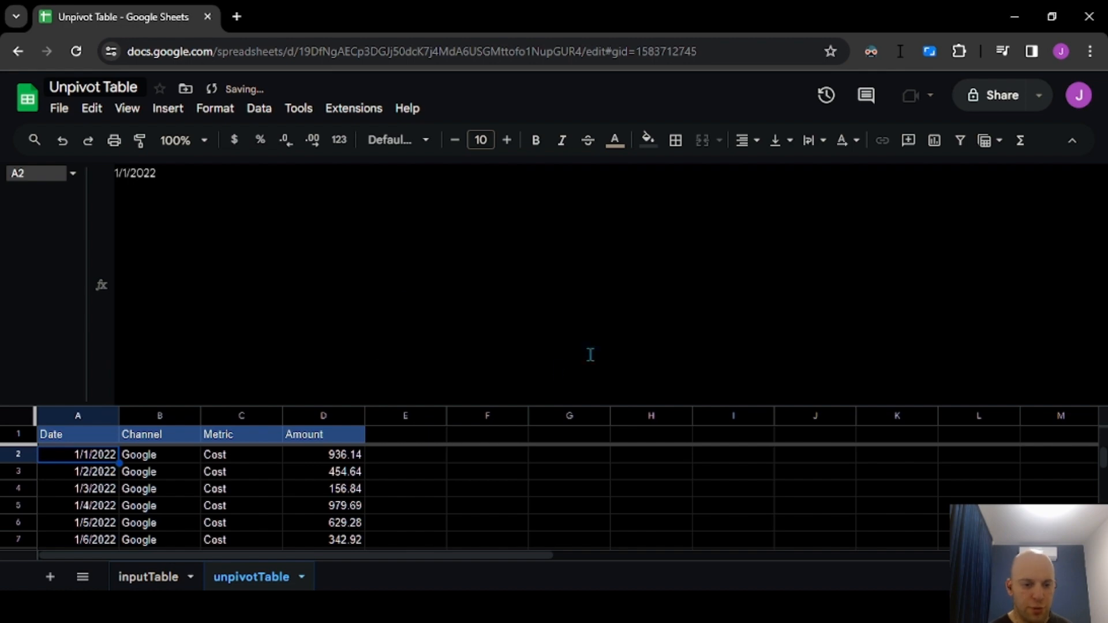
Shrink the formula bar to about three lines and examine the Date, Channel, Metric and Amount rows of unpivotTable
{"action": "left_click_drag", "start_coordinate": [144, 506], "coordinate": [227, 536]}
{"action": "left_click_drag", "start_coordinate": [338, 400], "coordinate": [322, 235]}
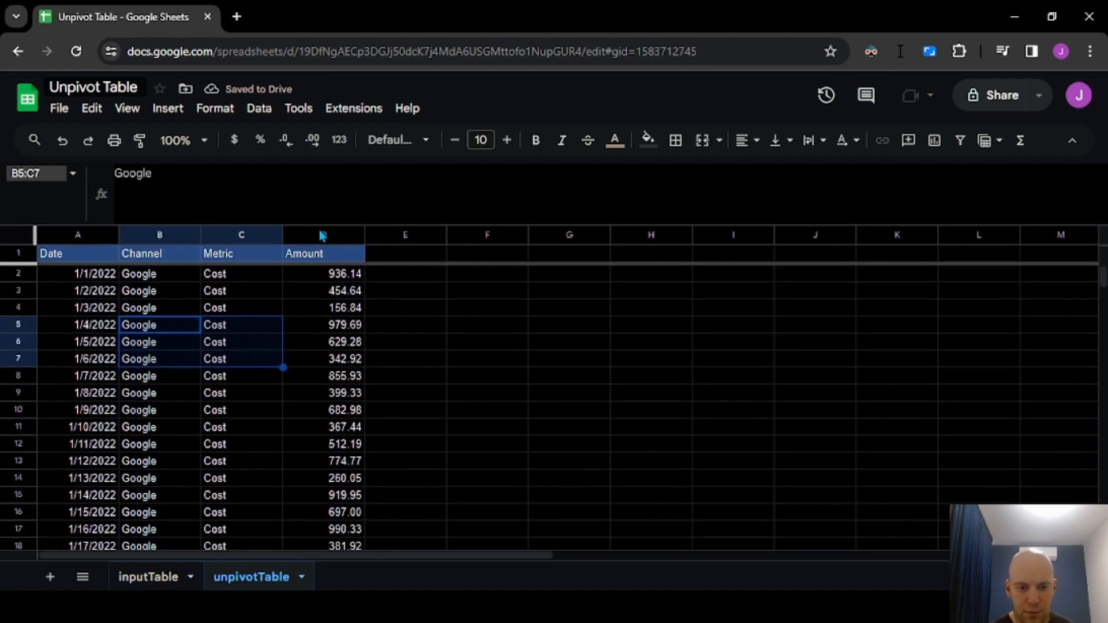
{"action": "left_click", "coordinate": [198, 461]}
{"action": "key", "text": "Right"}
{"action": "key", "text": "Page_Down"}
{"action": "key", "text": "Page_Down"}
{"action": "key", "text": "Page_Down"}
{"action": "key", "text": "Page_Down"}
{"action": "key", "text": "Page_Down"}
{"action": "key", "text": "Page_Down"}
{"action": "key", "text": "Page_Down"}
{"action": "key", "text": "Page_Down"}
{"action": "key", "text": "Page_Down"}
{"action": "key", "text": "Page_Down"}
{"action": "key", "text": "Page_Down"}
{"action": "key", "text": "Page_Down"}
{"action": "key", "text": "Page_Down"}
{"action": "key", "text": "Page_Down"}
{"action": "key", "text": "Page_Down"}
{"action": "key", "text": "Page_Down"}
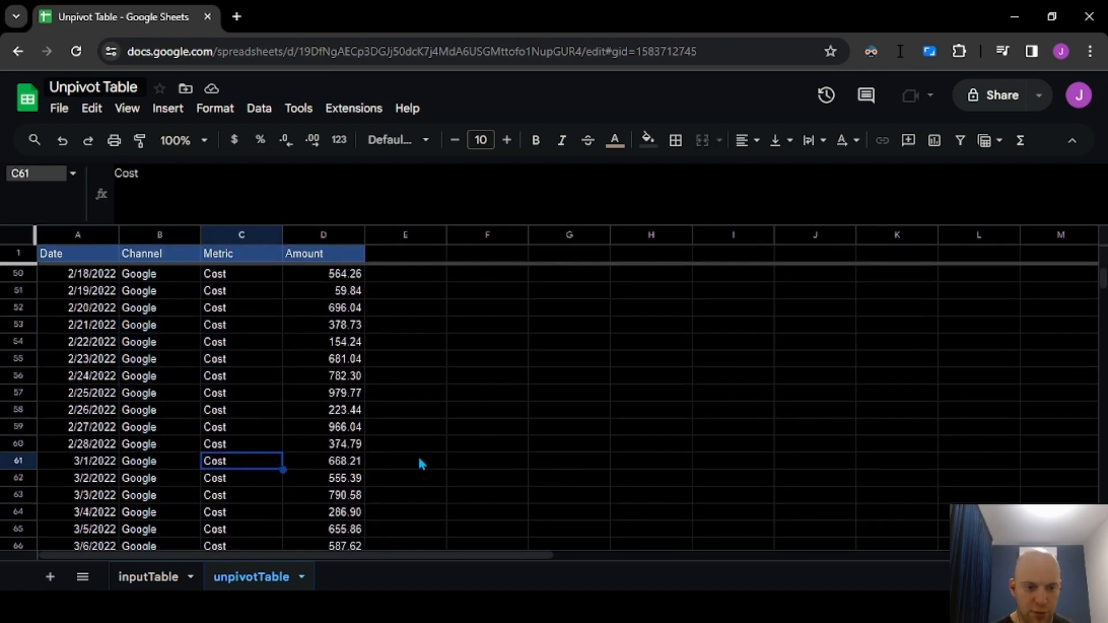
{"action": "key", "text": "Page_Down"}
{"action": "key", "text": "Page_Down"}
{"action": "key", "text": "Page_Down"}
{"action": "key", "text": "Page_Down"}
{"action": "key", "text": "Page_Down"}
{"action": "key", "text": "Page_Down"}
{"action": "key", "text": "Page_Down"}
{"action": "key", "text": "Page_Down"}
{"action": "key", "text": "Page_Down"}
{"action": "key", "text": "Page_Down"}
{"action": "key", "text": "Page_Down"}
{"action": "key", "text": "Page_Down"}
{"action": "key", "text": "Page_Down"}
{"action": "key", "text": "Page_Down"}
{"action": "key", "text": "Page_Down"}
{"action": "key", "text": "Page_Down"}
{"action": "key", "text": "Page_Down"}
{"action": "key", "text": "Page_Down"}
{"action": "key", "text": "Page_Down"}
{"action": "key", "text": "Page_Down"}
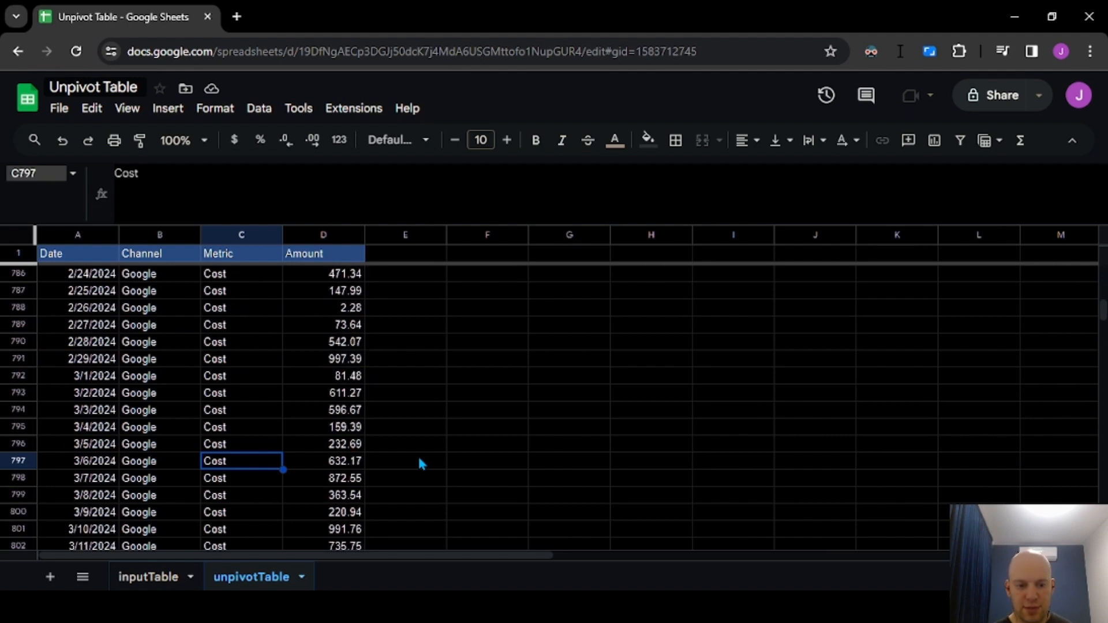
{"action": "key", "text": "Page_Up"}
{"action": "key", "text": "ctrl+Up"}
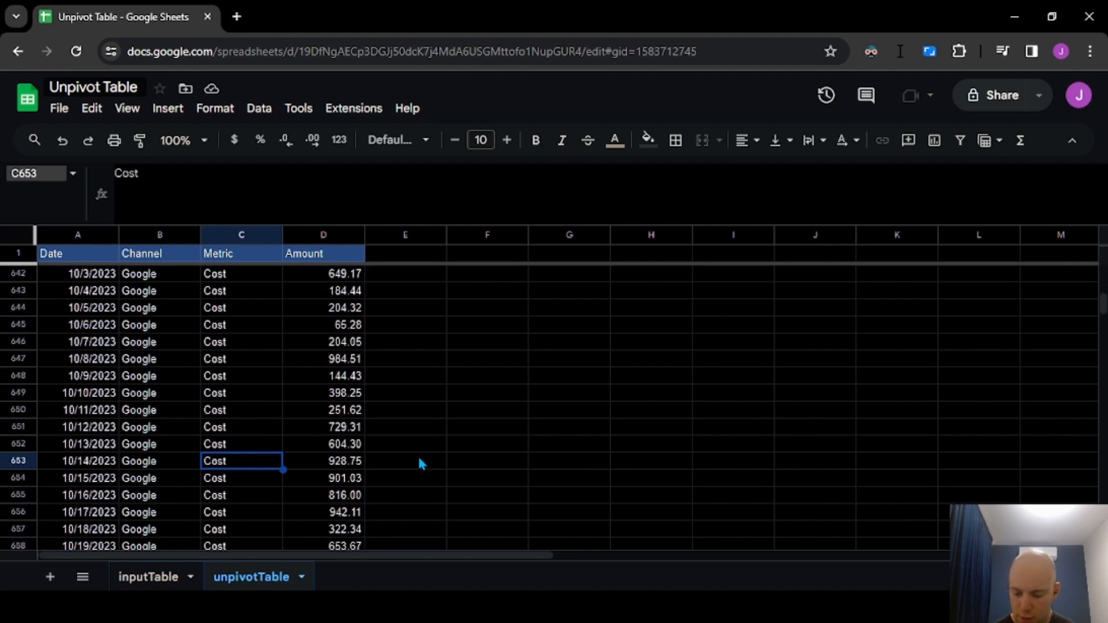
{"action": "key", "text": "ctrl+Left"}
Examine the Cost, Clicks and Conversions columns for Google (F:H) and Facebook (J:L) in inputTable
{"action": "key", "text": "ctrl+shift+Page_Up"}
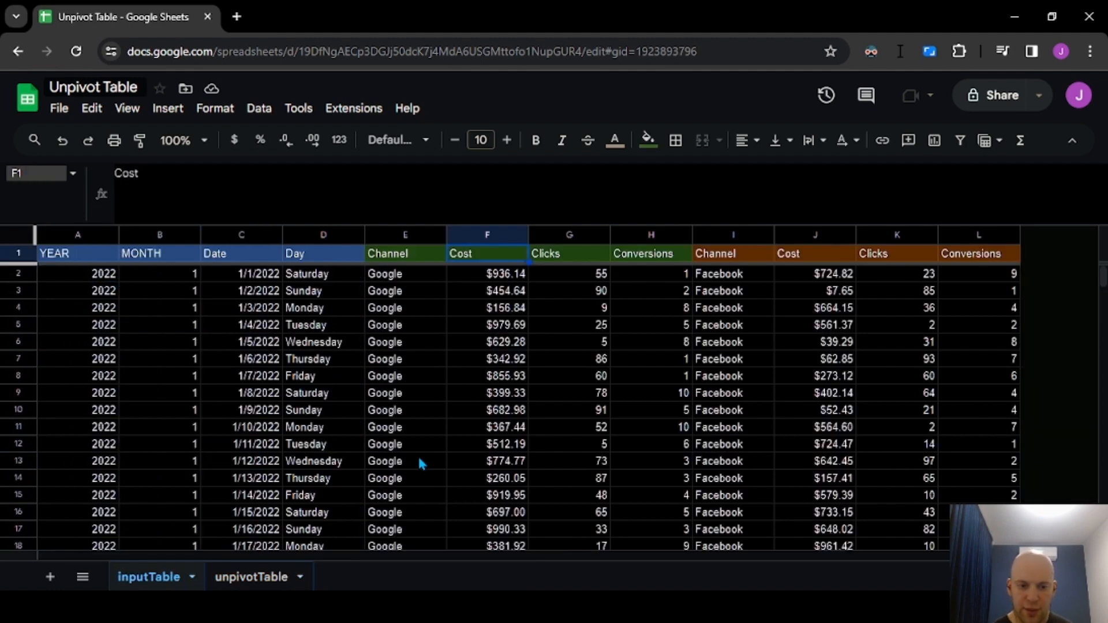
{"action": "key", "text": "Left"}
{"action": "key", "text": "Right"}
{"action": "key", "text": "ctrl+space"}
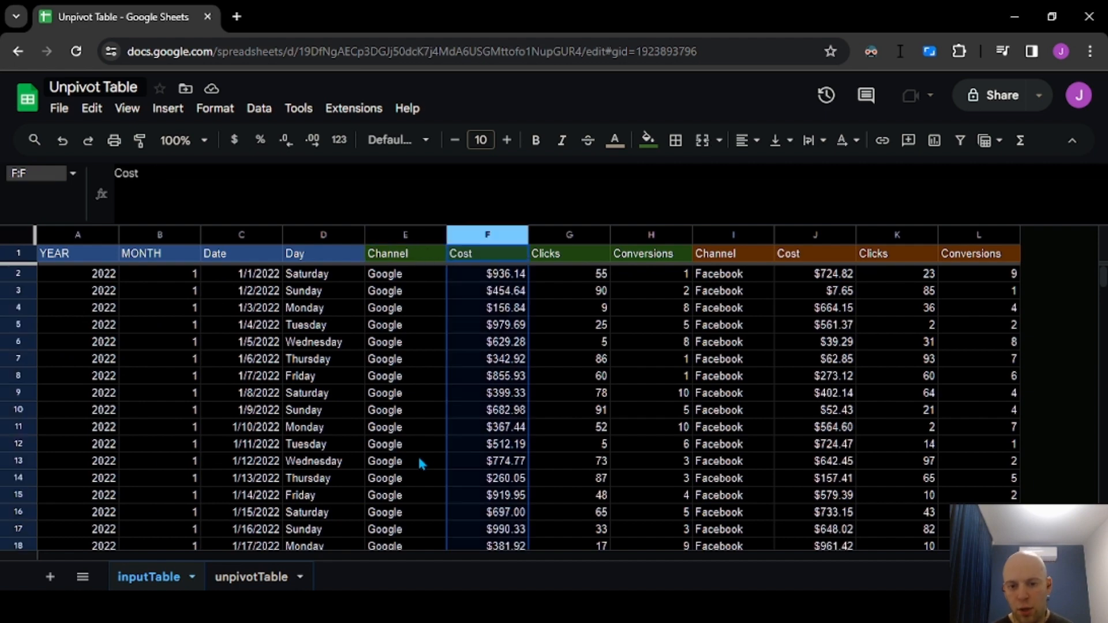
{"action": "key", "text": "shift+Right"}
{"action": "key", "text": "shift+Right"}
{"action": "key", "text": "Right"}
{"action": "key", "text": "Right"}
{"action": "key", "text": "Right"}
{"action": "key", "text": "Right"}
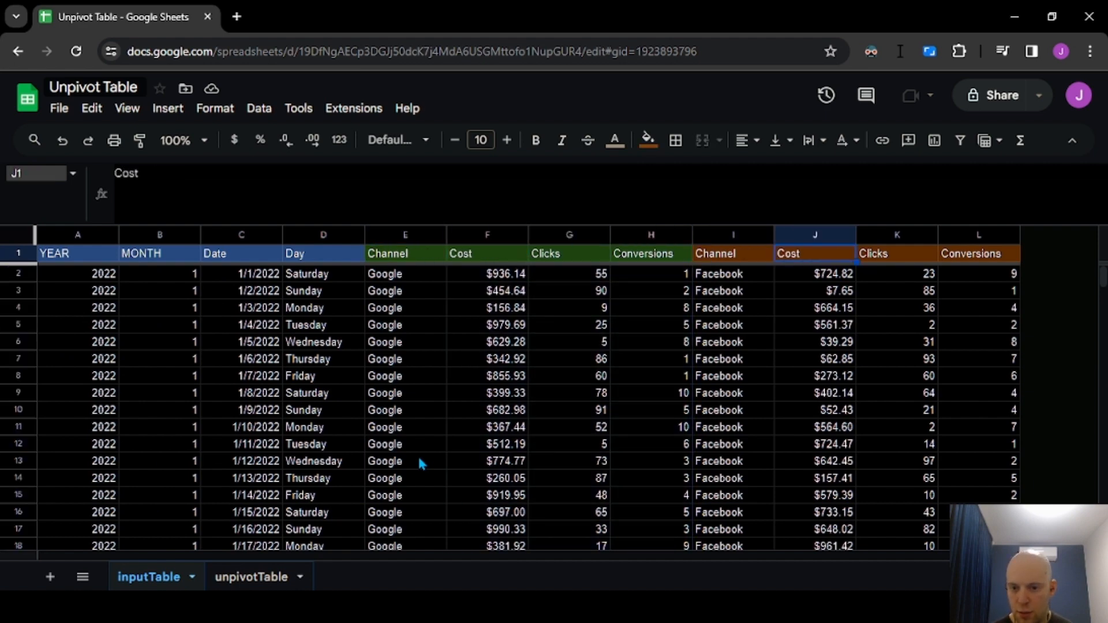
{"action": "key", "text": "ctrl+space"}
{"action": "key", "text": "shift+Right"}
{"action": "key", "text": "shift+Right"}
{"action": "key", "text": "Left"}
{"action": "key", "text": "Left"}
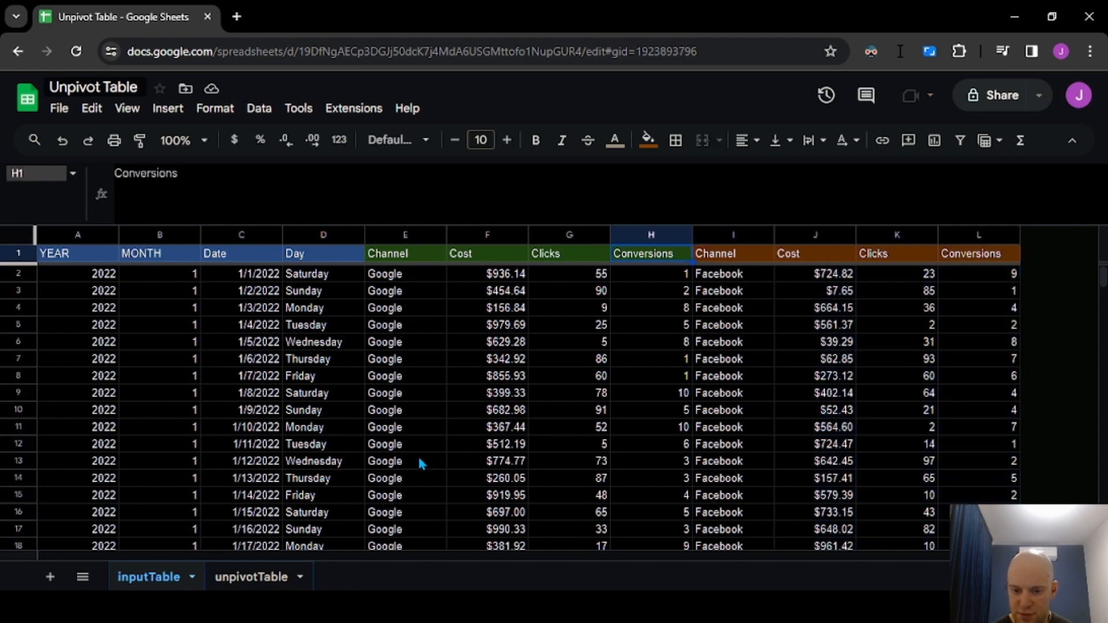
{"action": "key", "text": "Right"}
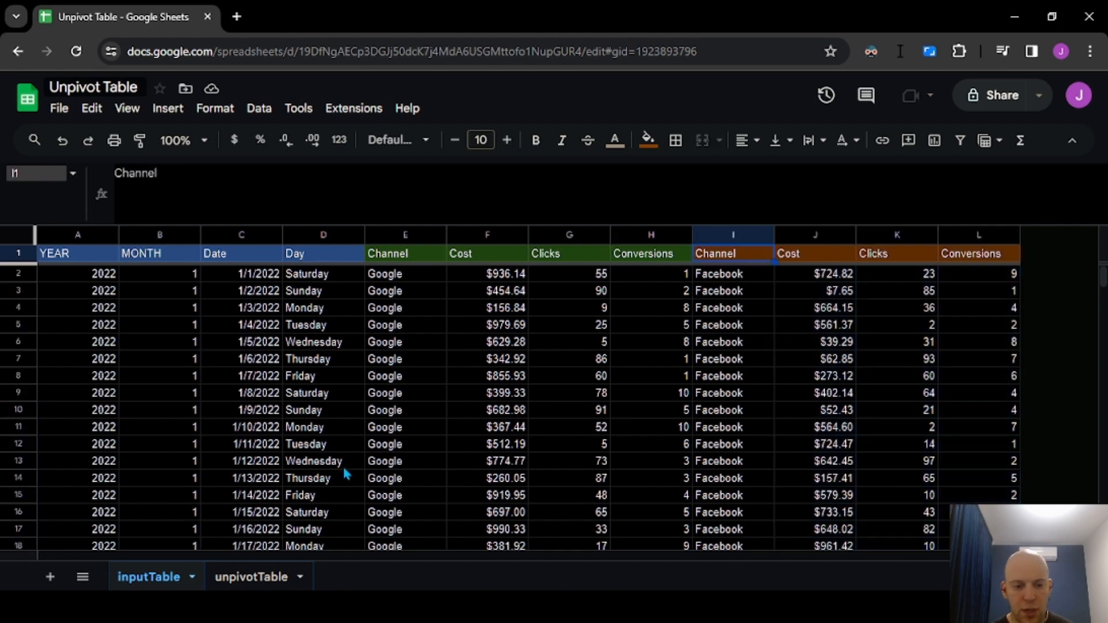
Return to the unpivotTable sheet and enlarge the formula bar for cell A1
{"action": "left_click", "coordinate": [285, 576]}
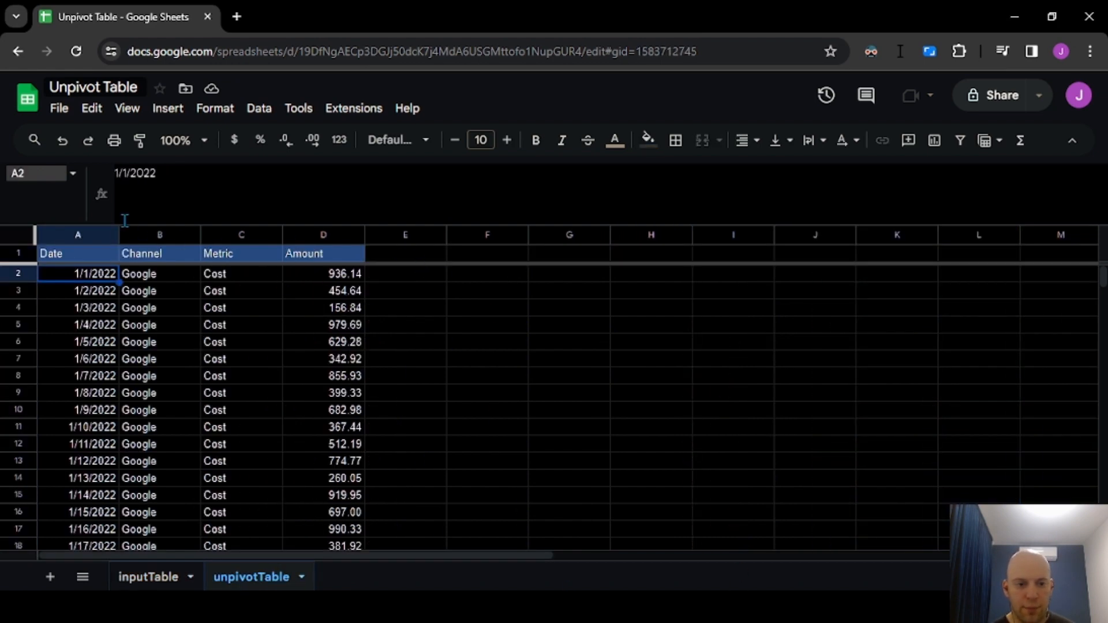
{"action": "left_click", "coordinate": [78, 257]}
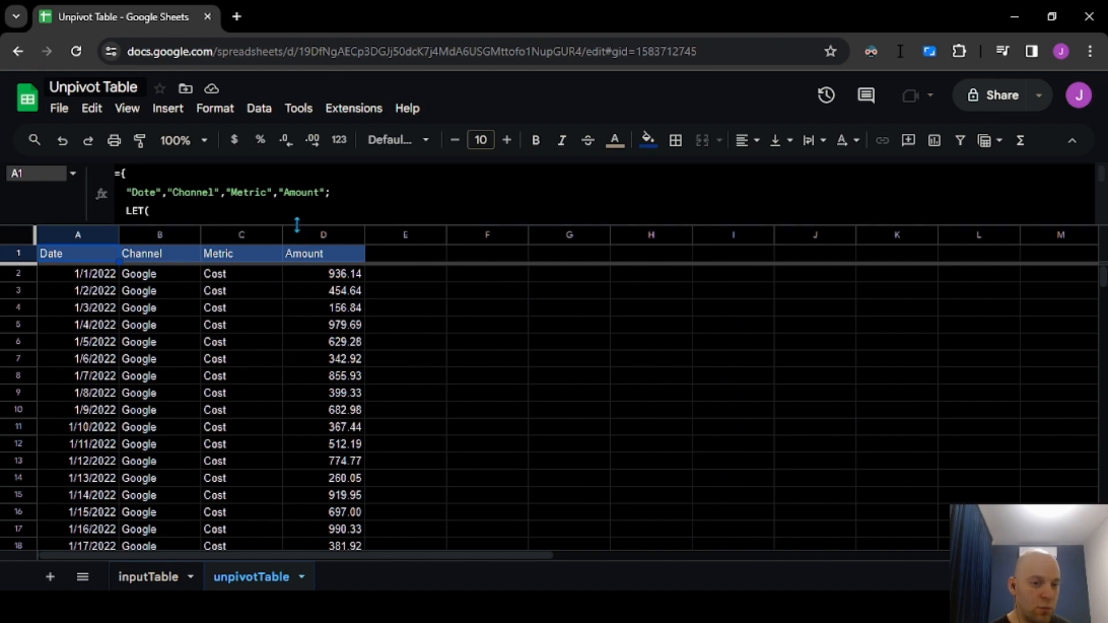
{"action": "left_click_drag", "start_coordinate": [292, 227], "coordinate": [317, 296]}
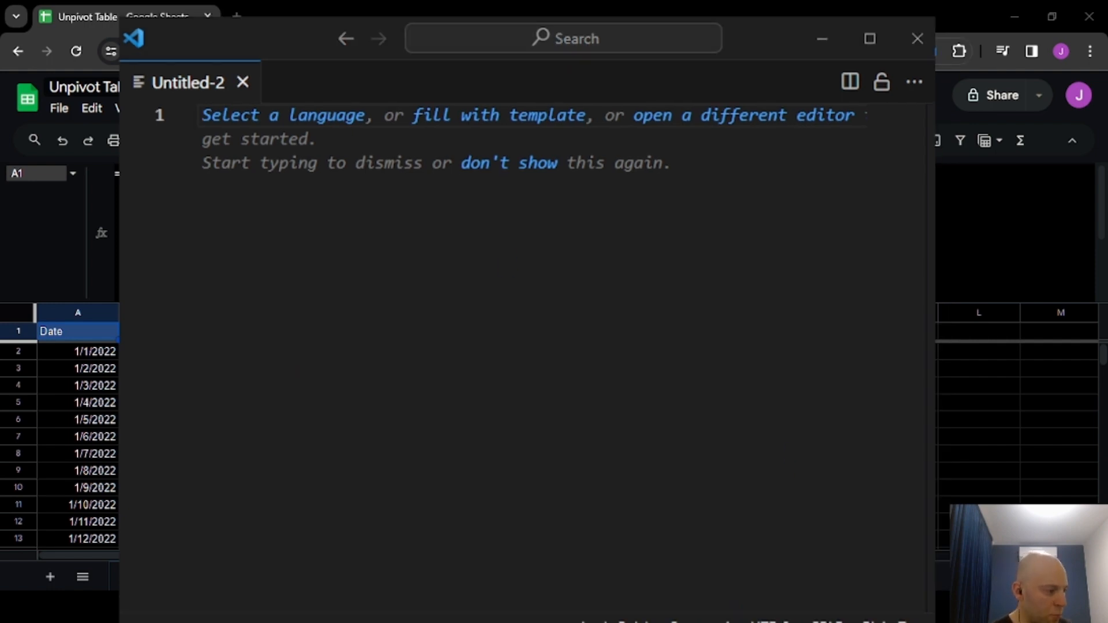
Switch to Visual Studio Code, paste the unfinished unpivot formula into Untitled-2, and show it word-wrapped in a maximized window
{"action": "left_click", "coordinate": [435, 314]}
{"action": "key", "text": "ctrl+v"}
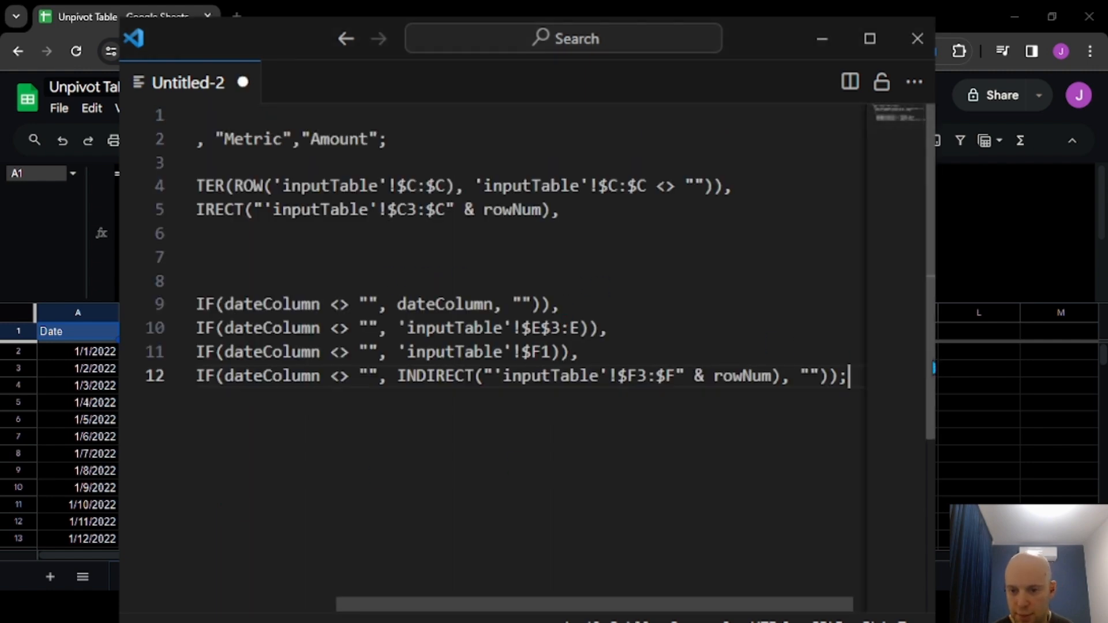
{"action": "left_click", "coordinate": [324, 226]}
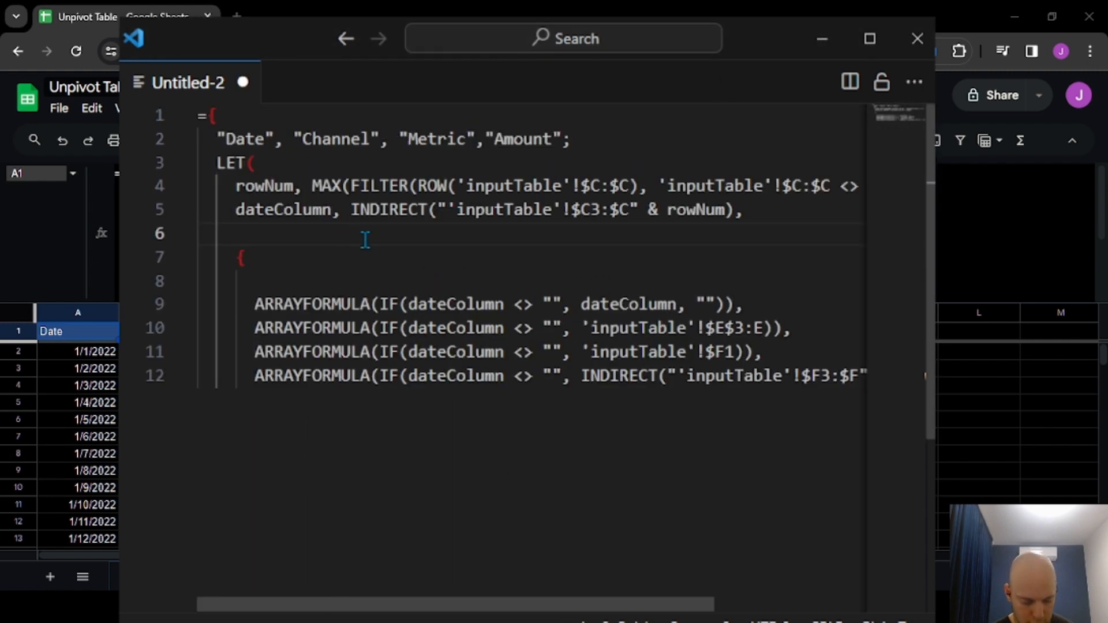
{"action": "key", "text": "alt+z"}
{"action": "left_click", "coordinate": [600, 281]}
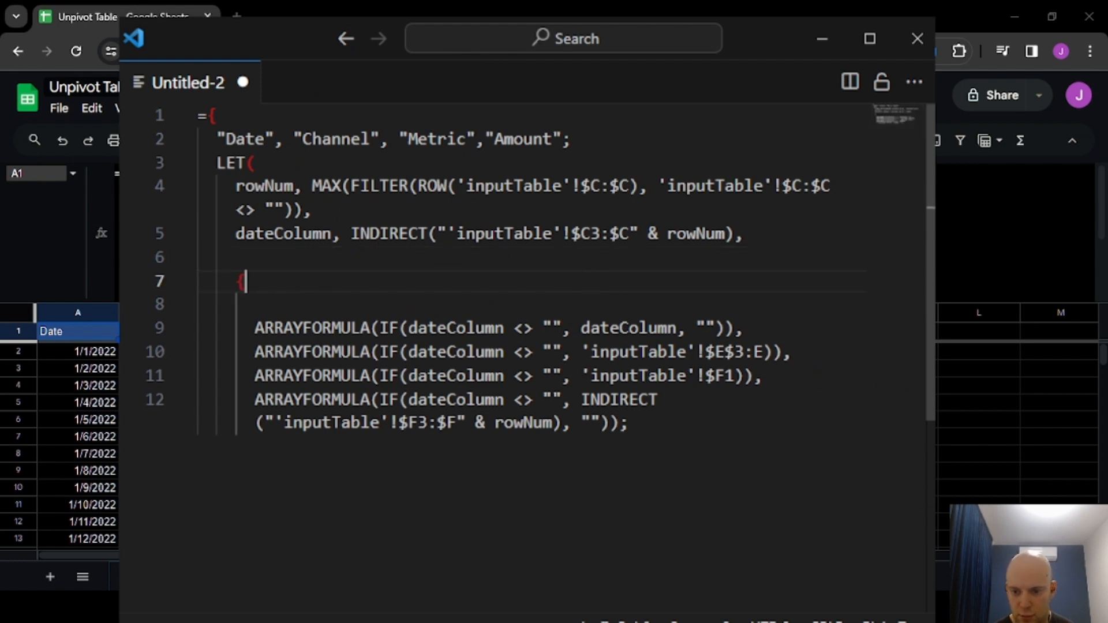
{"action": "left_click", "coordinate": [869, 41]}
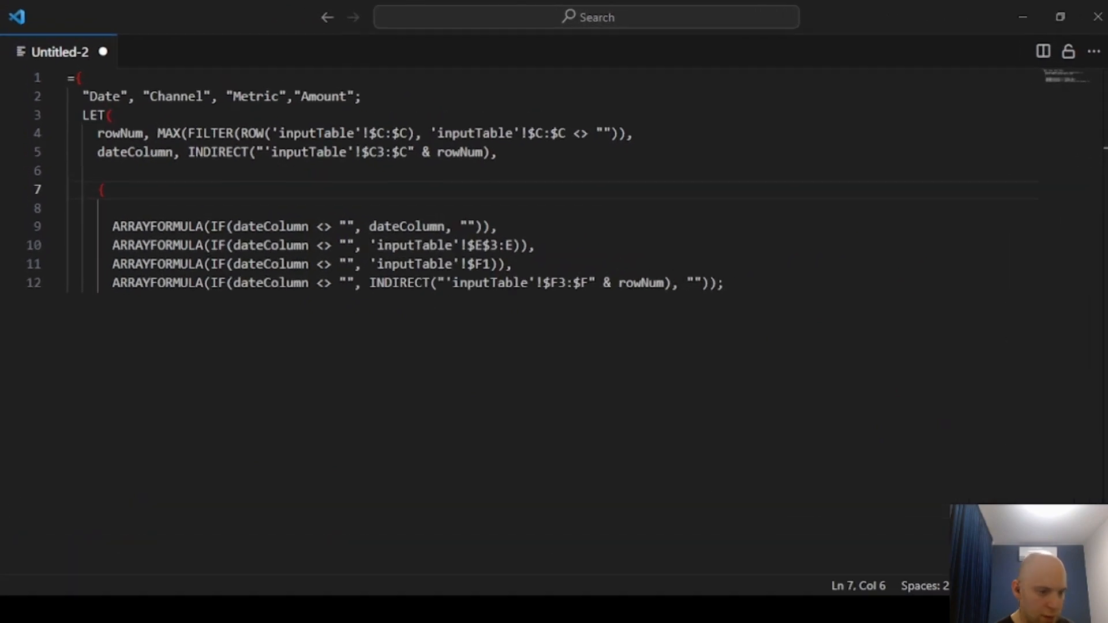
Add blank lines after the fourth ARRAYFORMULA expression and close the formula with a brace, parenthesis and brace on line 18
{"action": "left_click", "coordinate": [154, 209]}
{"action": "left_click", "coordinate": [154, 111]}
{"action": "left_click", "coordinate": [832, 293]}
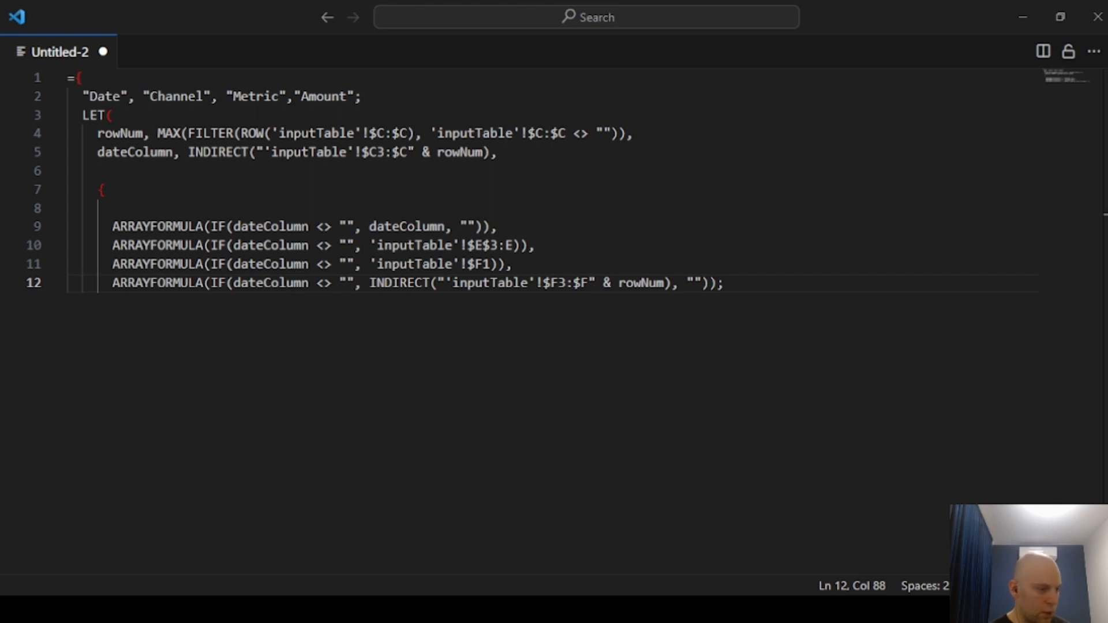
{"action": "left_click", "coordinate": [824, 271]}
{"action": "key", "text": "Down"}
{"action": "key", "text": "End"}
{"action": "key", "text": "Return"}
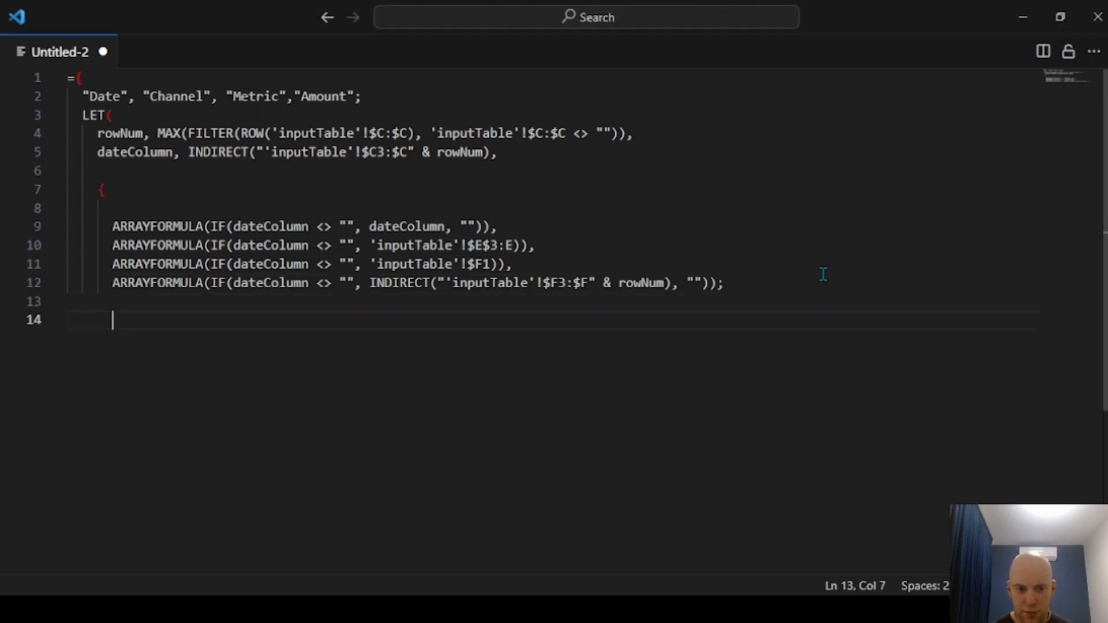
{"action": "key", "text": "Return"}
{"action": "key", "text": "Return"}
{"action": "key", "text": "Return"}
{"action": "key", "text": "Return"}
{"action": "key", "text": "Return"}
{"action": "type", "text": "})}"}
{"action": "key", "text": "Up"}
{"action": "key", "text": "Up"}
{"action": "key", "text": "Up"}
{"action": "key", "text": "Up"}
{"action": "key", "text": "Up"}
{"action": "key", "text": "Up"}
{"action": "key", "text": "Up"}
{"action": "key", "text": "Up"}
{"action": "key", "text": "Up"}
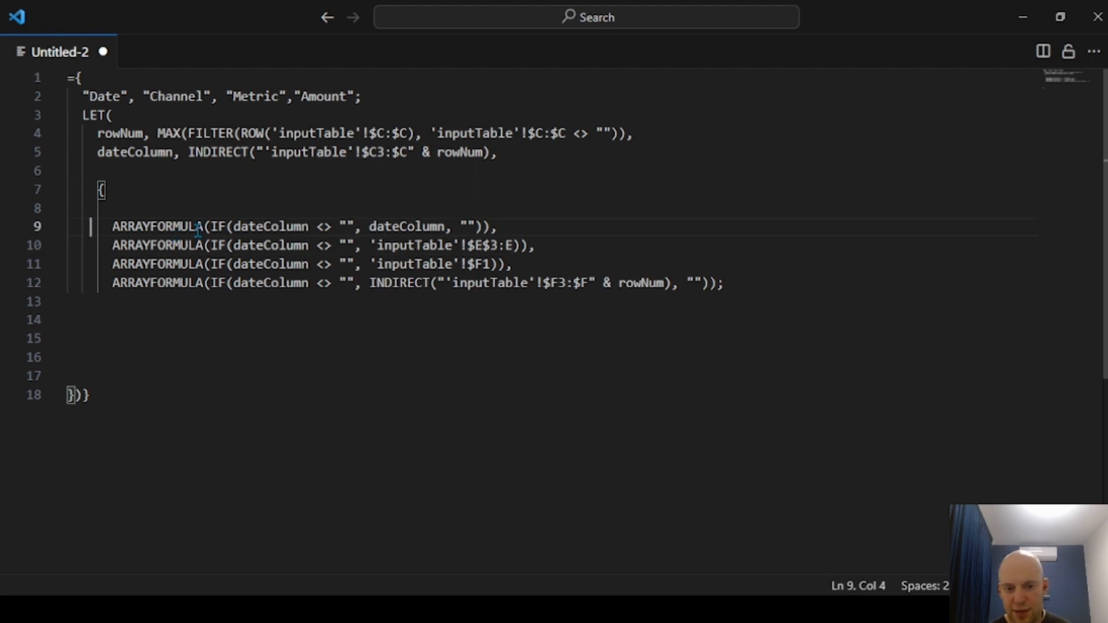
Copy the four ARRAYFORMULA lines (9-12) and paste them as a second block starting on line 14
{"action": "left_click", "coordinate": [468, 264]}
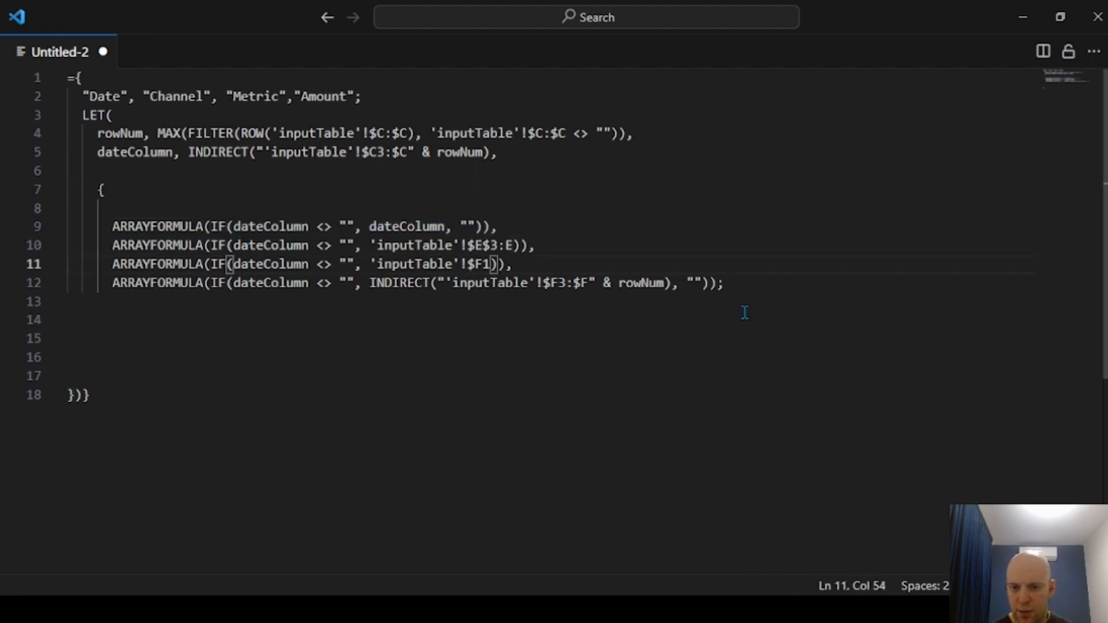
{"action": "left_click_drag", "start_coordinate": [772, 292], "coordinate": [47, 218]}
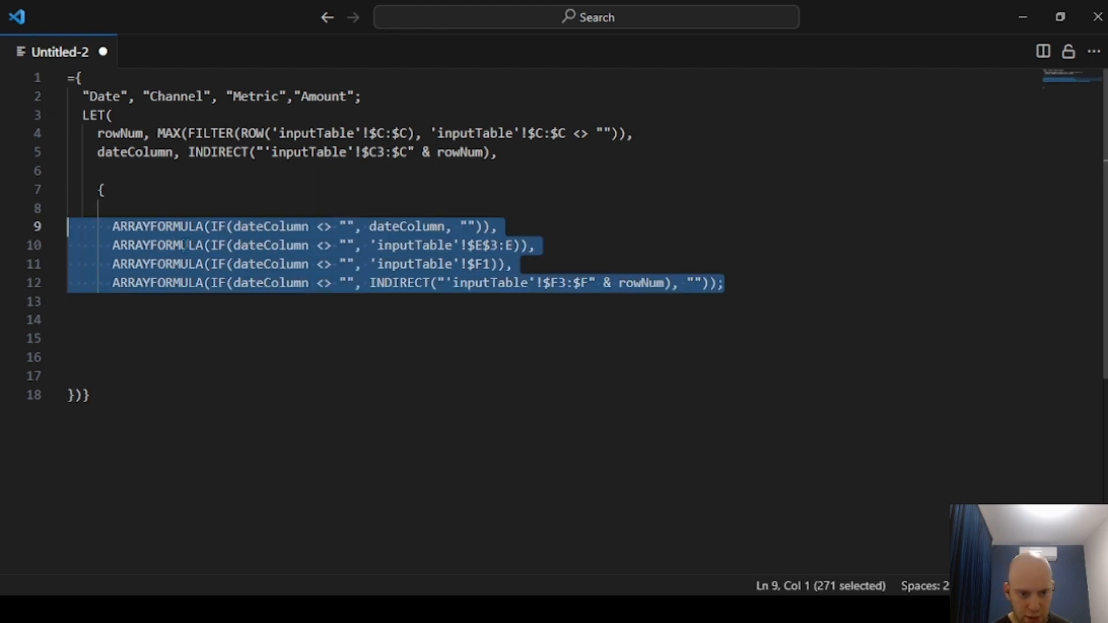
{"action": "key", "text": "ctrl+c"}
{"action": "left_click", "coordinate": [86, 319]}
{"action": "key", "text": "ctrl+v"}
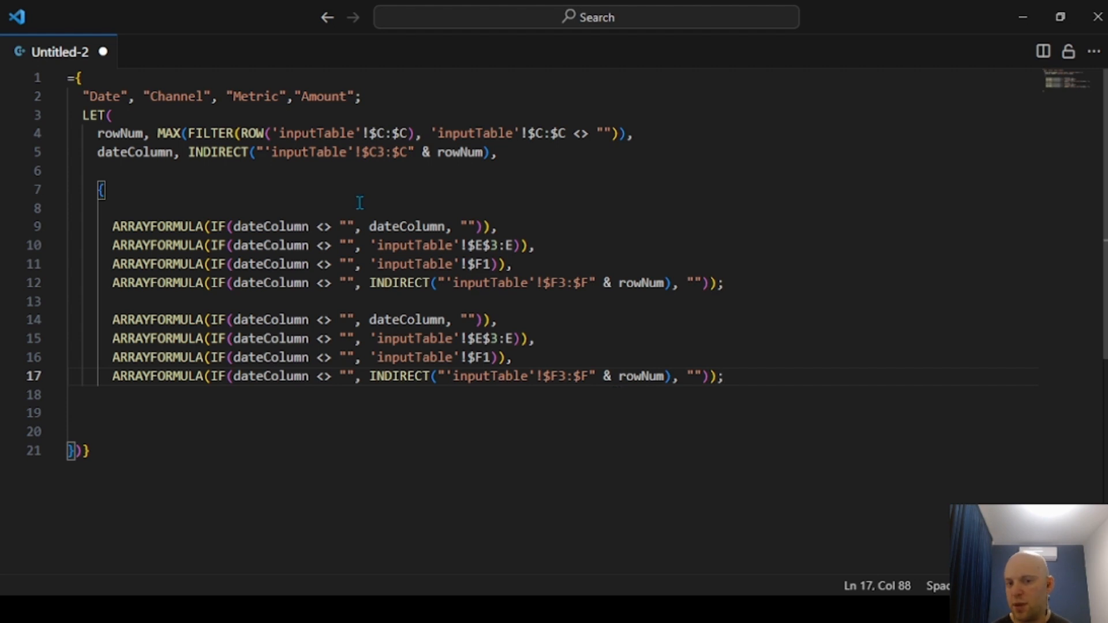
Examine the inputTable references $E$3:E and $F1 in both ARRAYFORMULA blocks against the Channel header
{"action": "left_click_drag", "start_coordinate": [359, 202], "coordinate": [460, 357]}
{"action": "left_click", "coordinate": [612, 301]}
{"action": "left_click_drag", "start_coordinate": [450, 246], "coordinate": [443, 245]}
{"action": "left_click_drag", "start_coordinate": [97, 133], "coordinate": [400, 357]}
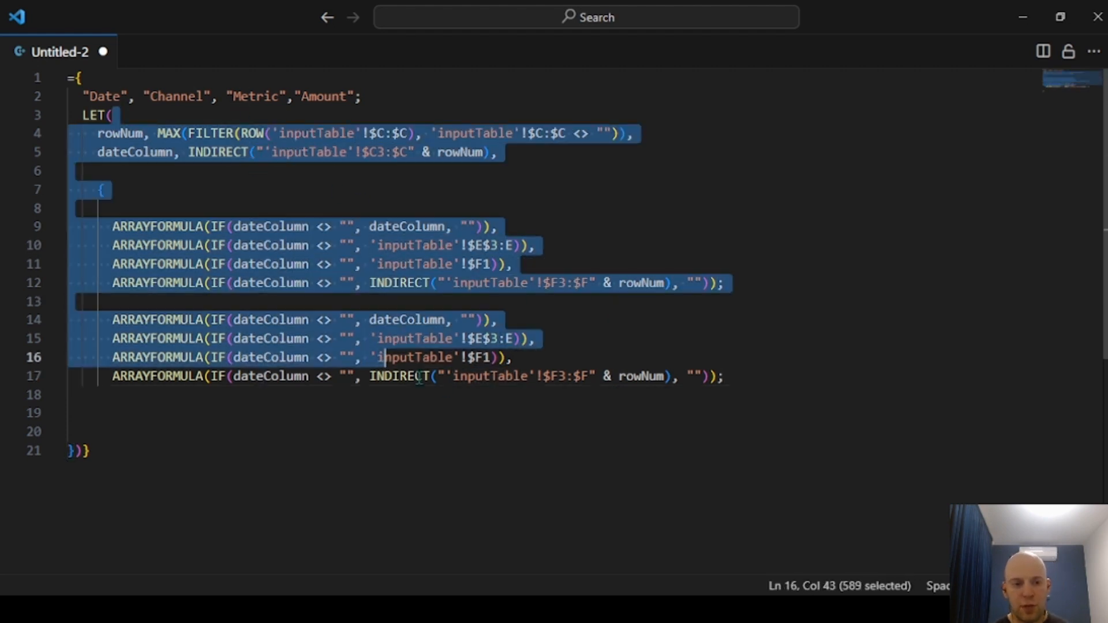
{"action": "left_click", "coordinate": [467, 358]}
{"action": "scroll", "coordinate": [468, 359], "scroll_direction": "down", "scroll_amount": 2}
{"action": "scroll", "coordinate": [469, 359], "scroll_direction": "up", "scroll_amount": 2}
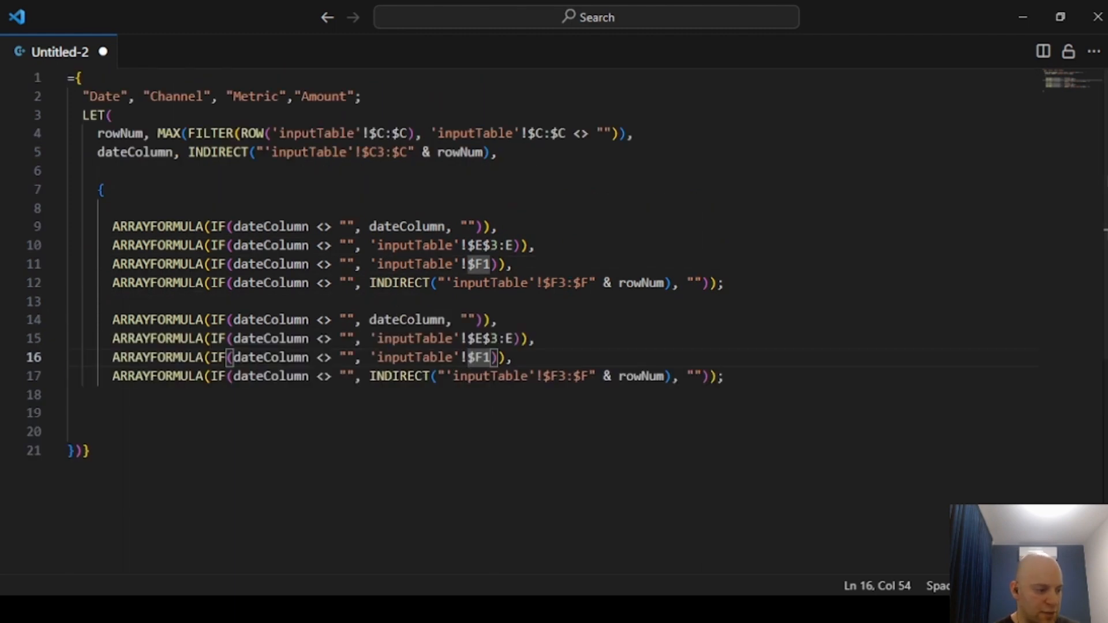
{"action": "left_click_drag", "start_coordinate": [437, 338], "coordinate": [535, 350]}
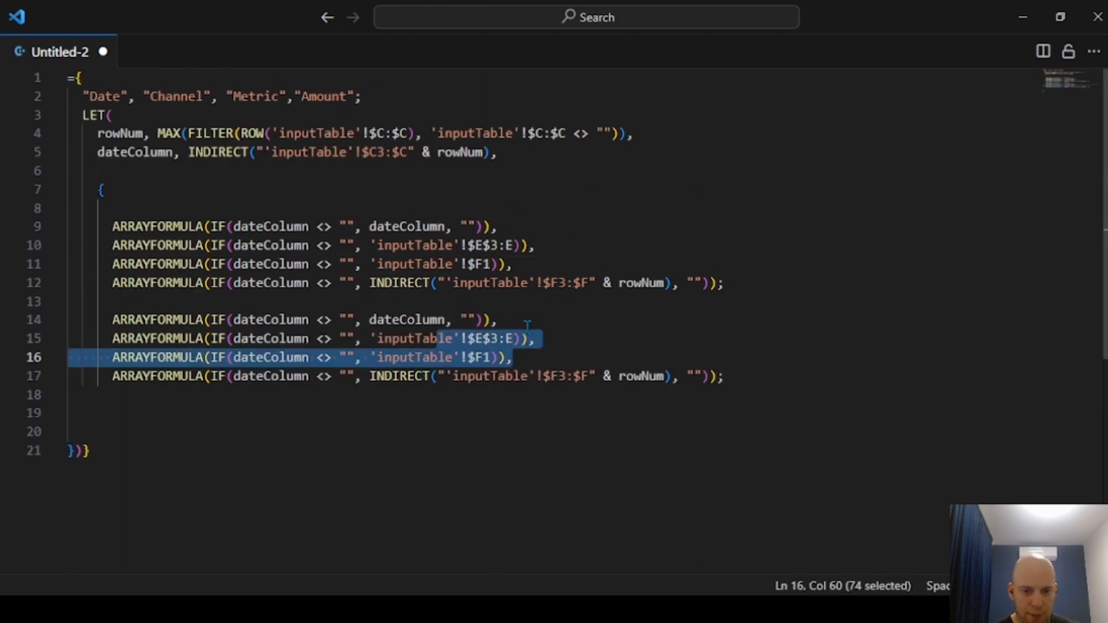
{"action": "left_click", "coordinate": [522, 338]}
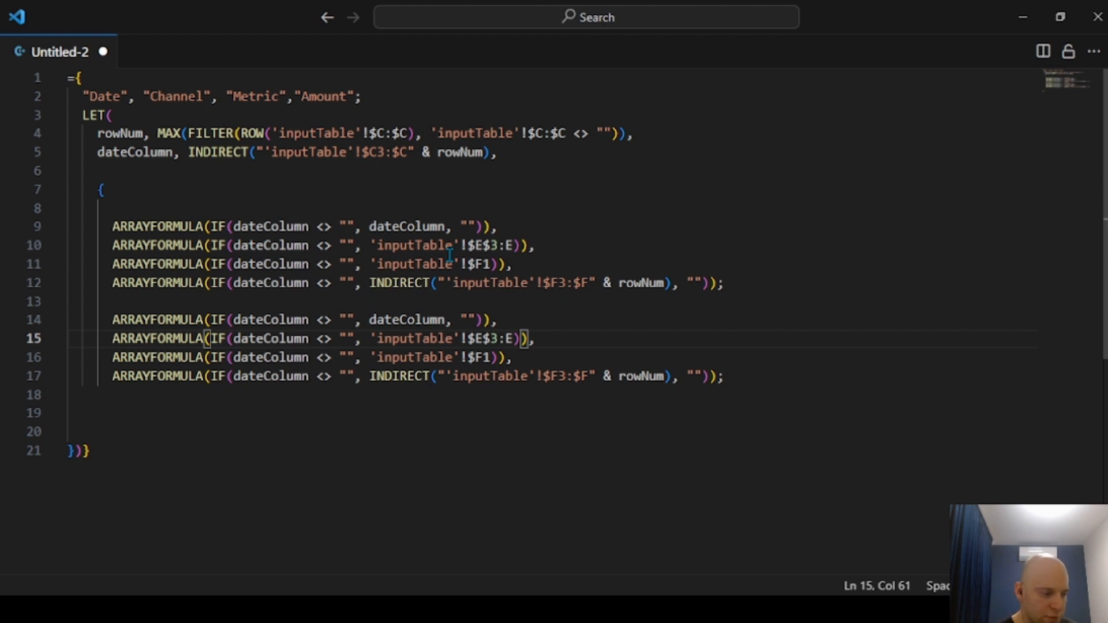
{"action": "left_click_drag", "start_coordinate": [431, 245], "coordinate": [537, 245]}
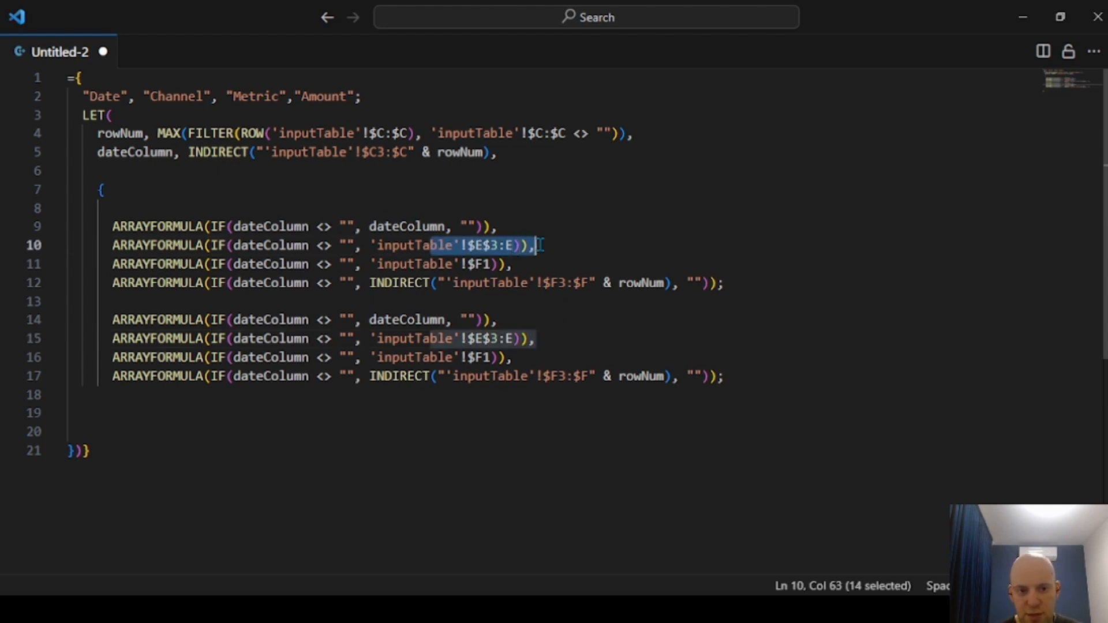
{"action": "double_click", "coordinate": [167, 96]}
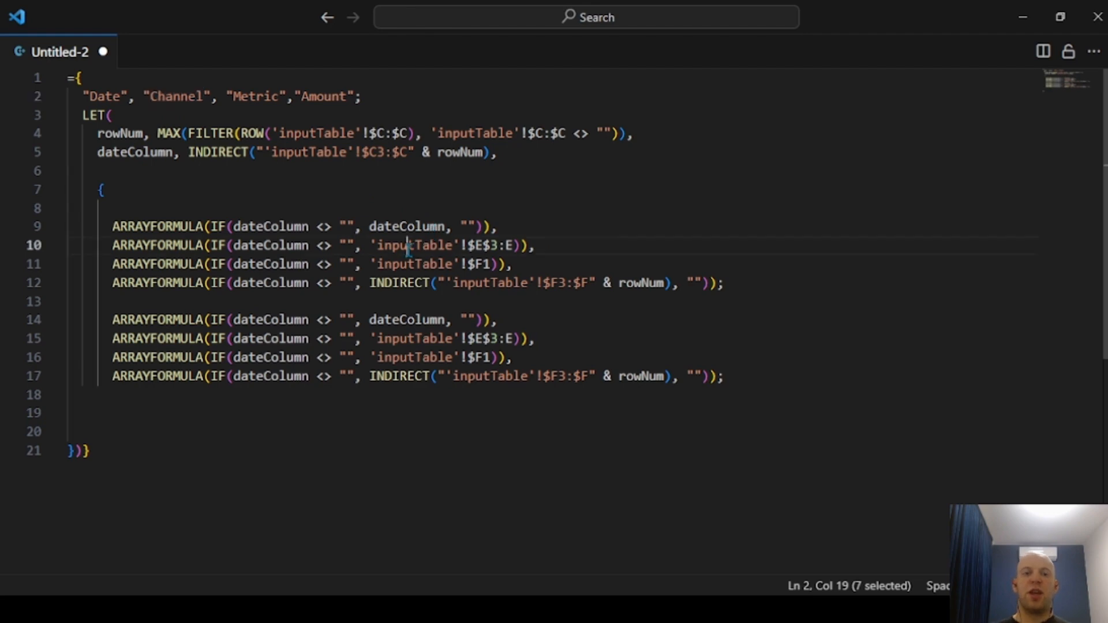
Change the metric header reference in the second ARRAYFORMULA block on line 16 to 'inputTable'!$G1
{"action": "left_click_drag", "start_coordinate": [407, 246], "coordinate": [537, 246]}
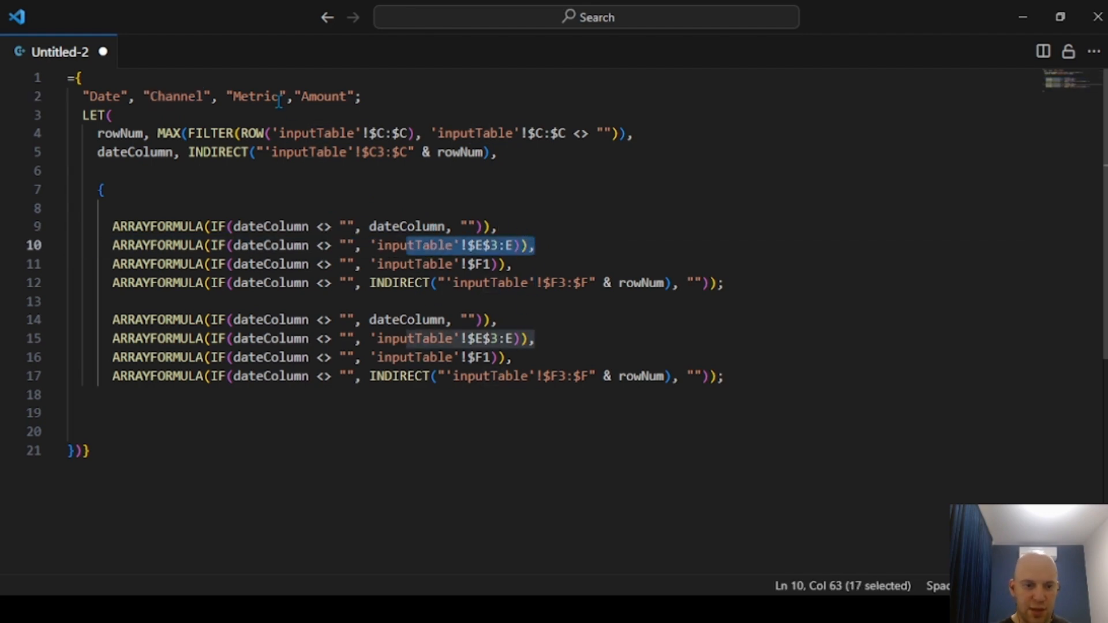
{"action": "double_click", "coordinate": [240, 97]}
{"action": "left_click_drag", "start_coordinate": [462, 357], "coordinate": [575, 377]}
{"action": "double_click", "coordinate": [340, 94]}
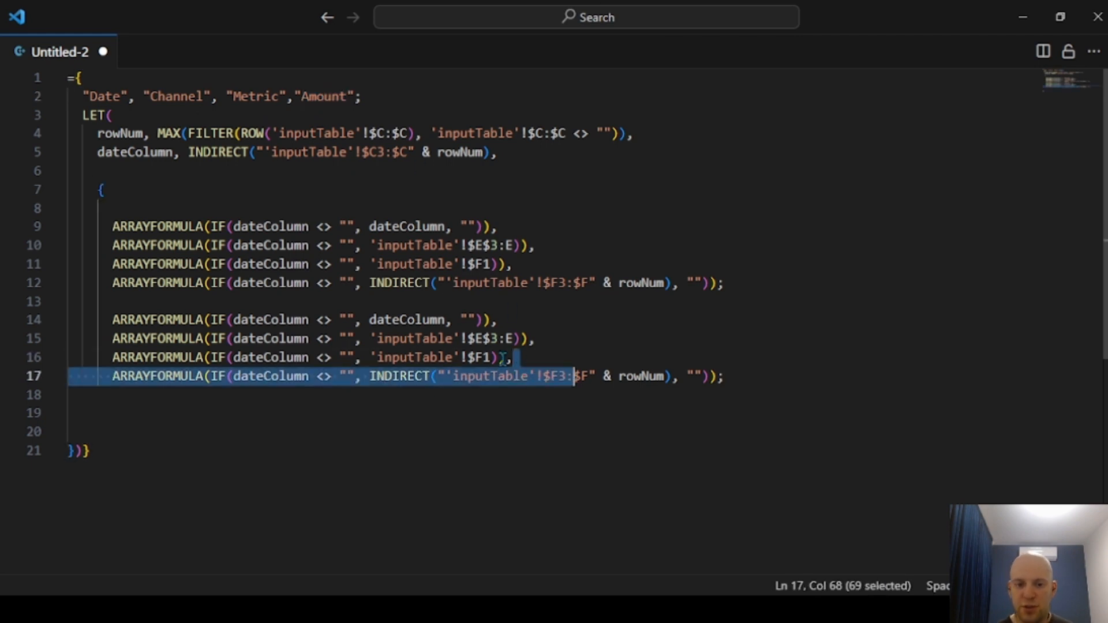
{"action": "left_click", "coordinate": [491, 358]}
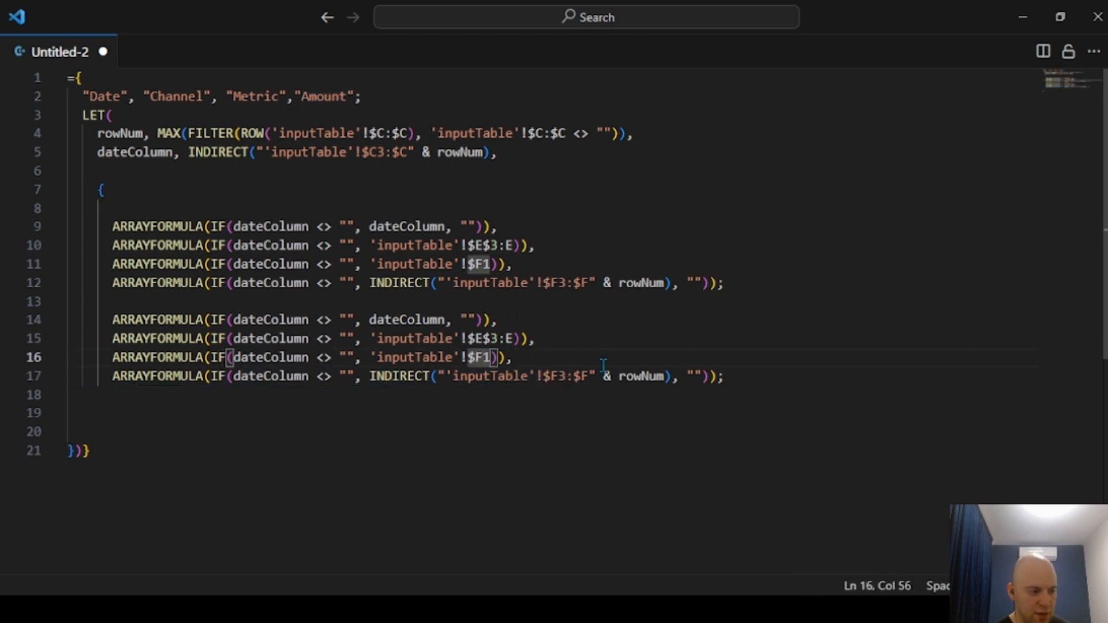
{"action": "key", "text": "BackSpace"}
{"action": "type", "text": "G"}
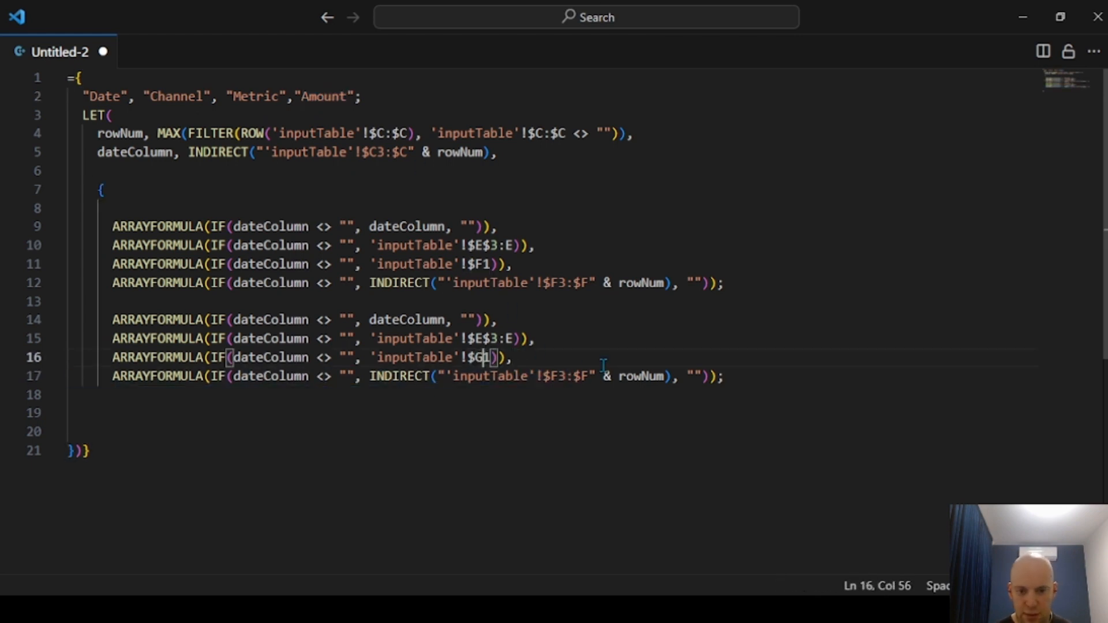
Set the INDIRECT range in the second block on line 17 to 'inputTable'!$G3:$G
{"action": "key", "text": "Down"}
{"action": "key", "text": "Right"}
{"action": "key", "text": "Right"}
{"action": "key", "text": "Right"}
{"action": "key", "text": "Right"}
{"action": "key", "text": "Right"}
{"action": "key", "text": "Right"}
{"action": "key", "text": "Right"}
{"action": "key", "text": "Right"}
{"action": "key", "text": "Right"}
{"action": "key", "text": "Right"}
{"action": "key", "text": "BackSpace"}
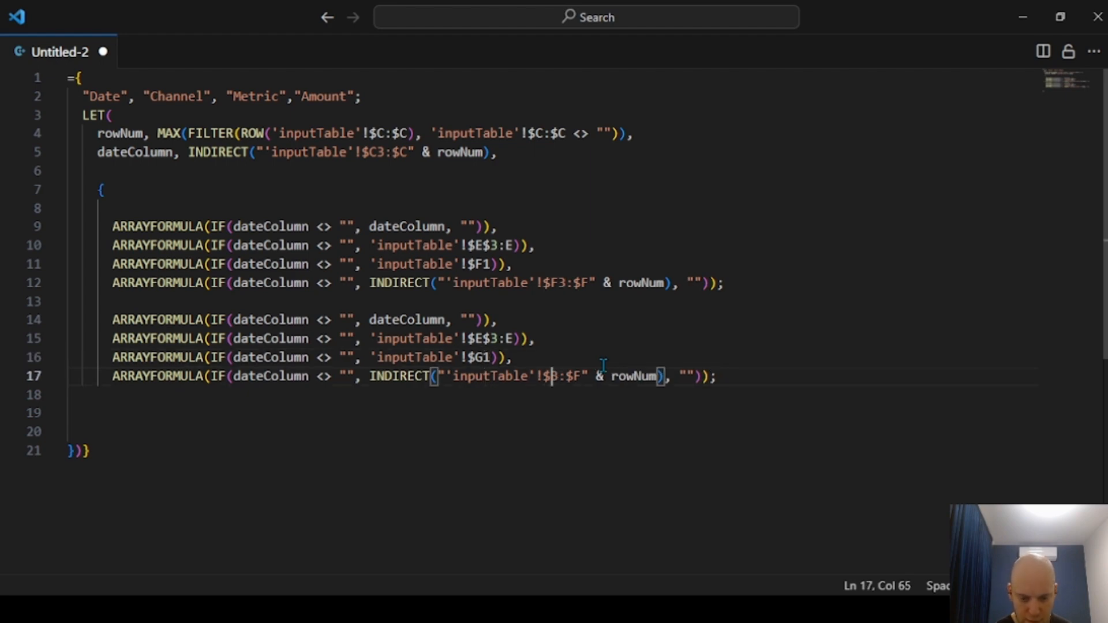
{"action": "type", "text": "G"}
{"action": "key", "text": "Right"}
{"action": "key", "text": "Right"}
{"action": "key", "text": "Right"}
{"action": "key", "text": "Right"}
{"action": "key", "text": "BackSpace"}
{"action": "type", "text": "G"}
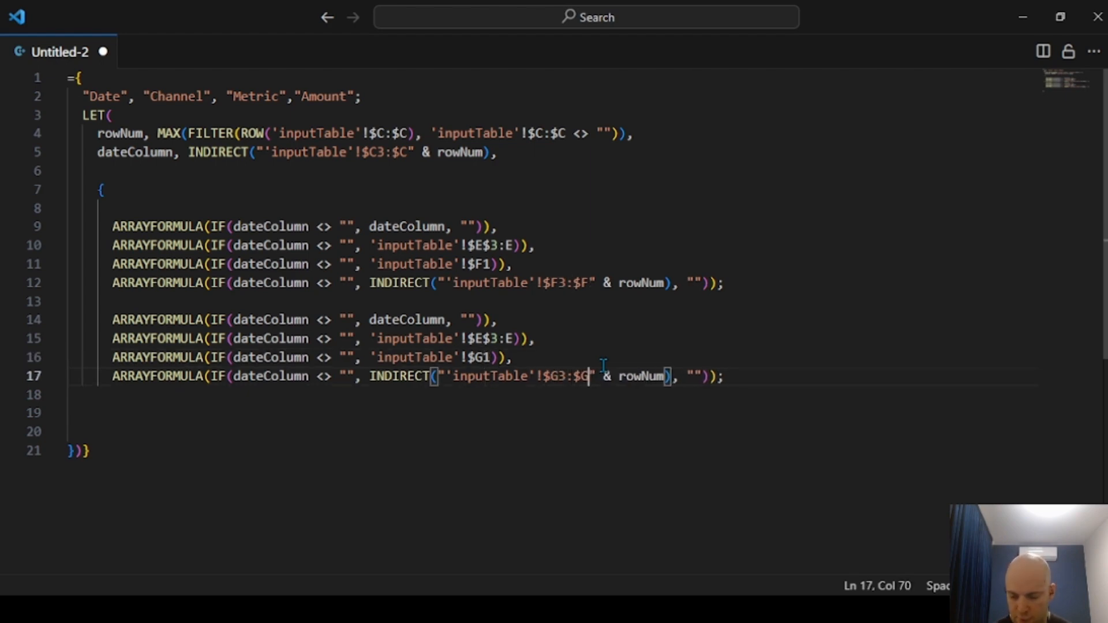
Add blank lines below the second block and paste the four ARRAYFORMULA lines as a third block starting on line 19
{"action": "key", "text": "Down"}
{"action": "key", "text": "Down"}
{"action": "key", "text": "Return"}
{"action": "key", "text": "Return"}
{"action": "key", "text": "Return"}
{"action": "key", "text": "Up"}
{"action": "key", "text": "Up"}
{"action": "key", "text": "Up"}
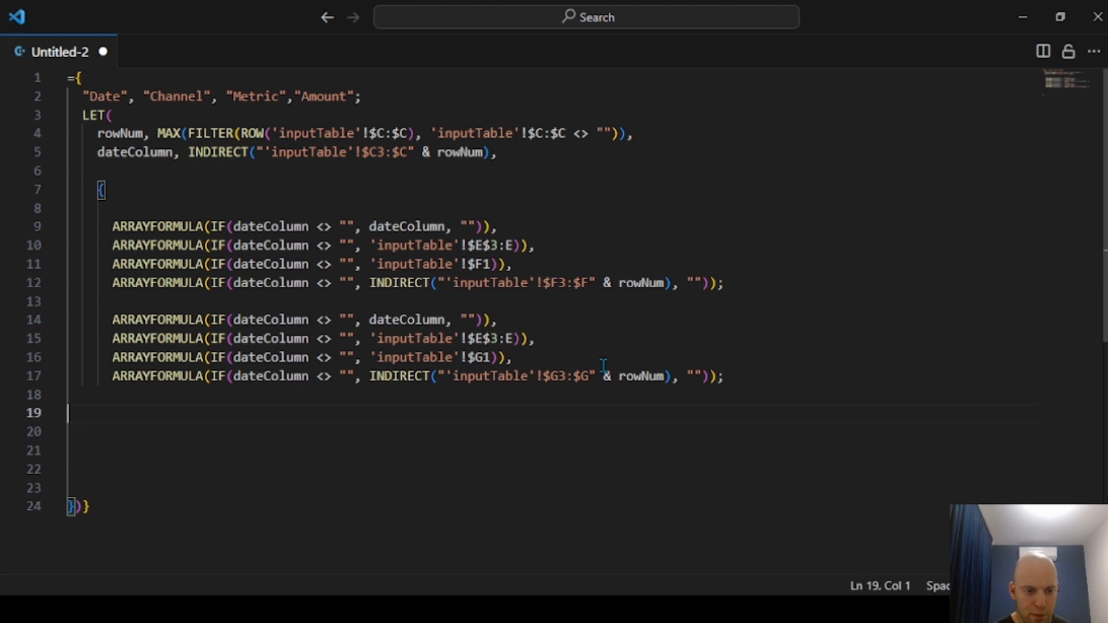
{"action": "key", "text": "ctrl+v"}
Change the metric header reference in the third ARRAYFORMULA block on line 21 to 'inputTable'!$H1
{"action": "key", "text": "Up"}
{"action": "key", "text": "Right"}
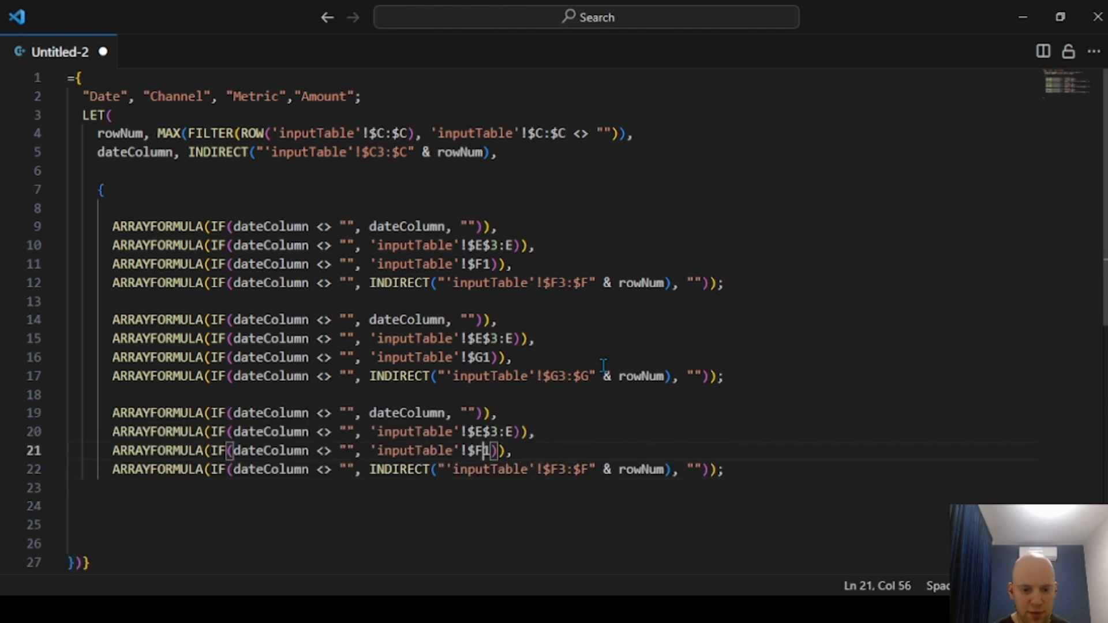
{"action": "key", "text": "BackSpace"}
{"action": "type", "text": "H"}
Set the INDIRECT range in the third block on line 22 to 'inputTable'!$H3:$H
{"action": "key", "text": "Down"}
{"action": "key", "text": "Right"}
{"action": "key", "text": "Right"}
{"action": "key", "text": "Right"}
{"action": "key", "text": "Right"}
{"action": "key", "text": "Right"}
{"action": "key", "text": "Right"}
{"action": "key", "text": "Right"}
{"action": "key", "text": "Right"}
{"action": "key", "text": "Right"}
{"action": "key", "text": "Right"}
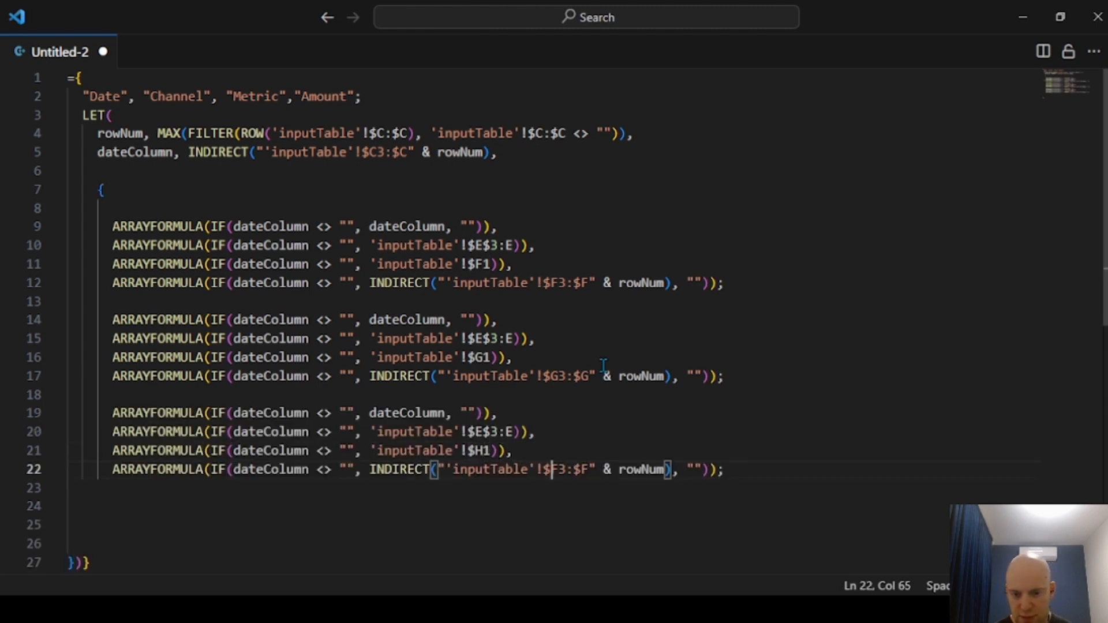
{"action": "key", "text": "BackSpace"}
{"action": "type", "text": "H"}
{"action": "key", "text": "Right"}
{"action": "key", "text": "Right"}
{"action": "key", "text": "Right"}
{"action": "key", "text": "Right"}
{"action": "key", "text": "BackSpace"}
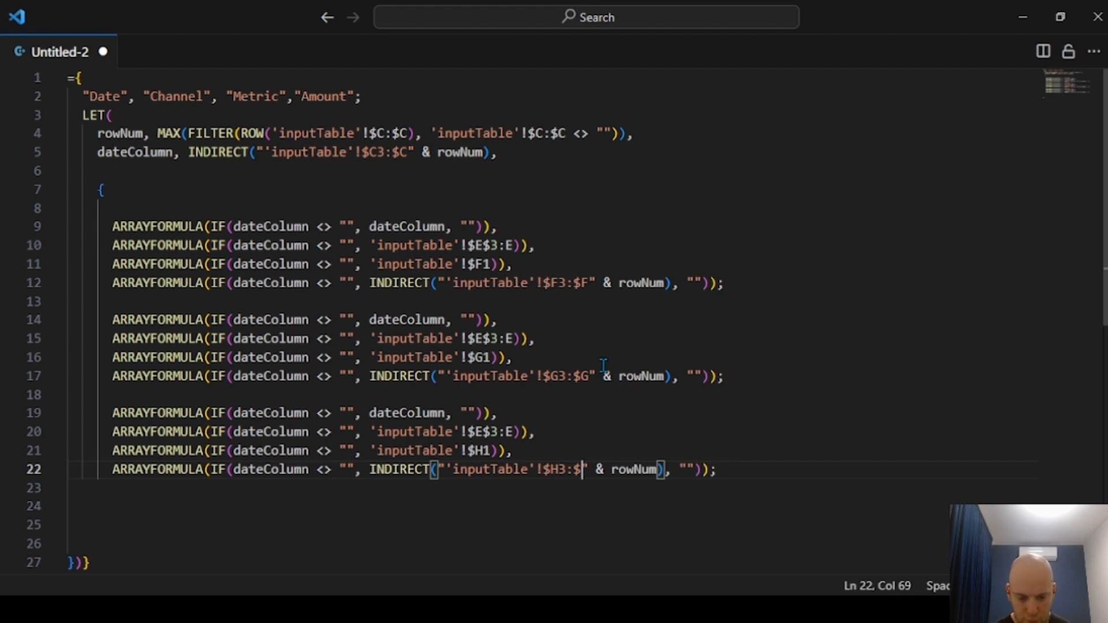
{"action": "type", "text": "H"}
{"action": "key", "text": "Down"}
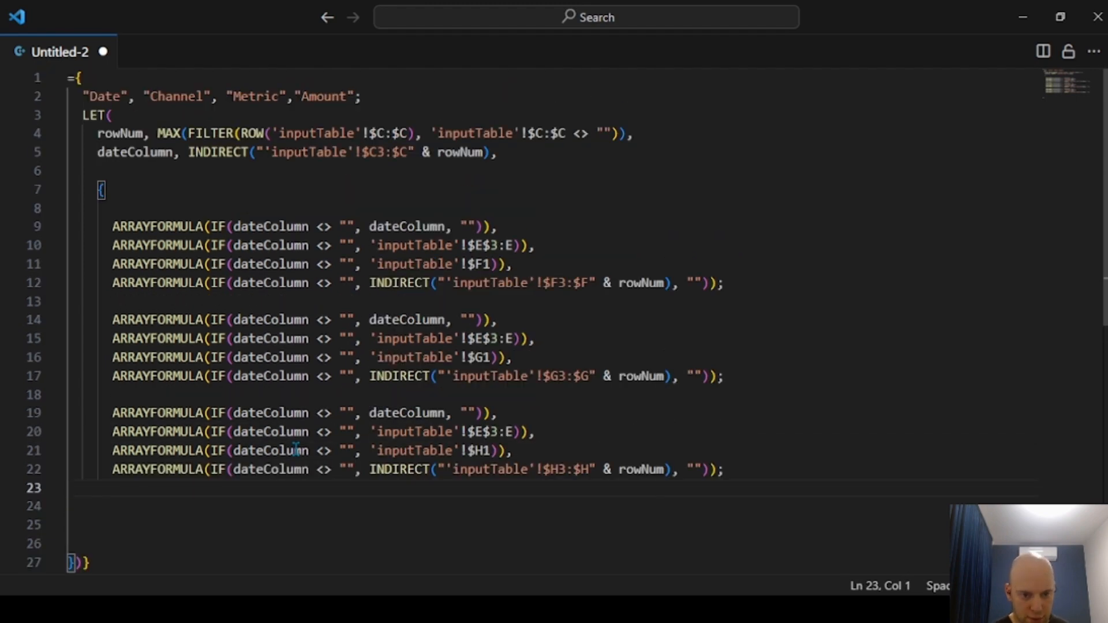
Copy the entire formula, switch to Google Sheets, and replace the formula in cell A1 of unpivotTable with it
{"action": "key", "text": "ctrl+a"}
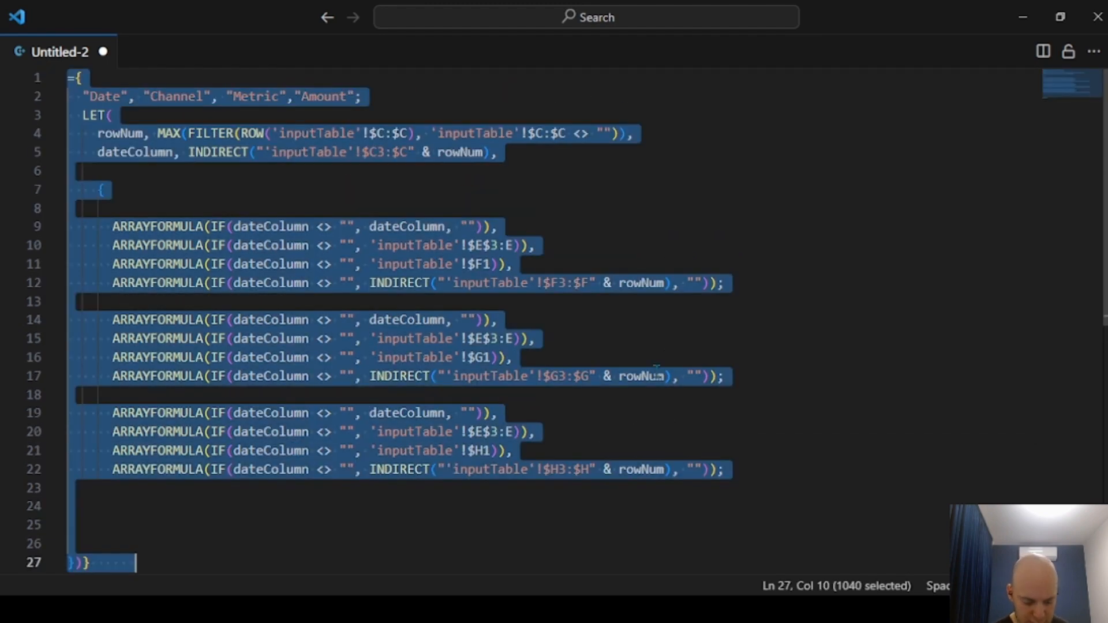
{"action": "left_click", "coordinate": [1022, 19]}
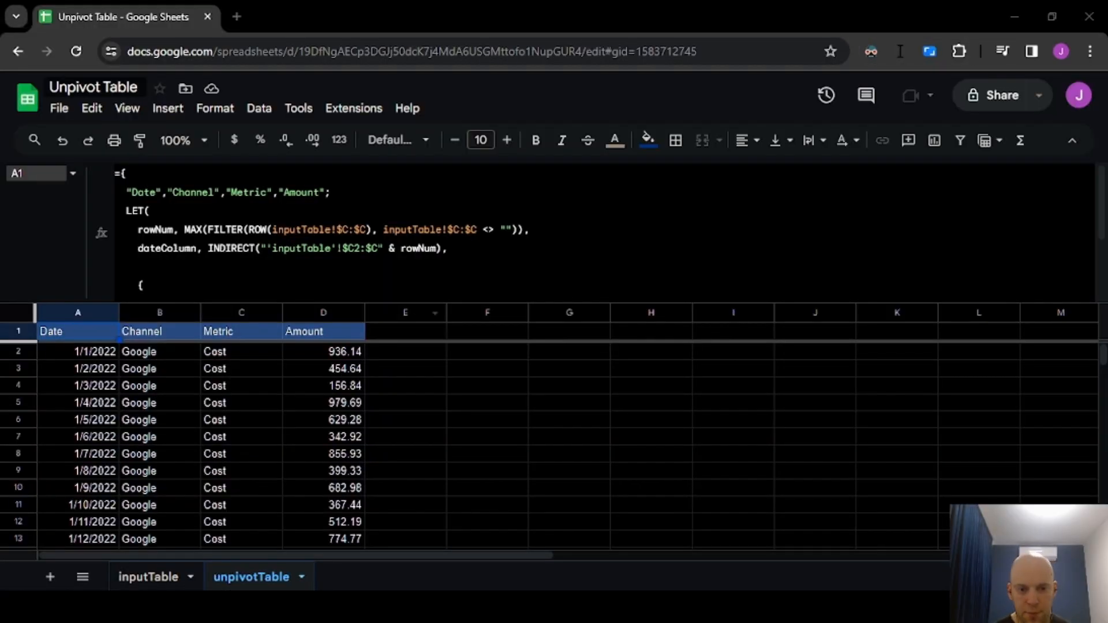
{"action": "left_click", "coordinate": [554, 254]}
{"action": "key", "text": "ctrl+a"}
{"action": "key", "text": "ctrl+v"}
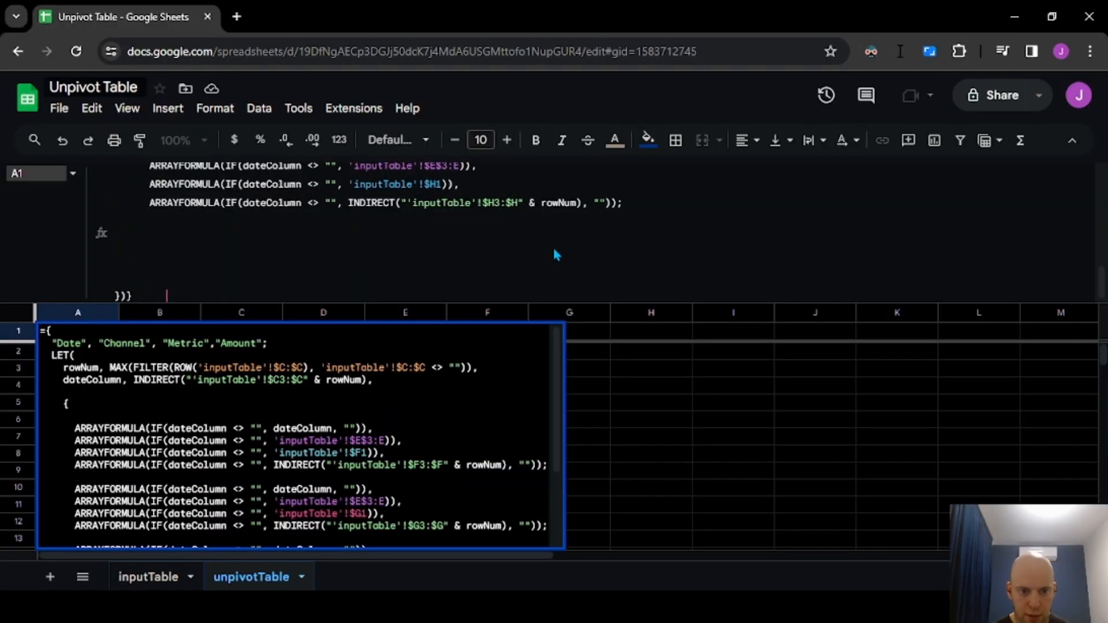
{"action": "key", "text": "Return"}
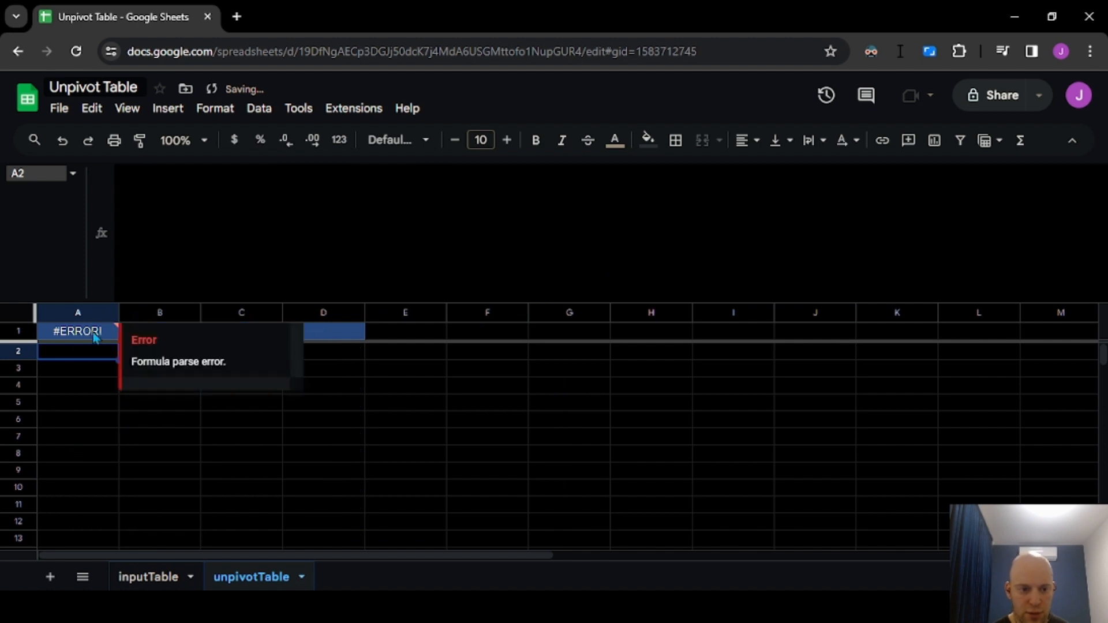
Remove the trailing semicolon after the last ARRAYFORMULA expression in the A1 formula
{"action": "left_click", "coordinate": [95, 337]}
{"action": "scroll", "coordinate": [430, 239], "scroll_direction": "down", "scroll_amount": 5}
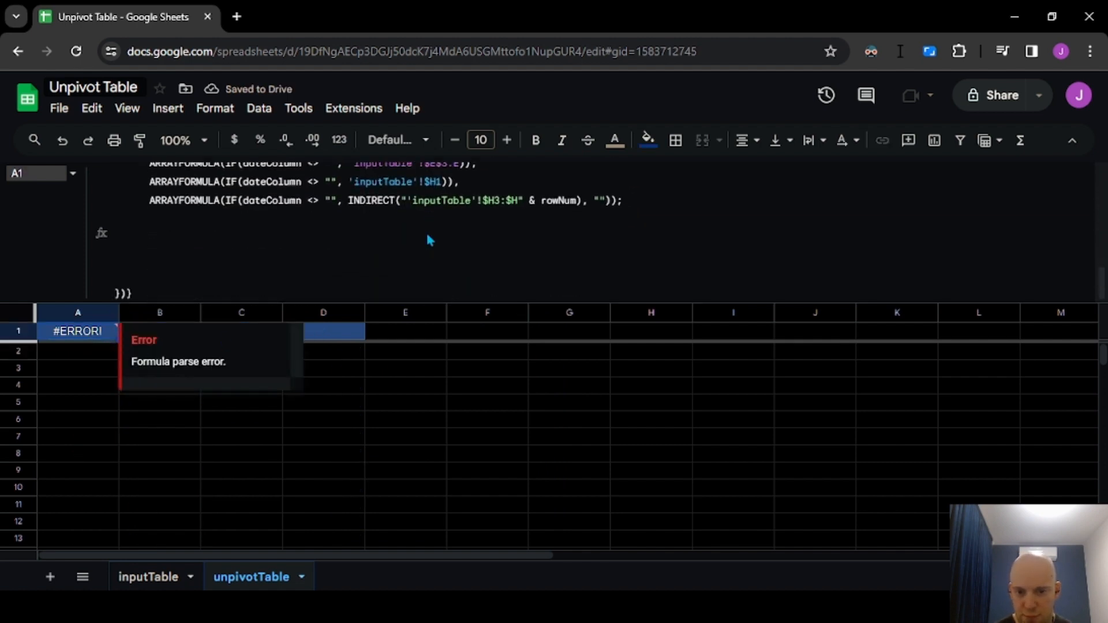
{"action": "left_click", "coordinate": [622, 199]}
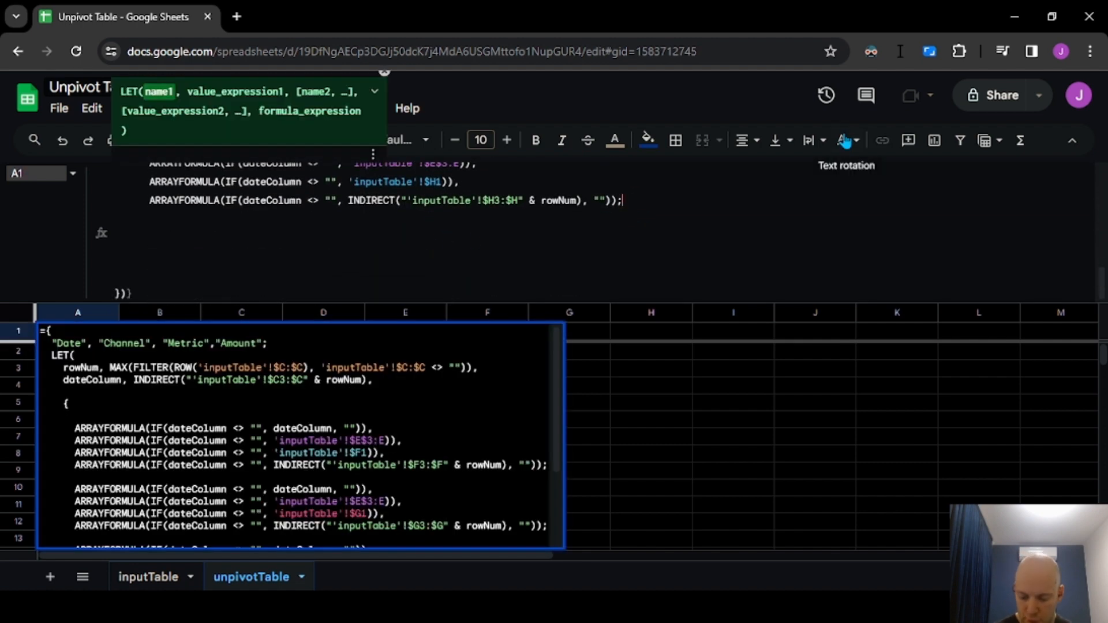
{"action": "key", "text": "Return"}
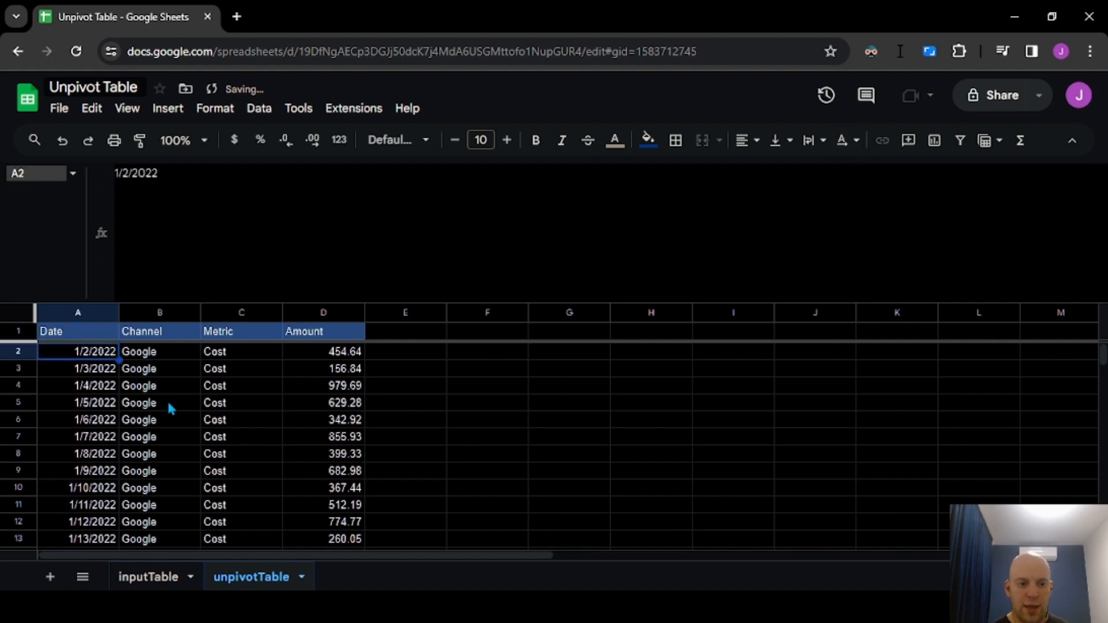
Examine the Metric column of unpivotTable down past the last filled row, and return to cell A1
{"action": "key", "text": "Right"}
{"action": "key", "text": "Right"}
{"action": "key", "text": "Page_Down"}
{"action": "key", "text": "Page_Down"}
{"action": "key", "text": "Page_Down"}
{"action": "key", "text": "Page_Down"}
{"action": "key", "text": "Page_Down"}
{"action": "key", "text": "Page_Down"}
{"action": "key", "text": "Page_Down"}
{"action": "key", "text": "Page_Down"}
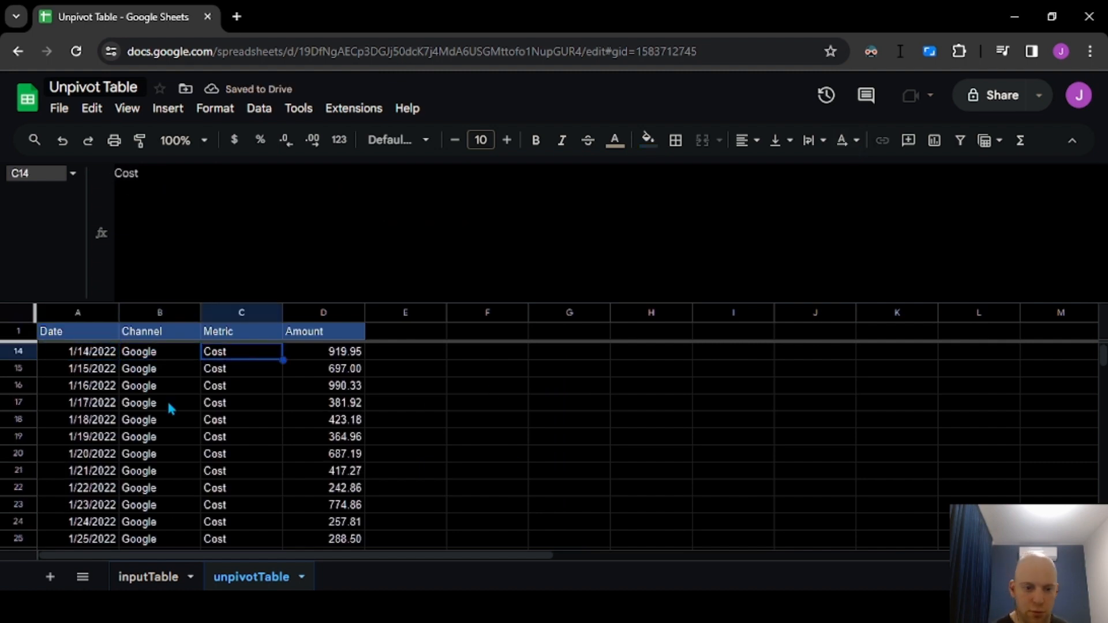
{"action": "key", "text": "Page_Down"}
{"action": "key", "text": "Page_Down"}
{"action": "key", "text": "Page_Down"}
{"action": "key", "text": "Page_Down"}
{"action": "key", "text": "Page_Down"}
{"action": "key", "text": "Page_Down"}
{"action": "key", "text": "Page_Down"}
{"action": "key", "text": "Page_Down"}
{"action": "key", "text": "Page_Down"}
{"action": "key", "text": "Page_Down"}
{"action": "key", "text": "Page_Down"}
{"action": "key", "text": "Page_Down"}
{"action": "key", "text": "Page_Down"}
{"action": "key", "text": "Page_Down"}
{"action": "key", "text": "Page_Down"}
{"action": "key", "text": "Page_Down"}
{"action": "key", "text": "Page_Down"}
{"action": "key", "text": "Page_Down"}
{"action": "key", "text": "Page_Down"}
{"action": "key", "text": "Page_Down"}
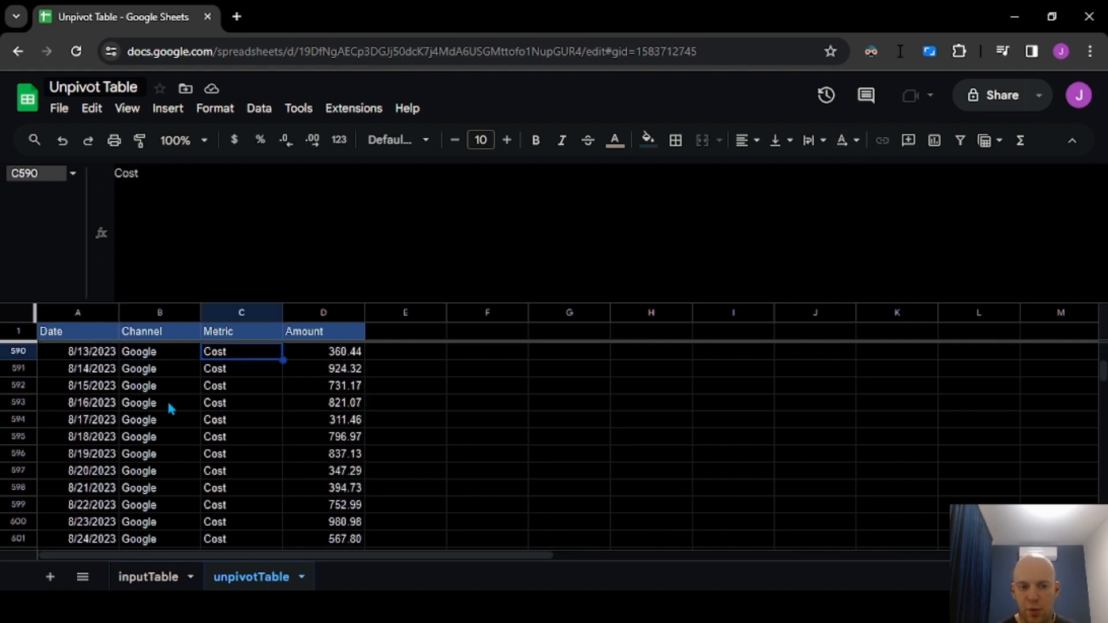
{"action": "key", "text": "Page_Down"}
{"action": "key", "text": "Page_Down"}
{"action": "key", "text": "Page_Down"}
{"action": "key", "text": "Page_Down"}
{"action": "key", "text": "Page_Down"}
{"action": "key", "text": "Page_Down"}
{"action": "key", "text": "Page_Down"}
{"action": "key", "text": "Page_Down"}
{"action": "key", "text": "Page_Down"}
{"action": "key", "text": "Page_Down"}
{"action": "key", "text": "Page_Down"}
{"action": "key", "text": "Page_Down"}
{"action": "key", "text": "Page_Down"}
{"action": "key", "text": "Page_Down"}
{"action": "key", "text": "Page_Down"}
{"action": "key", "text": "Page_Down"}
{"action": "key", "text": "Page_Down"}
{"action": "key", "text": "Page_Down"}
{"action": "key", "text": "Page_Down"}
{"action": "key", "text": "Page_Down"}
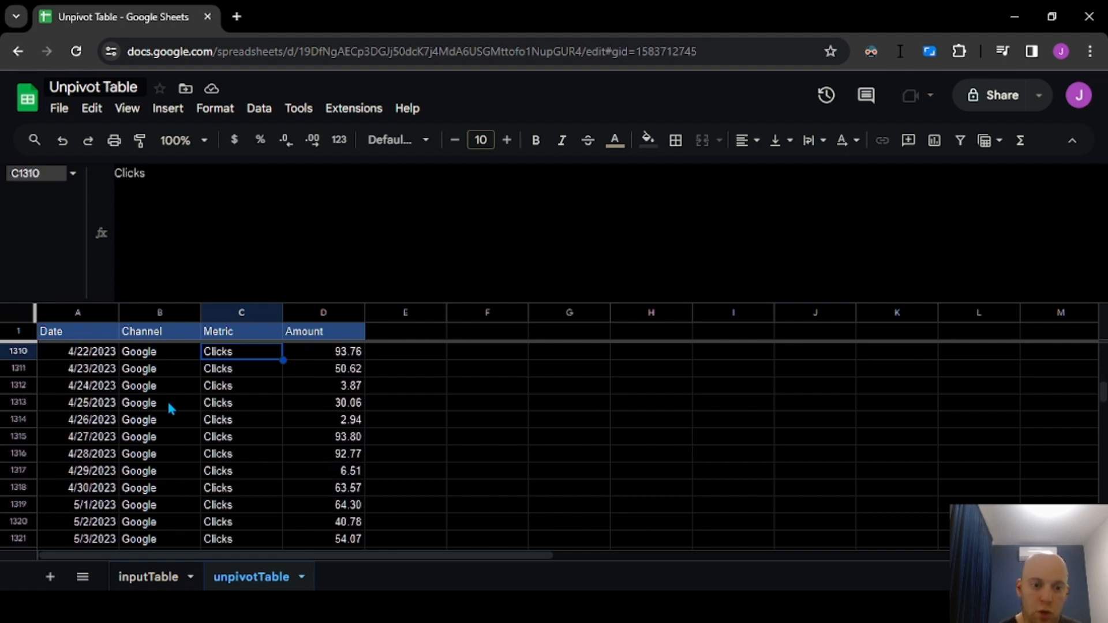
{"action": "key", "text": "Page_Down"}
{"action": "key", "text": "Page_Down"}
{"action": "key", "text": "Page_Down"}
{"action": "key", "text": "Page_Down"}
{"action": "key", "text": "Page_Down"}
{"action": "key", "text": "Page_Down"}
{"action": "key", "text": "Page_Down"}
{"action": "key", "text": "Page_Down"}
{"action": "key", "text": "Page_Down"}
{"action": "key", "text": "Page_Down"}
{"action": "key", "text": "Page_Down"}
{"action": "key", "text": "Page_Down"}
{"action": "key", "text": "Page_Down"}
{"action": "key", "text": "Page_Down"}
{"action": "key", "text": "Page_Down"}
{"action": "key", "text": "Page_Down"}
{"action": "key", "text": "Page_Down"}
{"action": "key", "text": "Page_Down"}
{"action": "key", "text": "Page_Down"}
{"action": "key", "text": "Page_Down"}
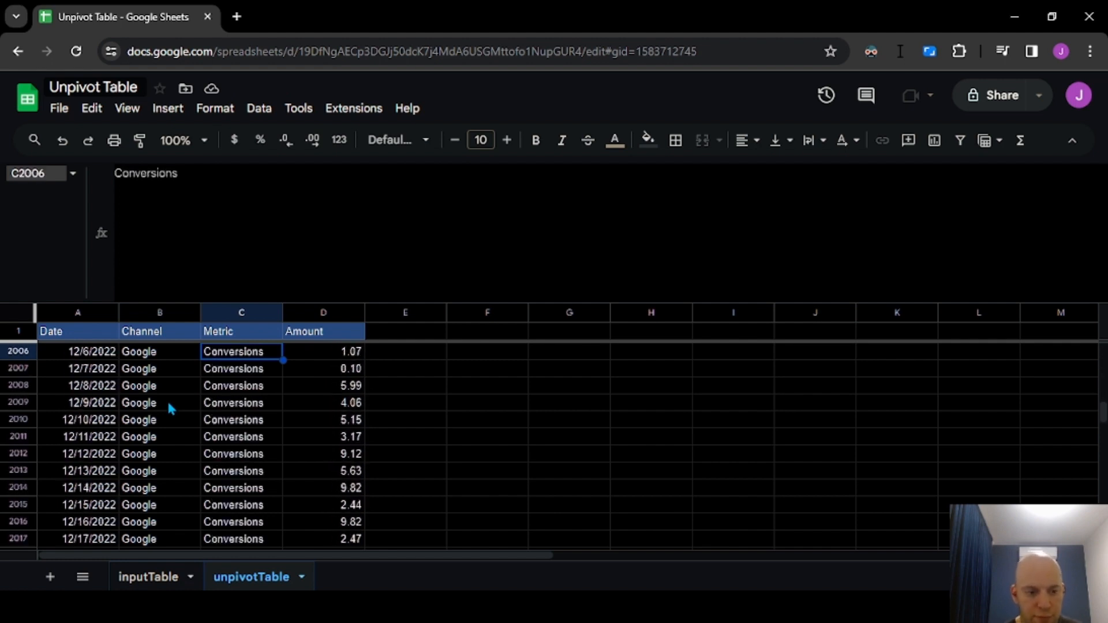
{"action": "key", "text": "Page_Down"}
{"action": "key", "text": "Page_Down"}
{"action": "key", "text": "Page_Down"}
{"action": "key", "text": "Page_Down"}
{"action": "key", "text": "Page_Down"}
{"action": "key", "text": "Page_Down"}
{"action": "key", "text": "Page_Down"}
{"action": "key", "text": "Page_Down"}
{"action": "key", "text": "Page_Down"}
{"action": "key", "text": "Page_Down"}
{"action": "key", "text": "Page_Down"}
{"action": "key", "text": "Page_Down"}
{"action": "key", "text": "Page_Down"}
{"action": "key", "text": "Page_Down"}
{"action": "key", "text": "Page_Down"}
{"action": "key", "text": "Page_Down"}
{"action": "key", "text": "Page_Down"}
{"action": "key", "text": "Page_Down"}
{"action": "key", "text": "Page_Down"}
{"action": "key", "text": "Page_Down"}
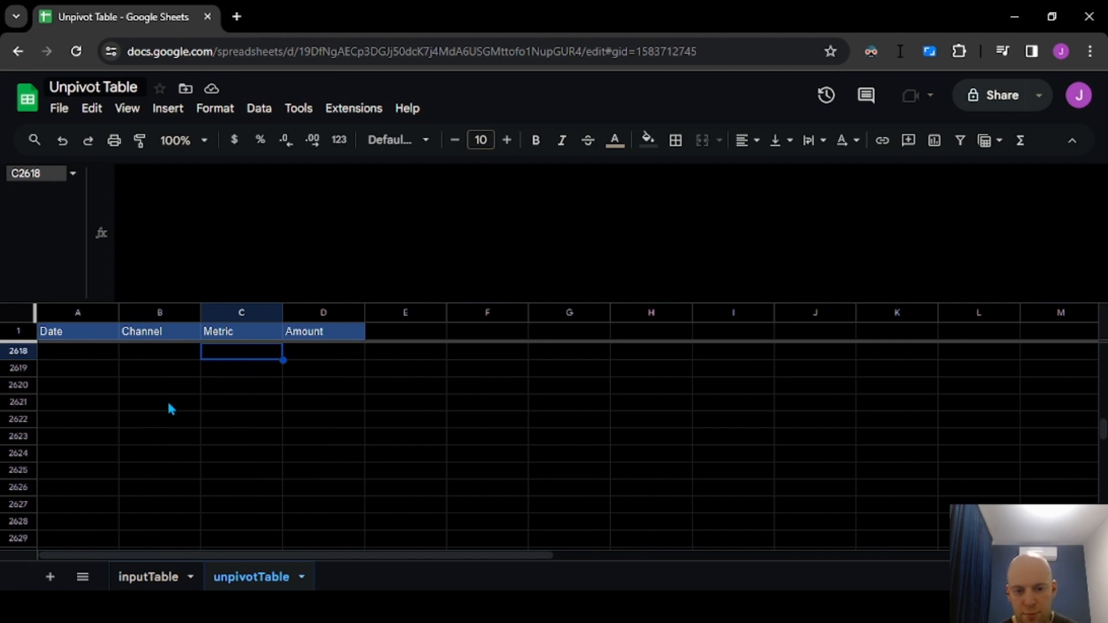
{"action": "key", "text": "ctrl+Home"}
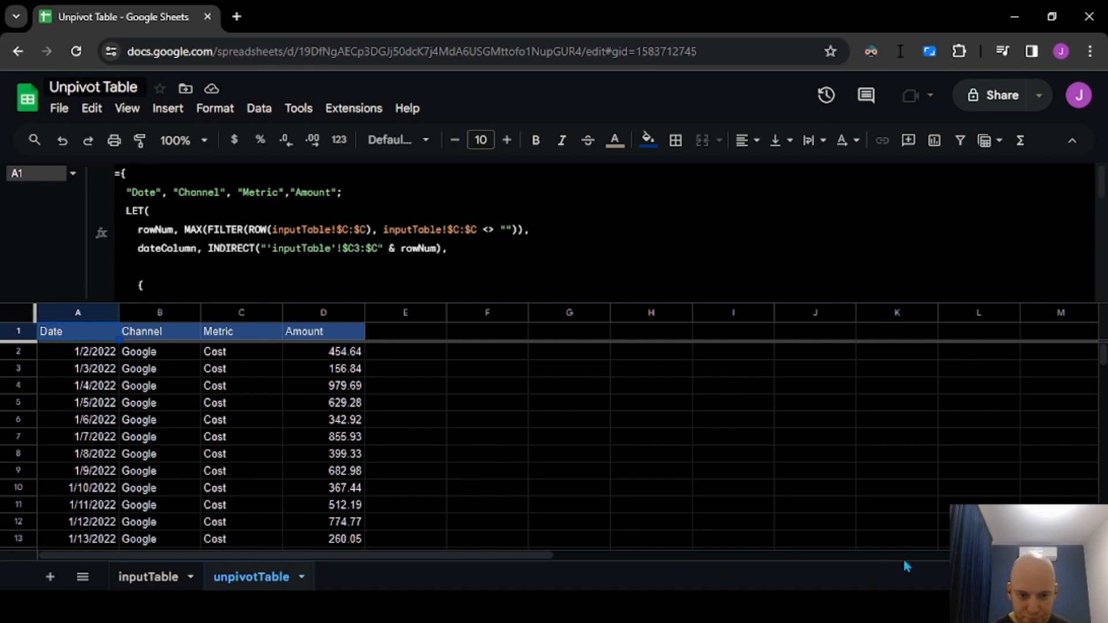
Switch to Visual Studio Code and review the inputTable column references in the first two ARRAYFORMULA blocks
{"action": "key", "text": "alt+Tab"}
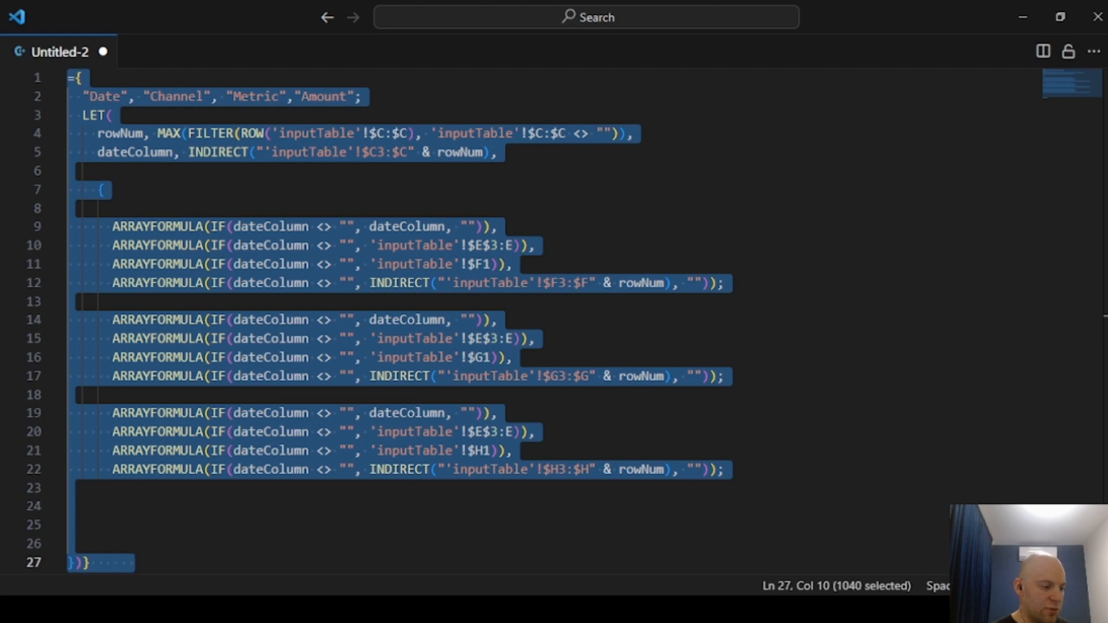
{"action": "key", "text": "alt+Tab"}
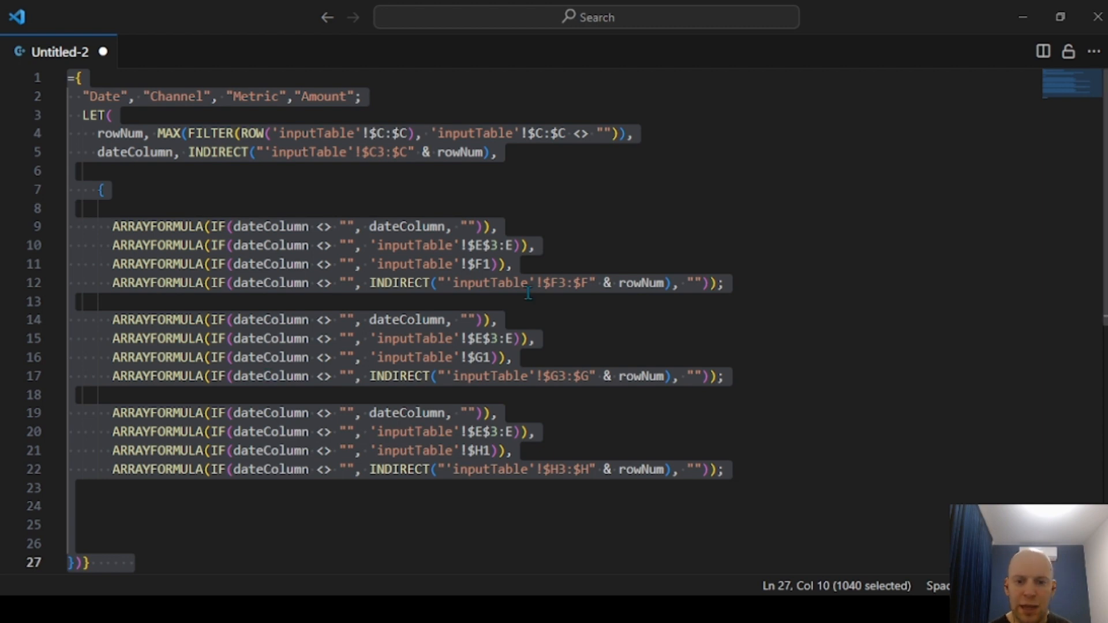
{"action": "key", "text": "alt+Tab"}
{"action": "left_click_drag", "start_coordinate": [439, 246], "coordinate": [594, 295]}
{"action": "double_click", "coordinate": [551, 283]}
{"action": "left_click", "coordinate": [552, 282]}
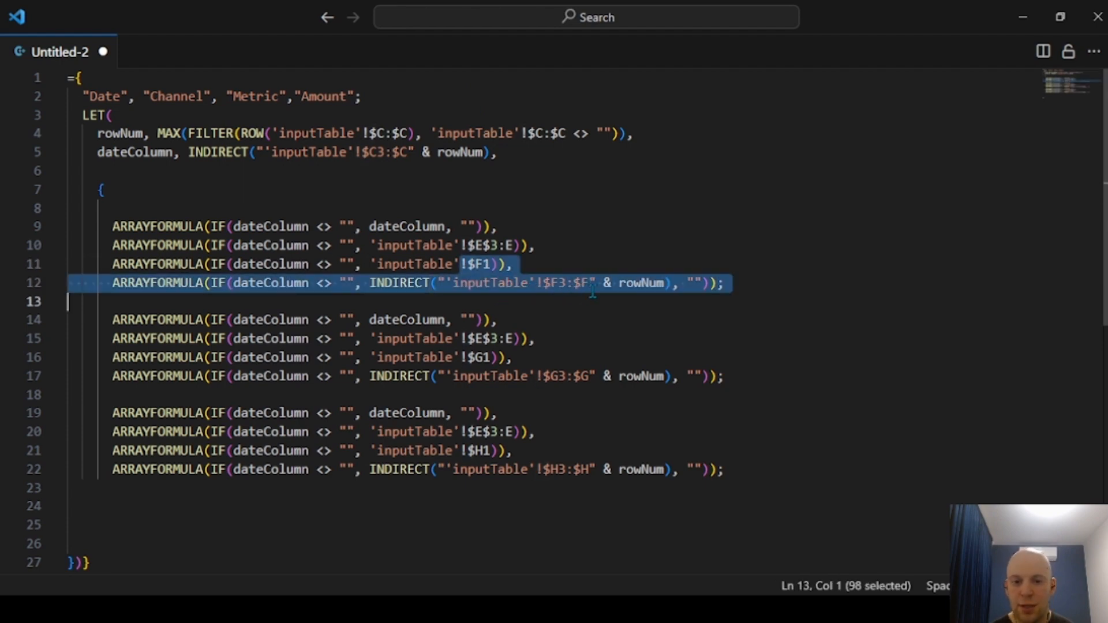
{"action": "left_click", "coordinate": [594, 290]}
{"action": "left_click_drag", "start_coordinate": [468, 266], "coordinate": [619, 287]}
{"action": "left_click_drag", "start_coordinate": [490, 339], "coordinate": [551, 359]}
{"action": "left_click", "coordinate": [557, 376]}
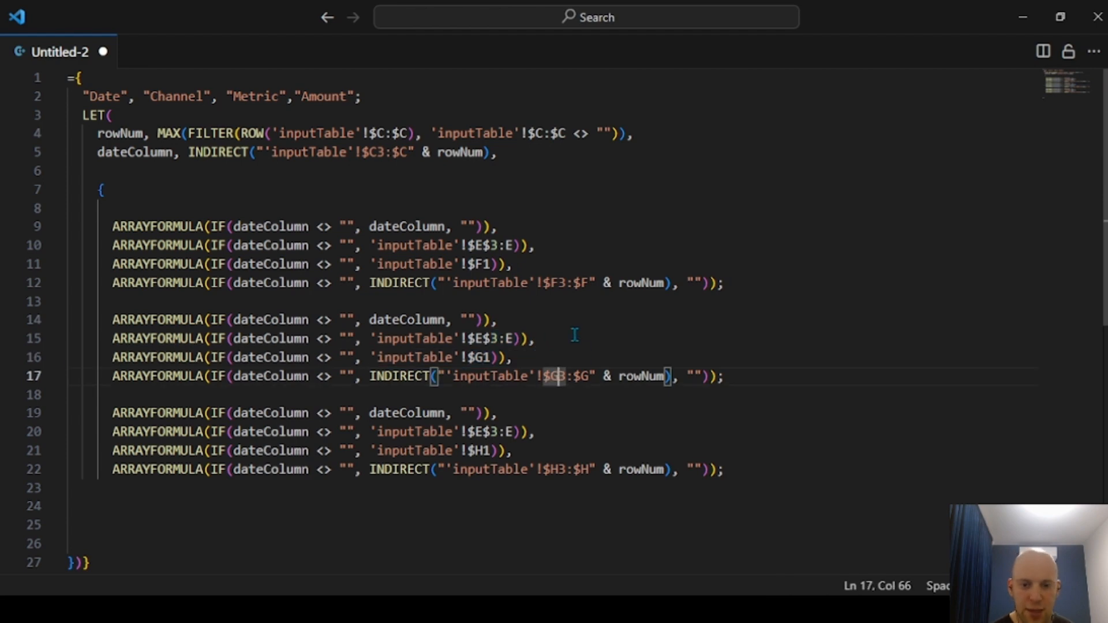
Duplicate the third ARRAYFORMULA block from lines 19–22 as a fourth block starting on line 24
{"action": "scroll", "coordinate": [572, 329], "scroll_direction": "down", "scroll_amount": 4}
{"action": "left_click", "coordinate": [440, 307]}
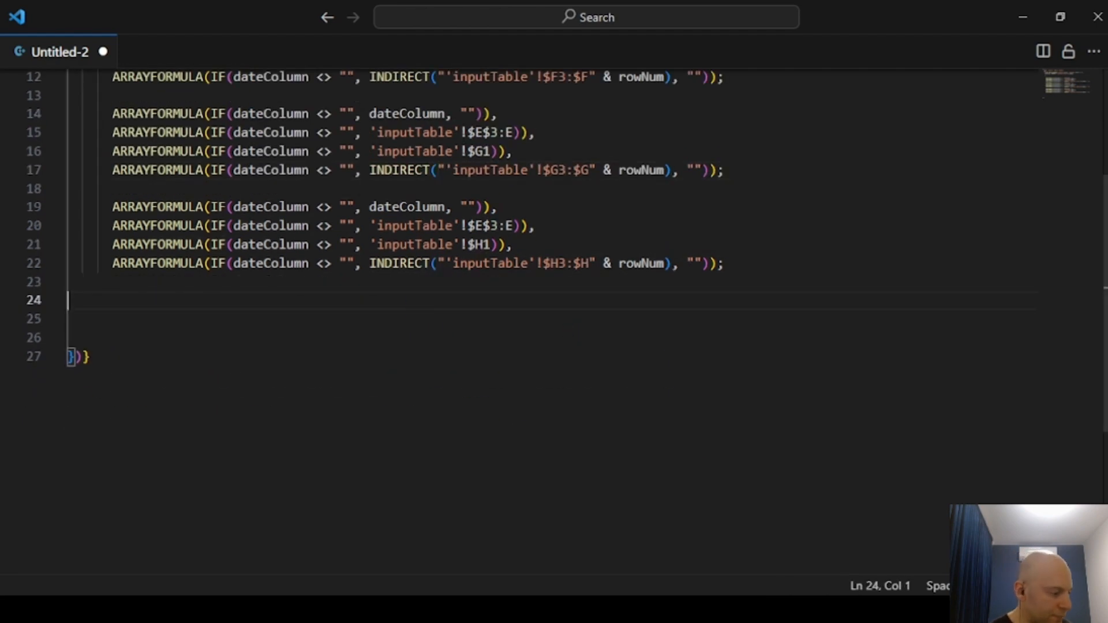
{"action": "left_click_drag", "start_coordinate": [773, 270], "coordinate": [48, 207]}
{"action": "key", "text": "ctrl+c"}
{"action": "left_click", "coordinate": [164, 291]}
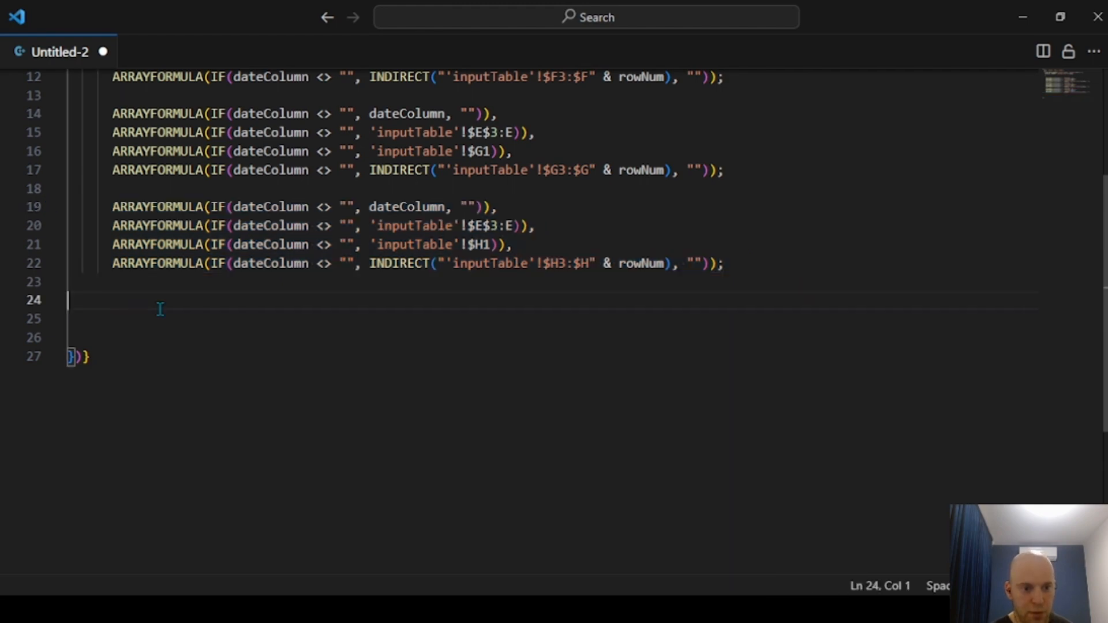
{"action": "key", "text": "ctrl+v"}
Check in Google Sheets which inputTable columns hold the Google and Facebook channels
{"action": "left_click_drag", "start_coordinate": [496, 300], "coordinate": [460, 301]}
{"action": "left_click", "coordinate": [478, 319]}
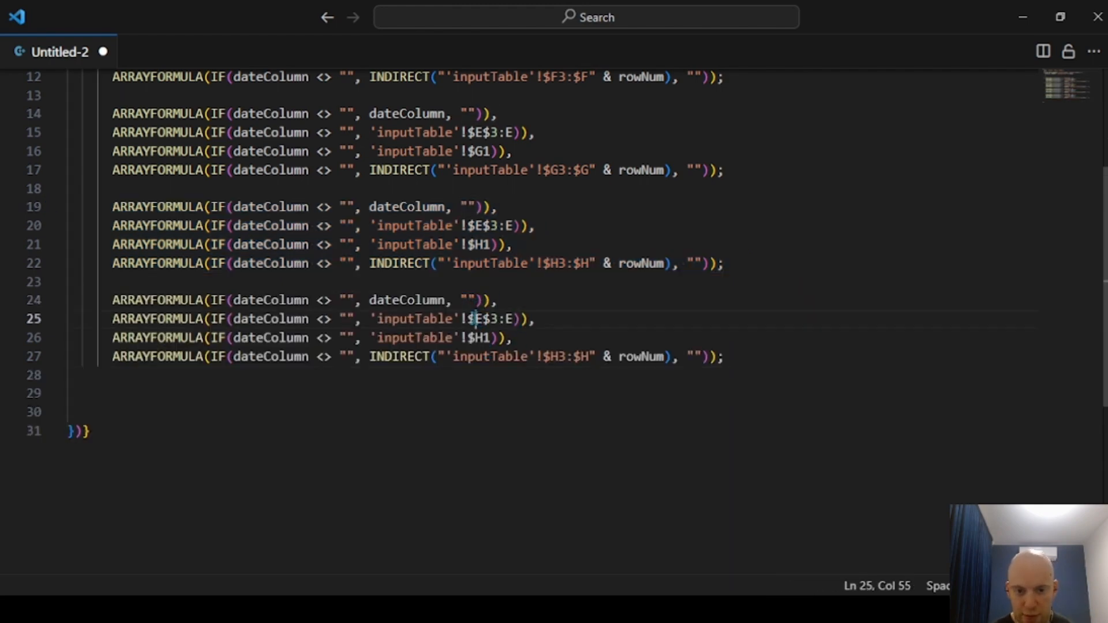
{"action": "double_click", "coordinate": [478, 319]}
{"action": "scroll", "coordinate": [560, 327], "scroll_direction": "up", "scroll_amount": 4}
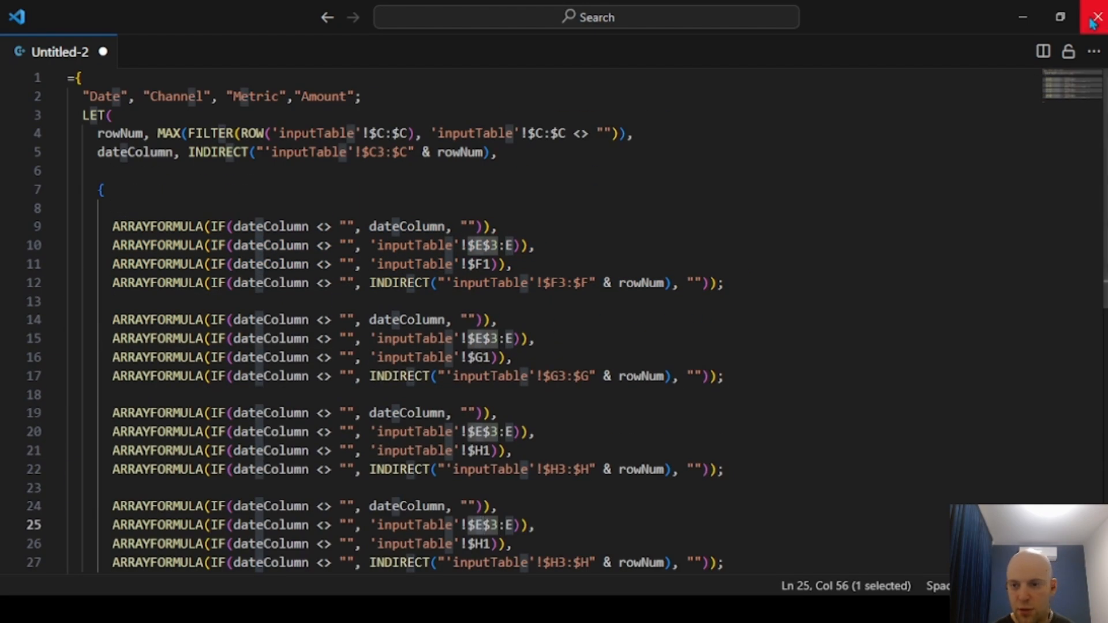
{"action": "left_click", "coordinate": [1023, 17]}
{"action": "left_click", "coordinate": [149, 577]}
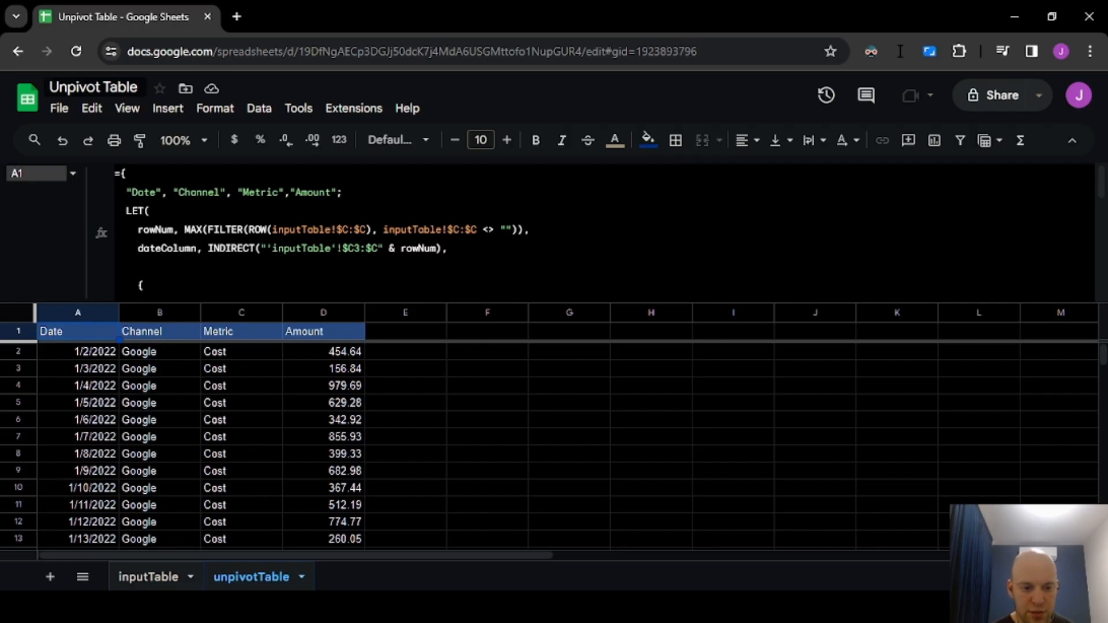
{"action": "left_click", "coordinate": [392, 315]}
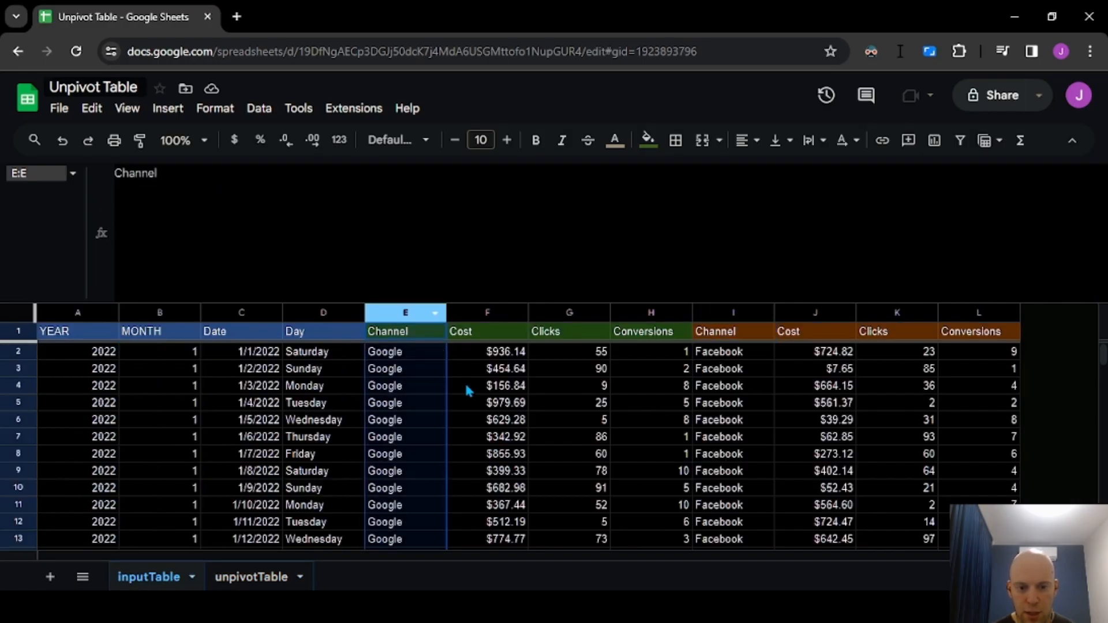
{"action": "left_click", "coordinate": [751, 314]}
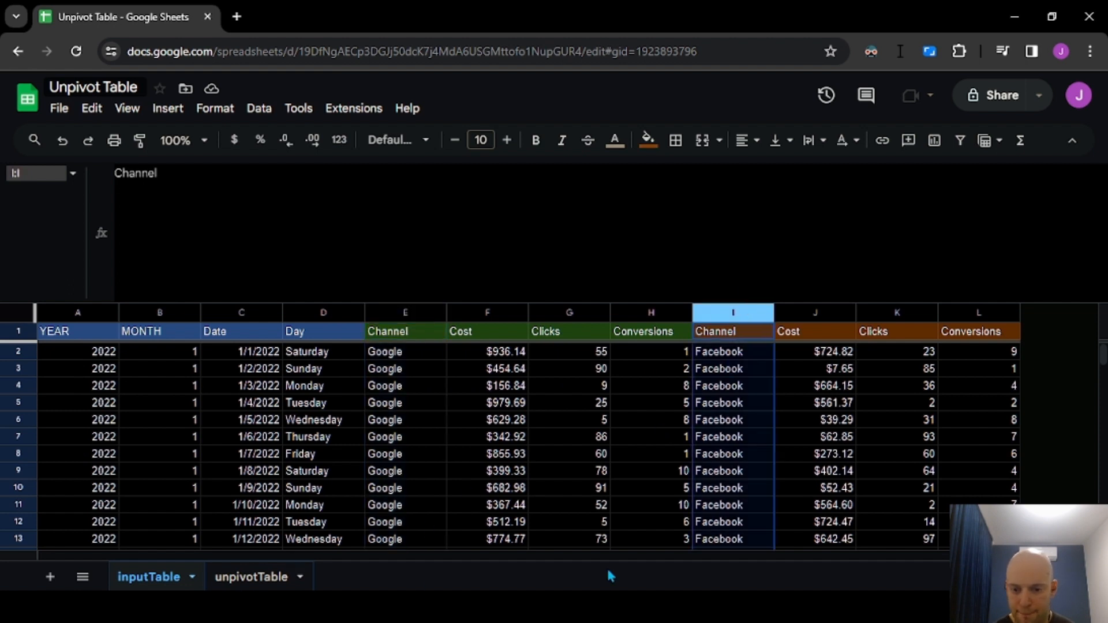
Back in Visual Studio Code, set the channel reference in the fourth block on line 25 to 'inputTable'!$I$3:I
{"action": "key", "text": "alt+Tab"}
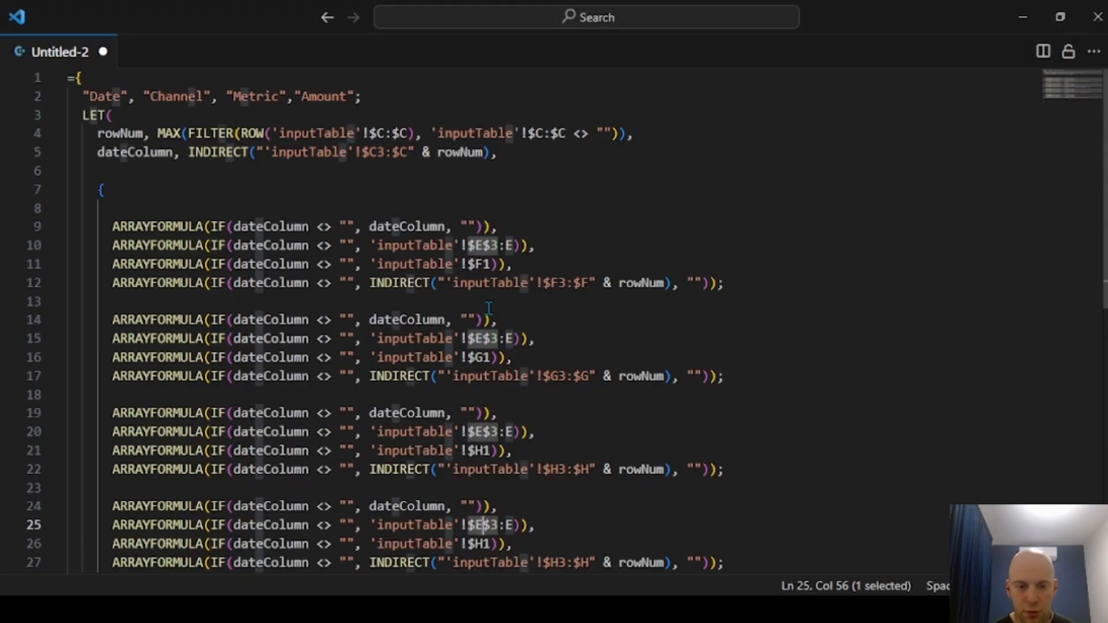
{"action": "scroll", "coordinate": [485, 289], "scroll_direction": "down", "scroll_amount": 5}
{"action": "scroll", "coordinate": [485, 311], "scroll_direction": "up", "scroll_amount": 2}
{"action": "left_click", "coordinate": [483, 338]}
{"action": "key", "text": "Up"}
{"action": "key", "text": "BackSpace"}
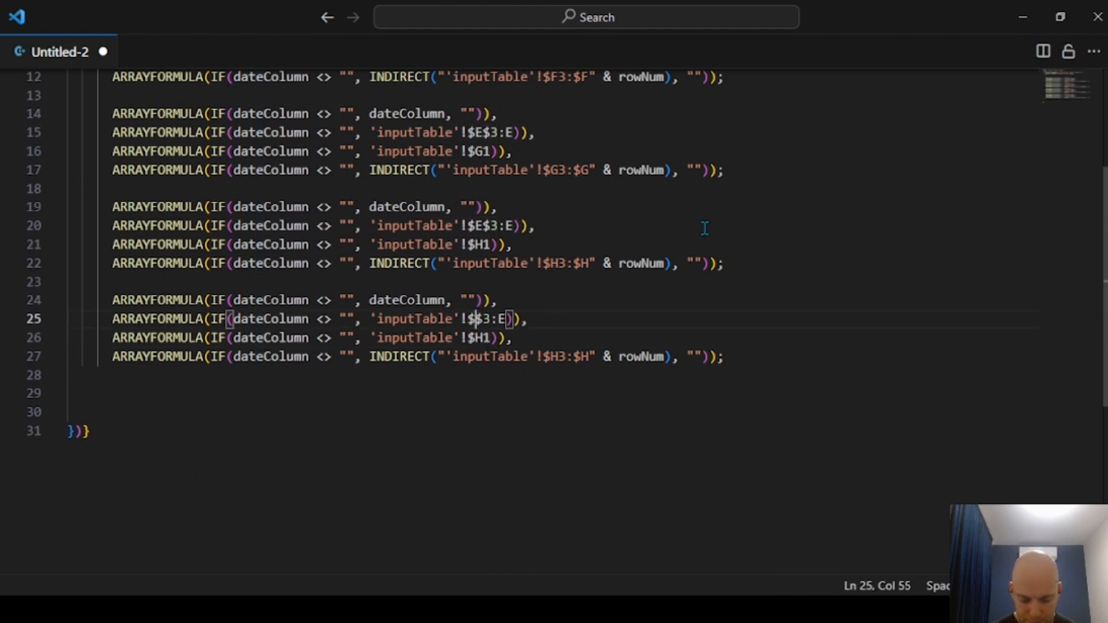
{"action": "type", "text": "I"}
{"action": "key", "text": "Right"}
{"action": "key", "text": "Right"}
{"action": "key", "text": "Right"}
{"action": "key", "text": "Right"}
{"action": "key", "text": "BackSpace"}
{"action": "type", "text": "I"}
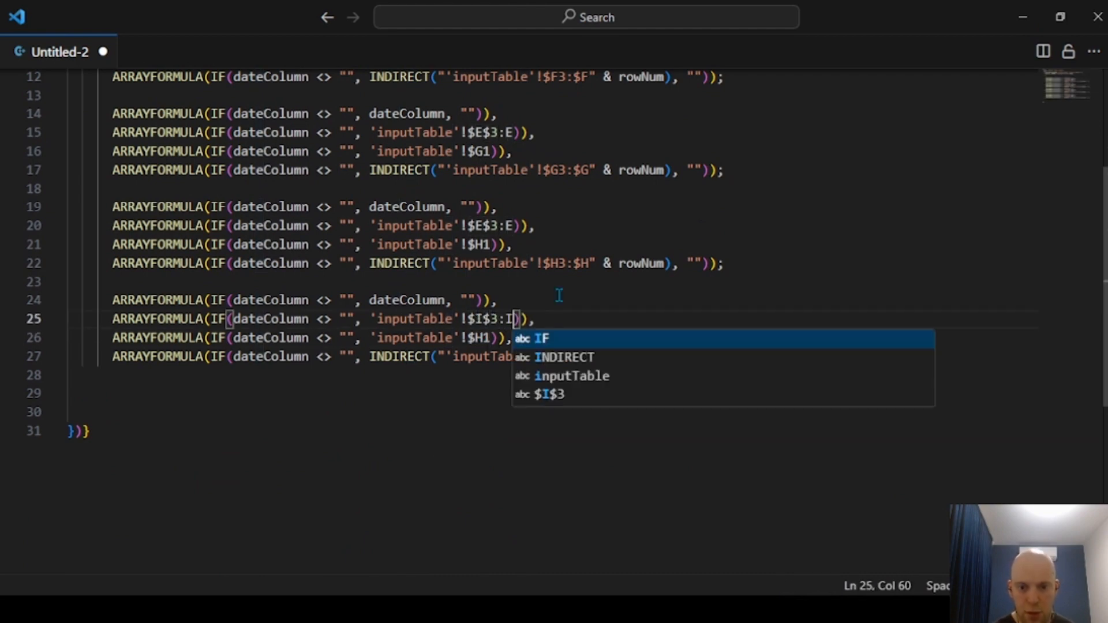
{"action": "key", "text": "Escape"}
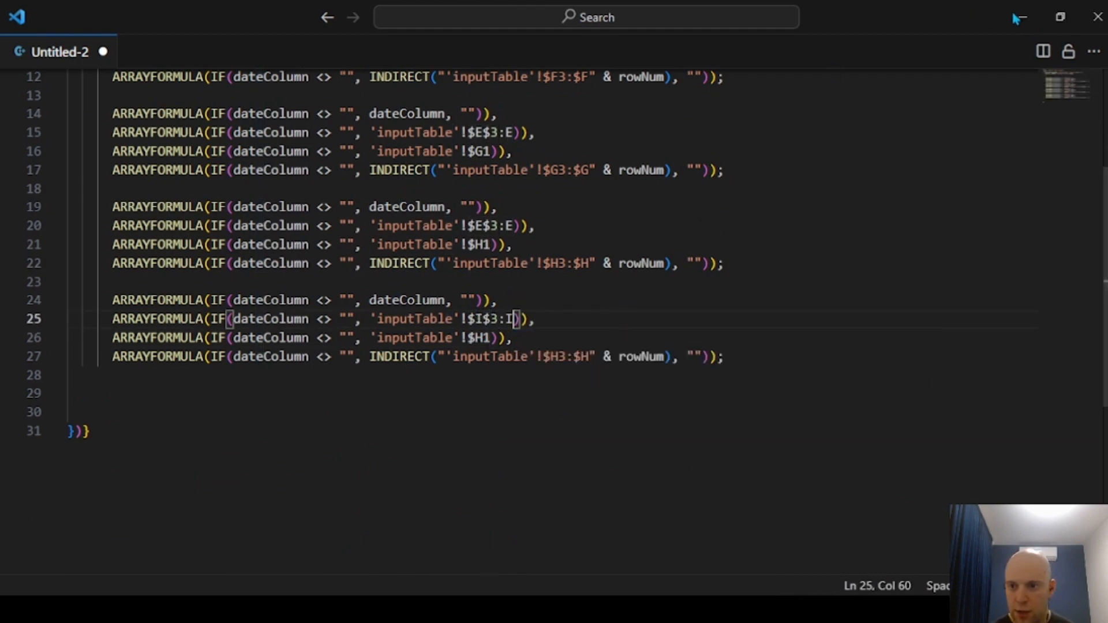
Check inputTable for the Facebook cost column and set the metric reference on line 26 to 'inputTable'!$J1
{"action": "key", "text": "alt+Tab"}
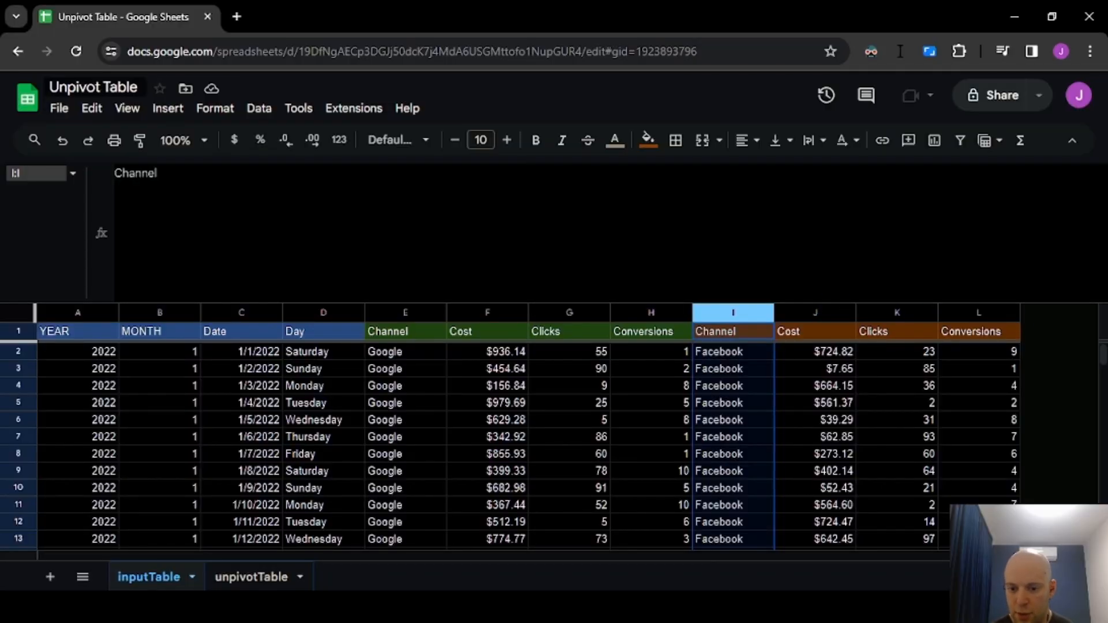
{"action": "key", "text": "alt+Tab"}
{"action": "key", "text": "Down"}
{"action": "key", "text": "Left"}
{"action": "key", "text": "Left"}
{"action": "key", "text": "Left"}
{"action": "key", "text": "Left"}
{"action": "key", "text": "Left"}
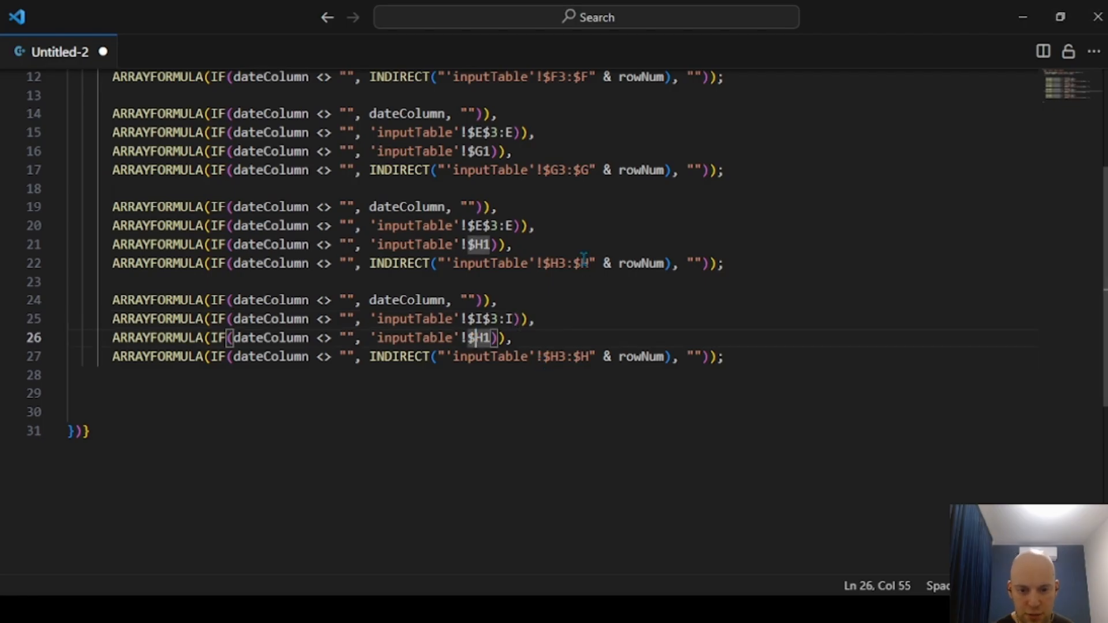
{"action": "key", "text": "shift+Right"}
{"action": "type", "text": "J"}
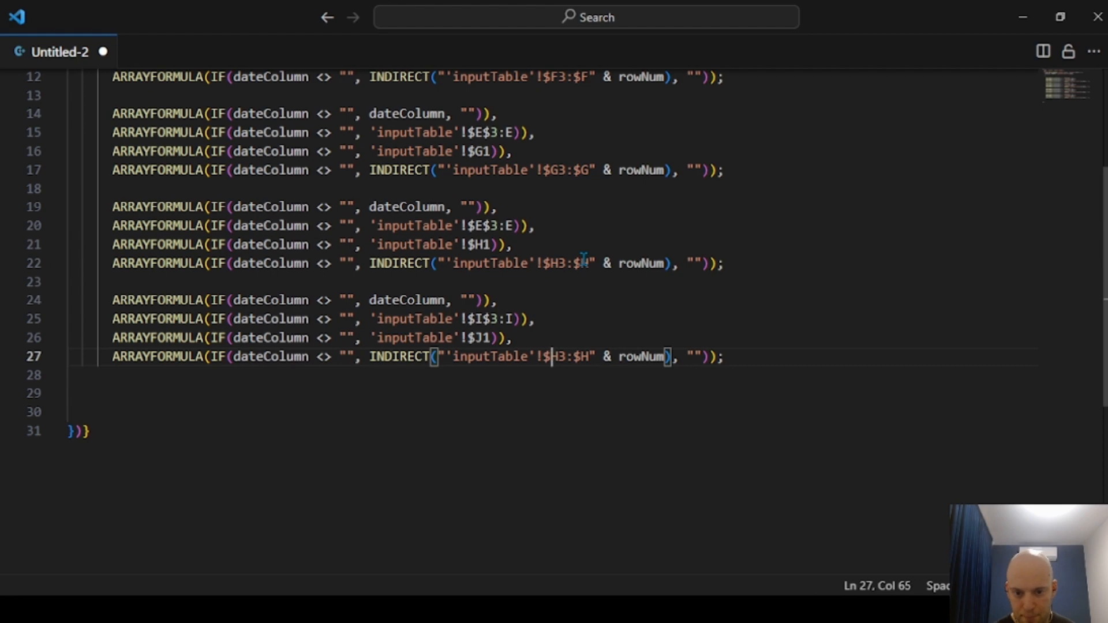
Set the INDIRECT range in the fourth block on line 27 to 'inputTable'!$J3:$J
{"action": "key", "text": "shift+Right"}
{"action": "type", "text": "J"}
{"action": "key", "text": "Right"}
{"action": "key", "text": "Right"}
{"action": "key", "text": "Right"}
{"action": "key", "text": "shift+Right"}
{"action": "type", "text": "J"}
{"action": "key", "text": "End"}
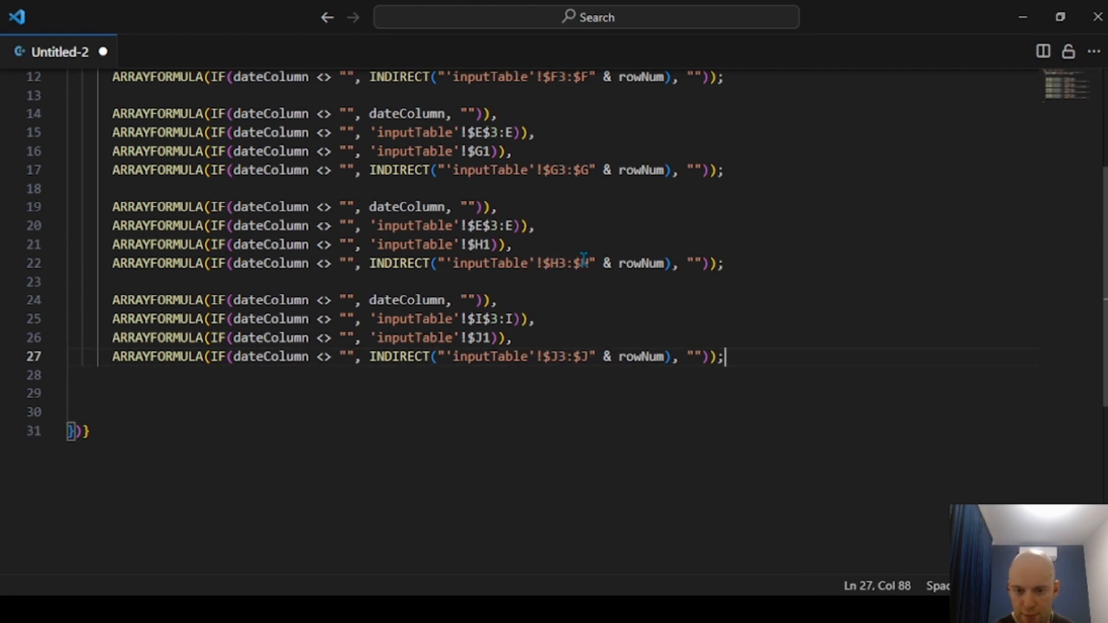
Duplicate the fourth ARRAYFORMULA block from lines 24–27 as a fifth block starting on line 29
{"action": "key", "text": "shift+Home"}
{"action": "key", "text": "shift+Up"}
{"action": "key", "text": "shift+Up"}
{"action": "key", "text": "shift+Up"}
{"action": "key", "text": "shift+Up"}
{"action": "key", "text": "shift+Down"}
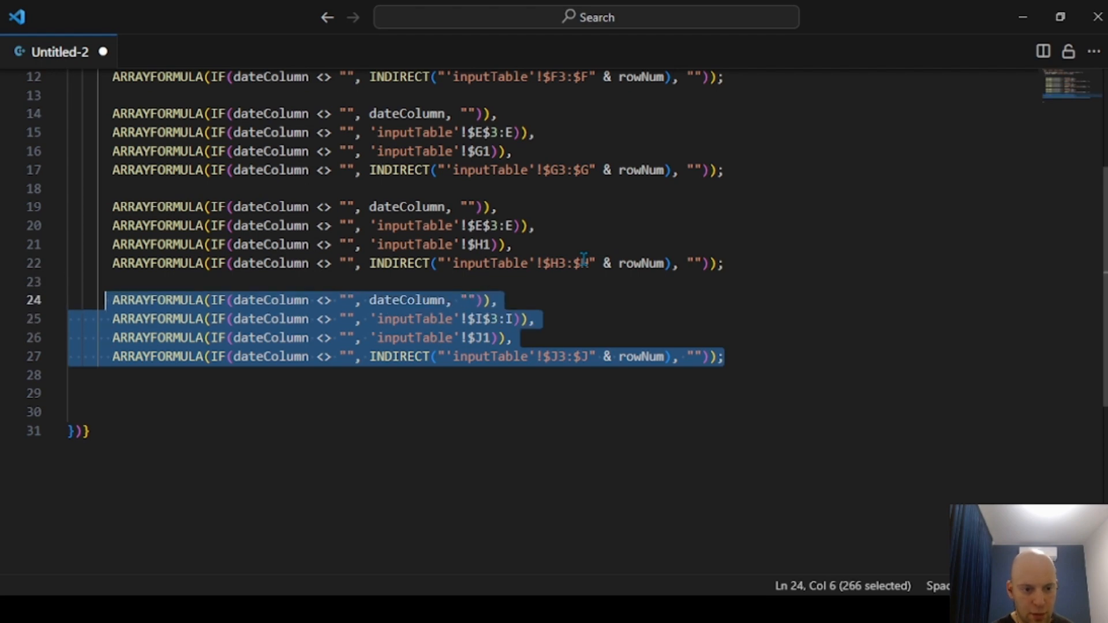
{"action": "key", "text": "shift+Right"}
{"action": "key", "text": "shift+Home"}
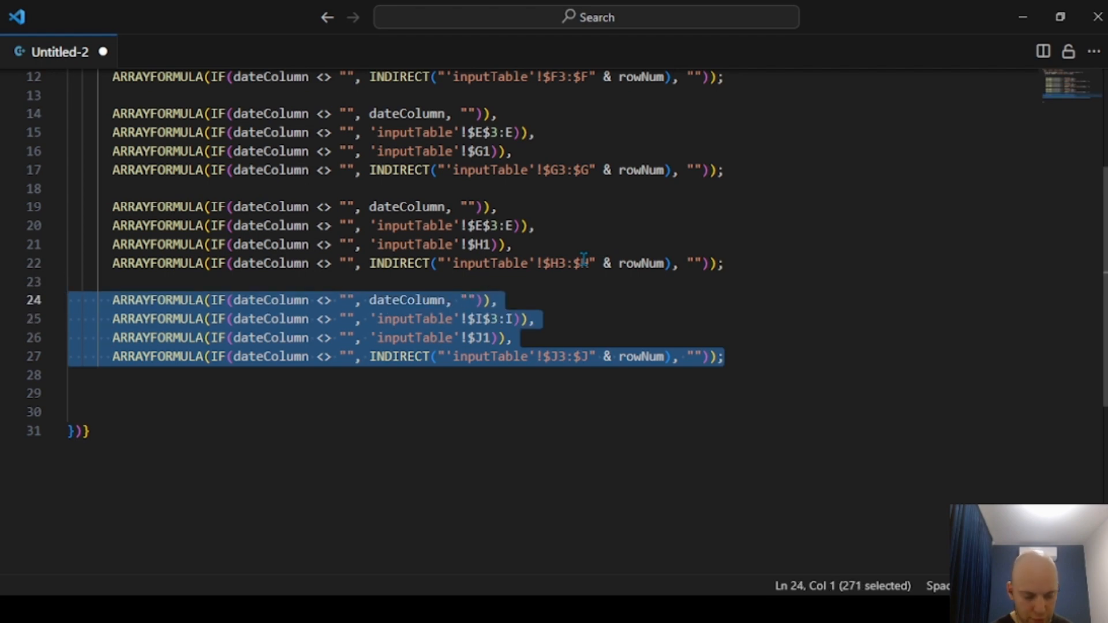
{"action": "key", "text": "ctrl+c"}
{"action": "key", "text": "Down"}
{"action": "key", "text": "Down"}
{"action": "key", "text": "Down"}
{"action": "key", "text": "Down"}
{"action": "key", "text": "Down"}
{"action": "key", "text": "ctrl+v"}
Set the metric reference in the fifth block on line 31 to 'inputTable'!$K1
{"action": "key", "text": "Up"}
{"action": "key", "text": "Up"}
{"action": "key", "text": "Left"}
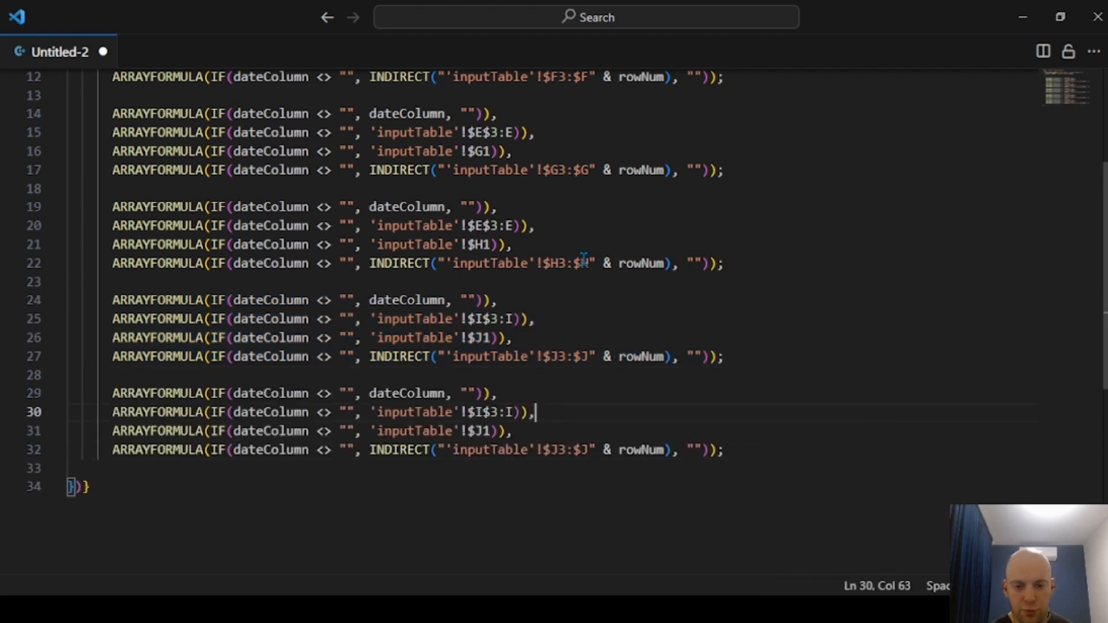
{"action": "key", "text": "shift+Left"}
{"action": "key", "text": "shift+Left"}
{"action": "key", "text": "shift+Left"}
{"action": "key", "text": "shift+Left"}
{"action": "key", "text": "Down"}
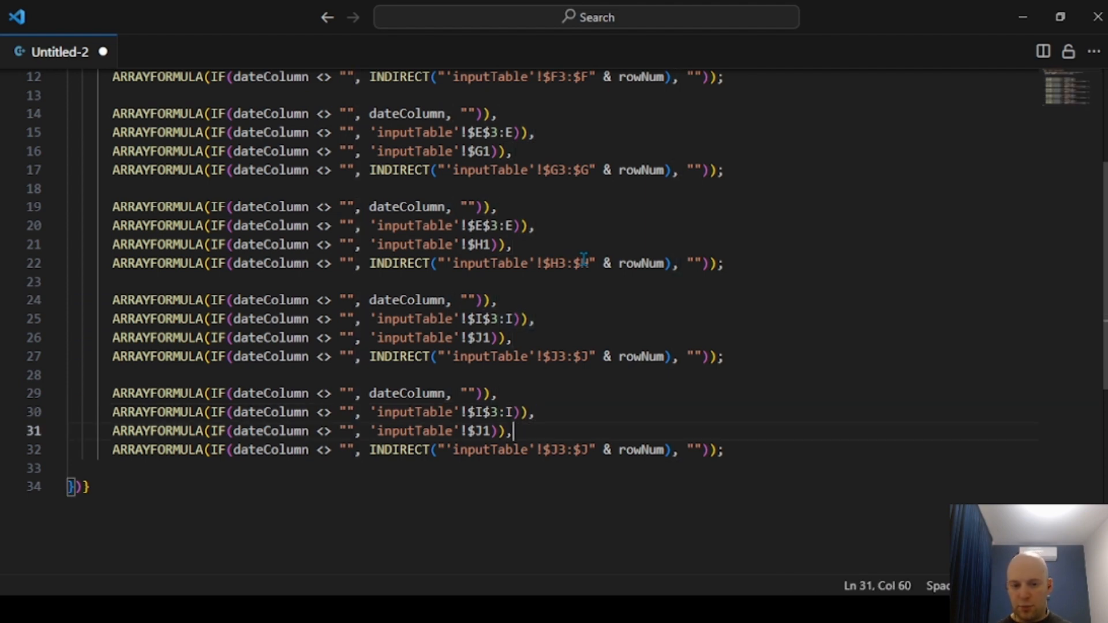
{"action": "key", "text": "Left"}
{"action": "key", "text": "Left"}
{"action": "key", "text": "Left"}
{"action": "key", "text": "Left"}
{"action": "key", "text": "Left"}
{"action": "key", "text": "shift+Right"}
{"action": "type", "text": "K"}
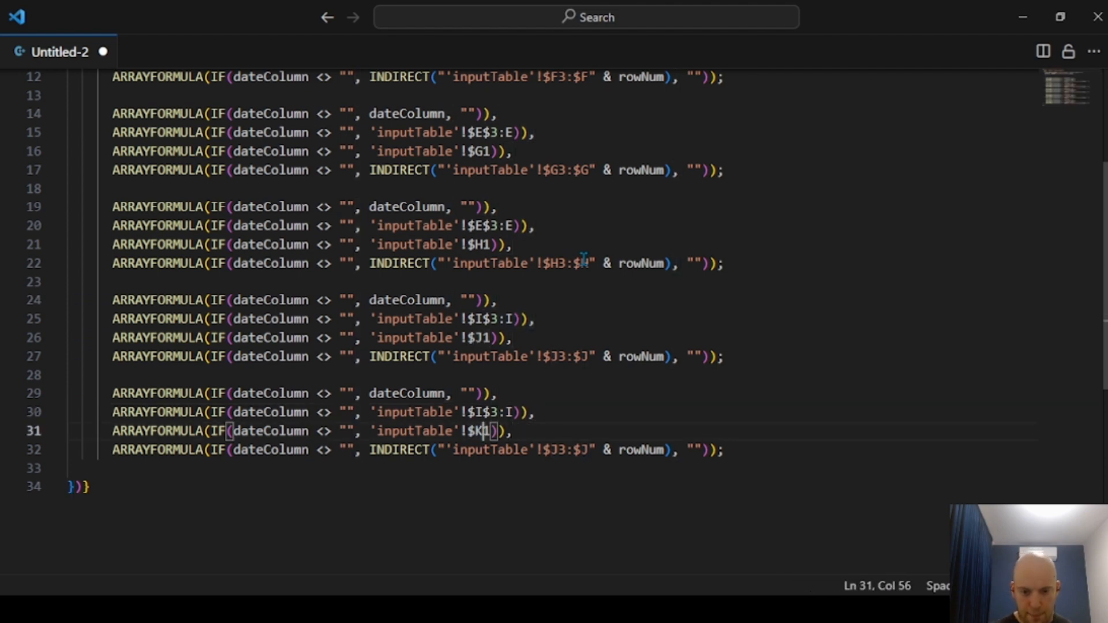
Set the INDIRECT range in the fifth block on line 32 to 'inputTable'!$K3:$K
{"action": "key", "text": "Down"}
{"action": "key", "text": "ctrl+Right"}
{"action": "key", "text": "ctrl+Right"}
{"action": "key", "text": "Left"}
{"action": "key", "text": "shift+Left"}
{"action": "type", "text": "K"}
{"action": "key", "text": "Right"}
{"action": "key", "text": "Right"}
{"action": "key", "text": "Right"}
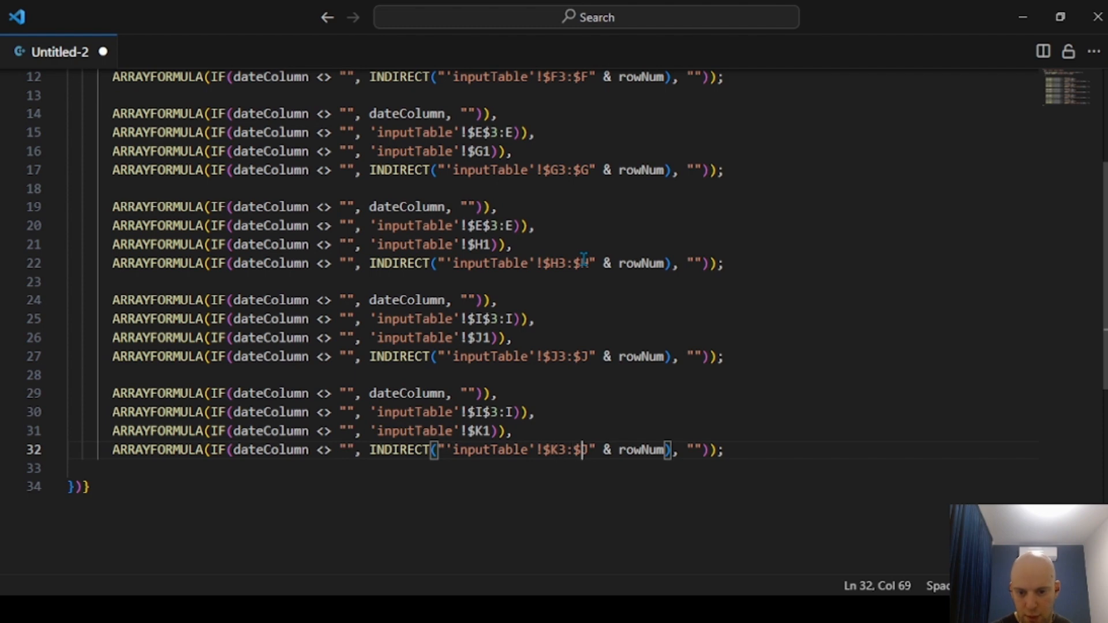
{"action": "key", "text": "shift+Right"}
{"action": "type", "text": "K"}
Add blank lines below the fifth block and paste the copied Facebook block as a sixth block starting on line 34
{"action": "key", "text": "Down"}
{"action": "key", "text": "Return"}
{"action": "key", "text": "Return"}
{"action": "key", "text": "Return"}
{"action": "key", "text": "Return"}
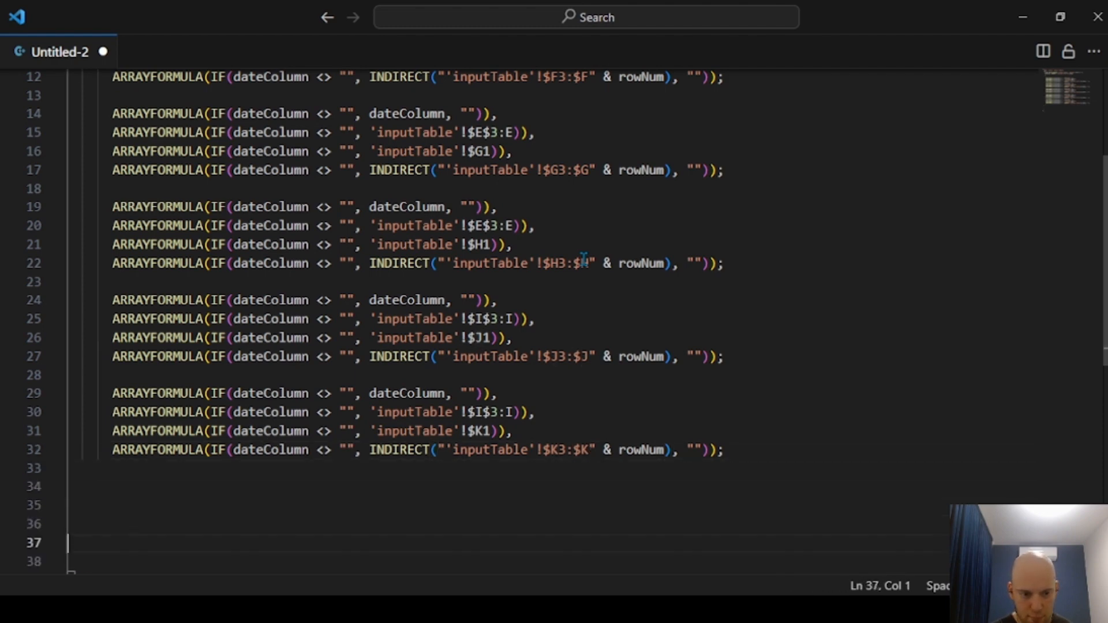
{"action": "key", "text": "Up"}
{"action": "key", "text": "Up"}
{"action": "key", "text": "Up"}
{"action": "key", "text": "ctrl+v"}
Set the metric reference in the sixth block on line 36 to 'inputTable'!$L1
{"action": "key", "text": "Up"}
{"action": "key", "text": "Left"}
{"action": "key", "text": "Left"}
{"action": "key", "text": "Left"}
{"action": "key", "text": "Left"}
{"action": "key", "text": "Left"}
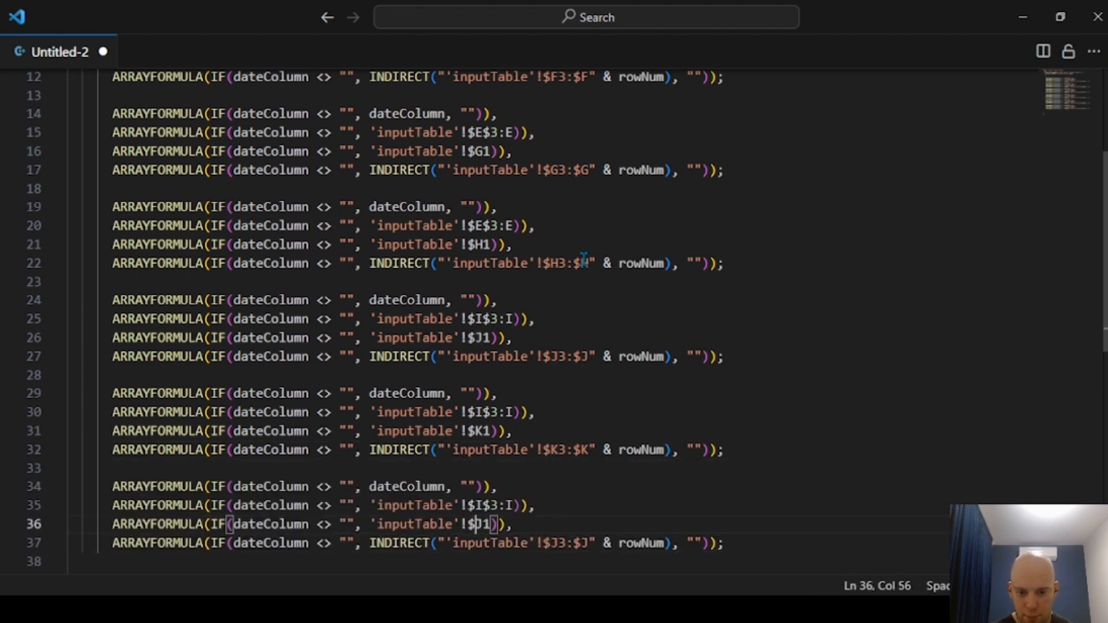
{"action": "key", "text": "shift+Right"}
{"action": "type", "text": "L"}
Set the INDIRECT range in the sixth block on line 37 to 'inputTable'!$L3:$L
{"action": "key", "text": "Left"}
{"action": "key", "text": "Down"}
{"action": "key", "text": "ctrl+Right"}
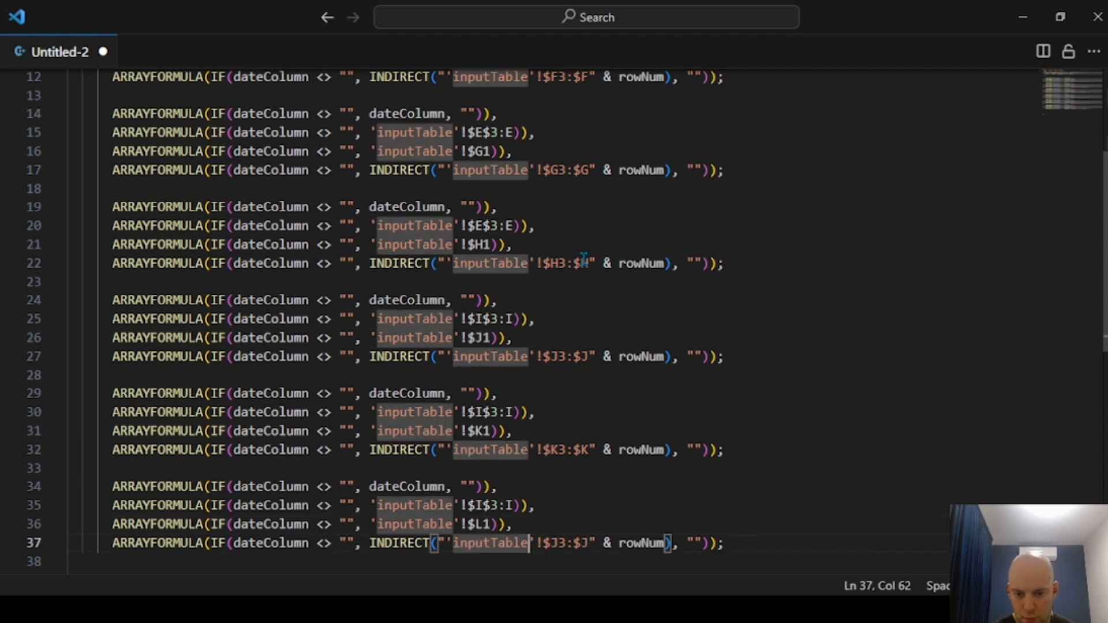
{"action": "key", "text": "Right"}
{"action": "key", "text": "Right"}
{"action": "key", "text": "Right"}
{"action": "key", "text": "shift+Right"}
{"action": "type", "text": "L"}
{"action": "key", "text": "Right"}
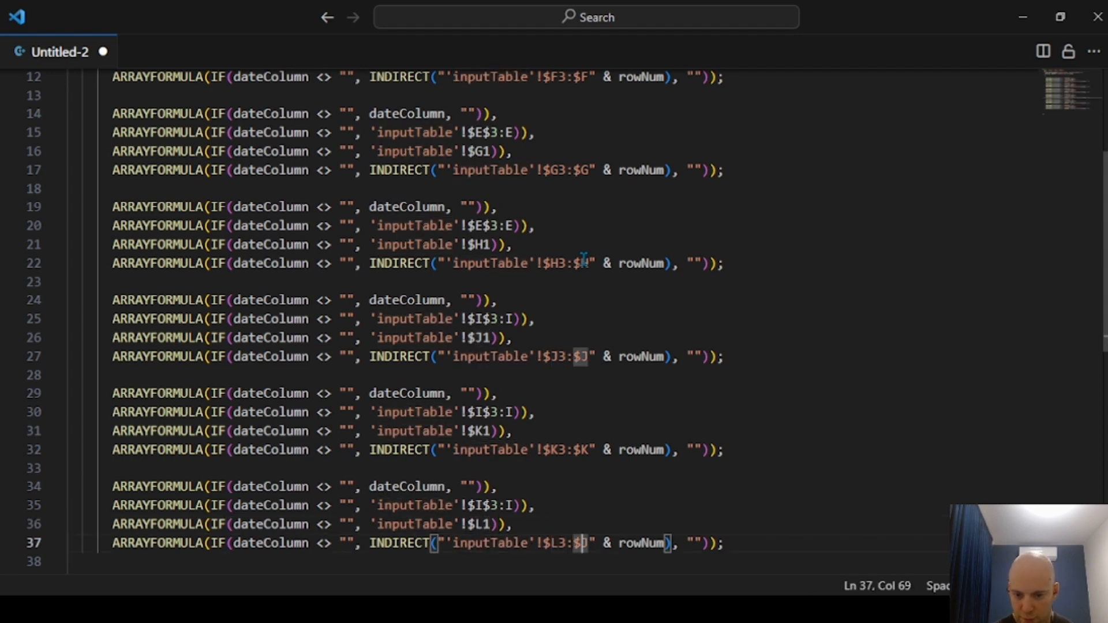
{"action": "key", "text": "shift+Right"}
{"action": "type", "text": "L"}
Copy the entire formula into cell A1 of unpivotTable in Google Sheets, replacing the existing one and dropping the last block's trailing semicolon
{"action": "key", "text": "ctrl+a"}
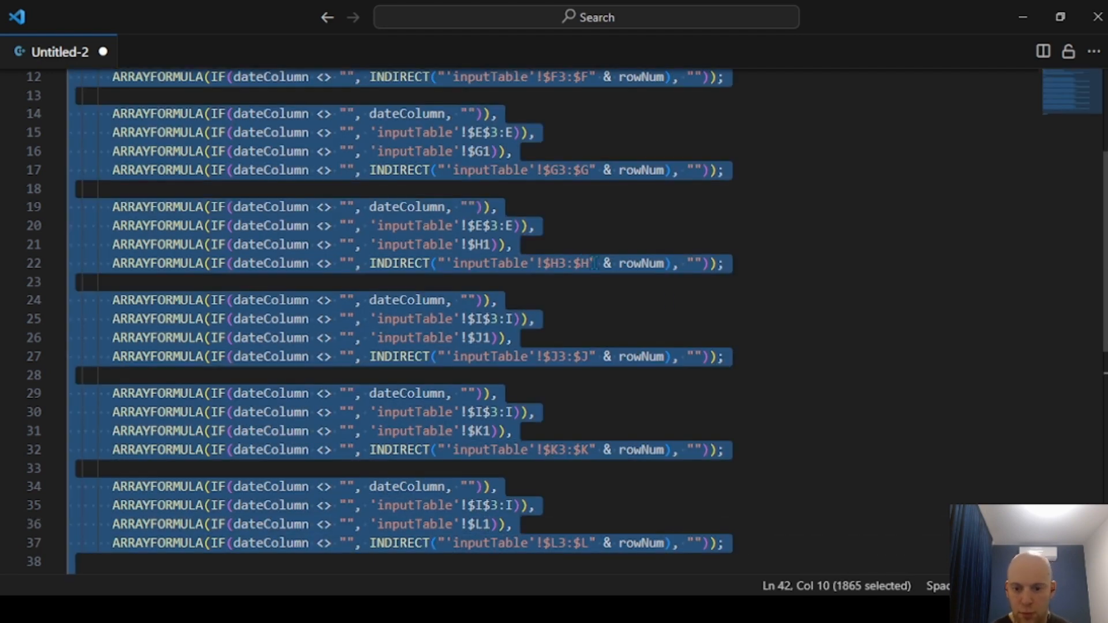
{"action": "left_click", "coordinate": [866, 341]}
{"action": "key", "text": "ctrl+End"}
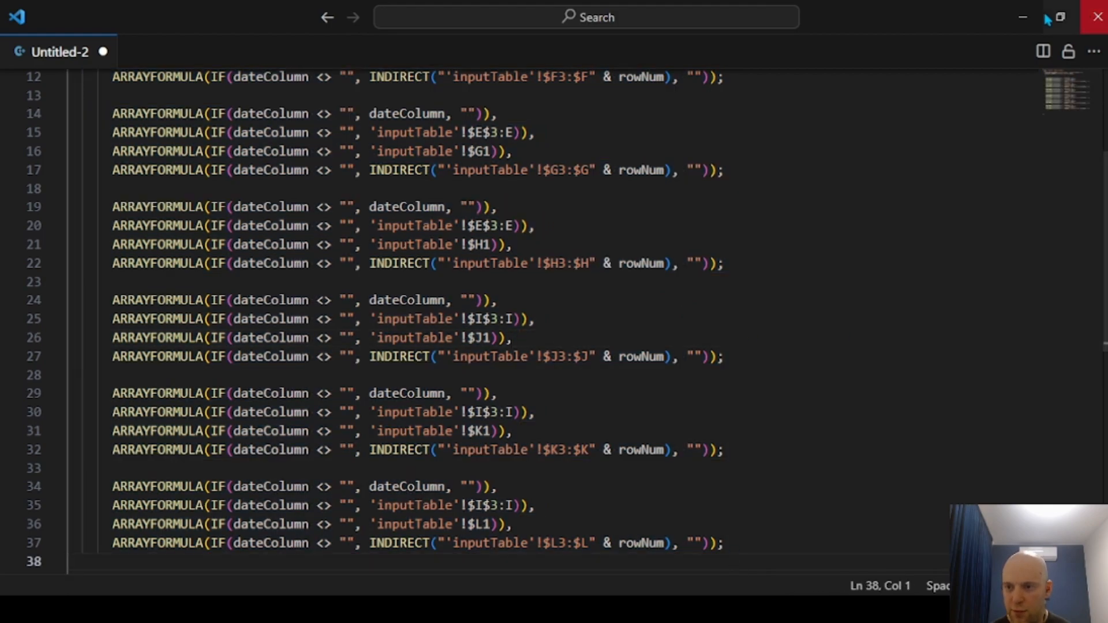
{"action": "left_click", "coordinate": [1022, 17]}
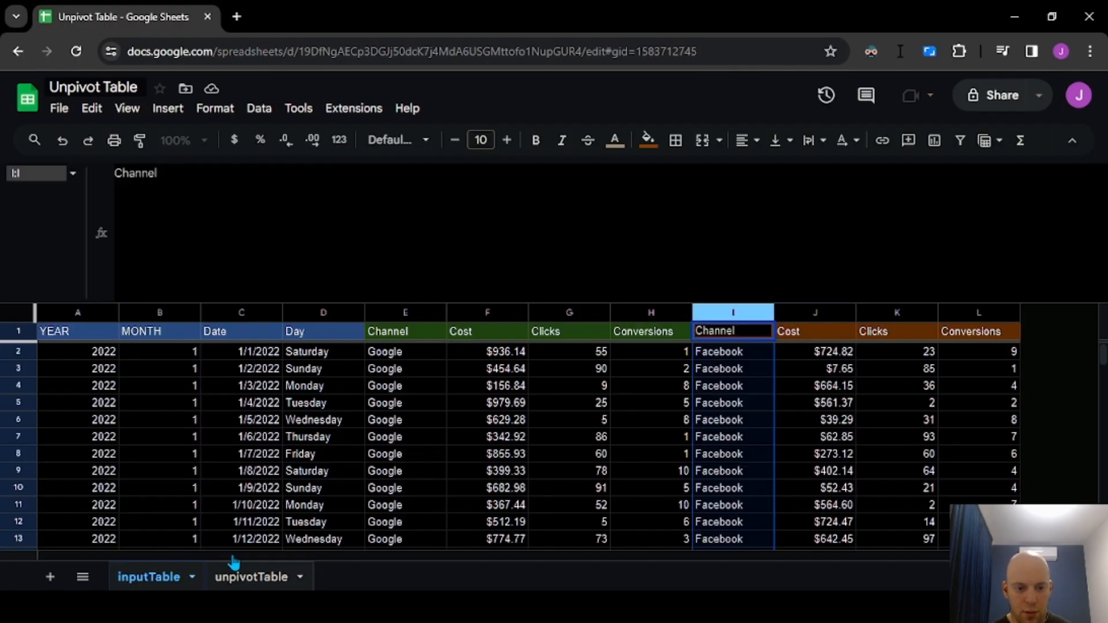
{"action": "left_click", "coordinate": [234, 575]}
{"action": "left_click", "coordinate": [238, 214]}
{"action": "key", "text": "ctrl+a"}
{"action": "key", "text": "ctrl+v"}
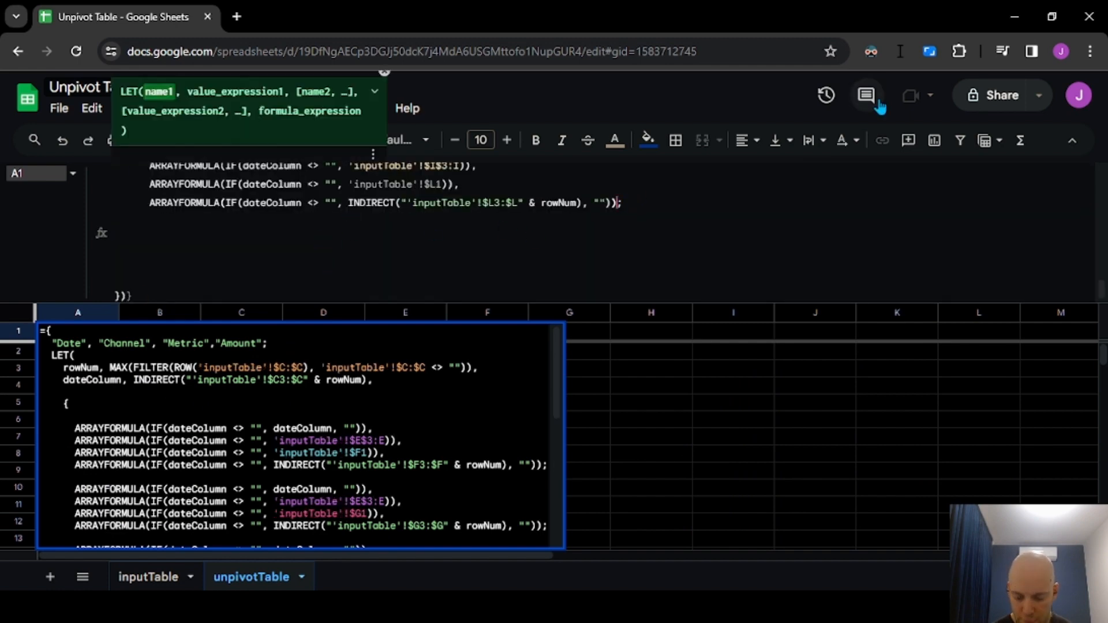
{"action": "key", "text": "Return"}
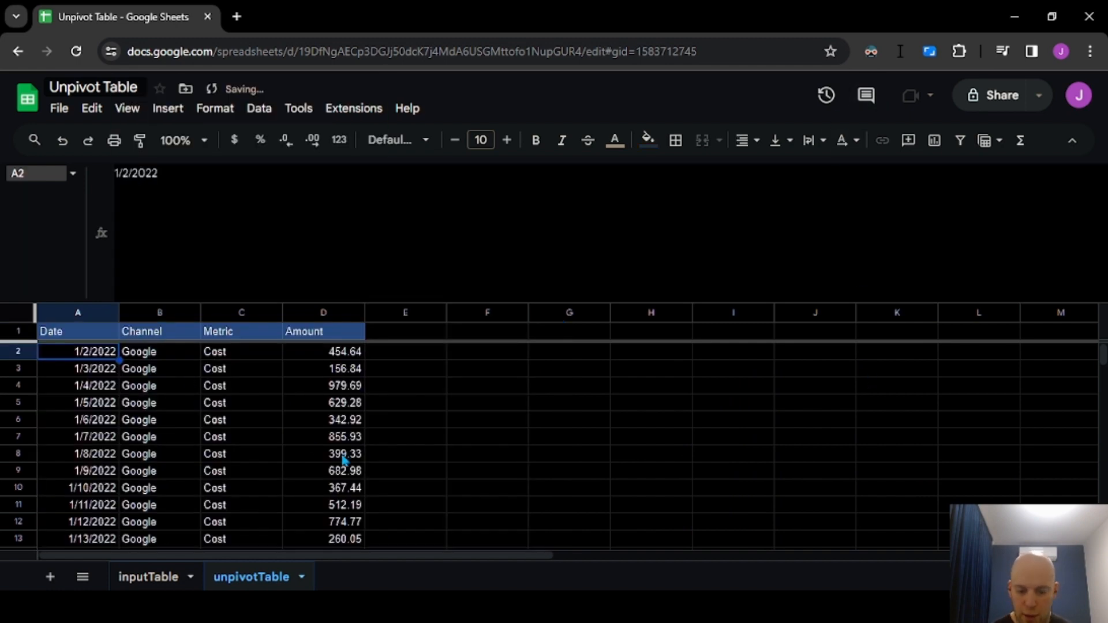
Examine the unpivotTable rows from start to end, checking each Google and Facebook metric block, and return to the first data row
{"action": "key", "text": "Page_Down"}
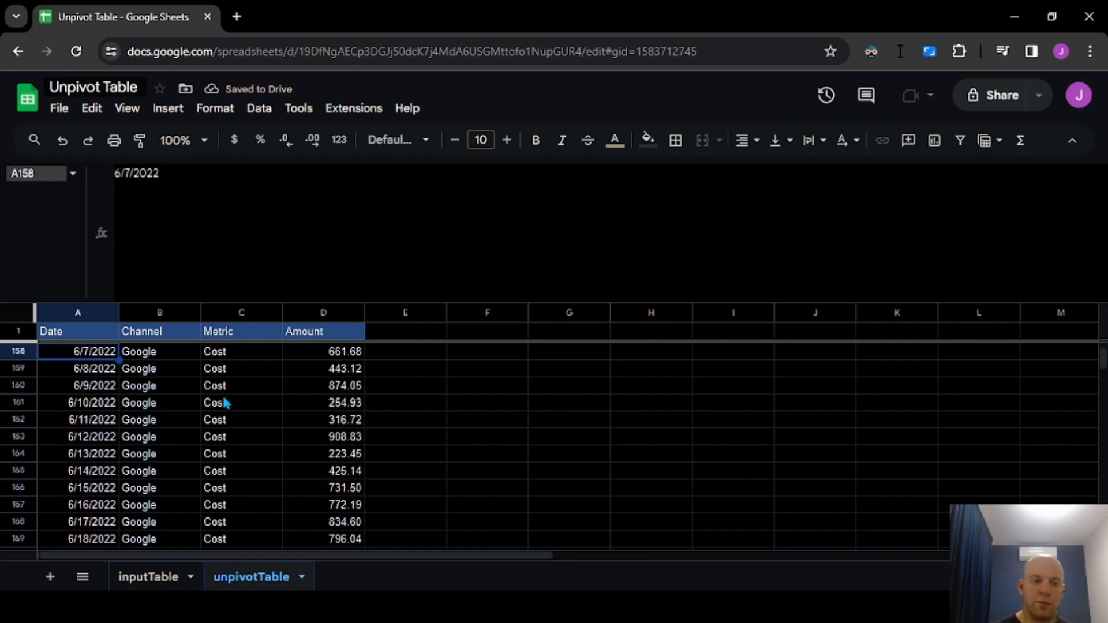
{"action": "key", "text": "Page_Down"}
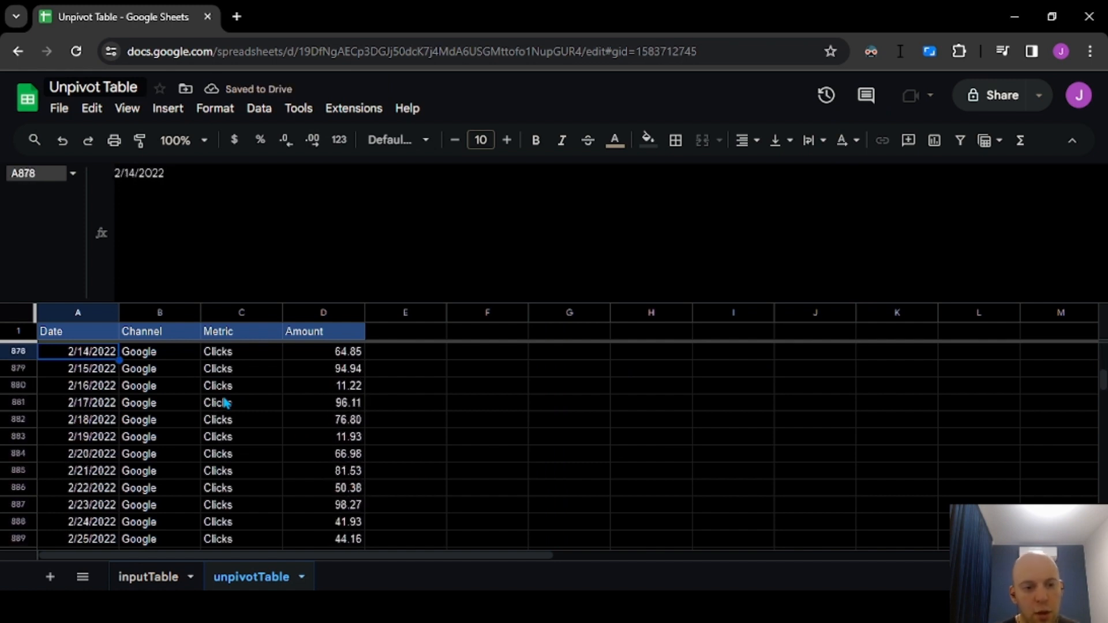
{"action": "key", "text": "Page_Down"}
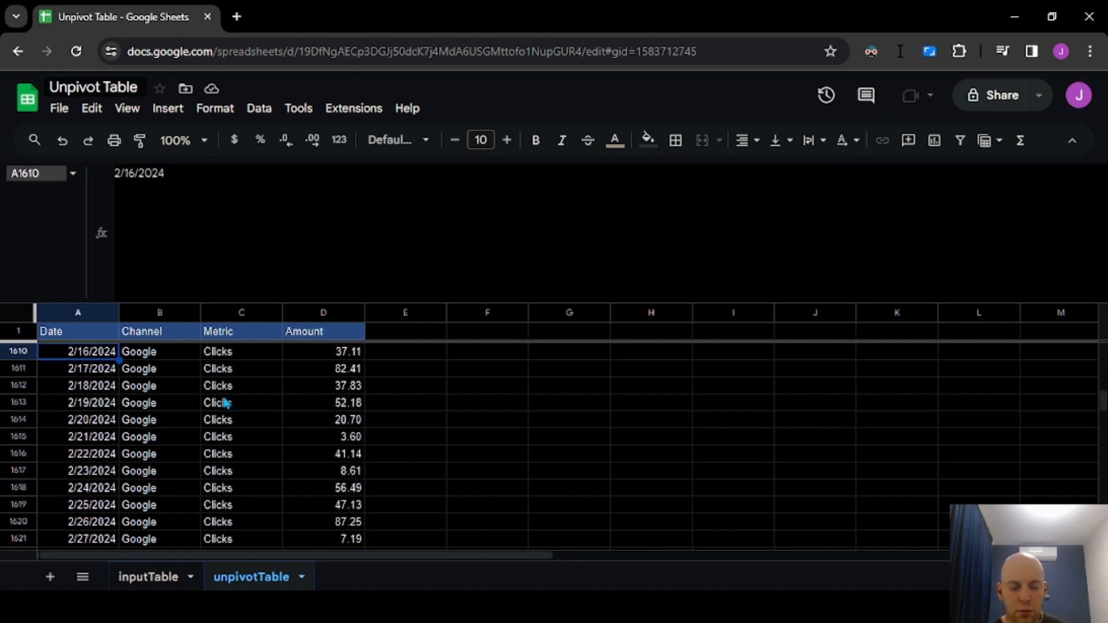
{"action": "key", "text": "Page_Down"}
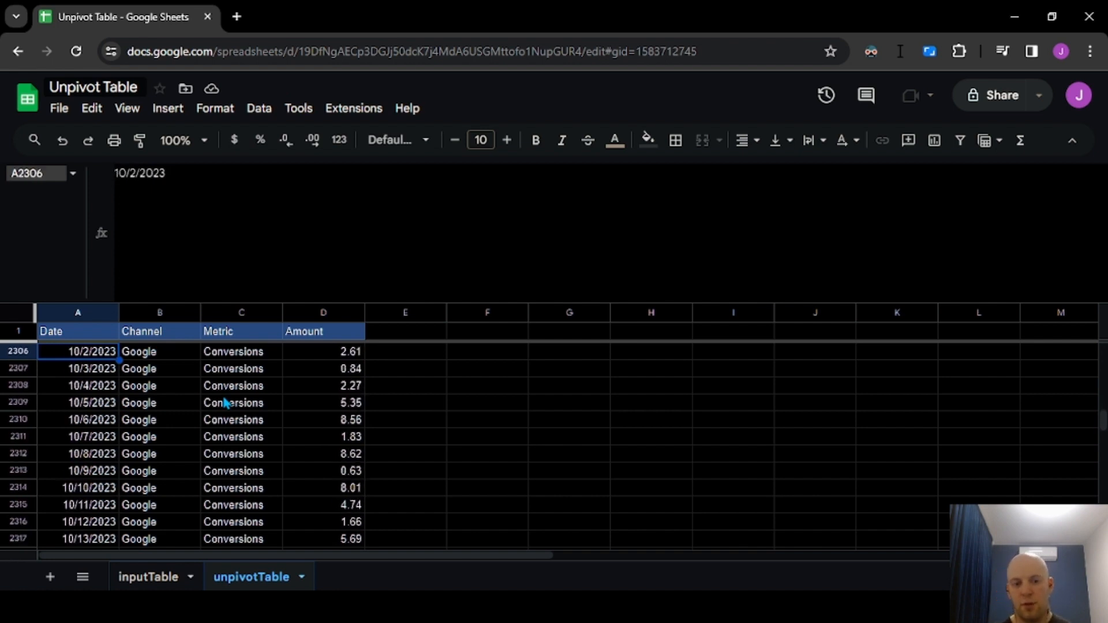
{"action": "key", "text": "Page_Down"}
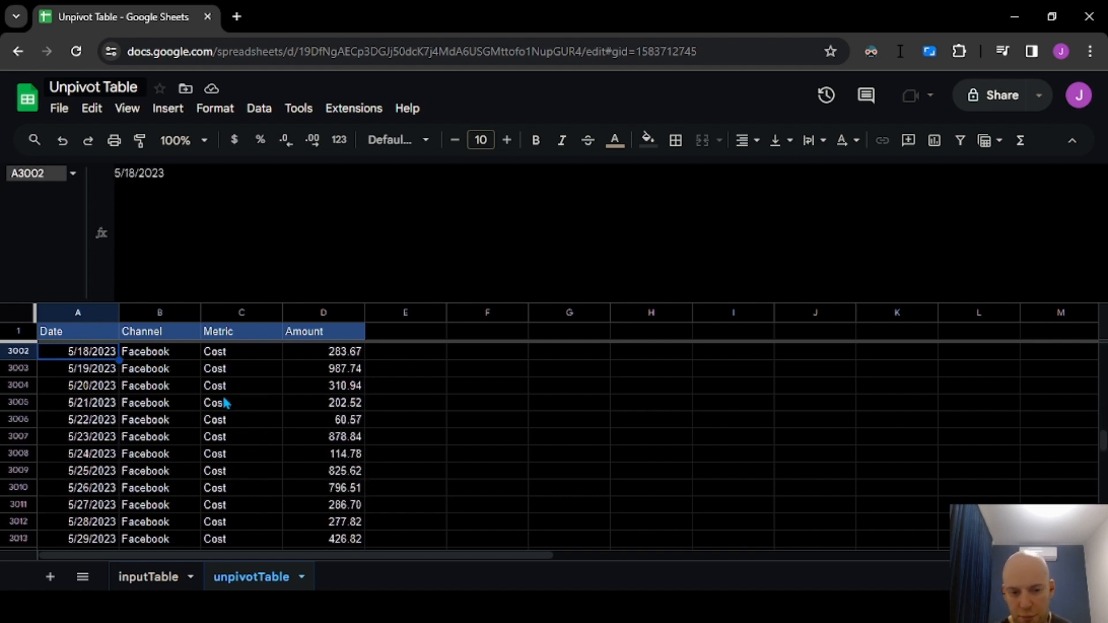
{"action": "key", "text": "Page_Down"}
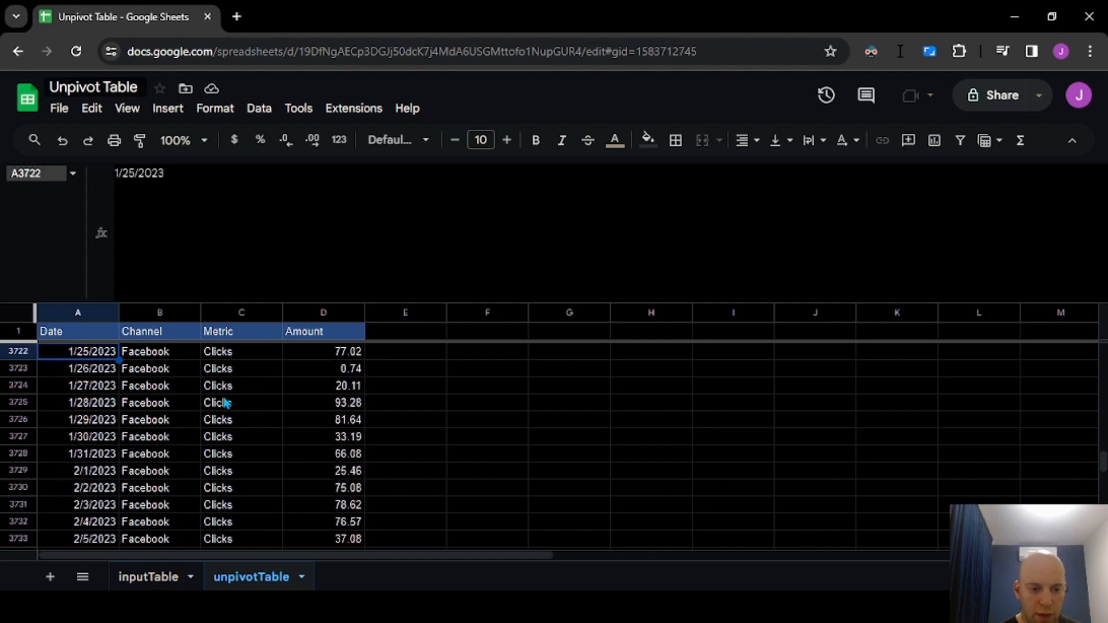
{"action": "key", "text": "Page_Down"}
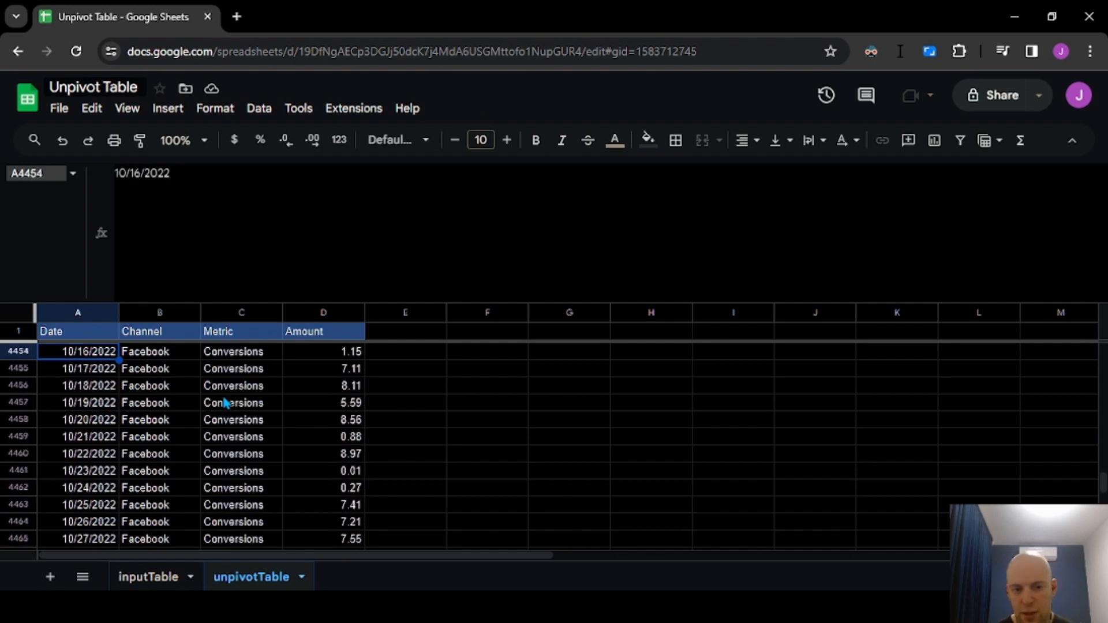
{"action": "key", "text": "Page_Down"}
{"action": "key", "text": "Page_Down"}
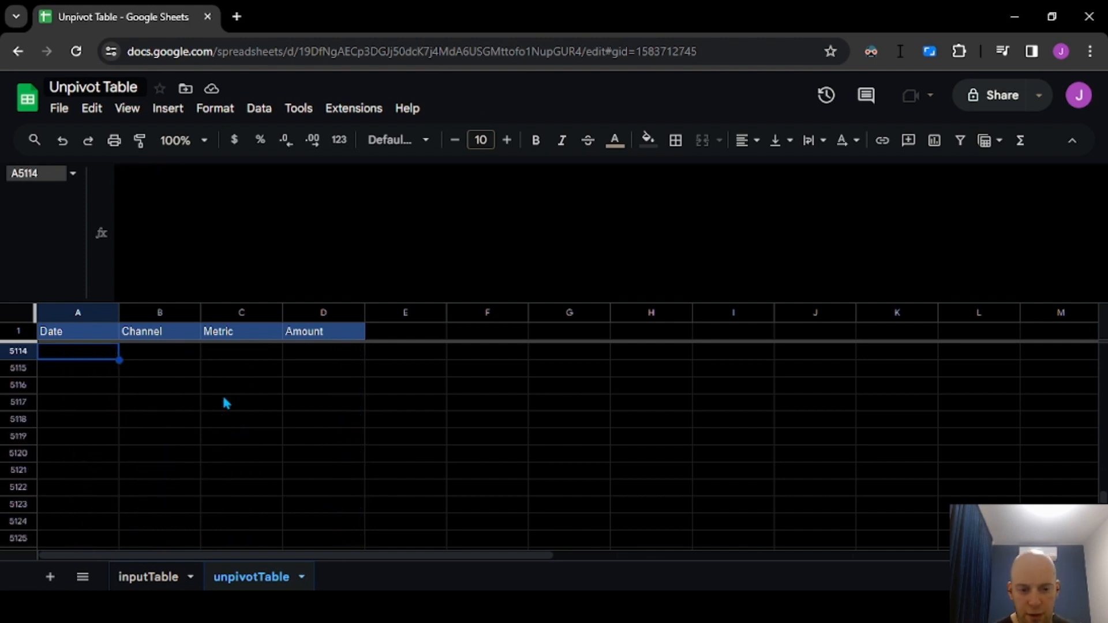
{"action": "key", "text": "ctrl+Home"}
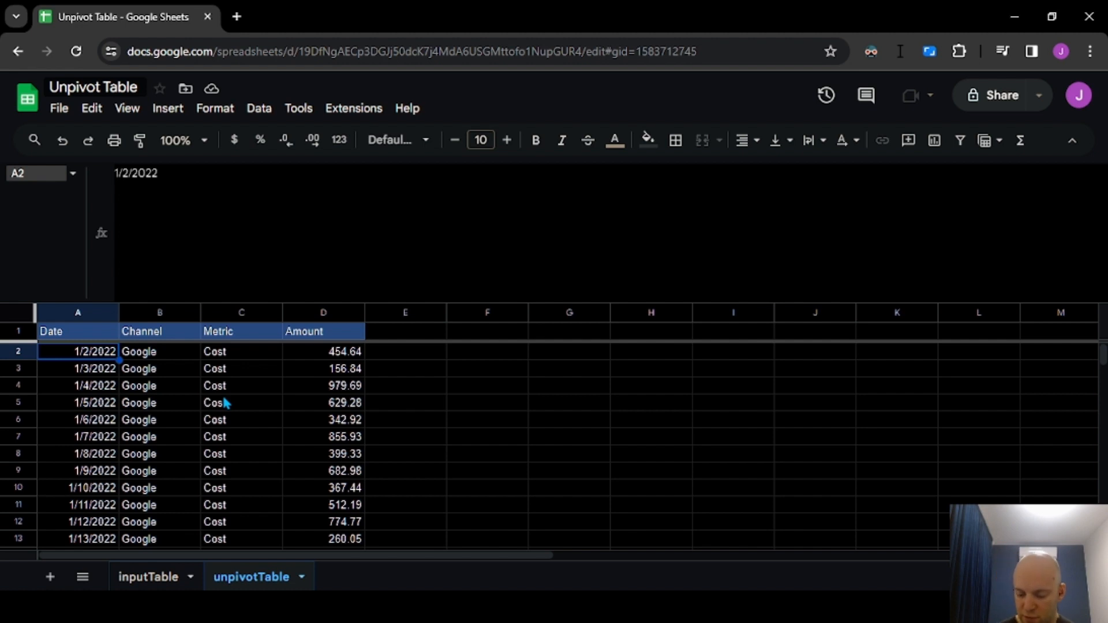
Select the header and first data row of inputTable, A1:L2, to review the source columns
{"action": "key", "text": "ctrl+Page_Up"}
{"action": "key", "text": "ctrl+shift+Right"}
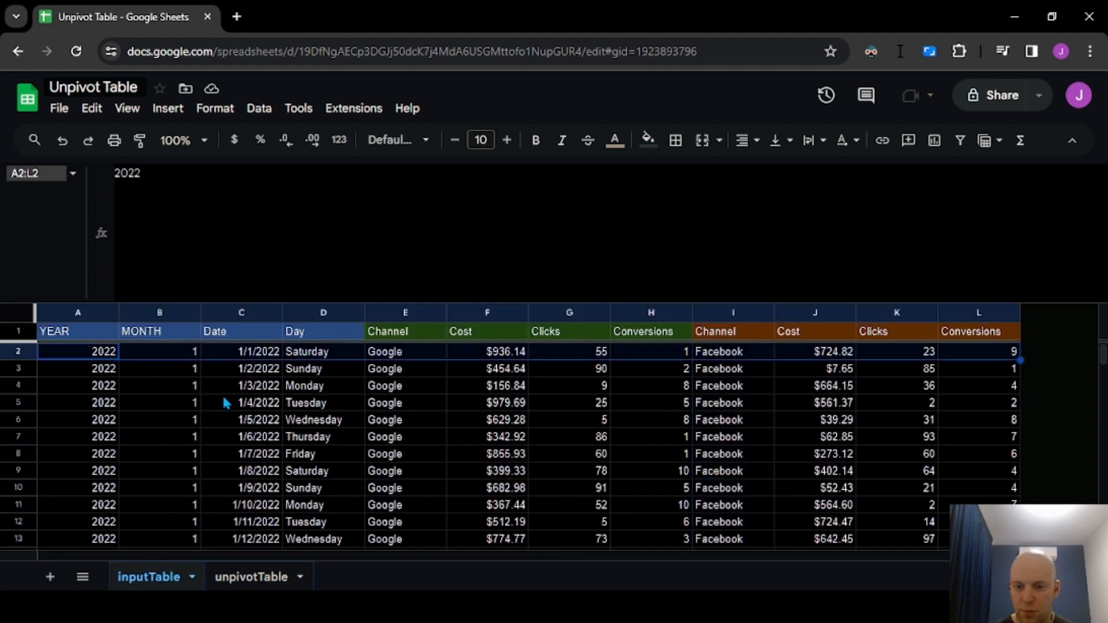
{"action": "key", "text": "shift+Up"}
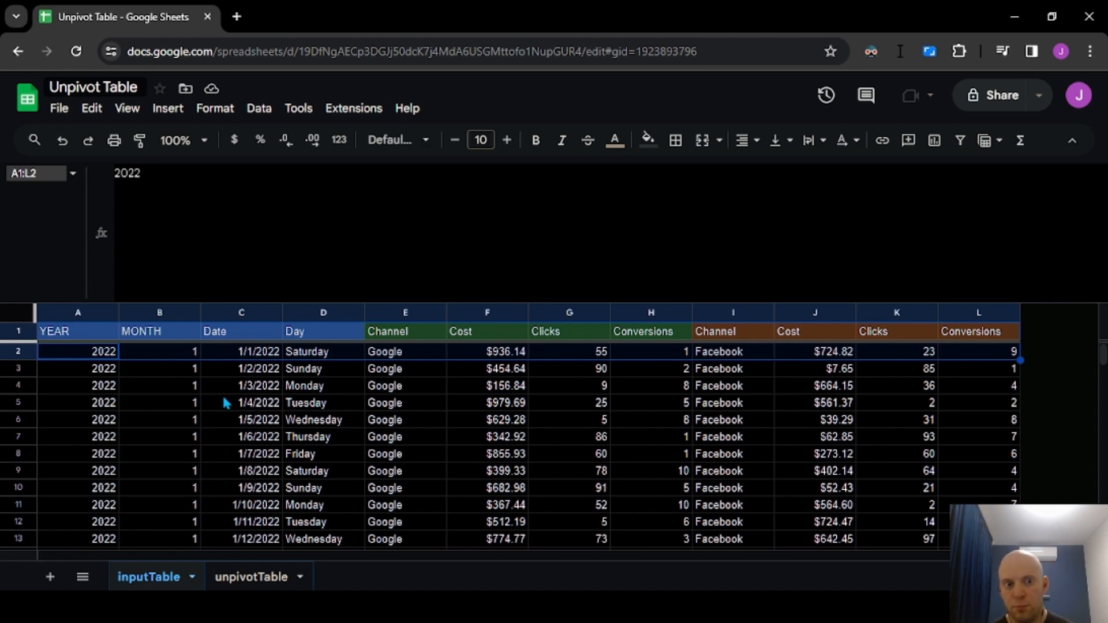
Show the formula in cell A1 of unpivotTable and enlarge the formula area so the first block is readable
{"action": "key", "text": "ctrl+shift+Page_Down"}
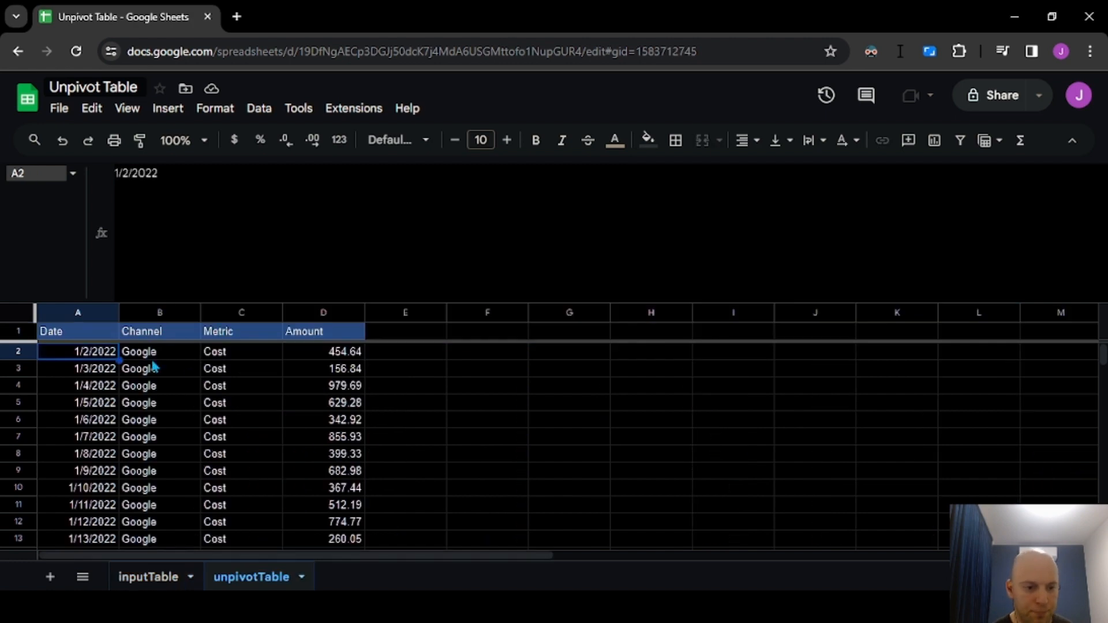
{"action": "left_click", "coordinate": [92, 337]}
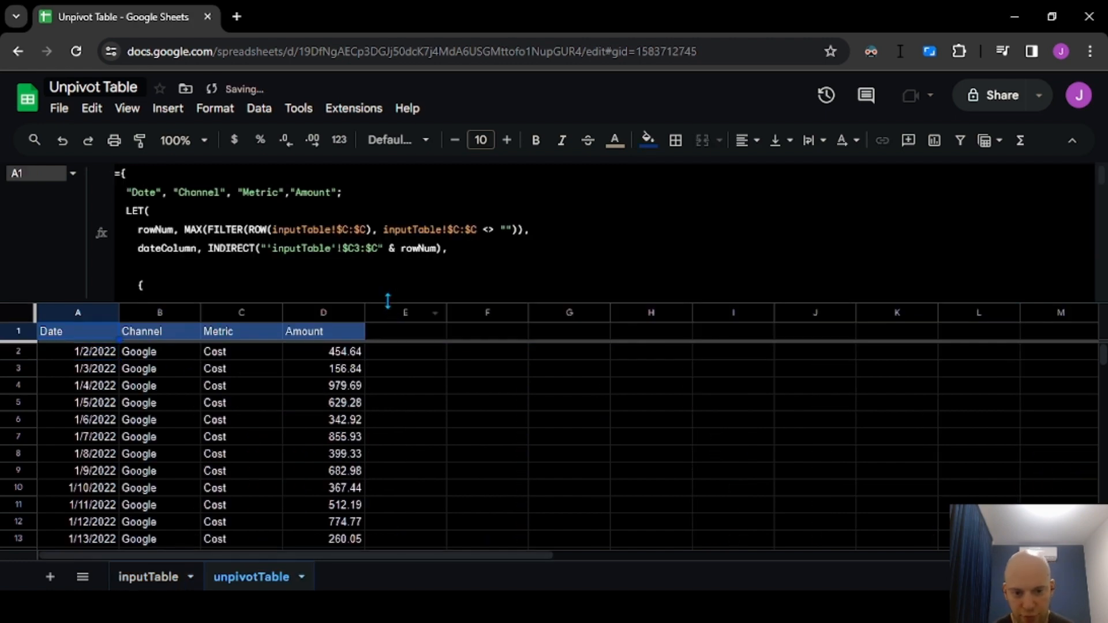
{"action": "left_click_drag", "start_coordinate": [388, 300], "coordinate": [404, 407]}
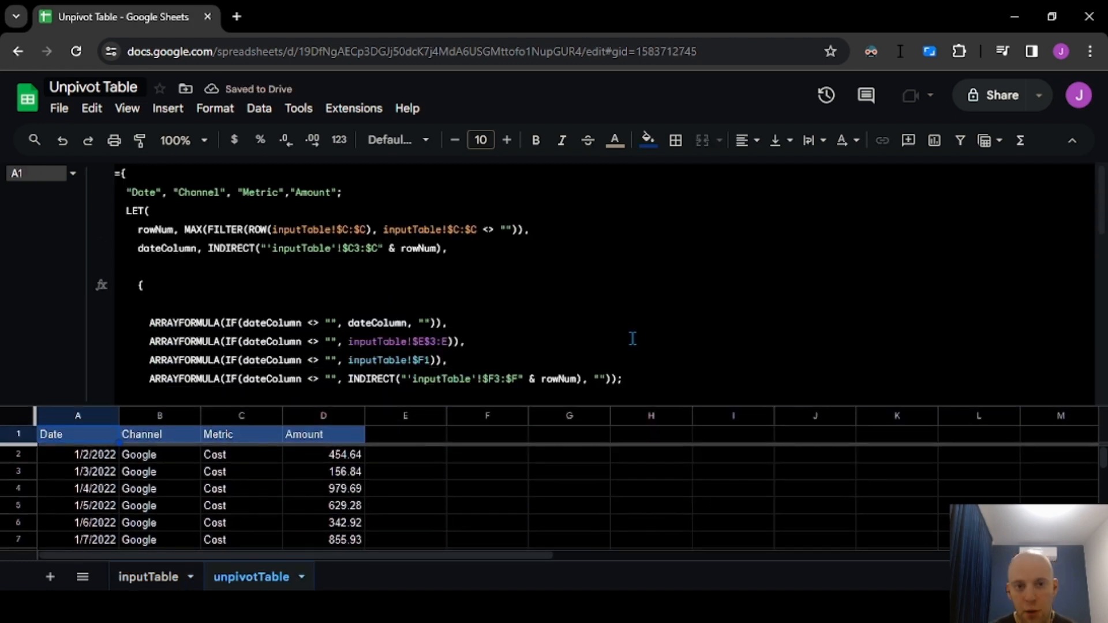